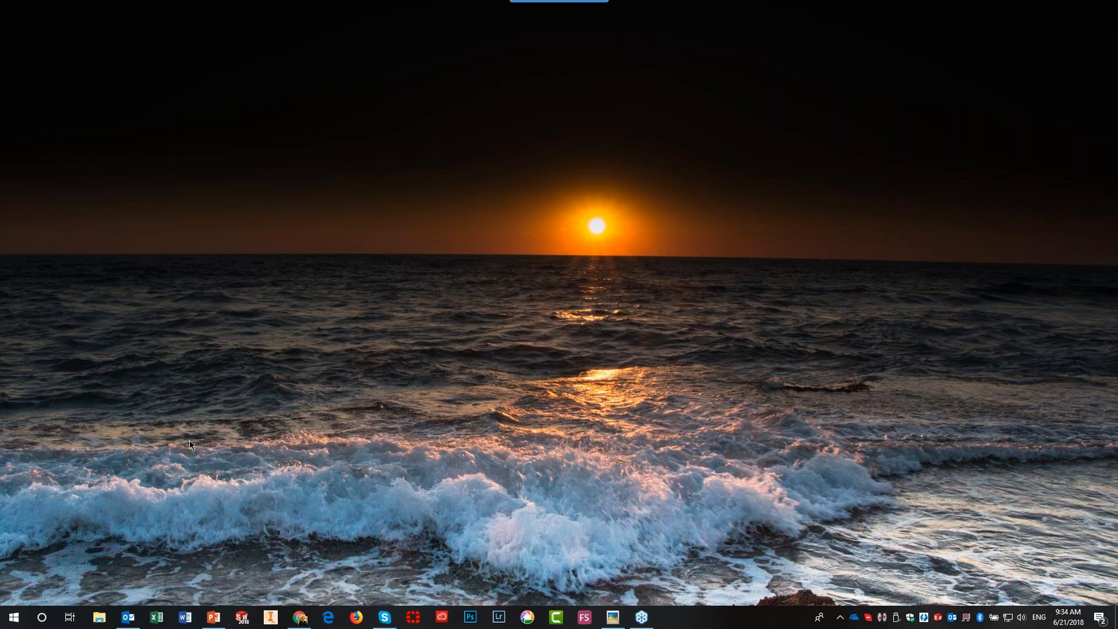
- Launch SOLIDWORKS 2018 from the taskbar and wait for its start window
click(241, 618)
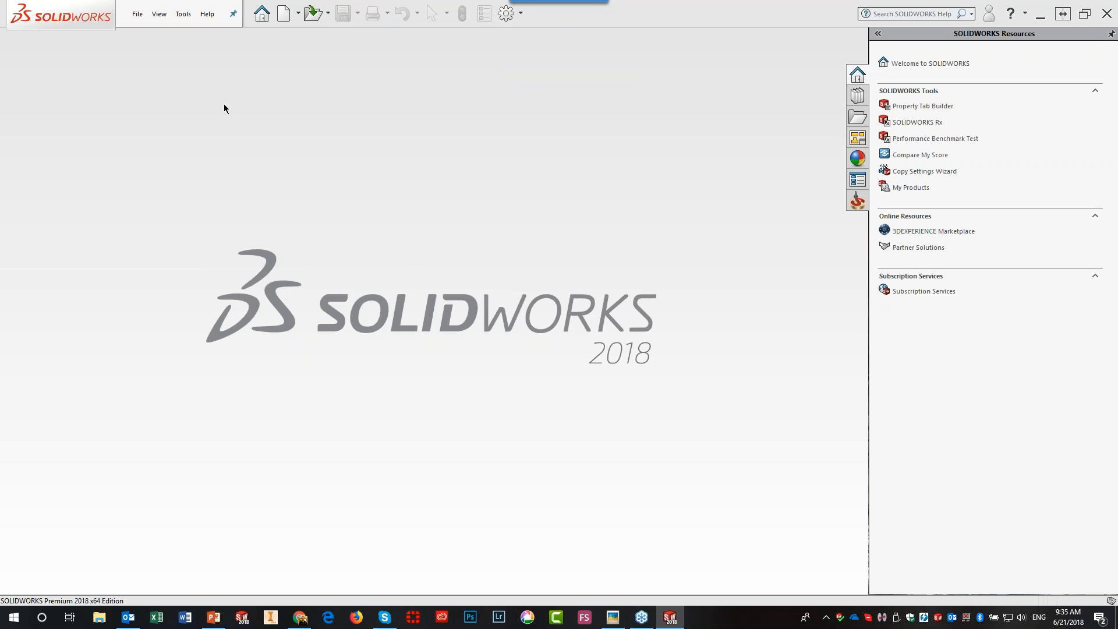
- Bring up SolidCAM's Open CAM-Part dialog listing the Webinar interface and 2.5D folder
click(184, 15)
mouse_move(202, 65)
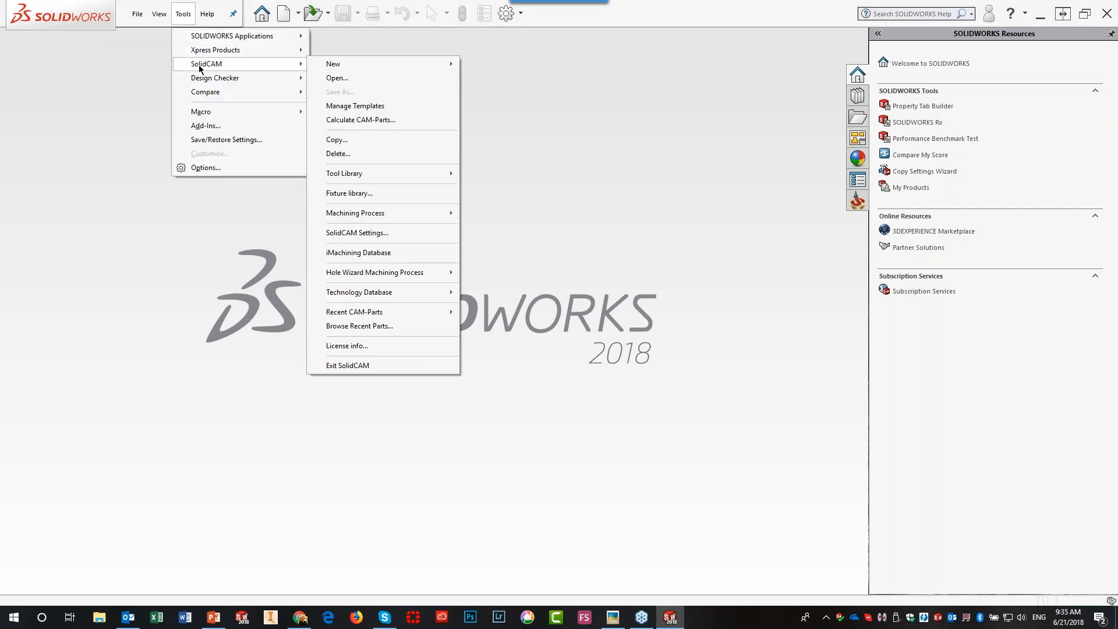
click(338, 78)
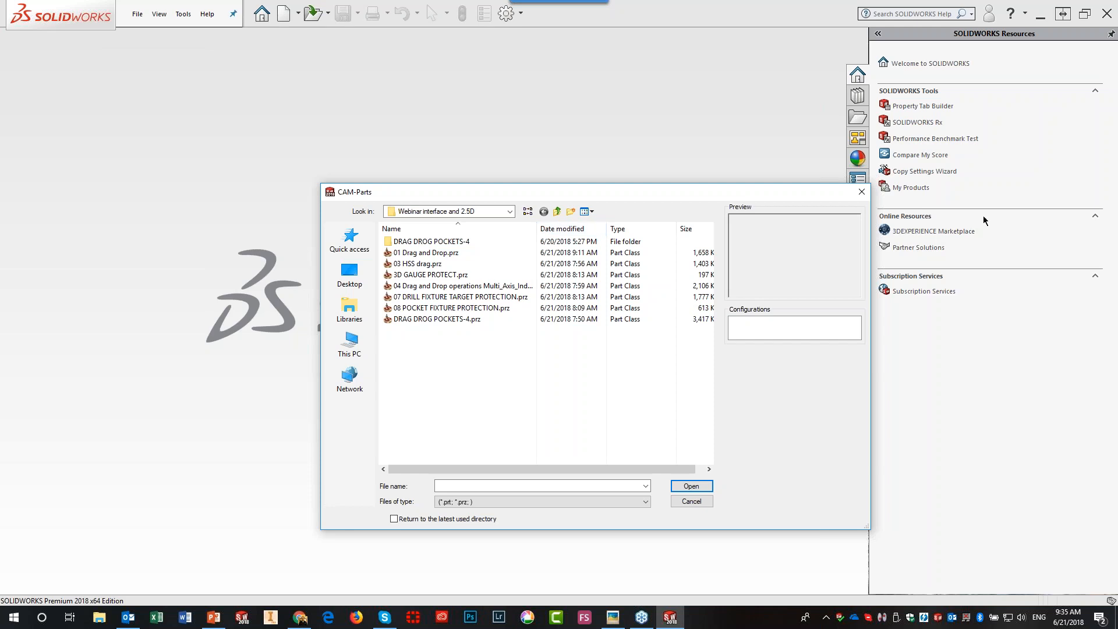
- Close the CAM-Parts dialog unused and open SolidCAM Settings showing its user directories
click(862, 193)
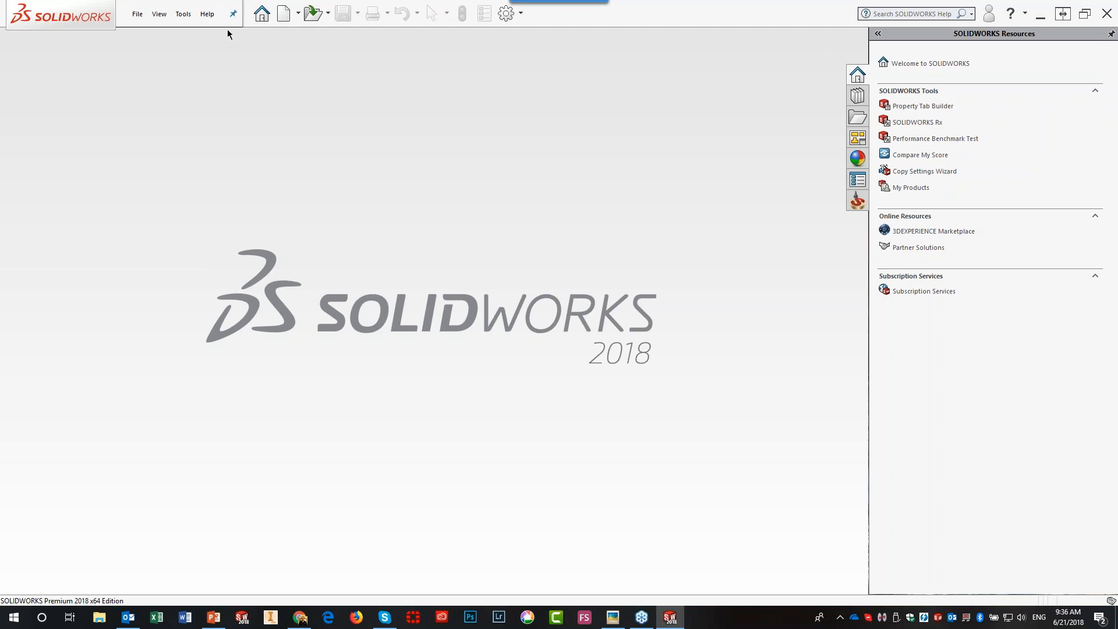
click(185, 16)
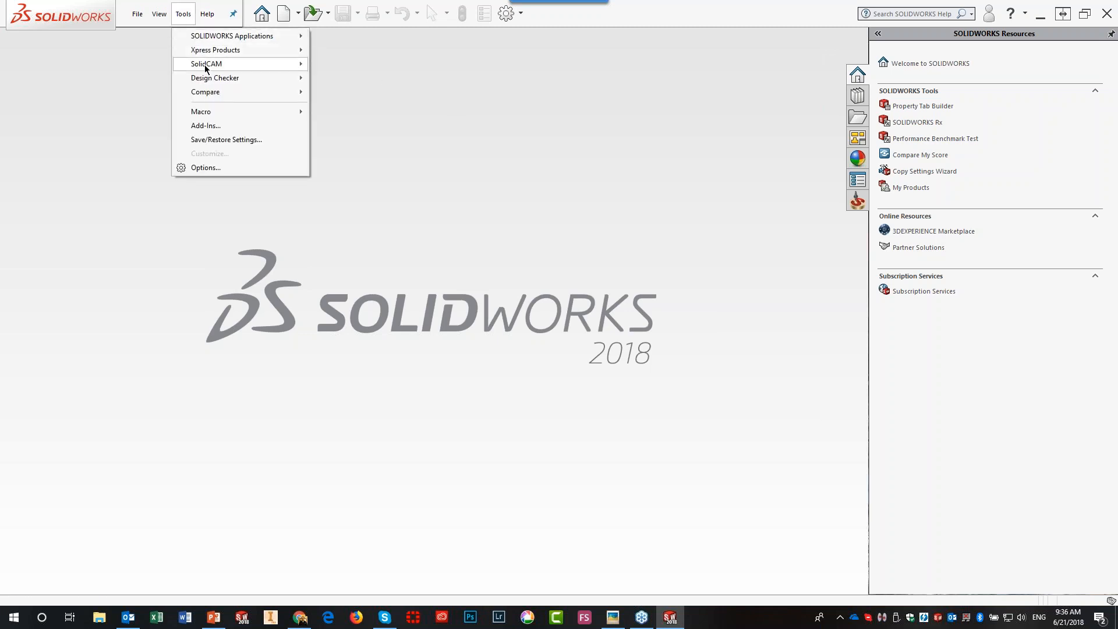
mouse_move(205, 64)
mouse_move(403, 297)
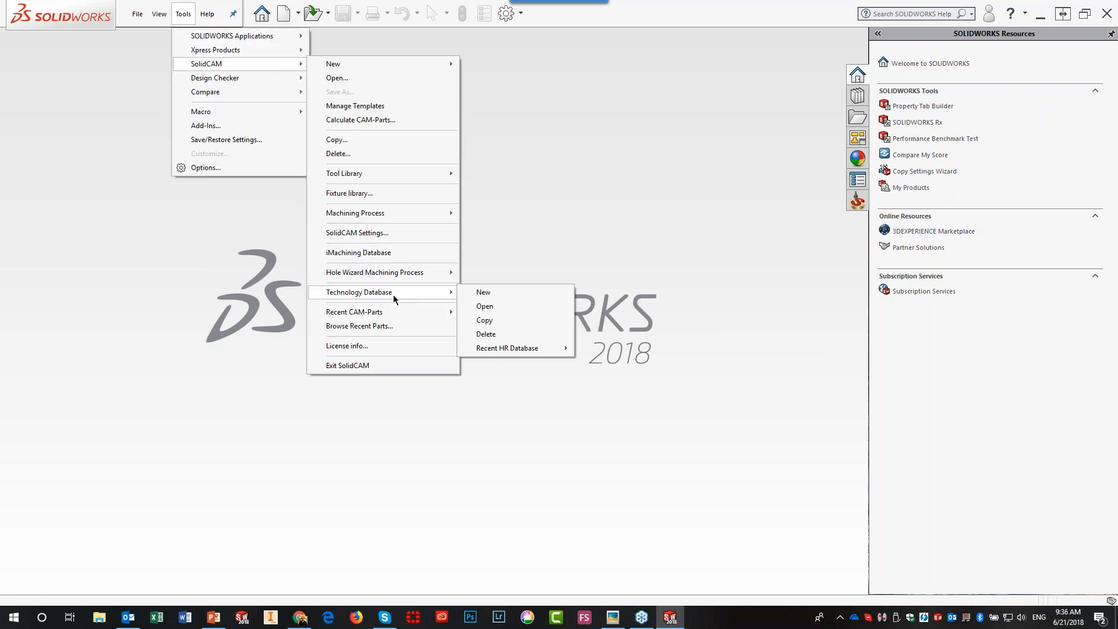
click(378, 235)
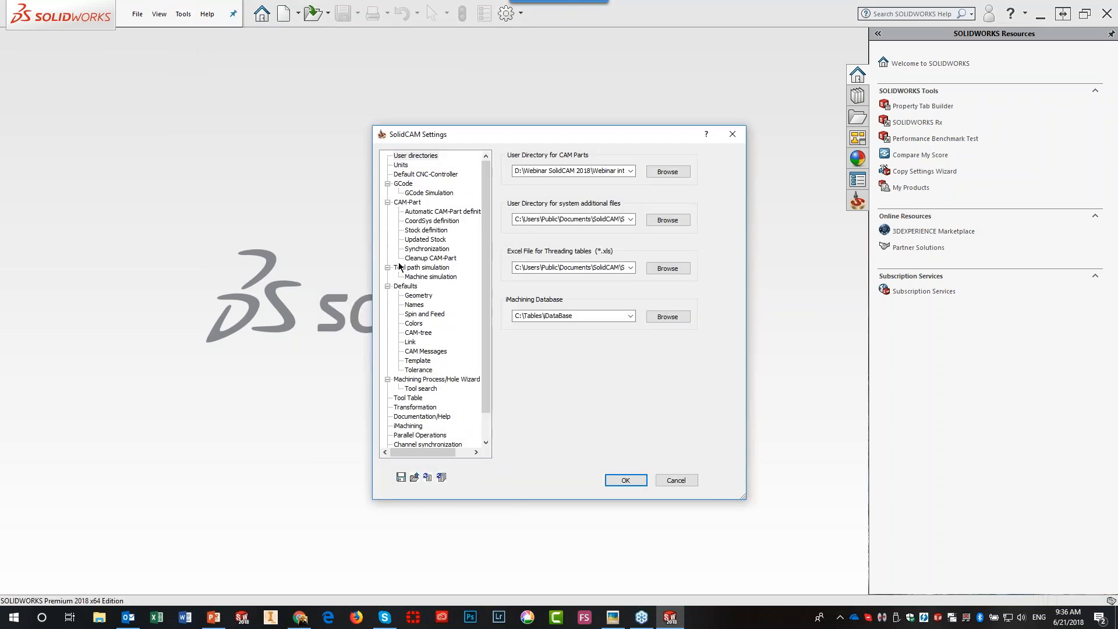
drag(483, 330, 485, 377)
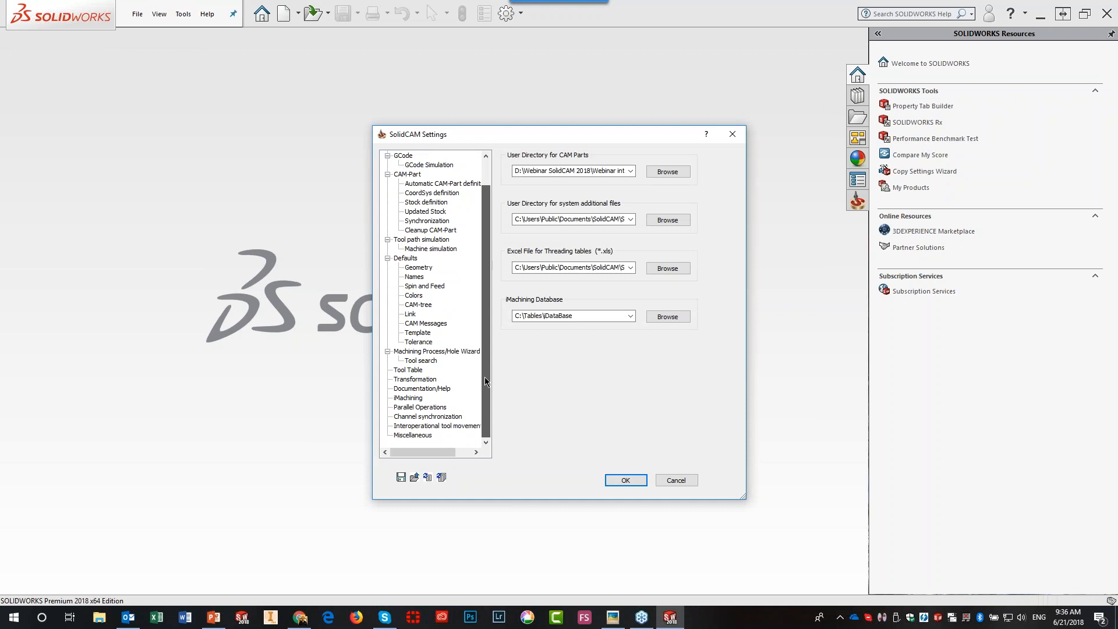
click(424, 436)
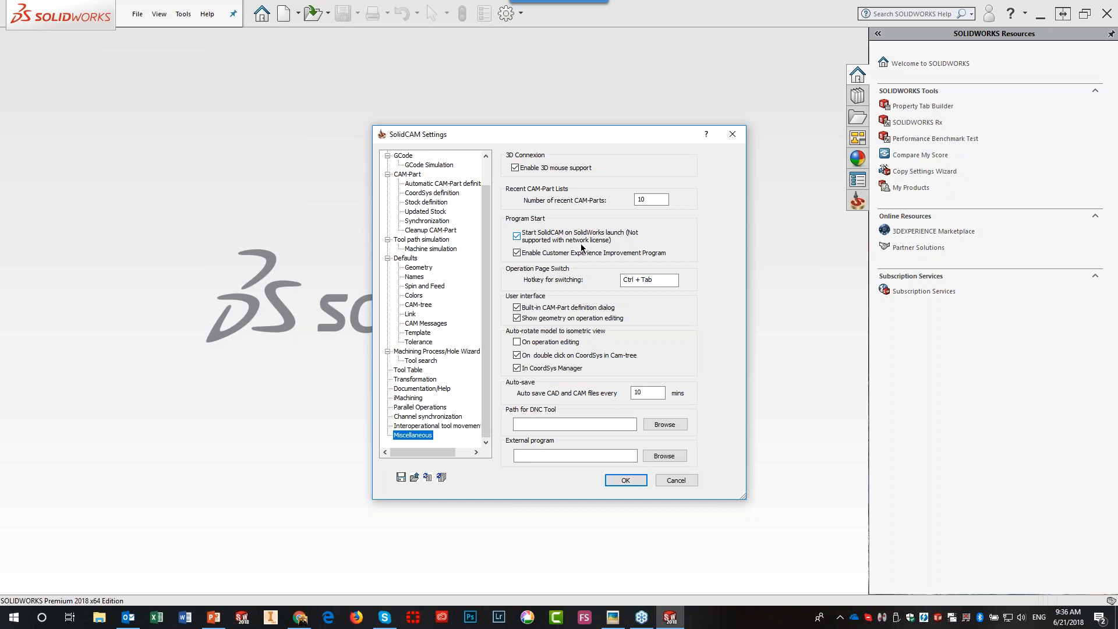
click(516, 236)
click(517, 236)
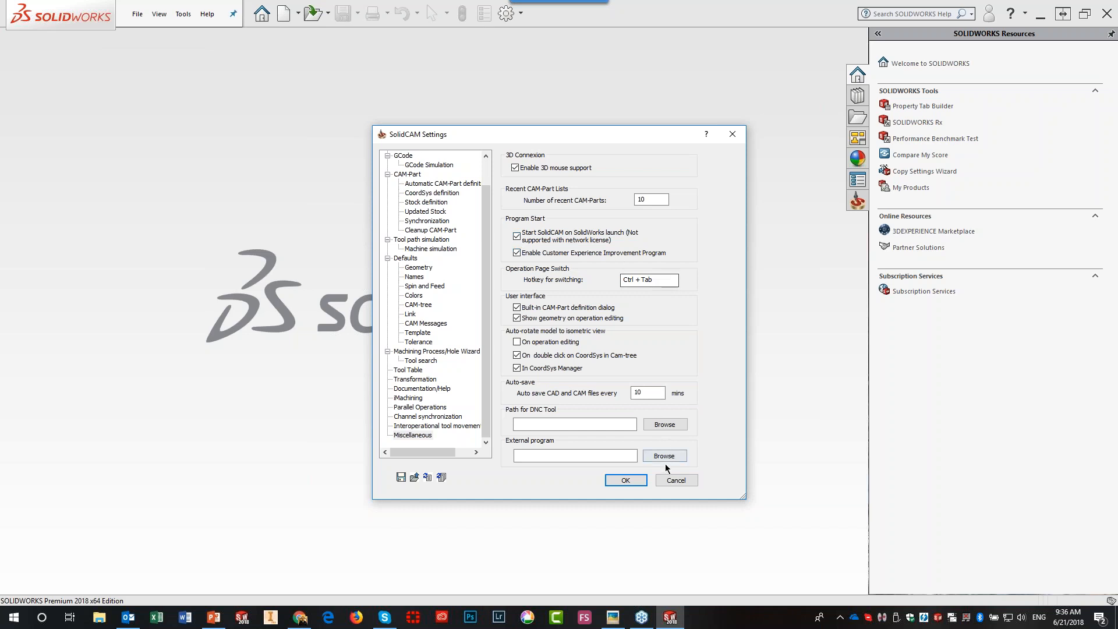
click(676, 480)
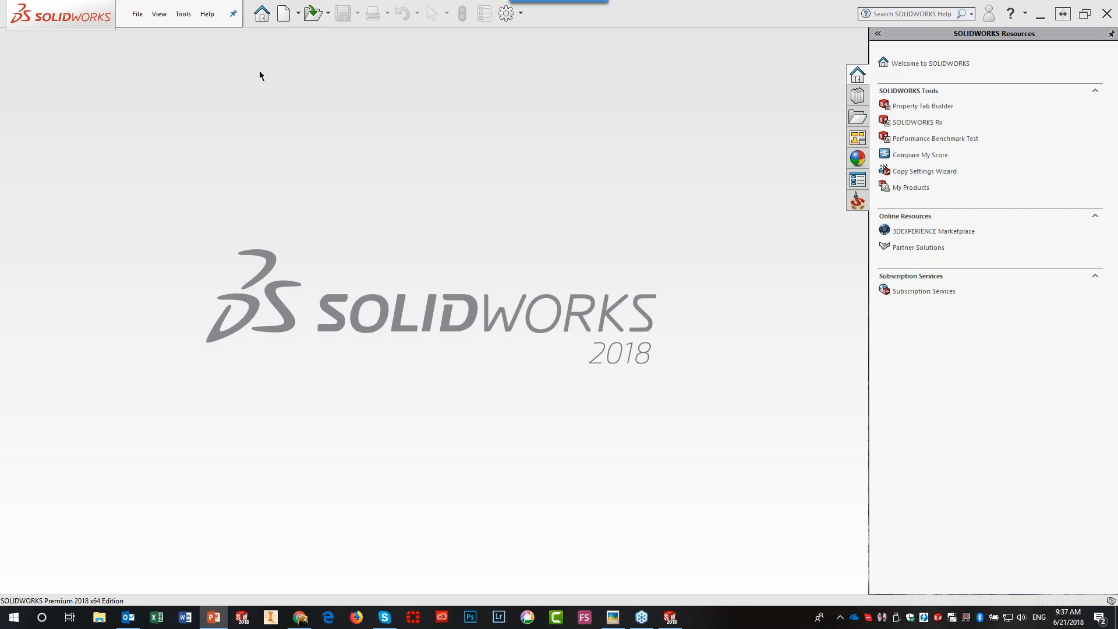
- Display the SolidCAM task pane with CAM-Part New/Open/Browse and the recent parts list
click(182, 14)
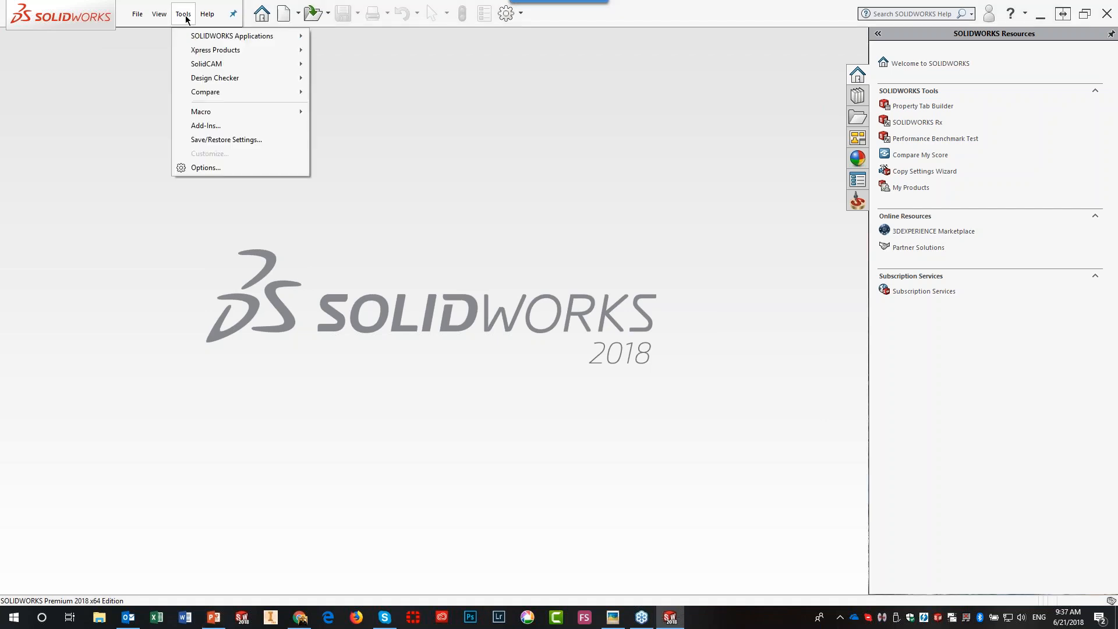
mouse_move(191, 67)
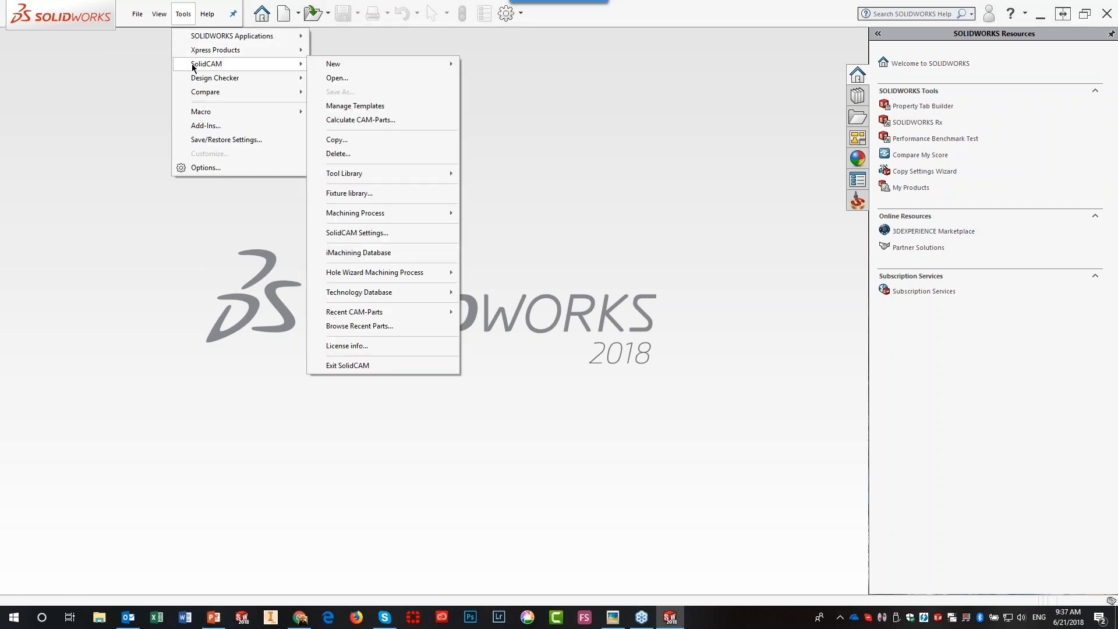
click(360, 81)
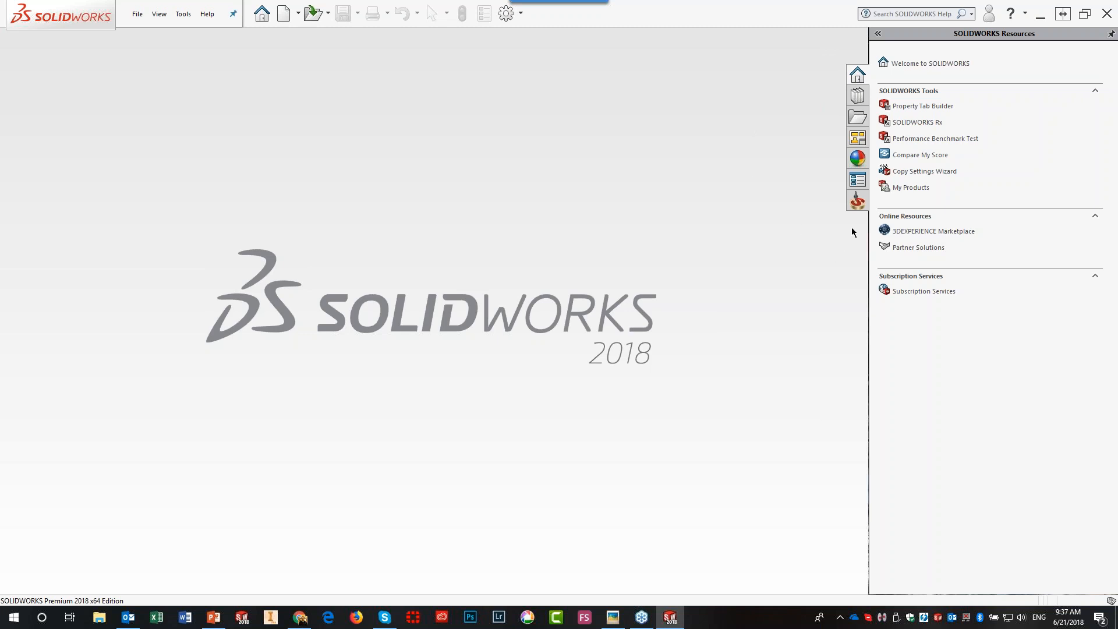
click(857, 200)
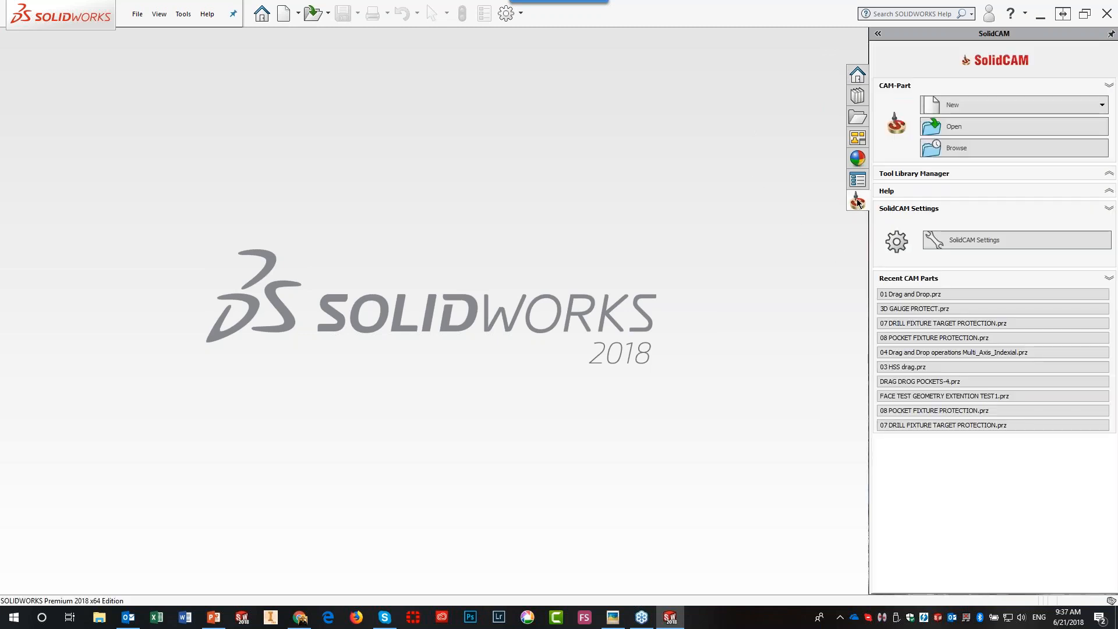
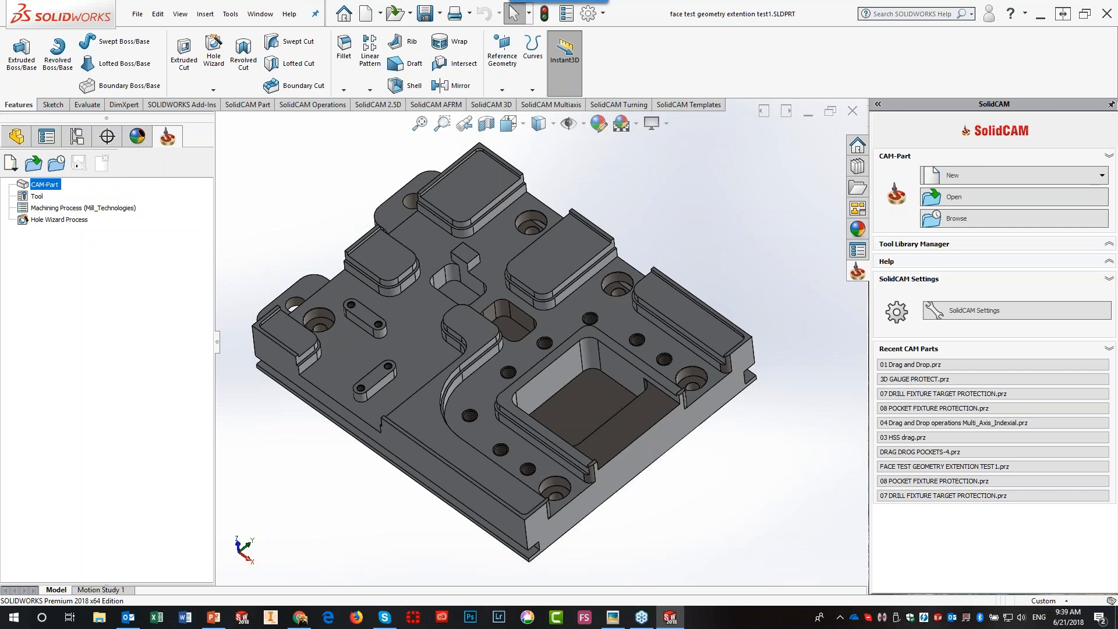
- Set the SolidCAM pane to auto-hide and close the face test geometry extention test1 part
click(1111, 105)
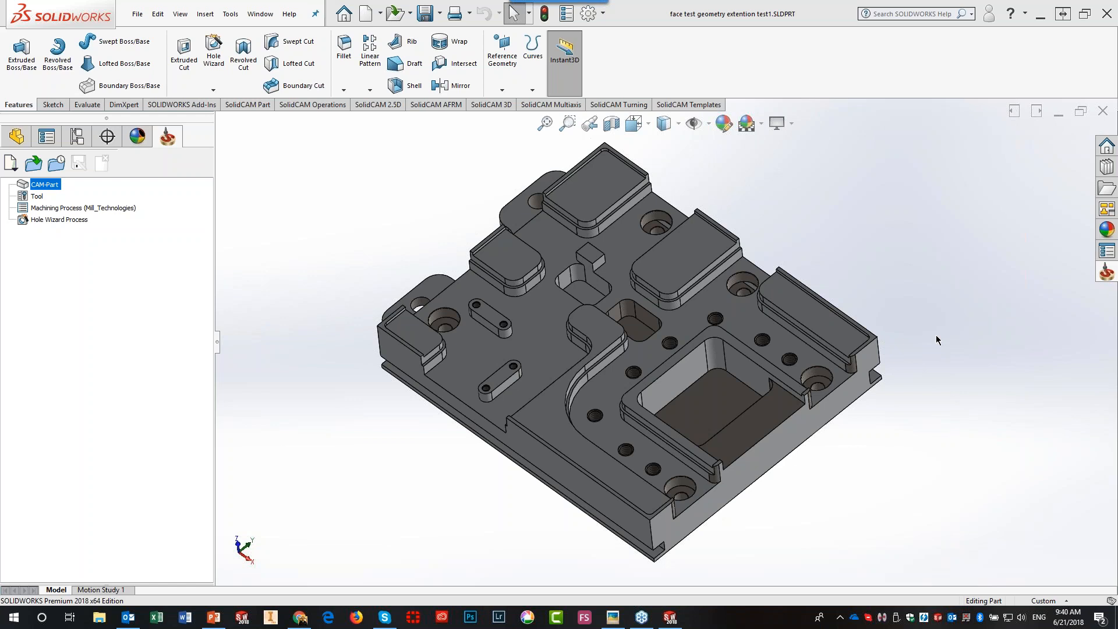
click(1104, 112)
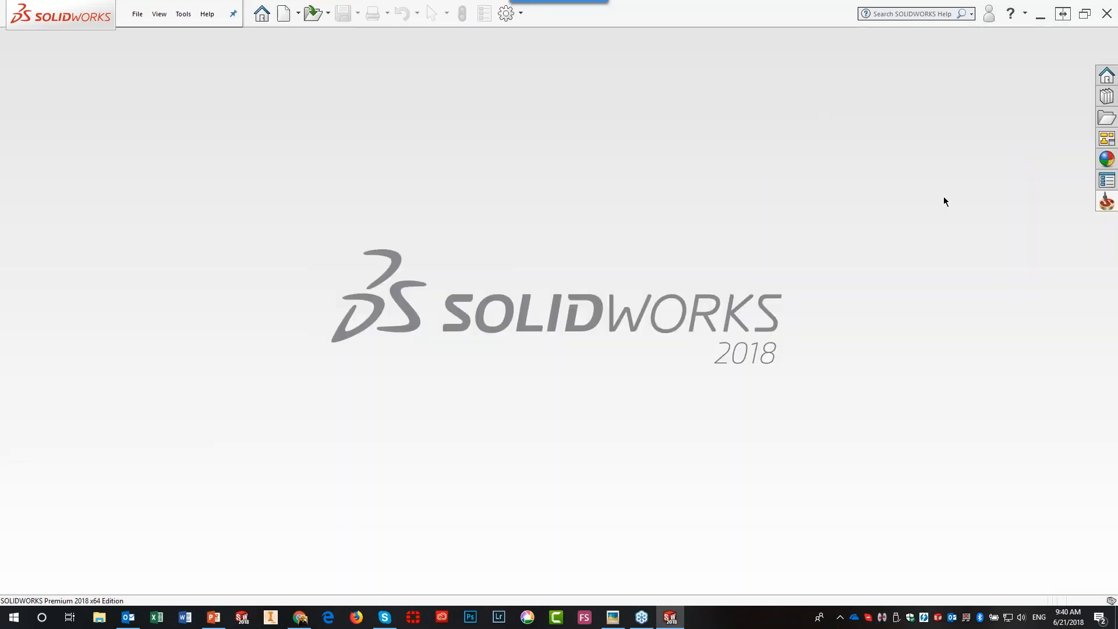
- In SolidCAM Settings > CAM-Part, enable creating a Milling CAM project whenever a CAD part opens
click(1106, 201)
click(1111, 34)
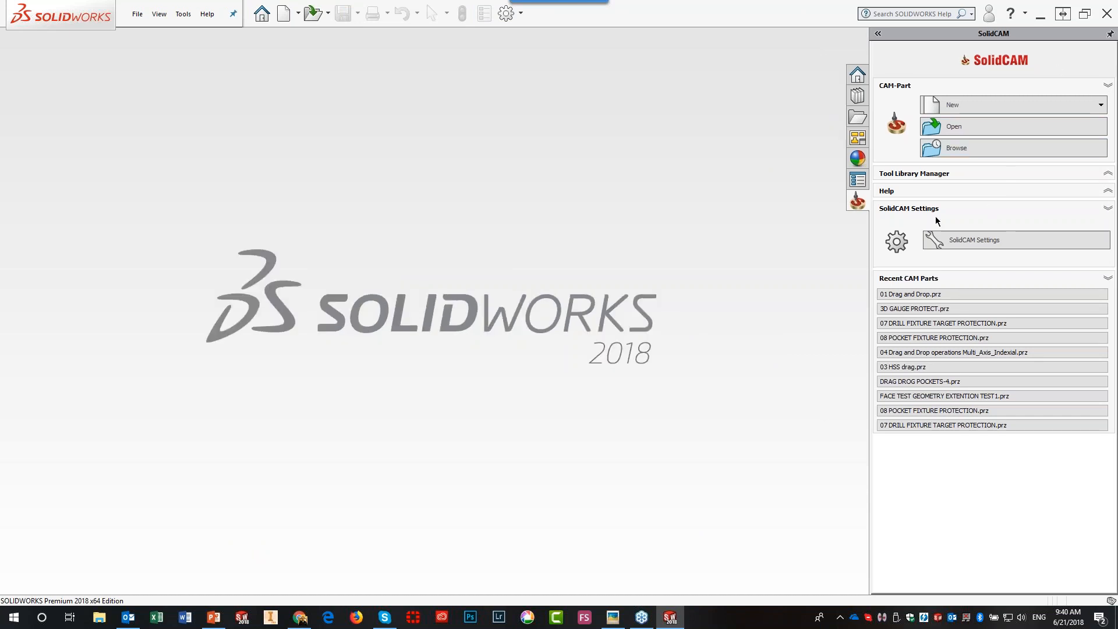
click(952, 241)
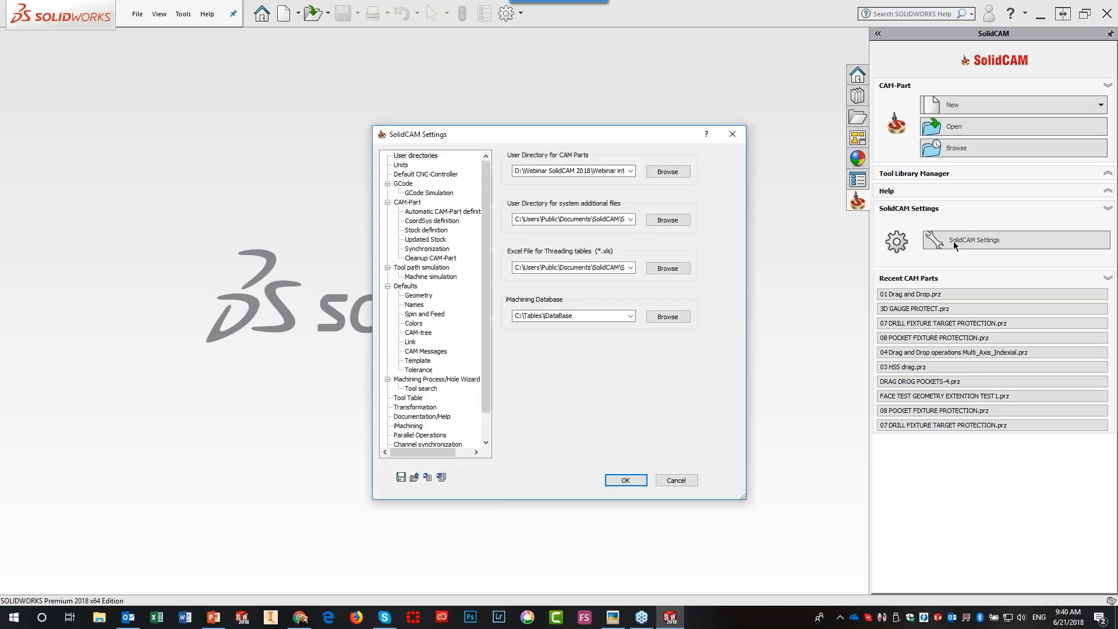
click(400, 202)
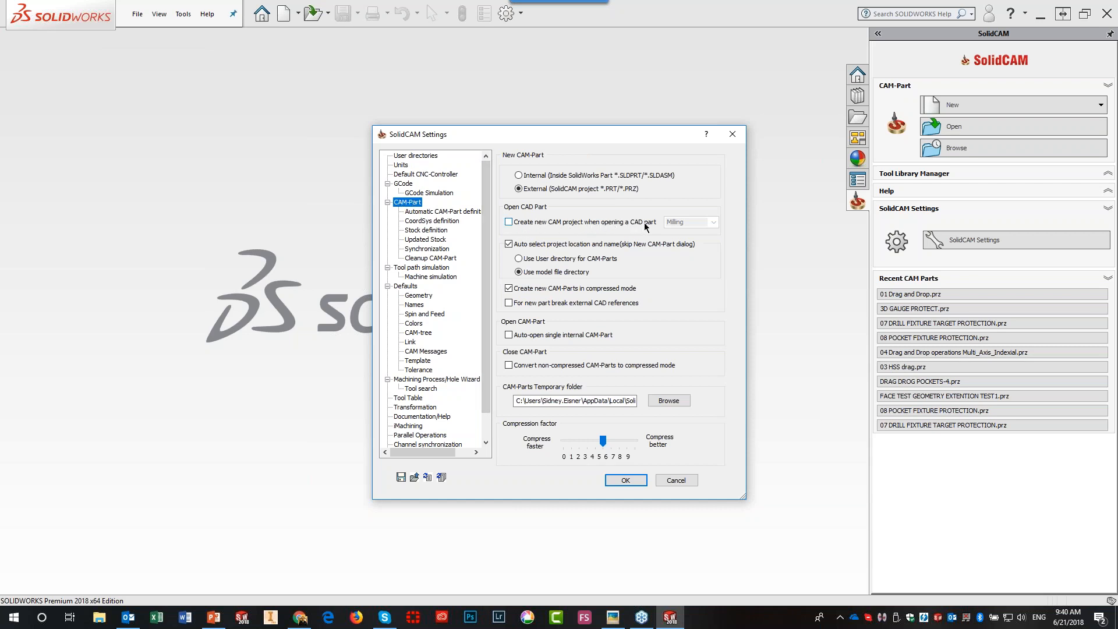
click(509, 223)
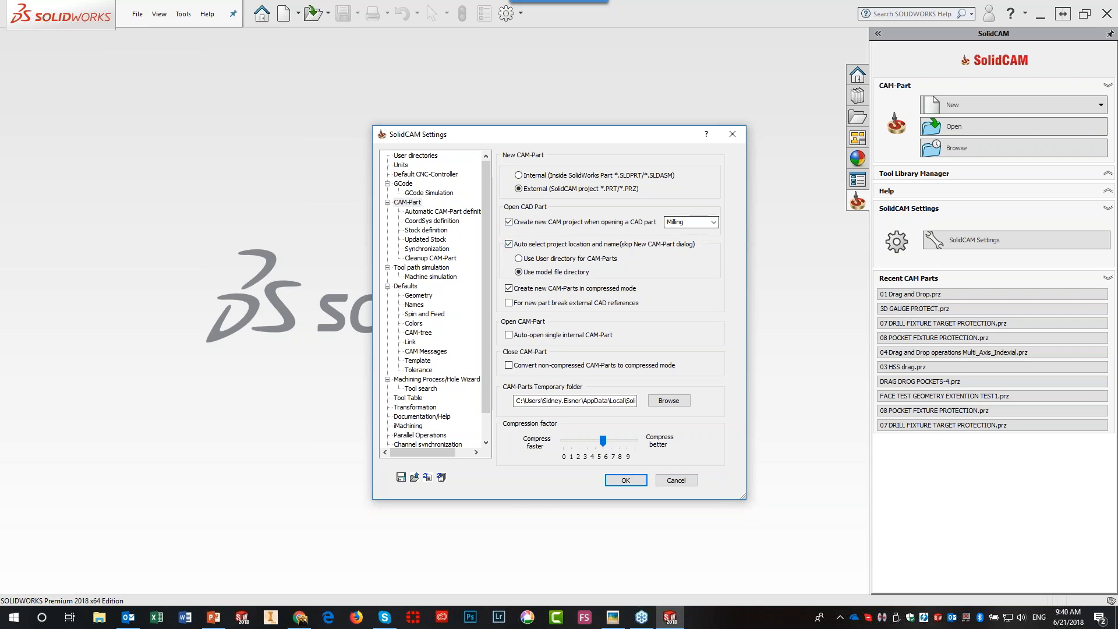
click(712, 222)
click(712, 223)
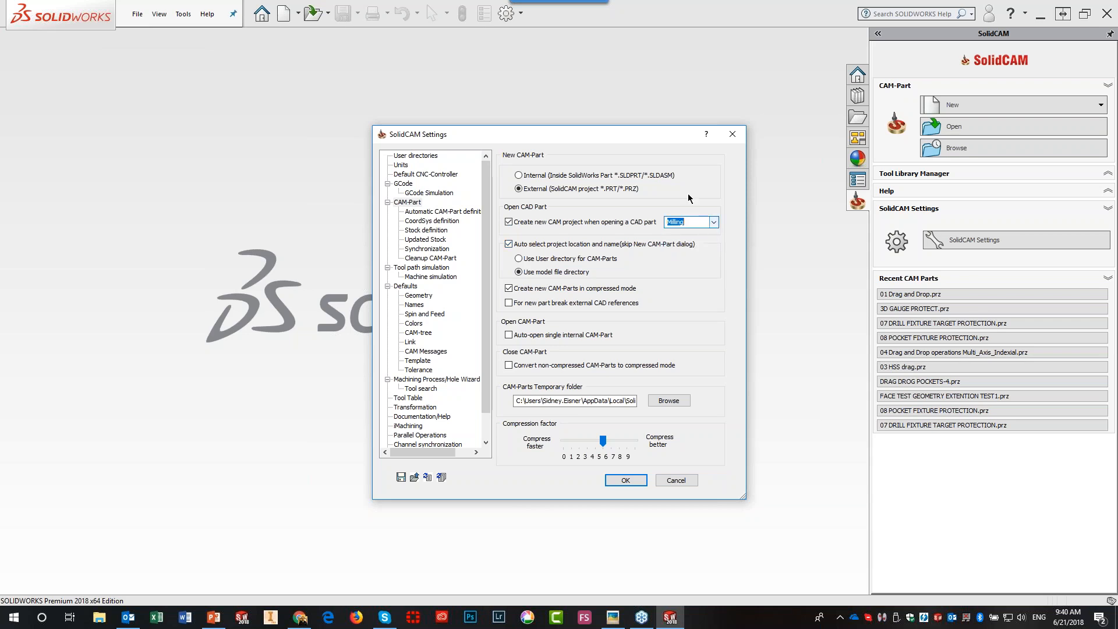
- Enable automatic MAC1-1 position creation under Automatic CAM-Part definition and confirm the settings
click(441, 214)
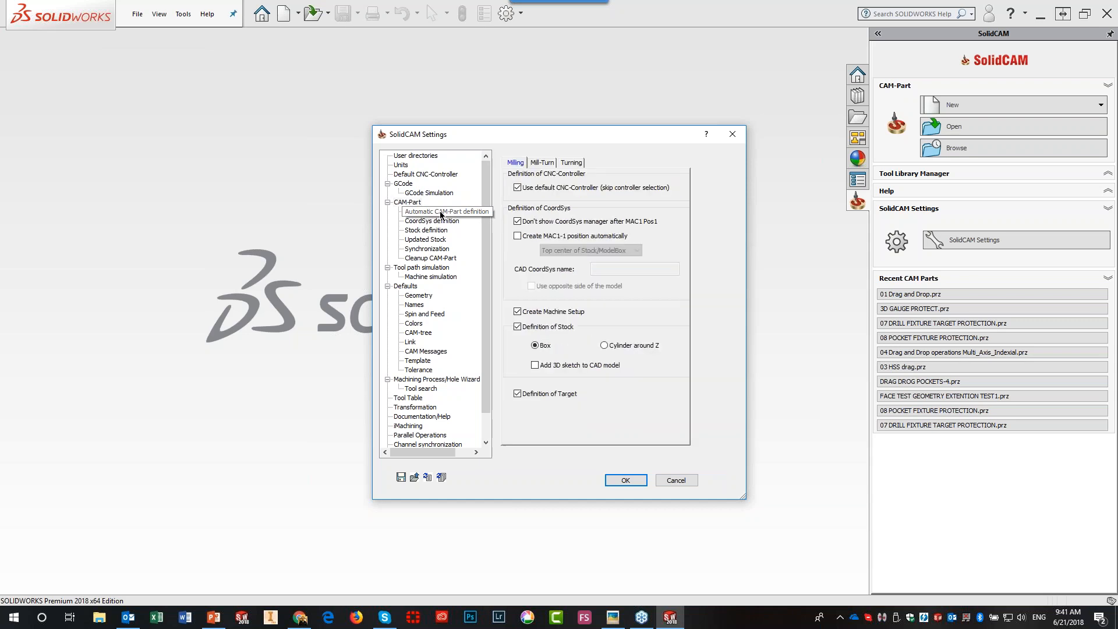
click(517, 236)
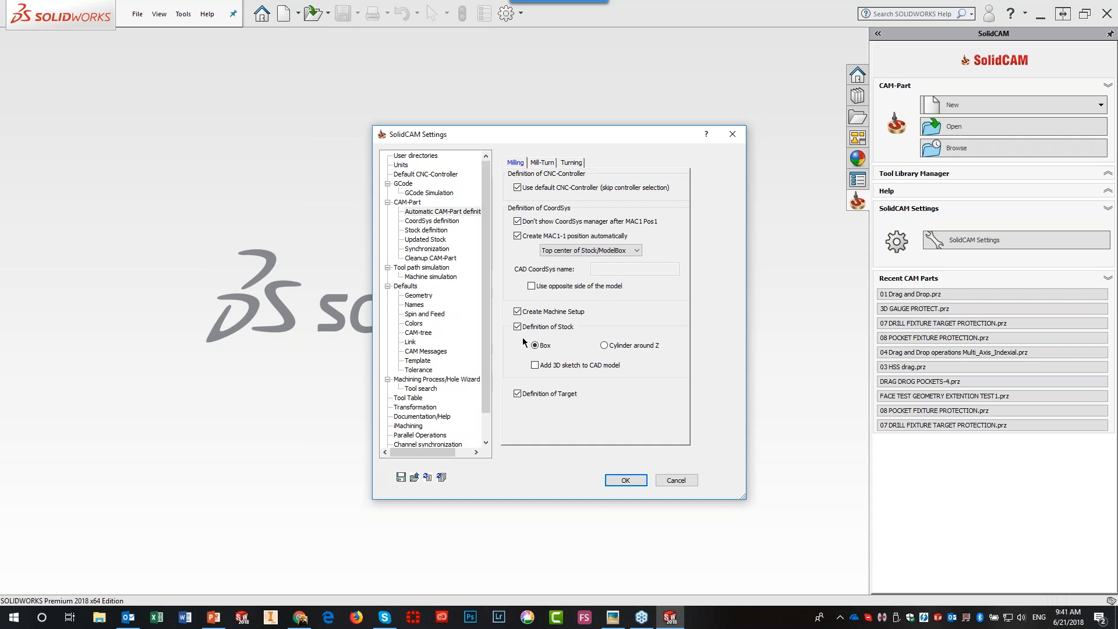
click(626, 481)
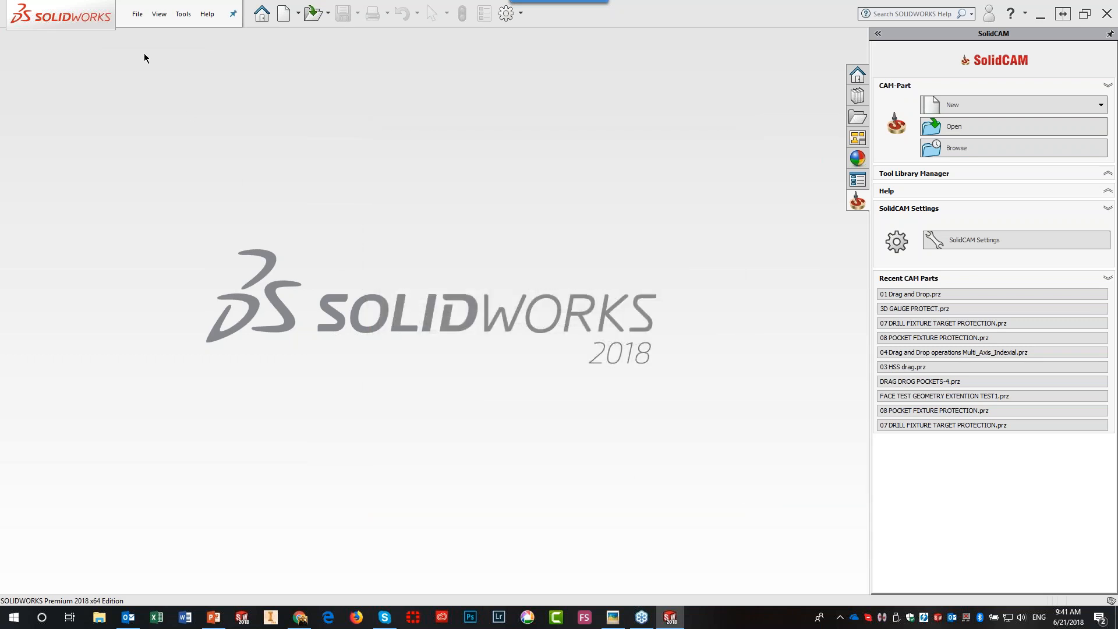
- Reopen face test geometry extention test1.SLDPRT from recent files, widen the CAM tree, and open SolidCAM Settings
click(138, 16)
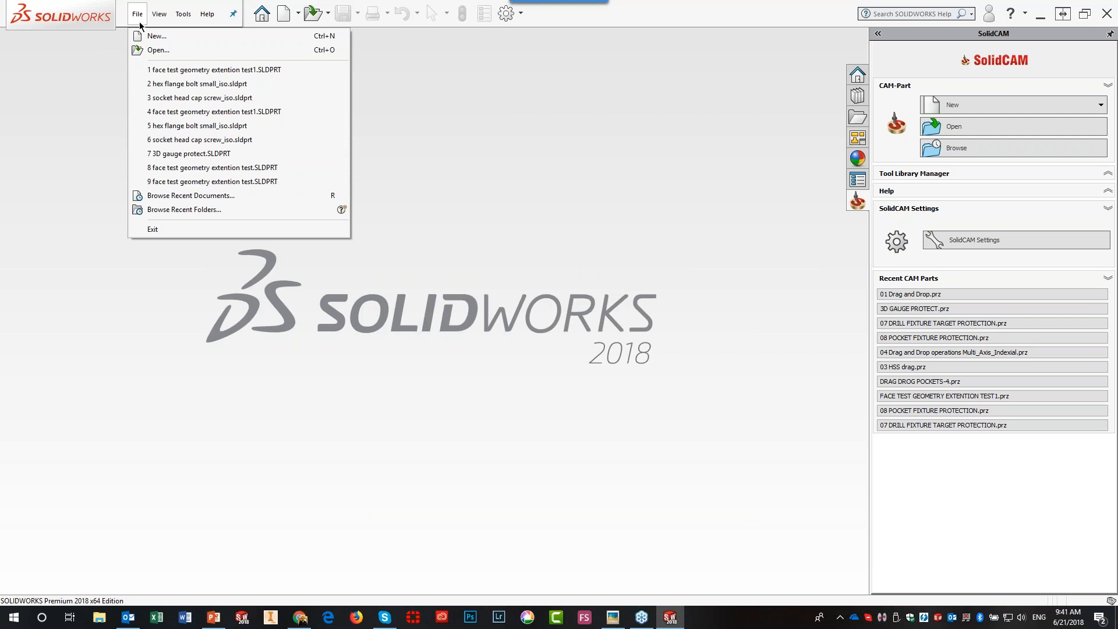
click(182, 70)
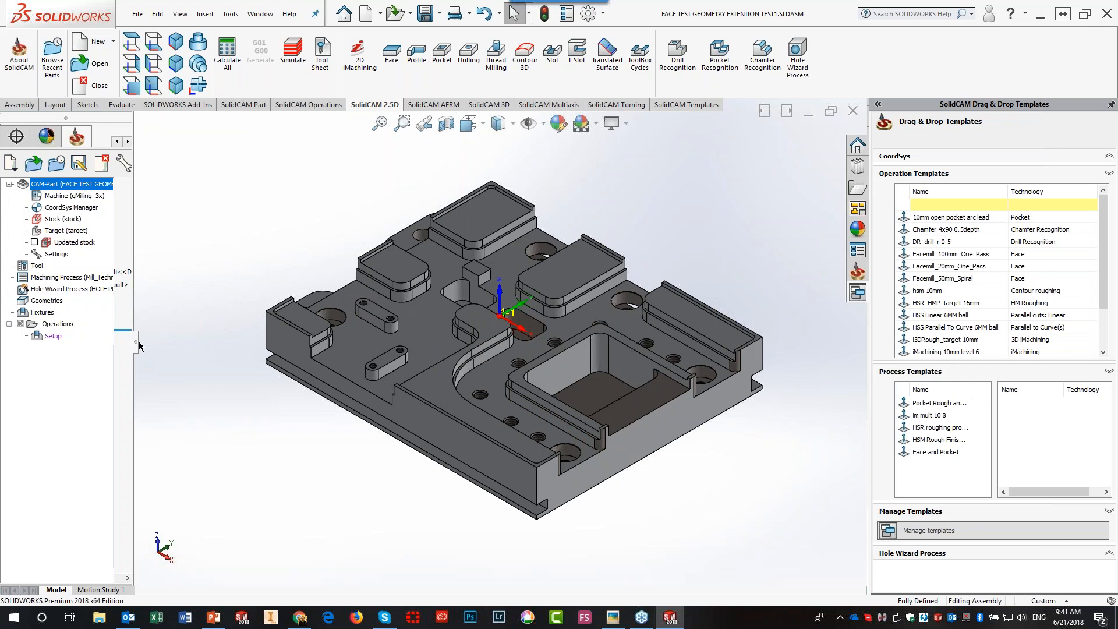
drag(161, 343, 151, 344)
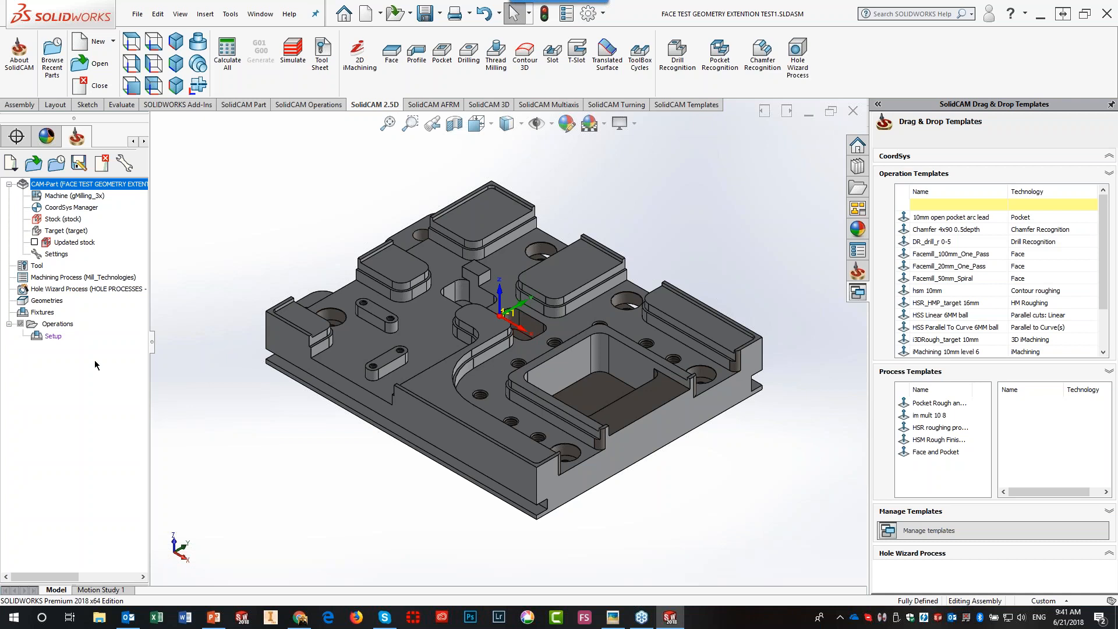
click(127, 167)
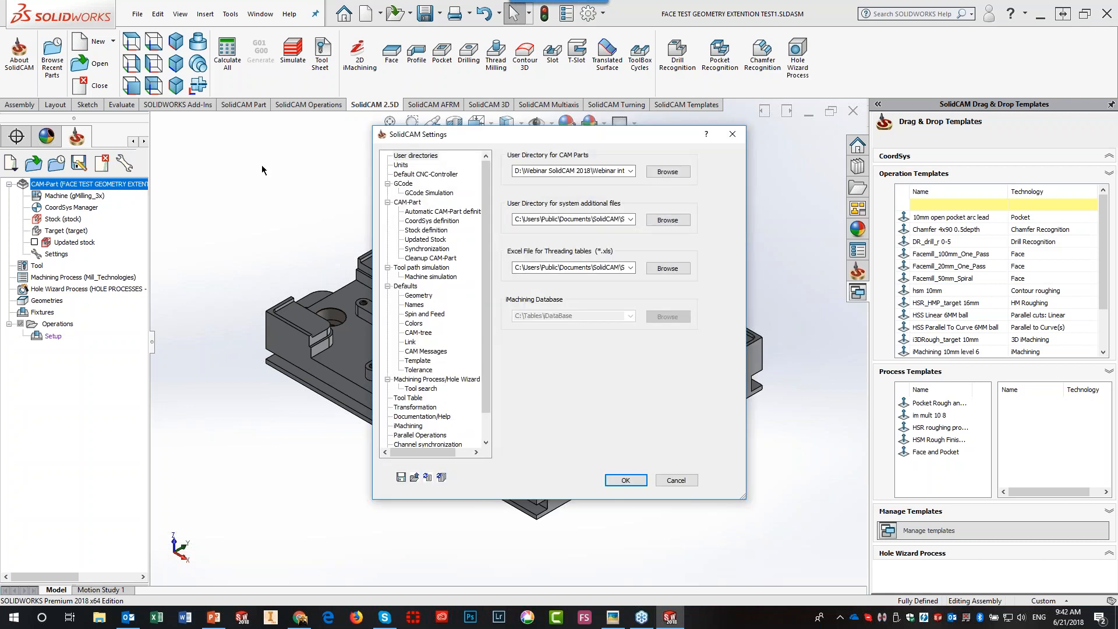
- Review the CAM-Part and Automatic CAM-Part definition pages, then close SolidCAM Settings with OK
click(404, 202)
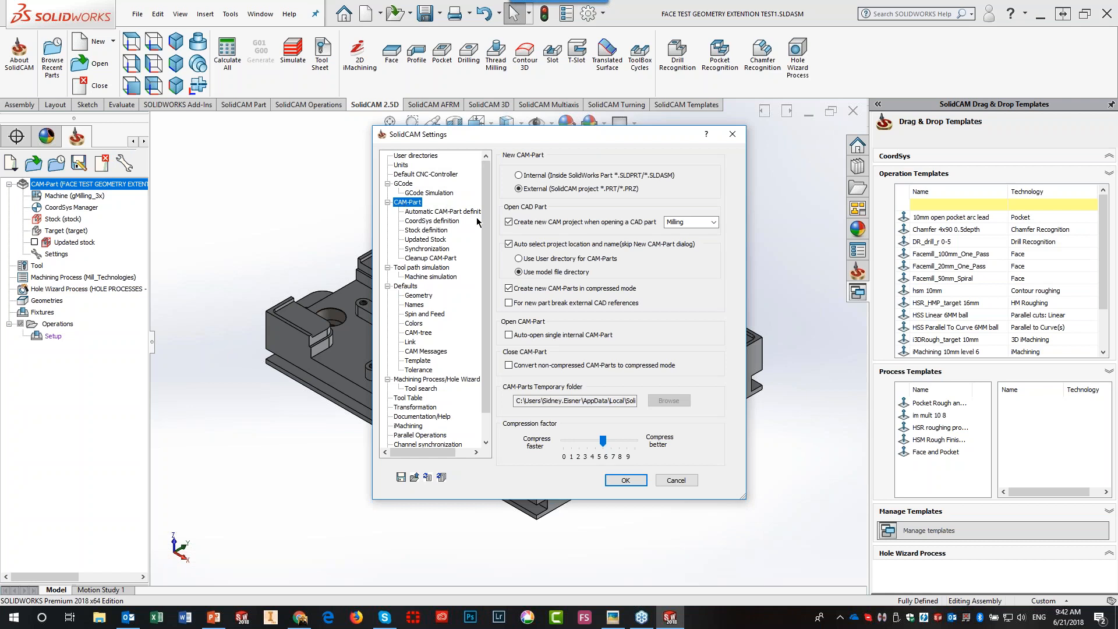
click(455, 214)
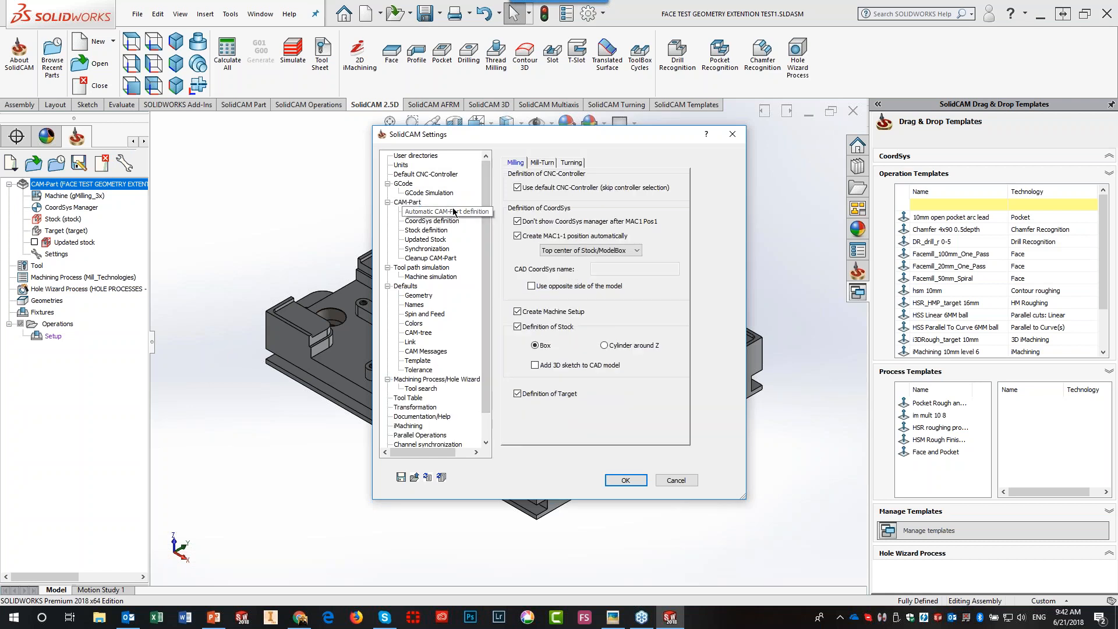
click(620, 483)
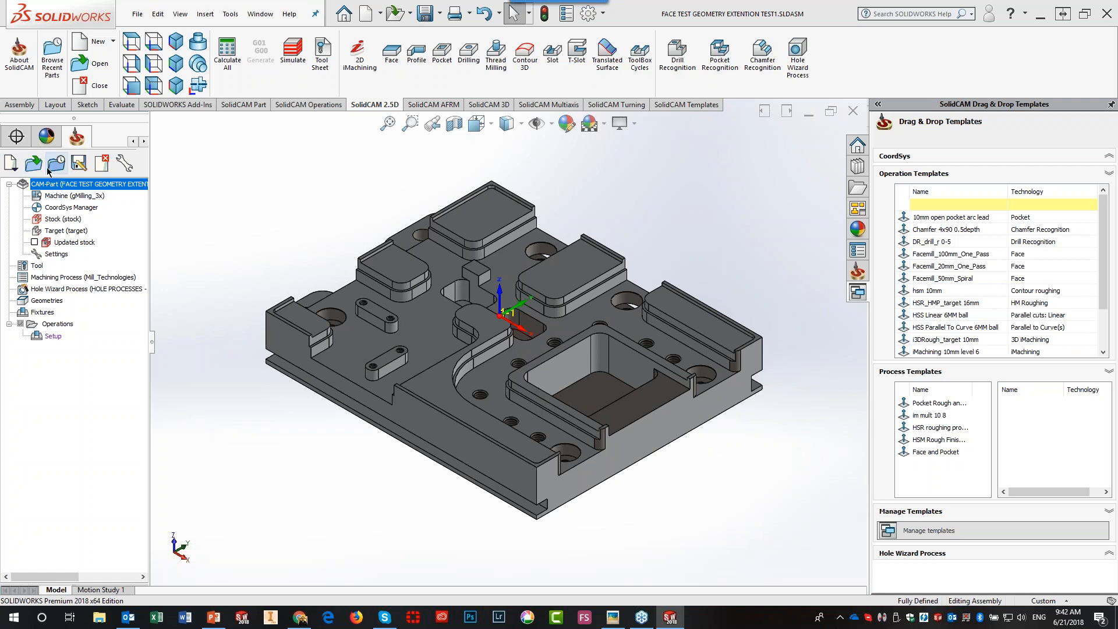
- Save the CAM-Part as FACE TEST GEOMETRY EXTENTION TEST1.prz and switch over to PowerPoint
click(79, 165)
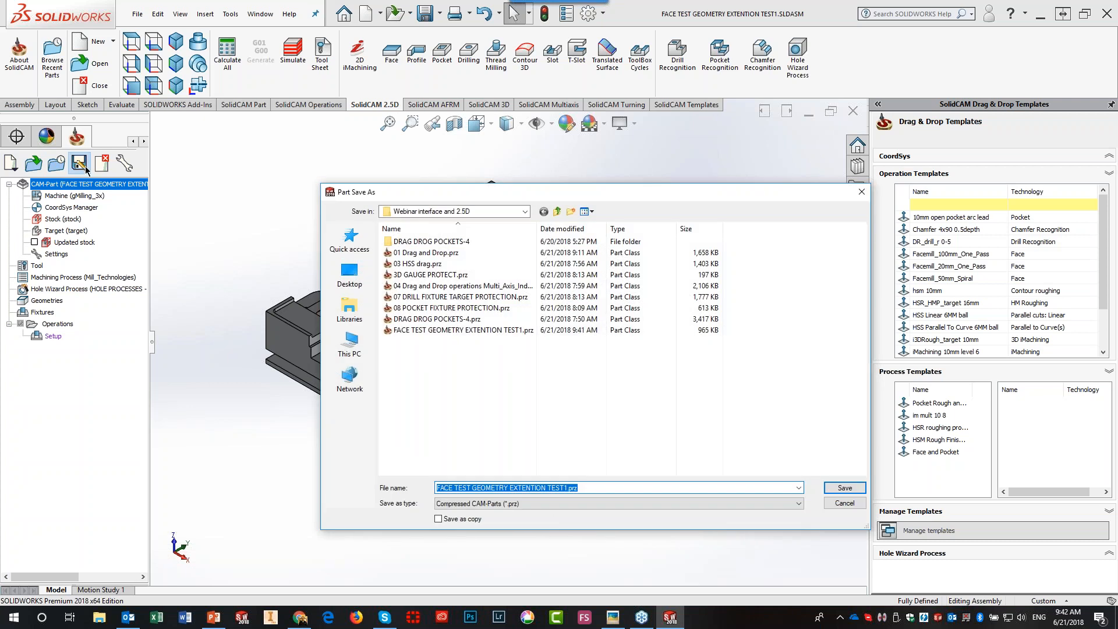
click(845, 488)
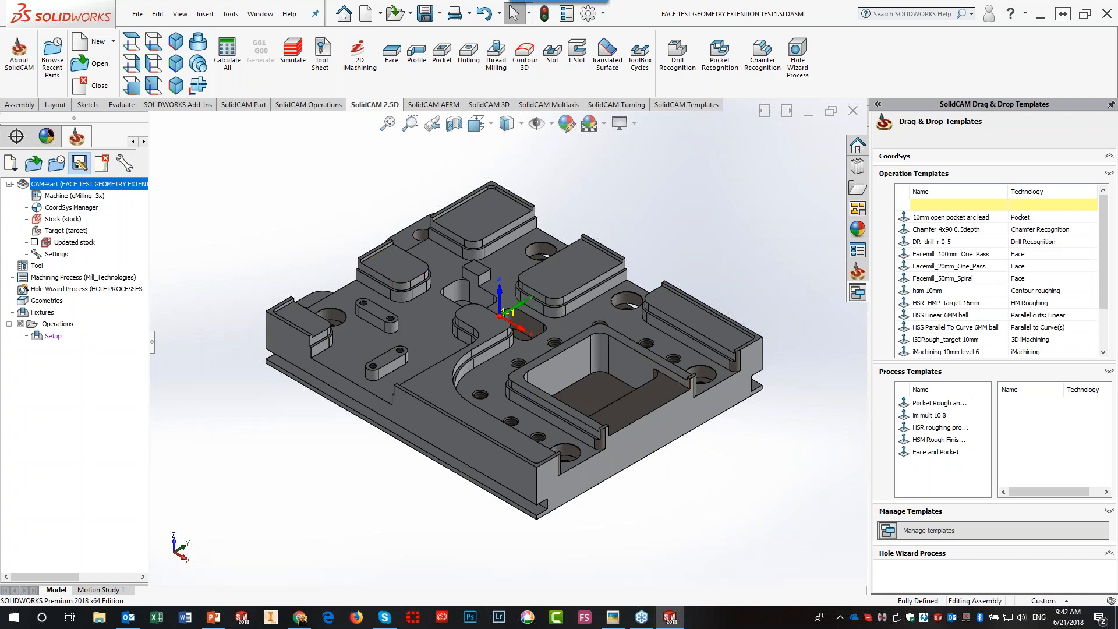
key(alt+Tab)
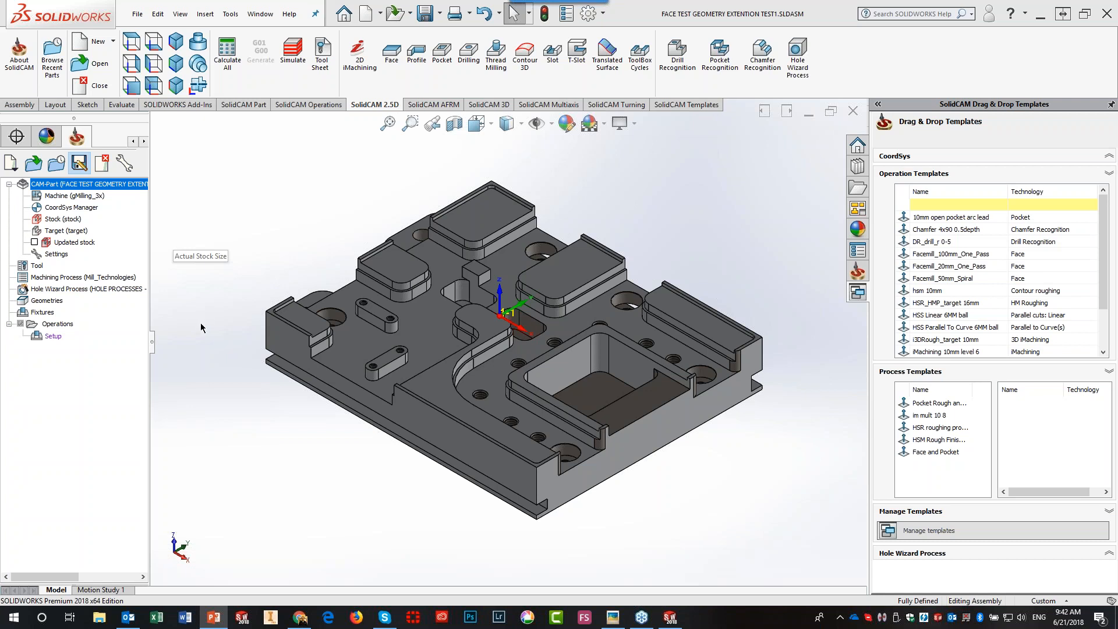
- Edit the Stock definition and switch its mode to Stock size, giving a 50 mm cube
click(51, 220)
double_click(50, 221)
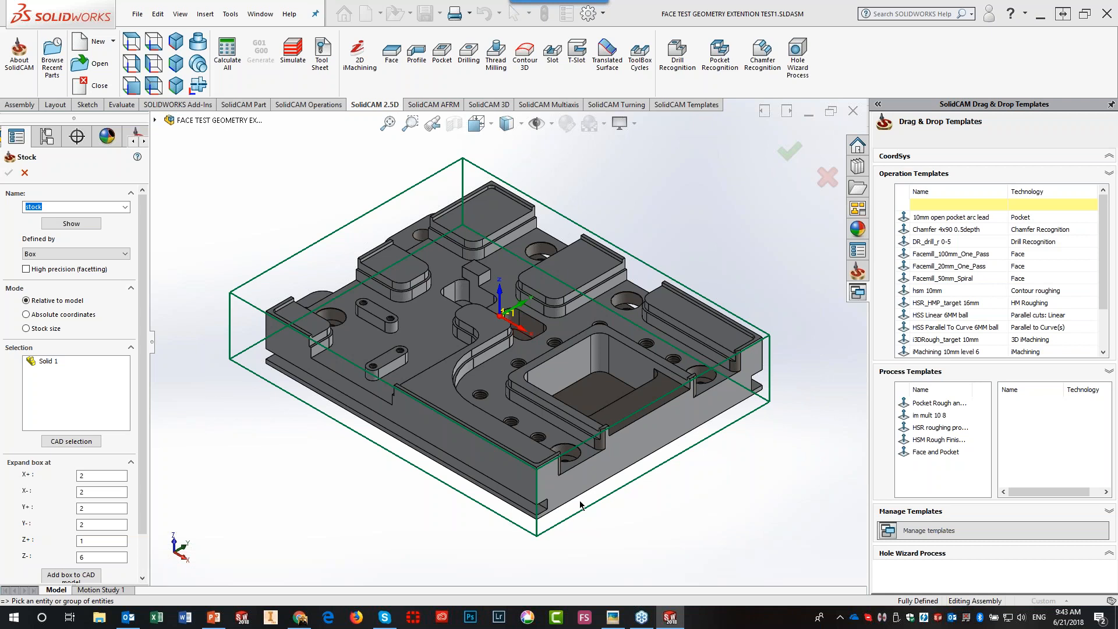
click(85, 476)
click(26, 329)
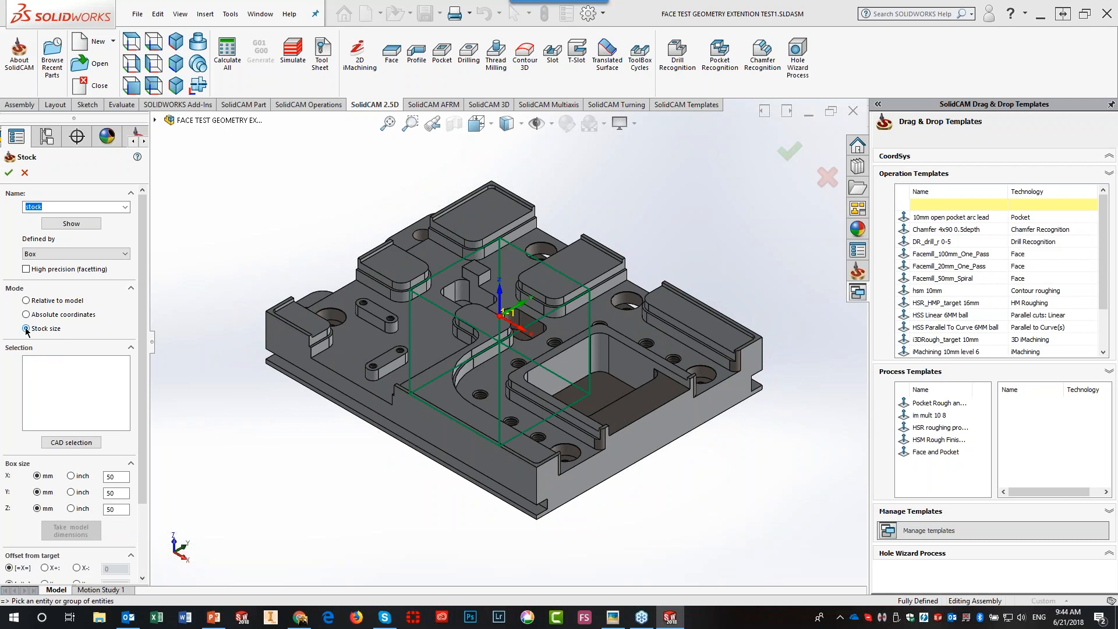
- Select Solid 1 so the stock box sizes to 166 × 125 × 25 mm around the model
click(349, 358)
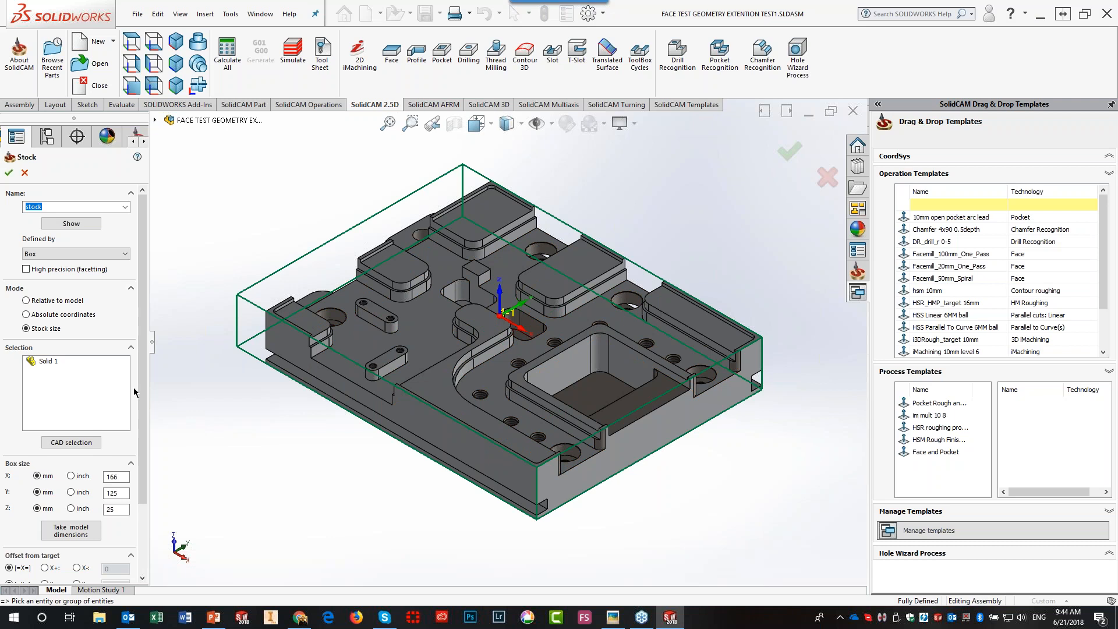
scroll(139, 386, down, 3)
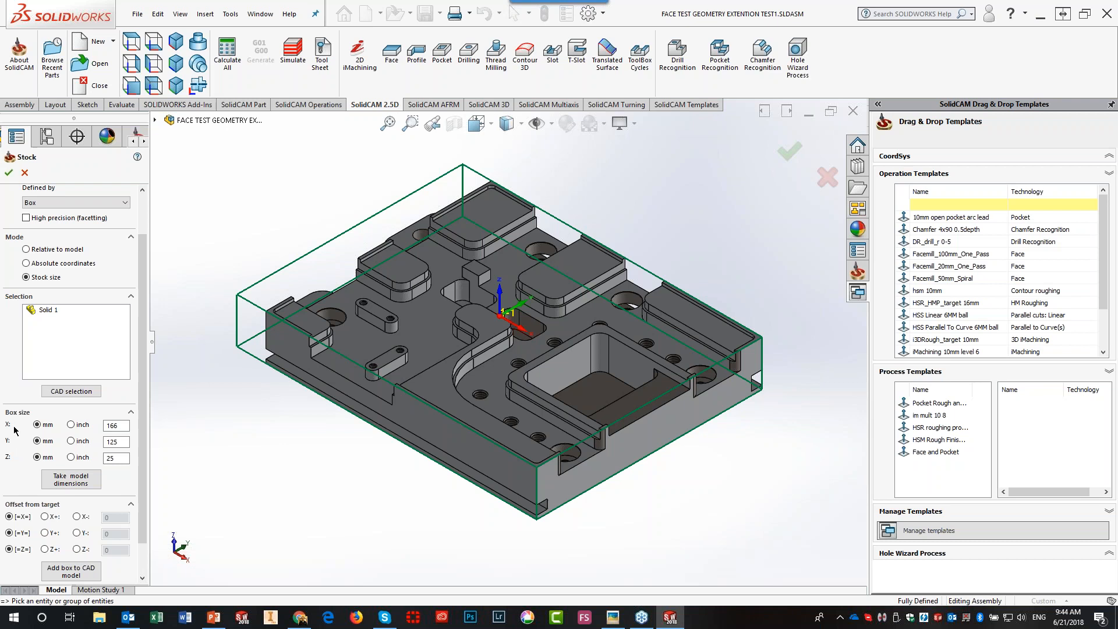
- Set the stock box X size to 170 mm and Y size to 130 mm
double_click(119, 425)
text(170)
click(118, 440)
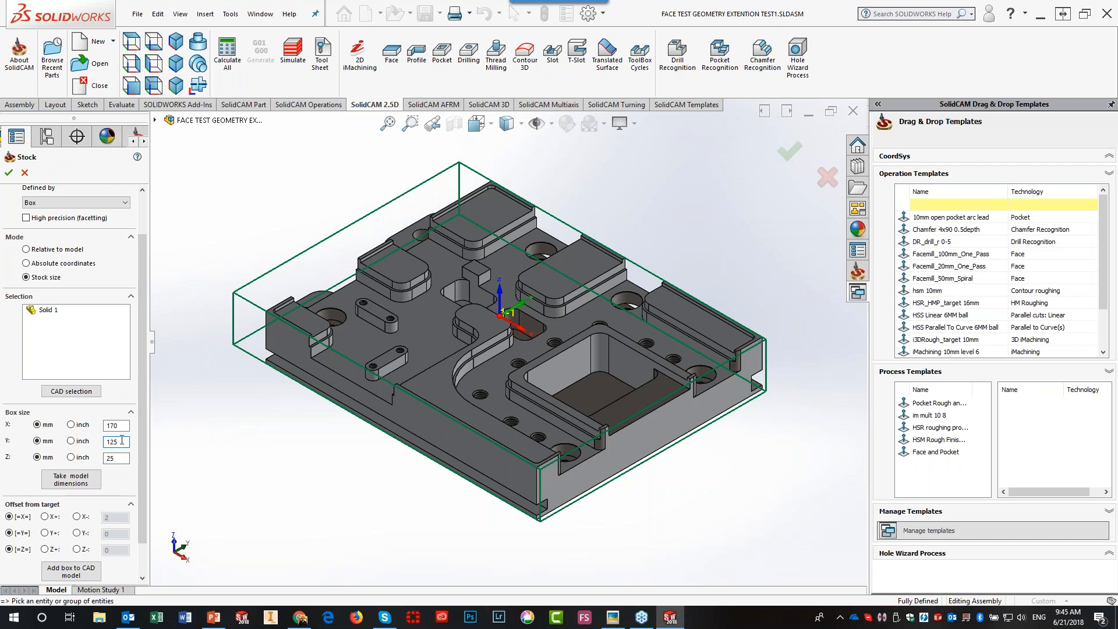
drag(121, 441, 89, 437)
text(130)
key(Tab)
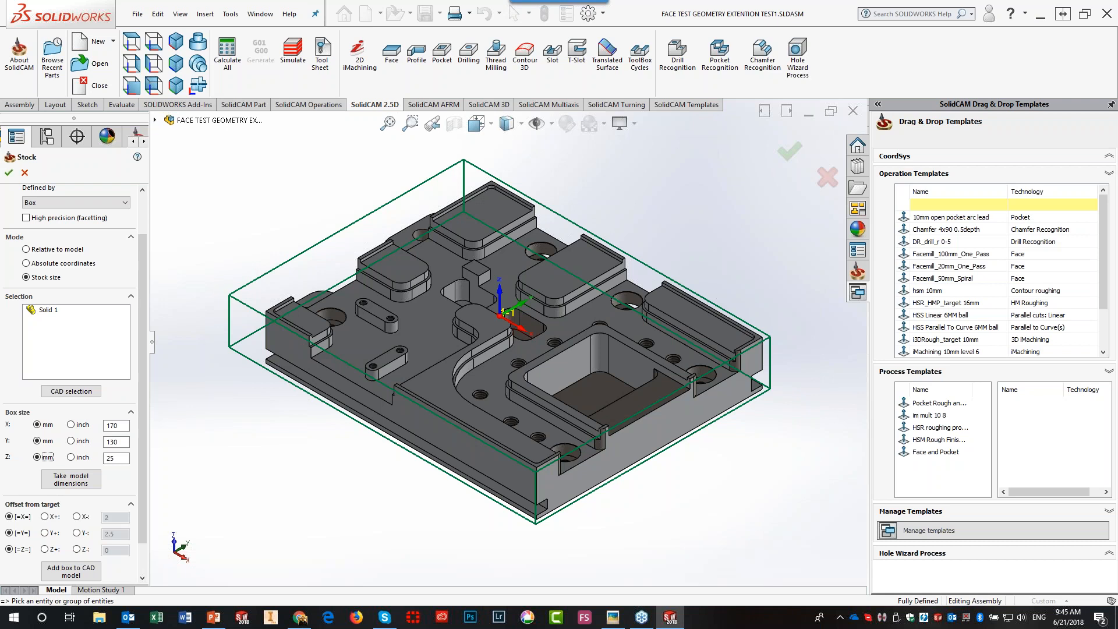
- Switch the stock Z size to inches and set it to 1.25 inch
click(111, 457)
click(111, 458)
click(71, 458)
drag(106, 458, 183, 462)
text(1.25)
key(Tab)
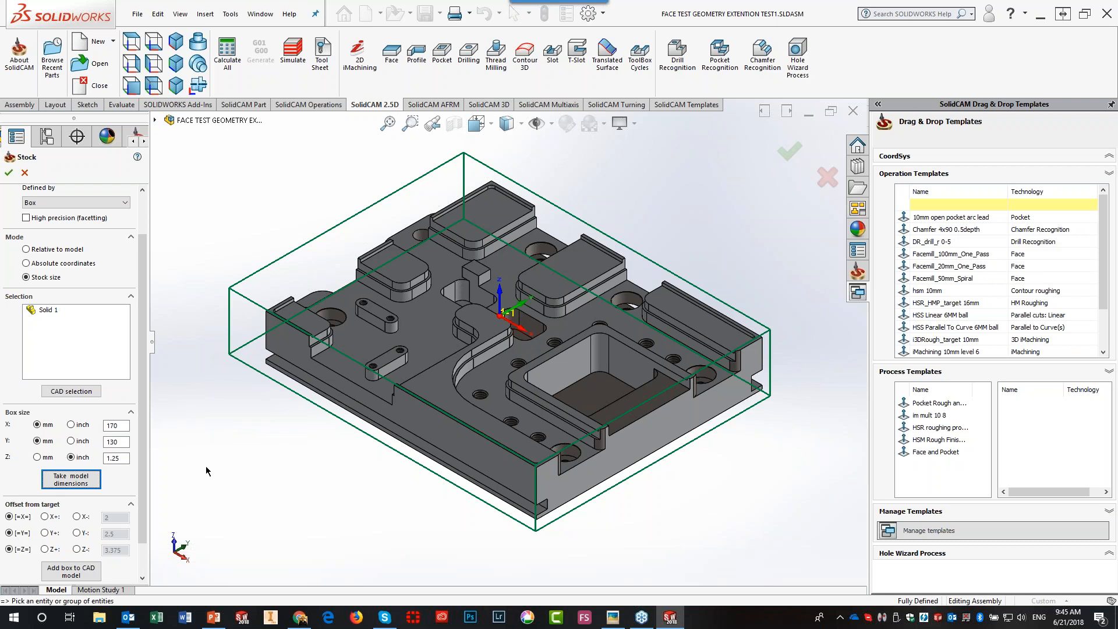
- Inspect the stock around the fixture part from the Front and Right view orientations
click(130, 42)
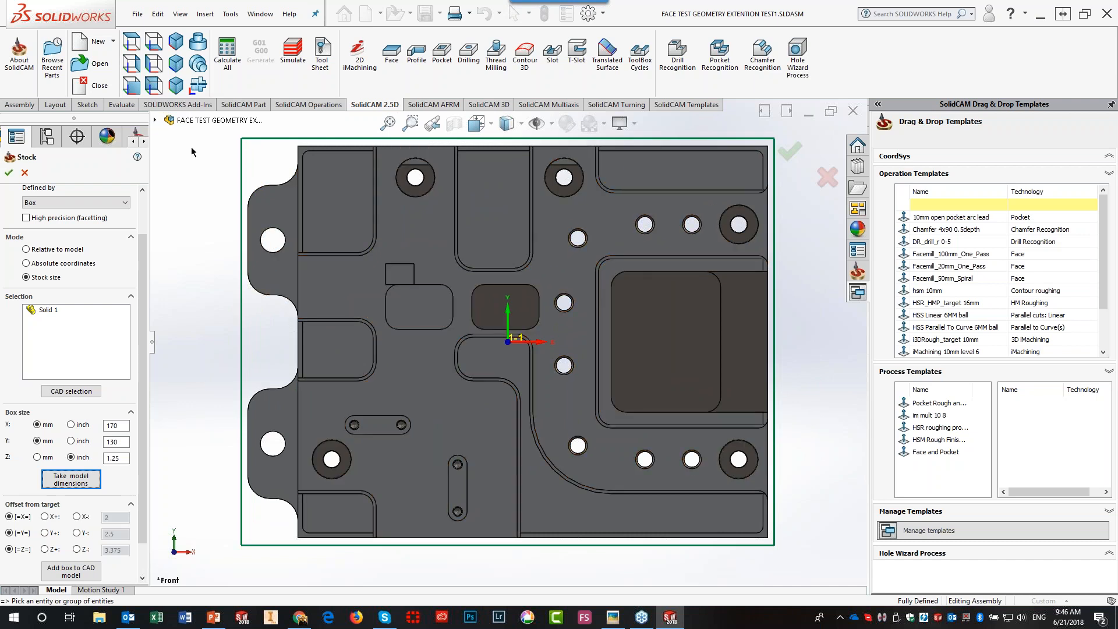
click(132, 67)
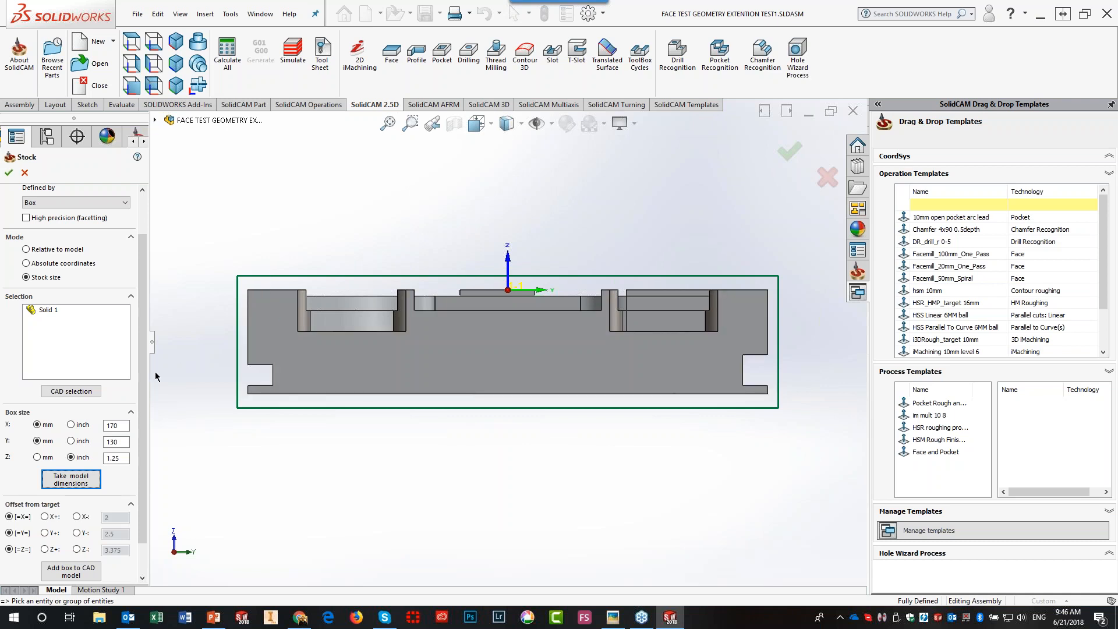
scroll(142, 382, down, 2)
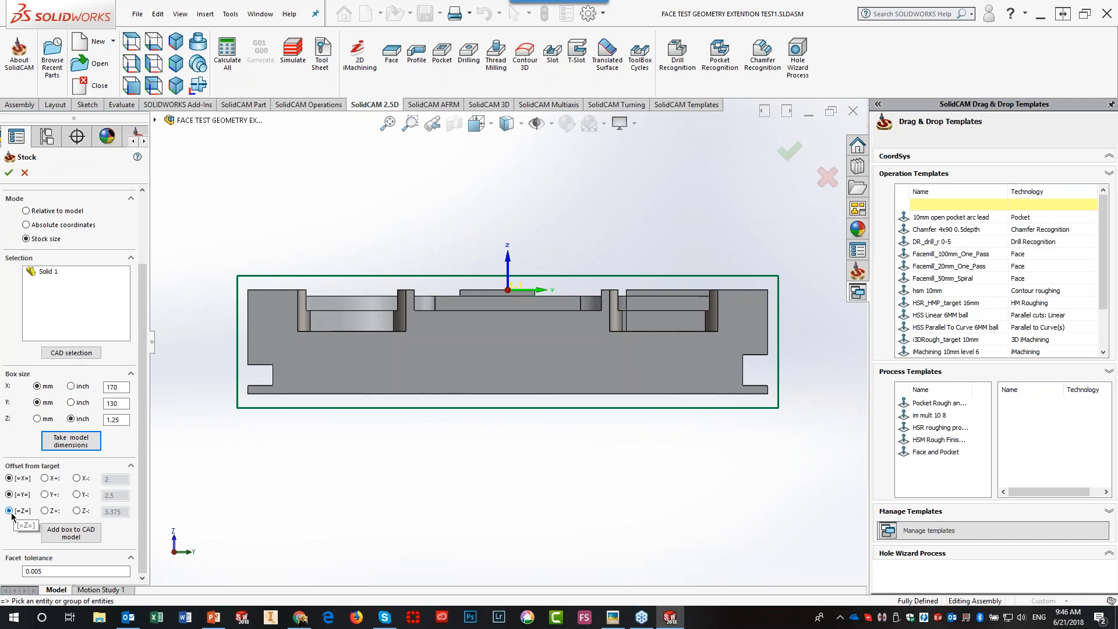
- Offset the stock by 1 in Z+ only and accept the stock definition
click(45, 511)
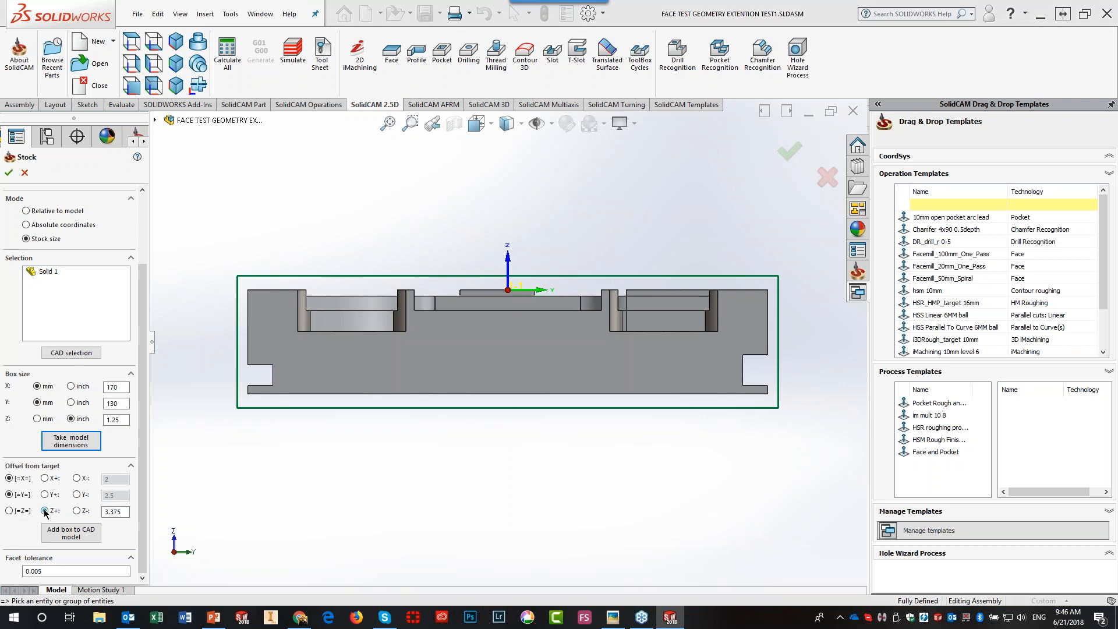
click(120, 512)
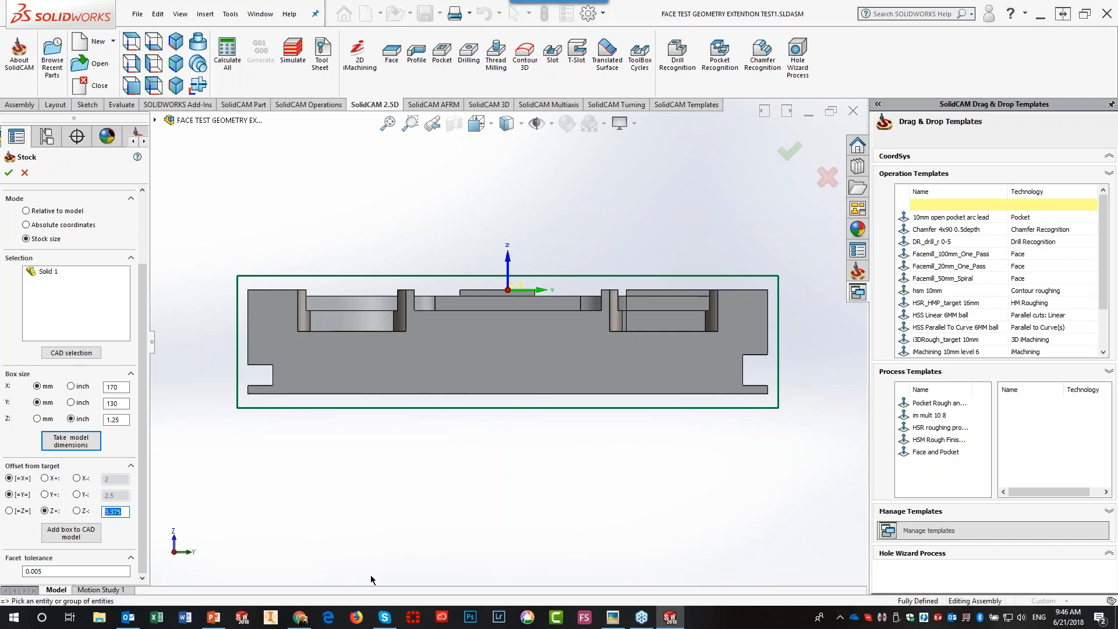
text(1)
key(Tab)
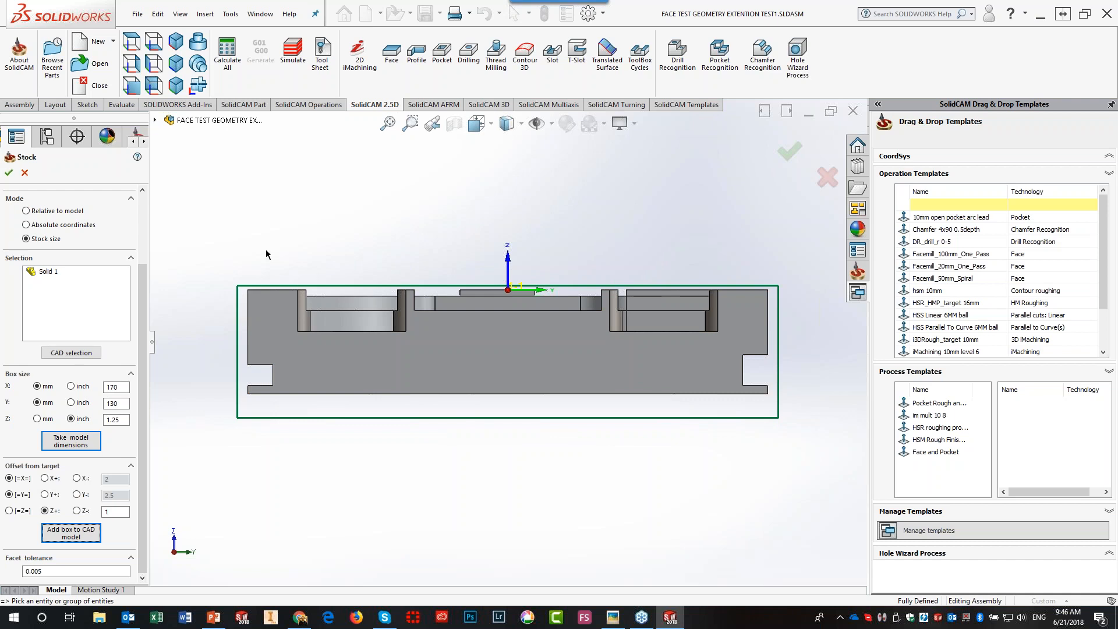
click(9, 173)
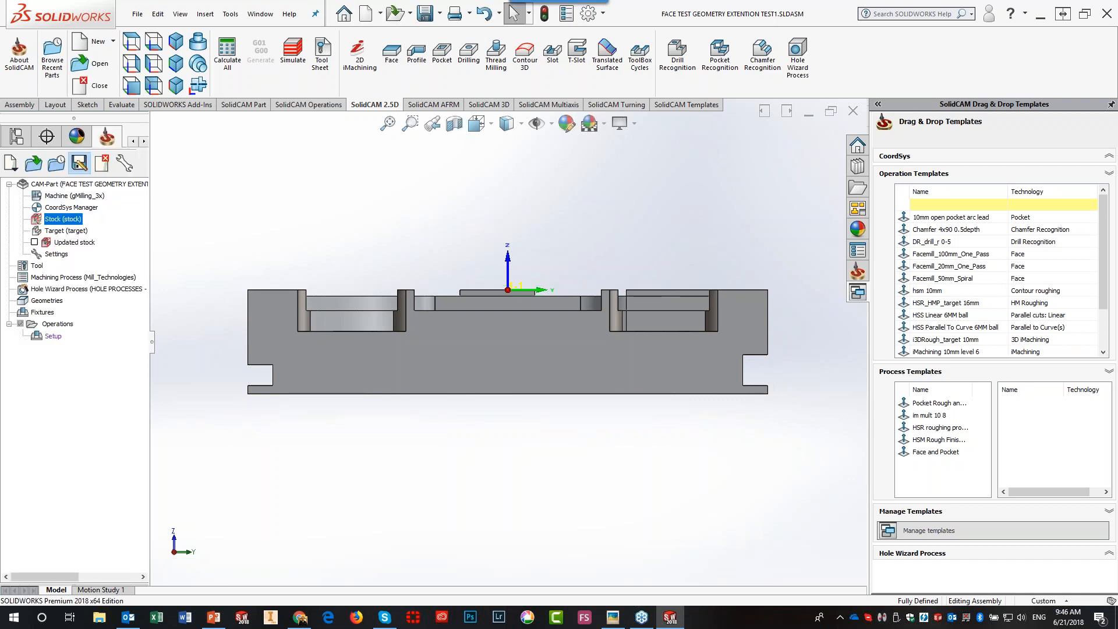
- Glance at the PowerPoint presentation, then return to the fixture part in SOLIDWORKS
key(alt+Tab)
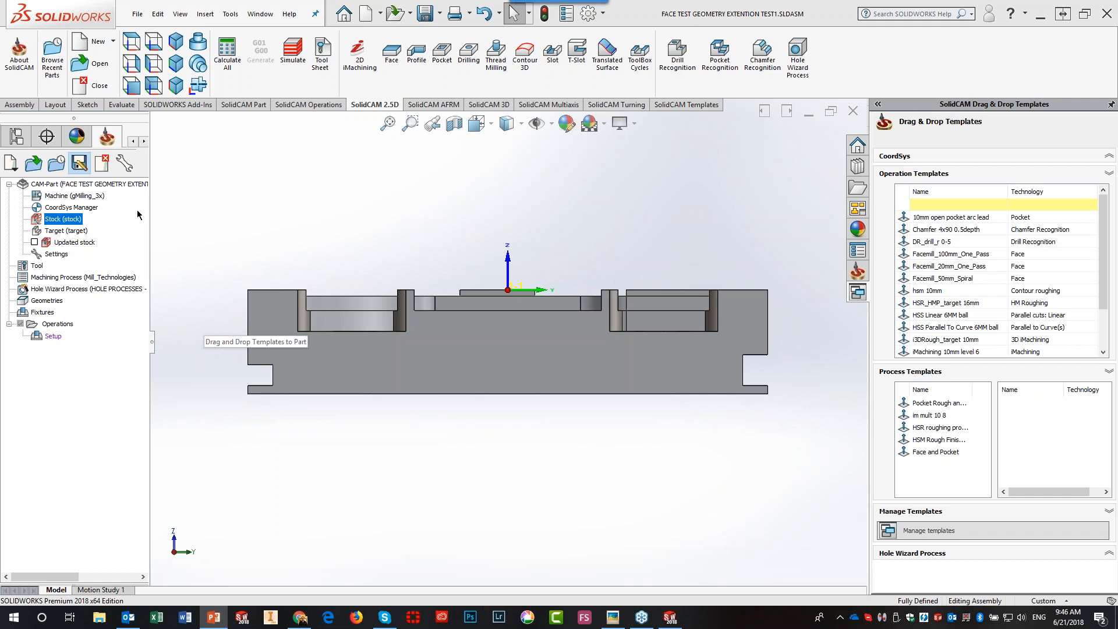
click(183, 43)
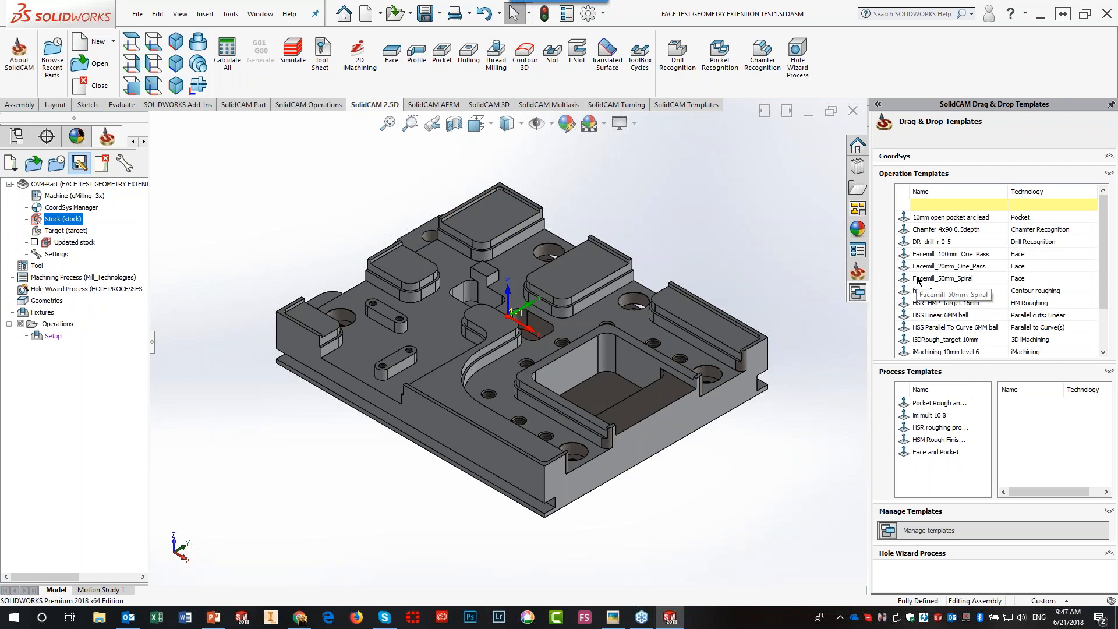
- Drop Facemill_50mm_Spiral on the top face, hide its toolpath, then add iMachining 10mm level 6
drag(917, 280, 854, 283)
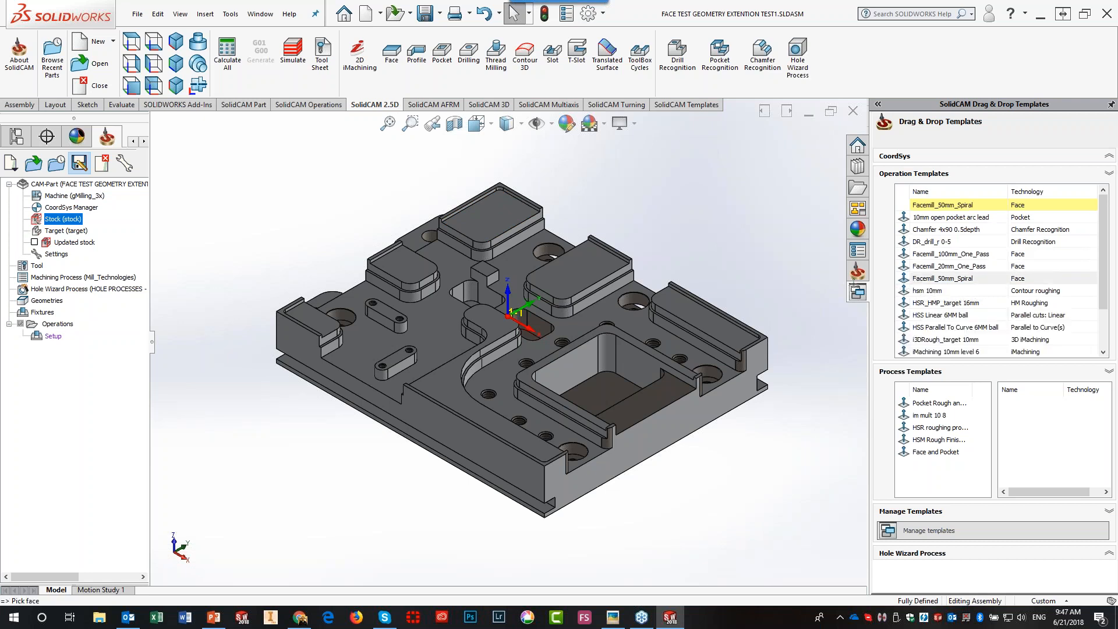
drag(724, 266, 684, 310)
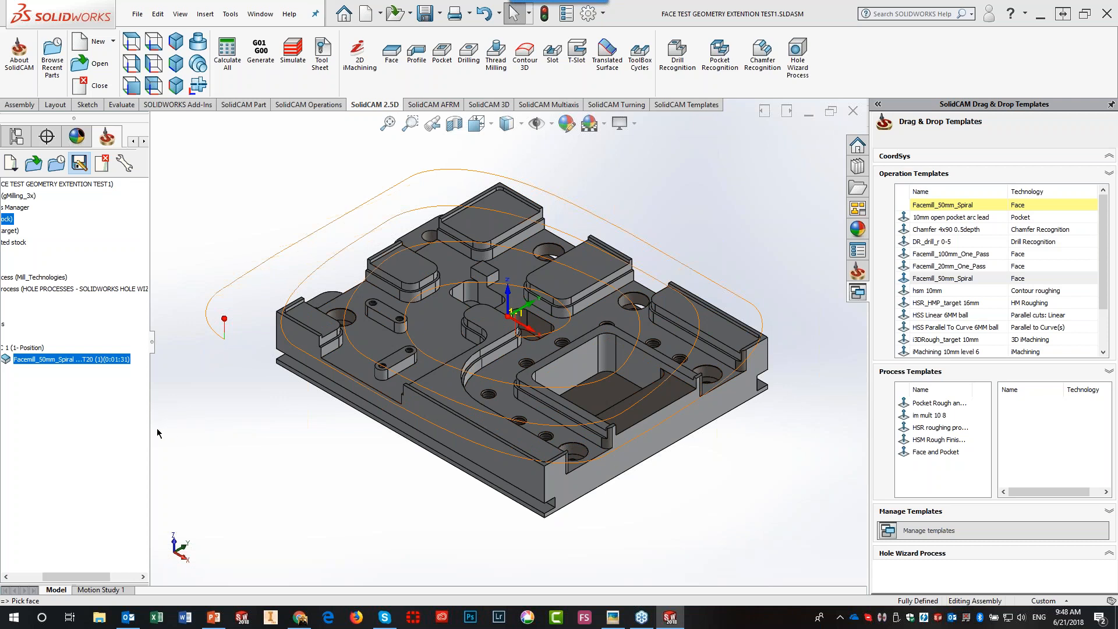
drag(151, 433, 203, 431)
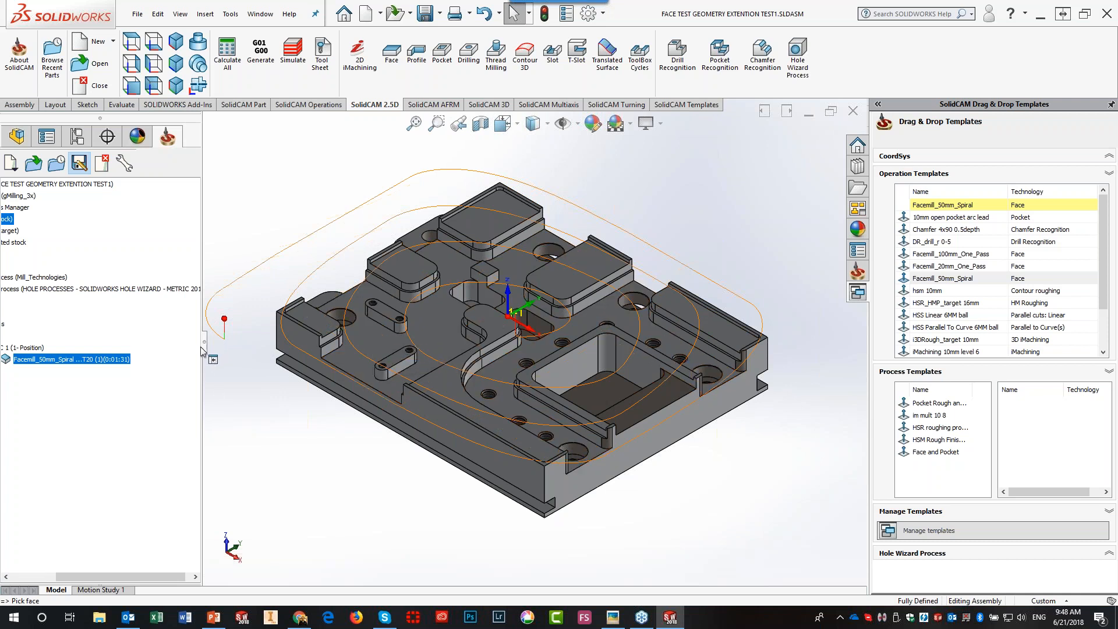
drag(204, 348, 227, 346)
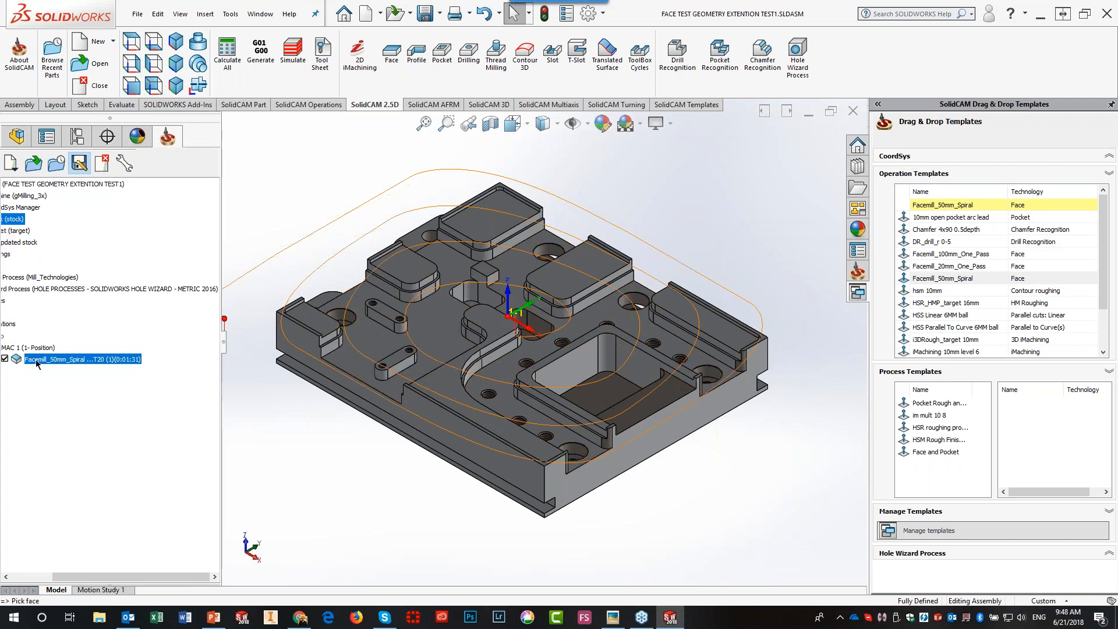
click(5, 358)
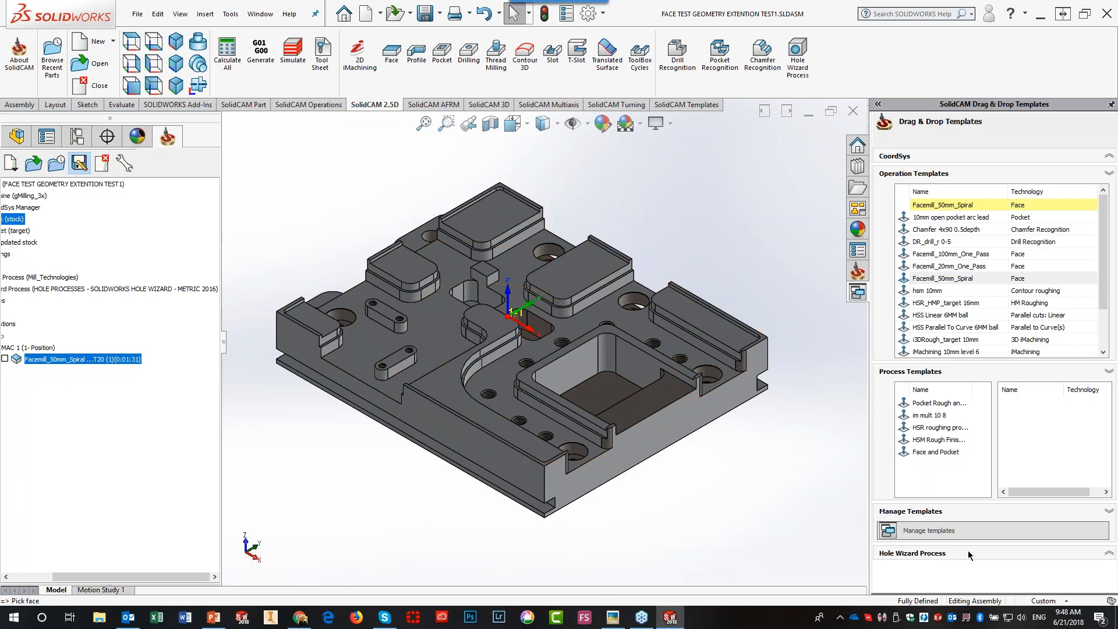
drag(921, 352, 697, 367)
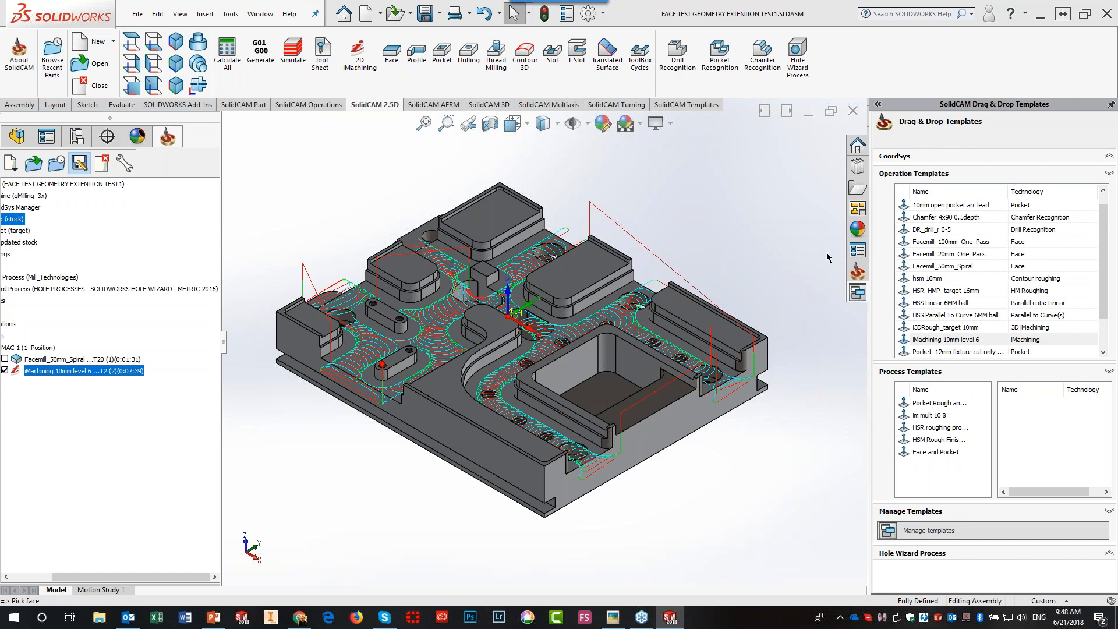
- Apply 10mm open pocket arc lead to the pocket floor and hide the iMachining and pocket toolpaths
drag(956, 208, 612, 401)
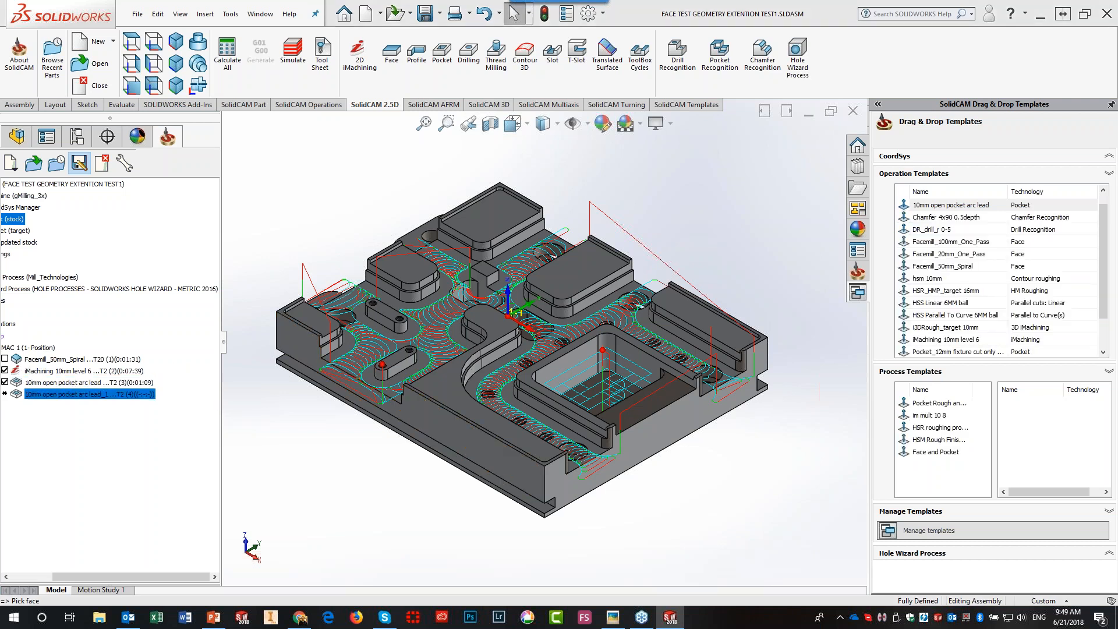
click(5, 393)
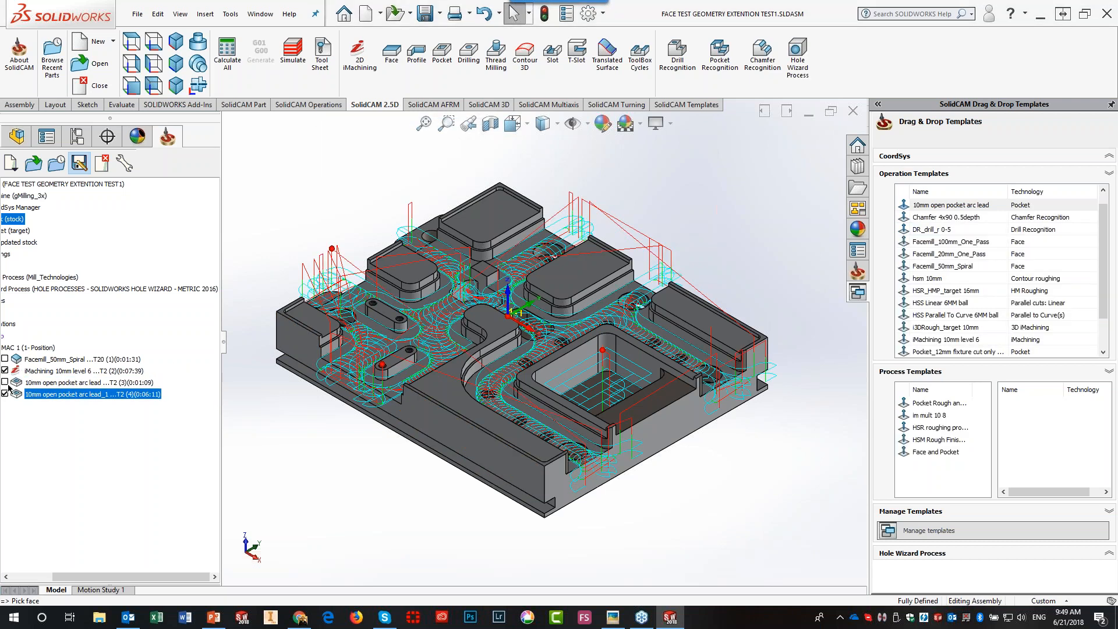
click(4, 382)
click(4, 370)
click(4, 394)
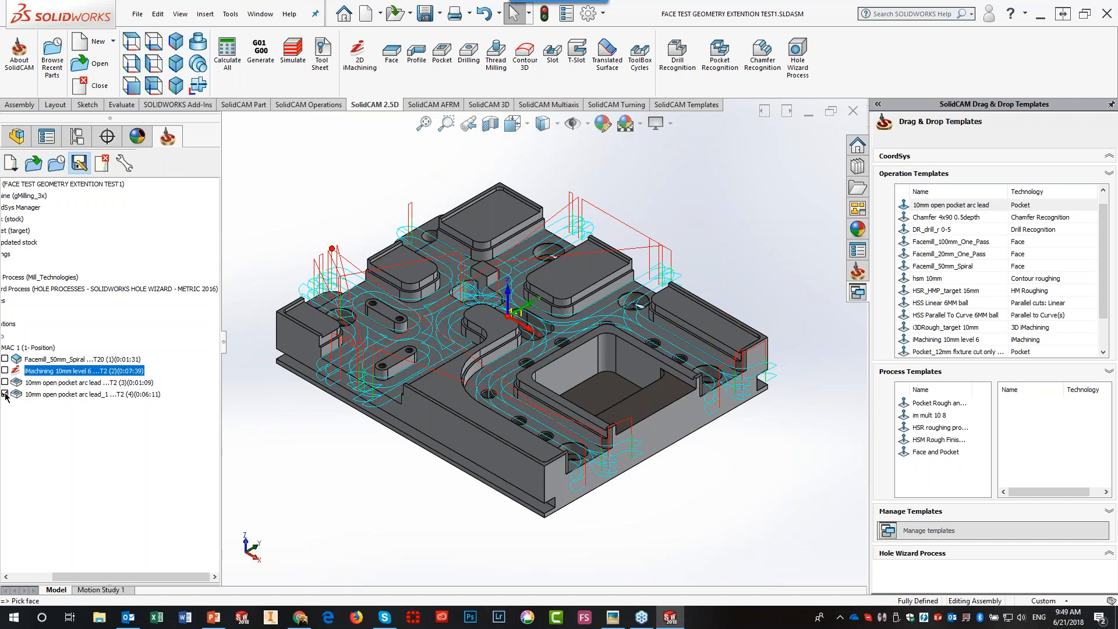
- Delete the 10mm open pocket arc lead_1 operation and confirm with Yes
right_click(85, 393)
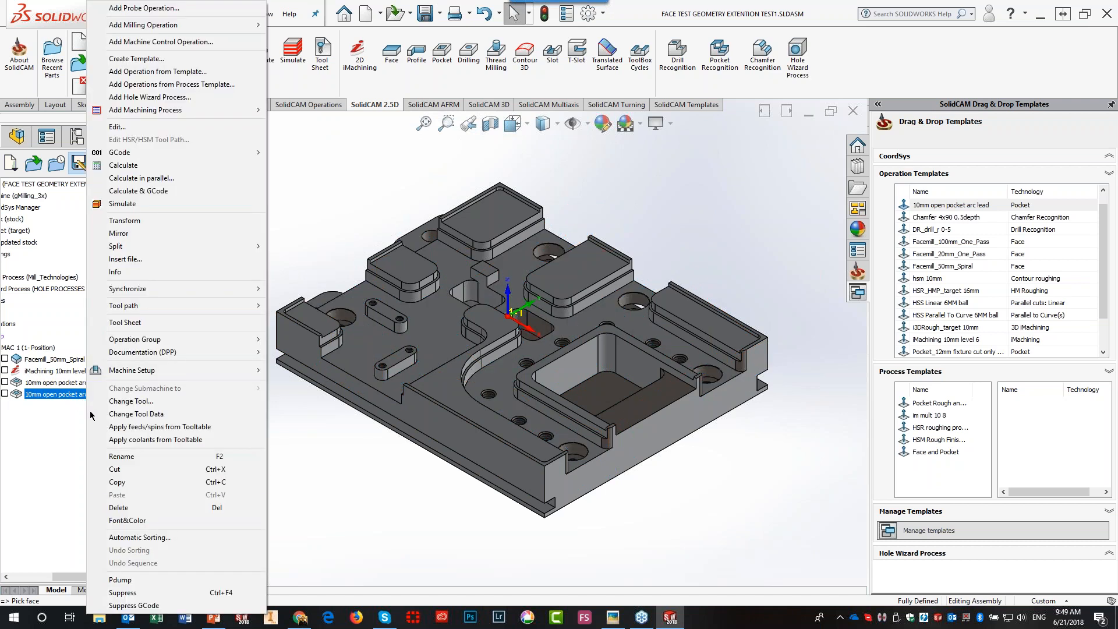
click(137, 509)
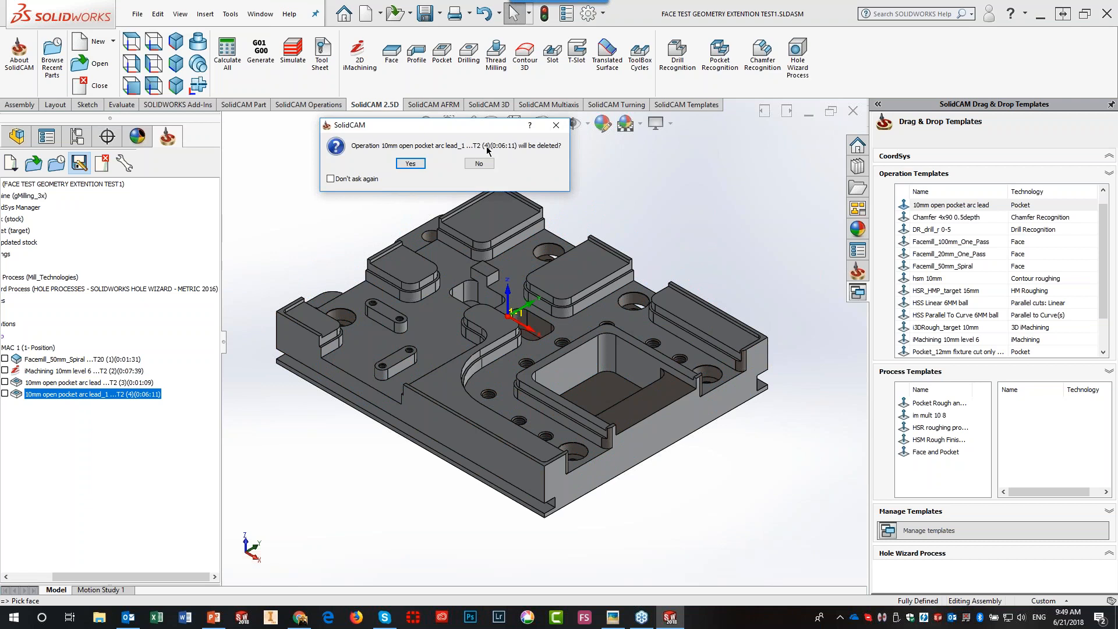
click(414, 163)
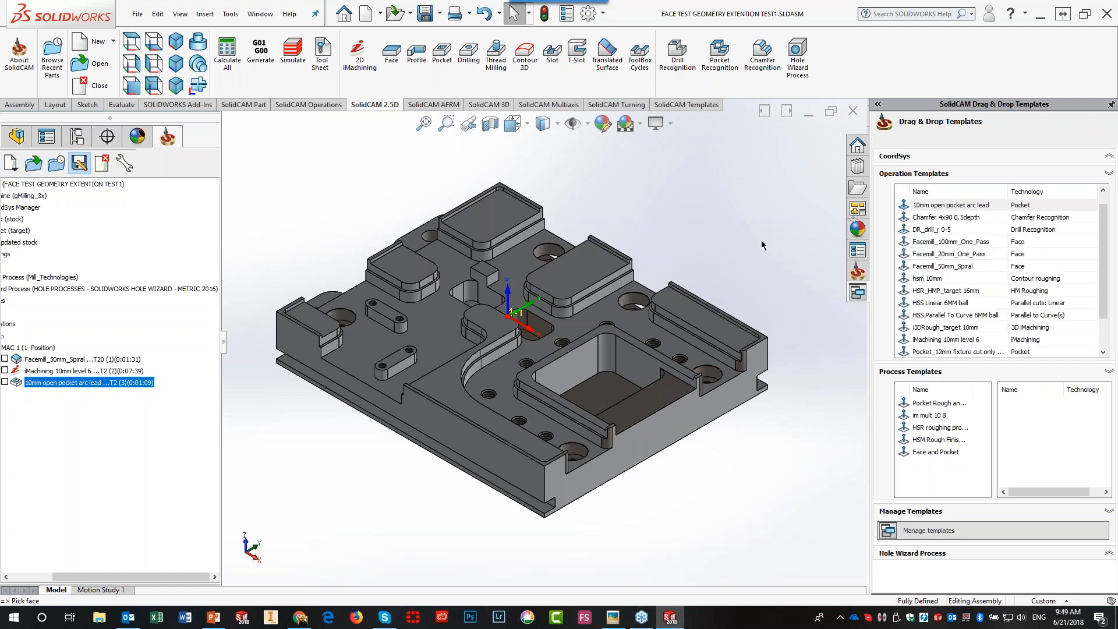
- Pick the right rail, four boss tops and lower floor, build the pocket operation and hide its toolpath
click(706, 330)
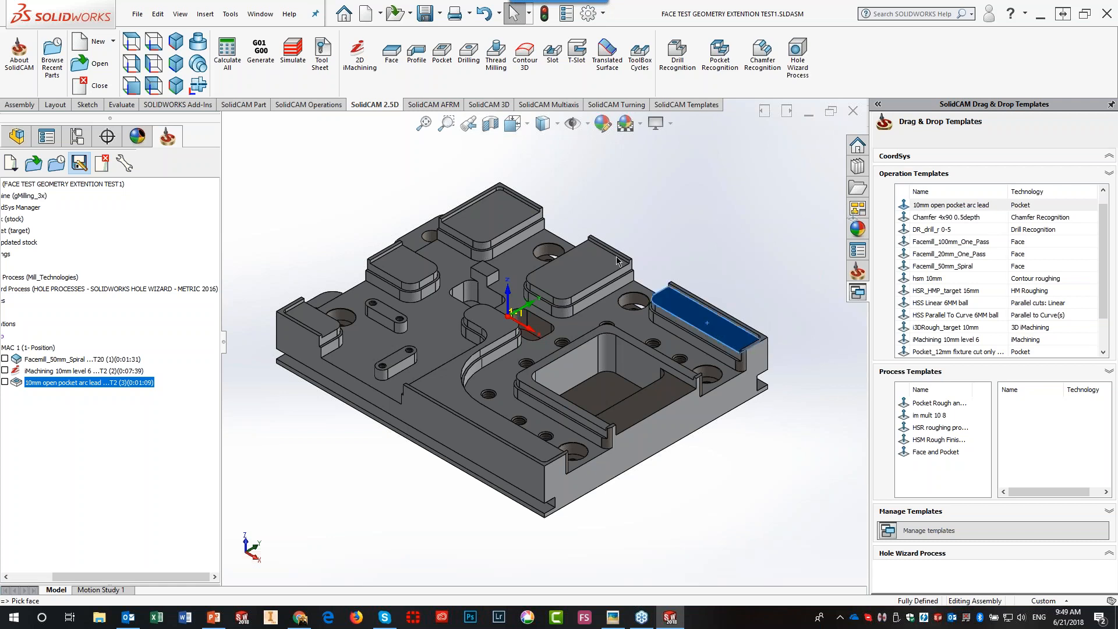
click(595, 267)
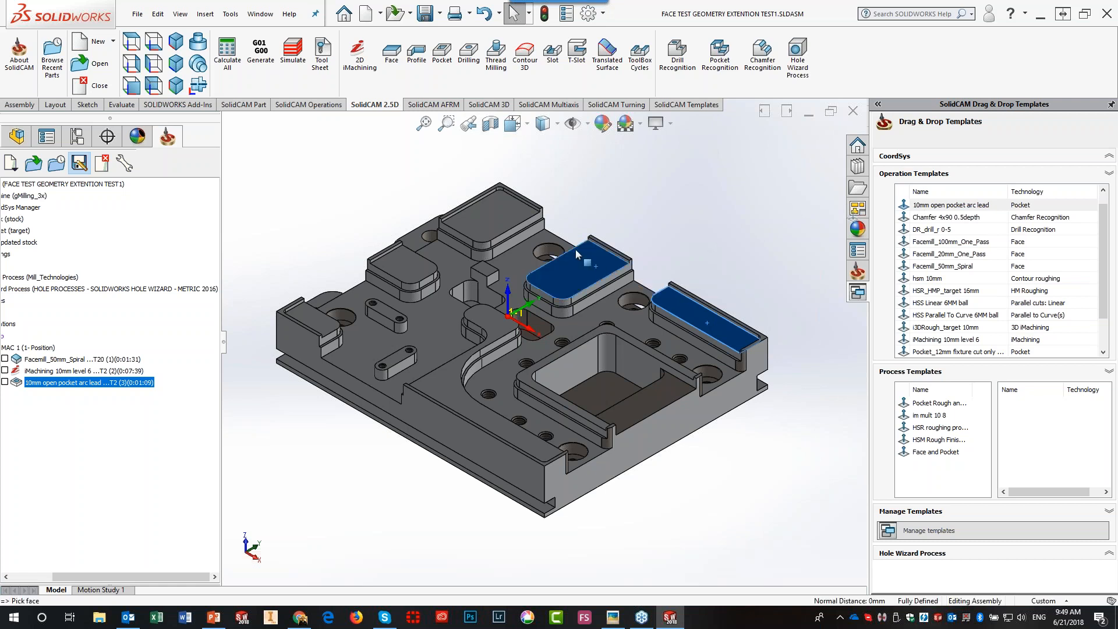
click(502, 221)
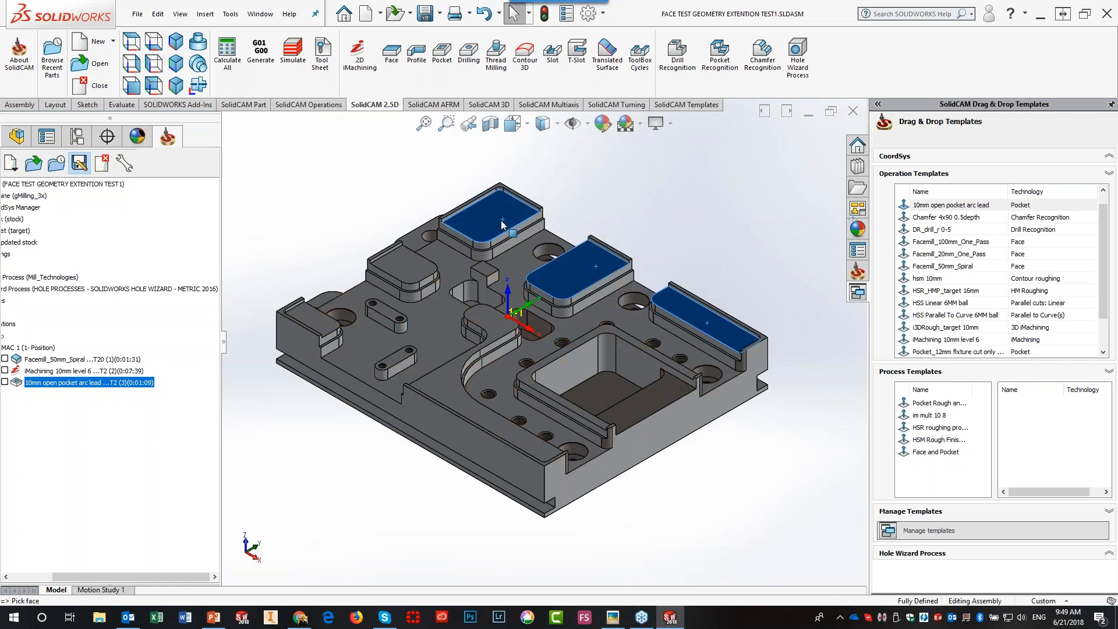
click(412, 275)
click(311, 318)
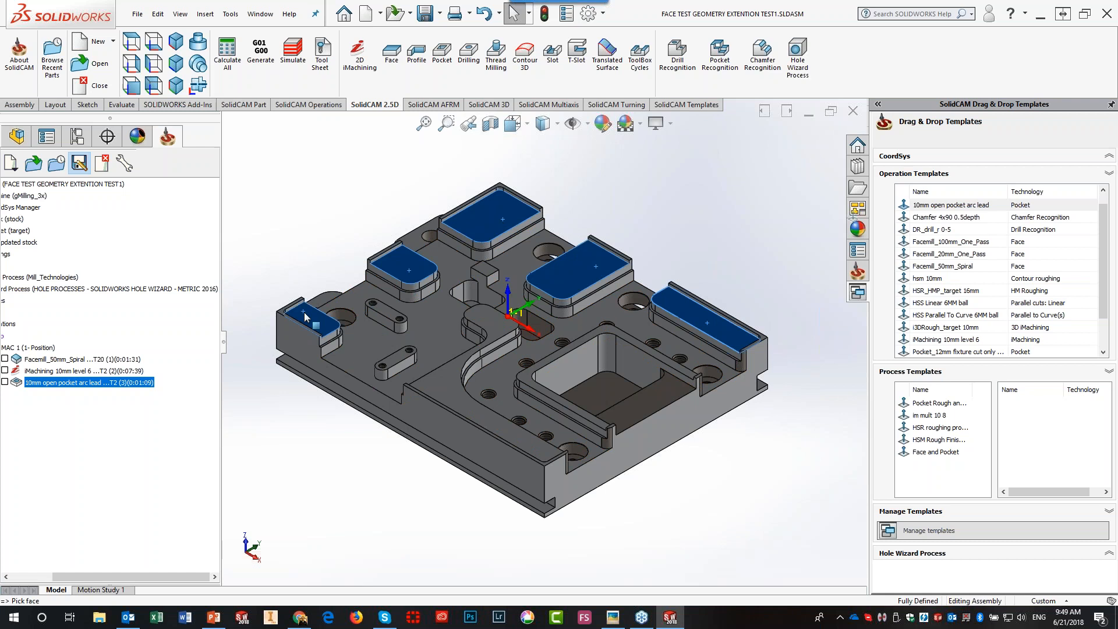
click(441, 395)
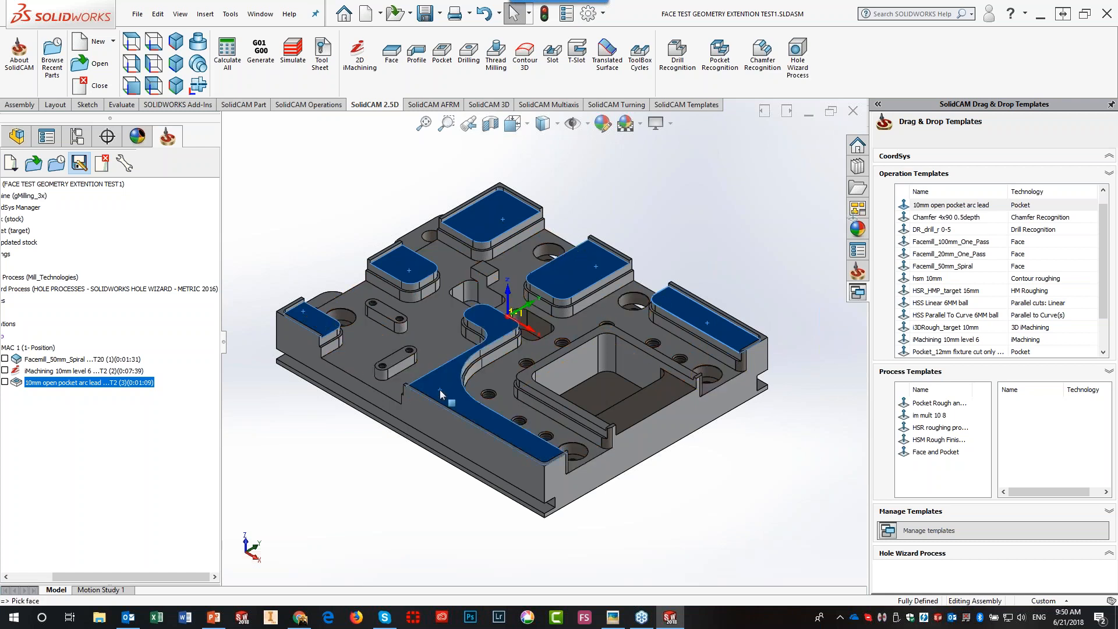
key(Return)
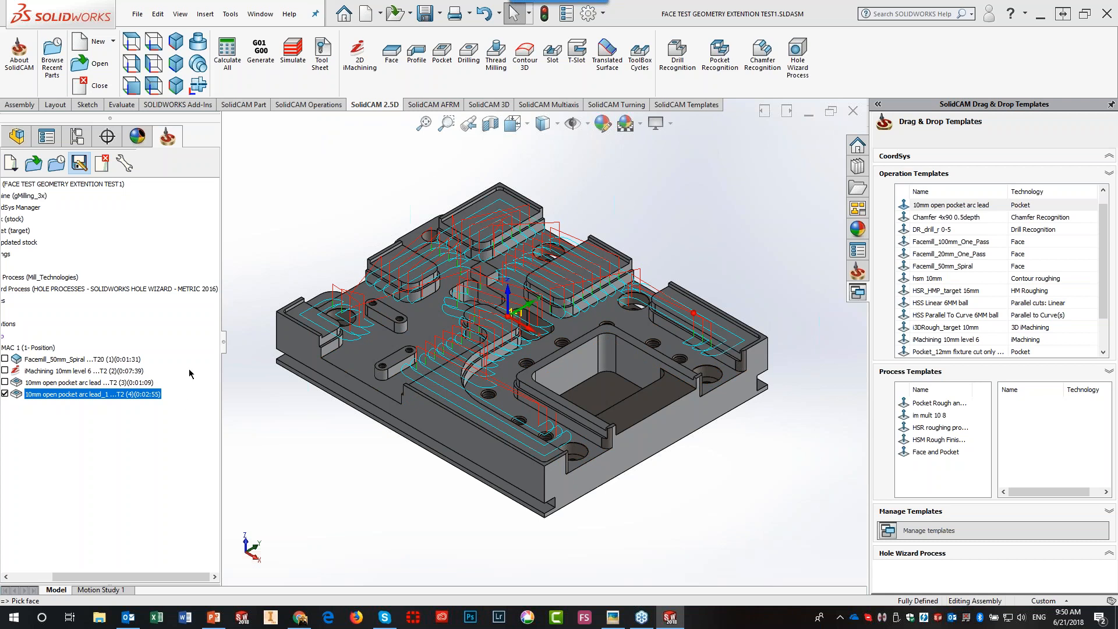
click(4, 394)
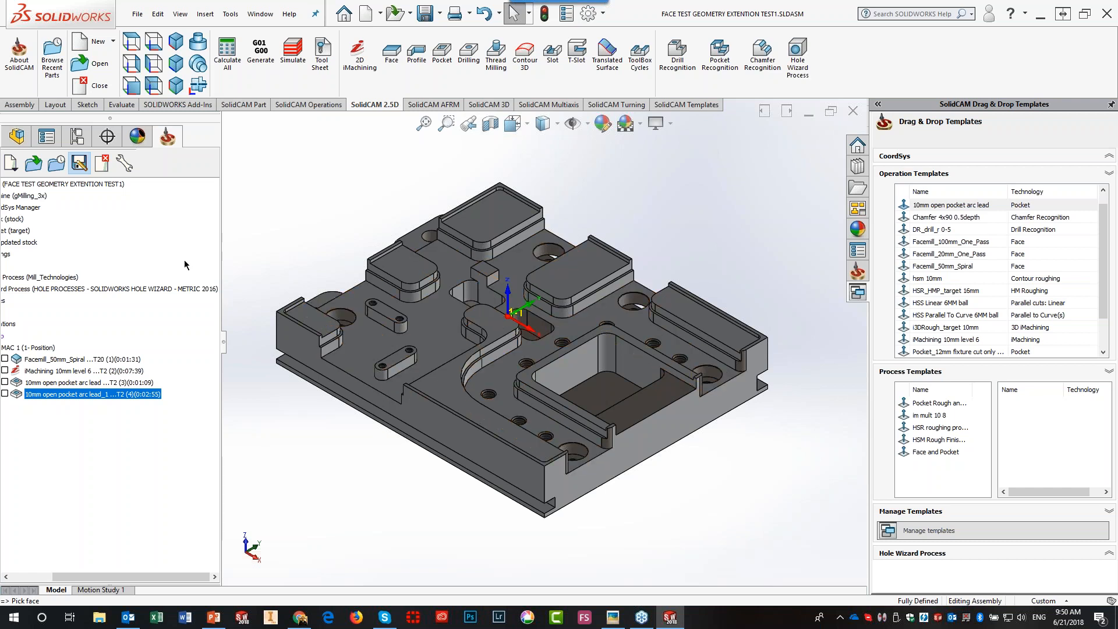
double_click(22, 209)
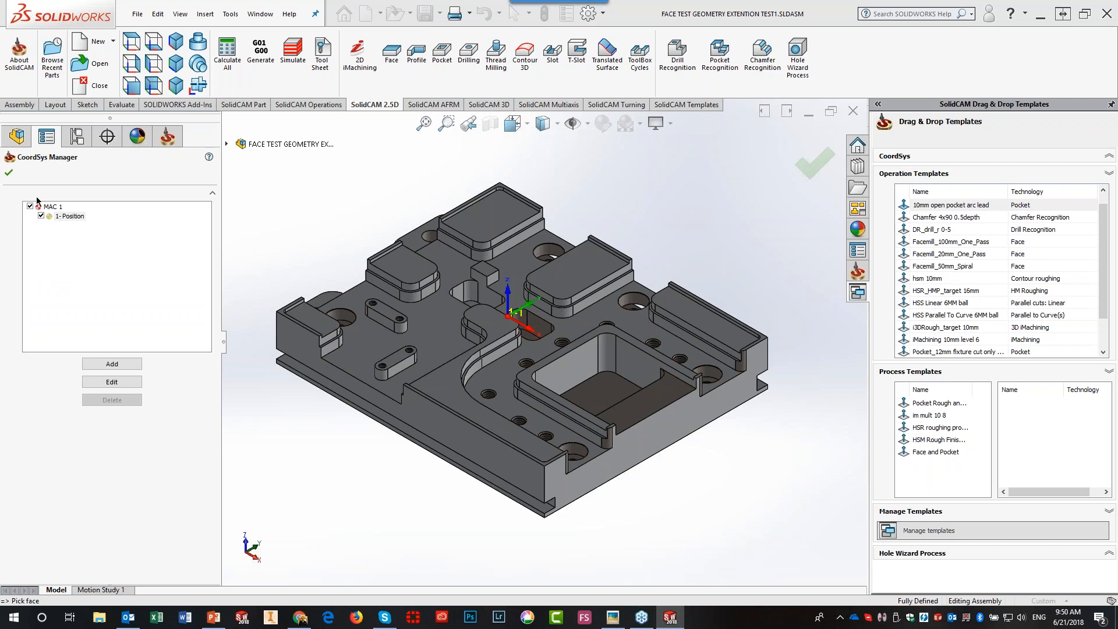
click(8, 172)
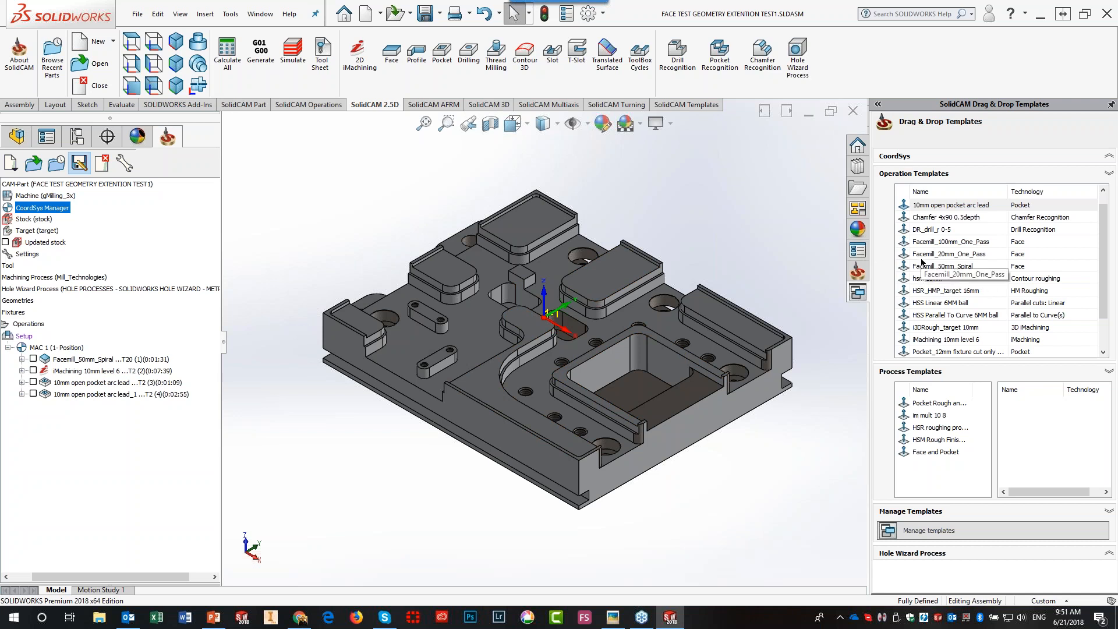
- Apply Facemill_20mm_One_Pass to the front side face, then review and close its template settings
drag(921, 256, 697, 421)
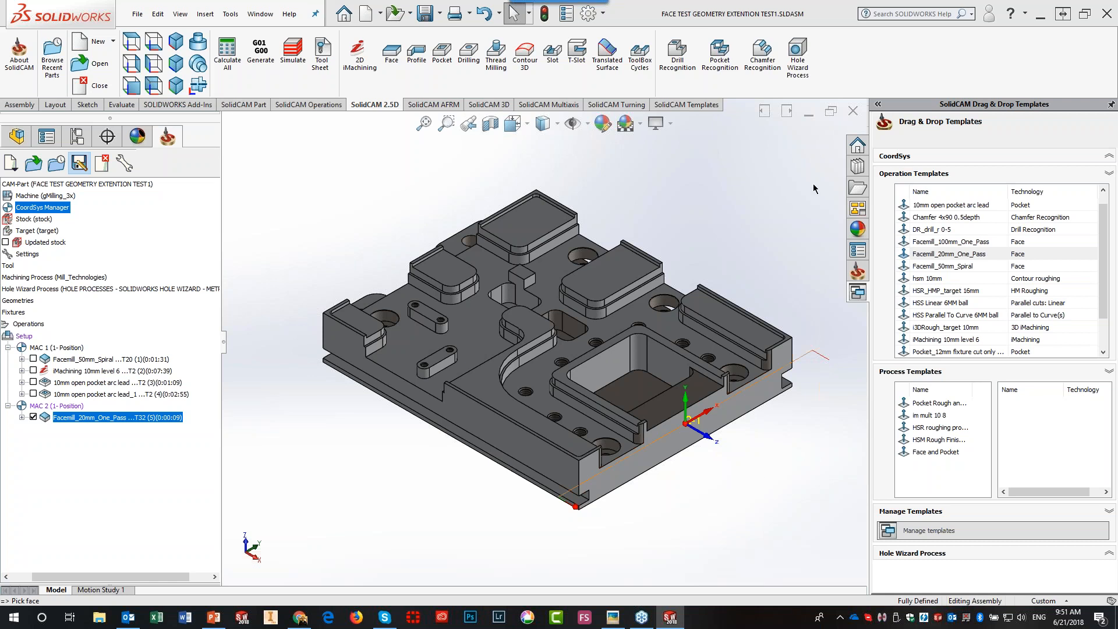
right_click(932, 255)
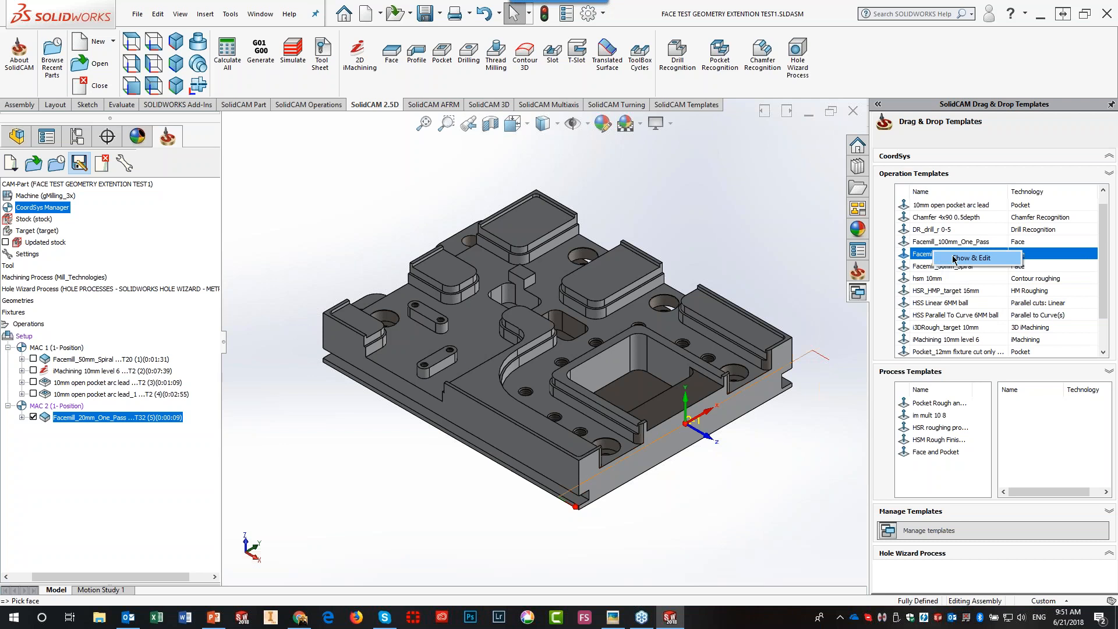
click(923, 257)
double_click(922, 257)
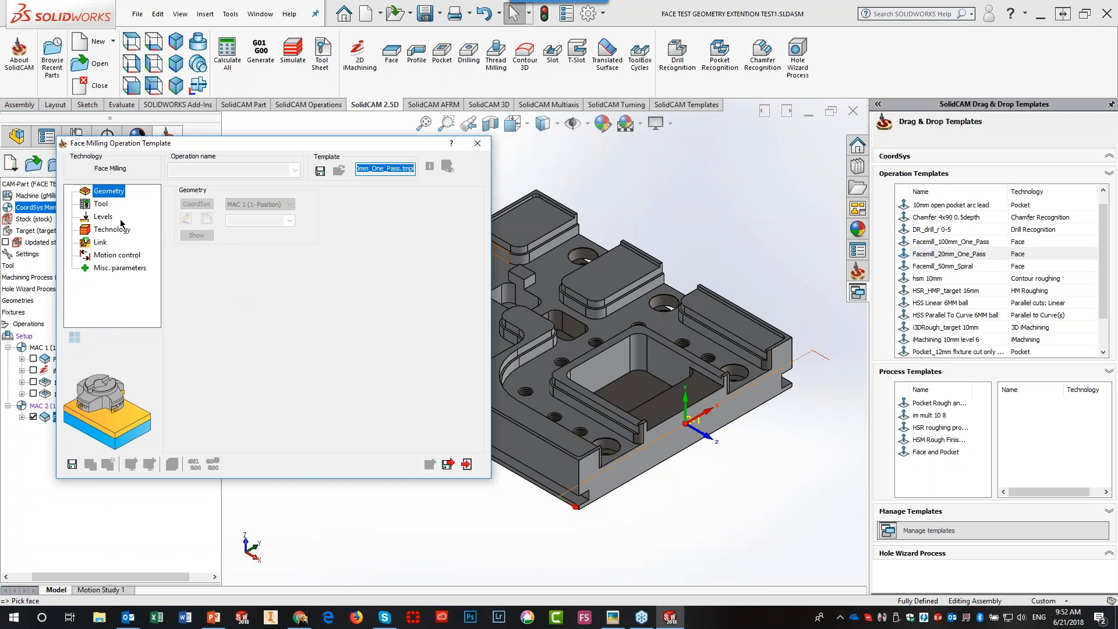
click(478, 143)
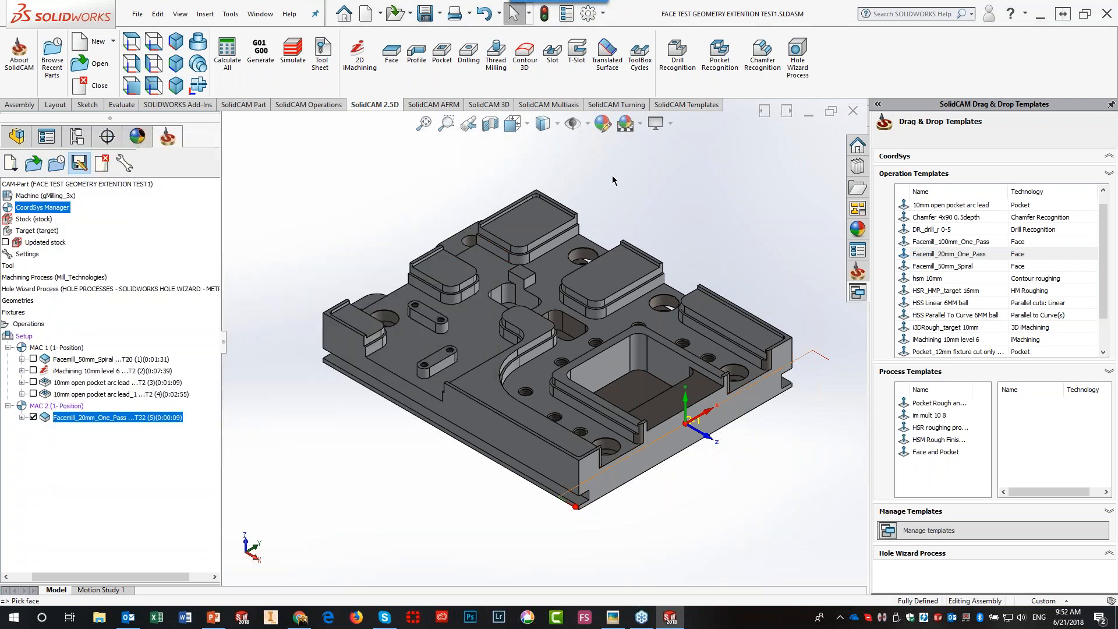
double_click(932, 206)
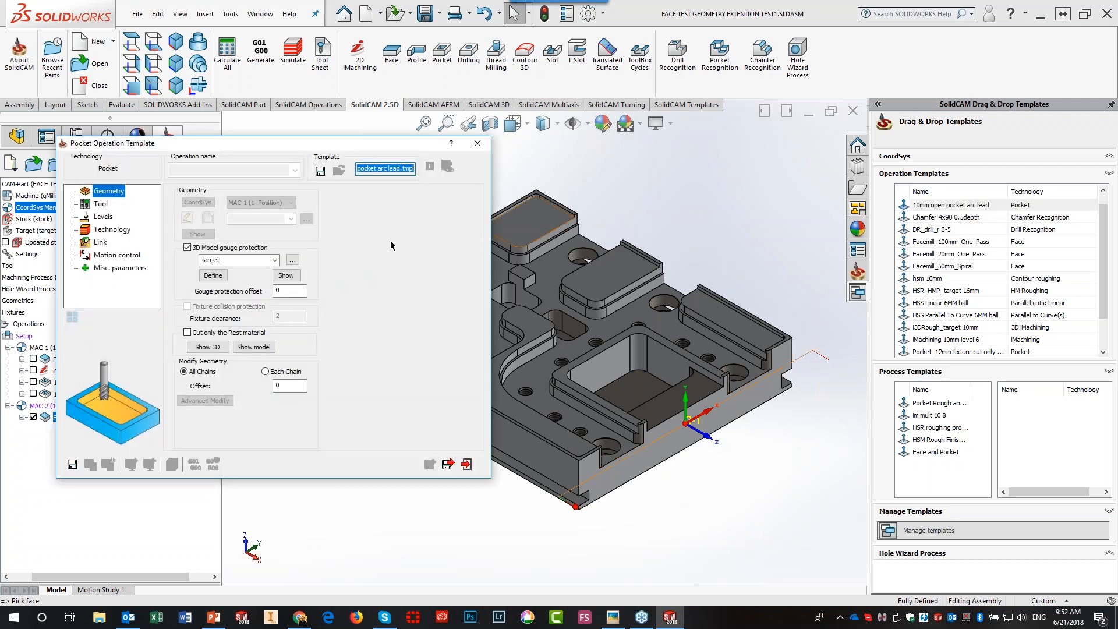
click(102, 204)
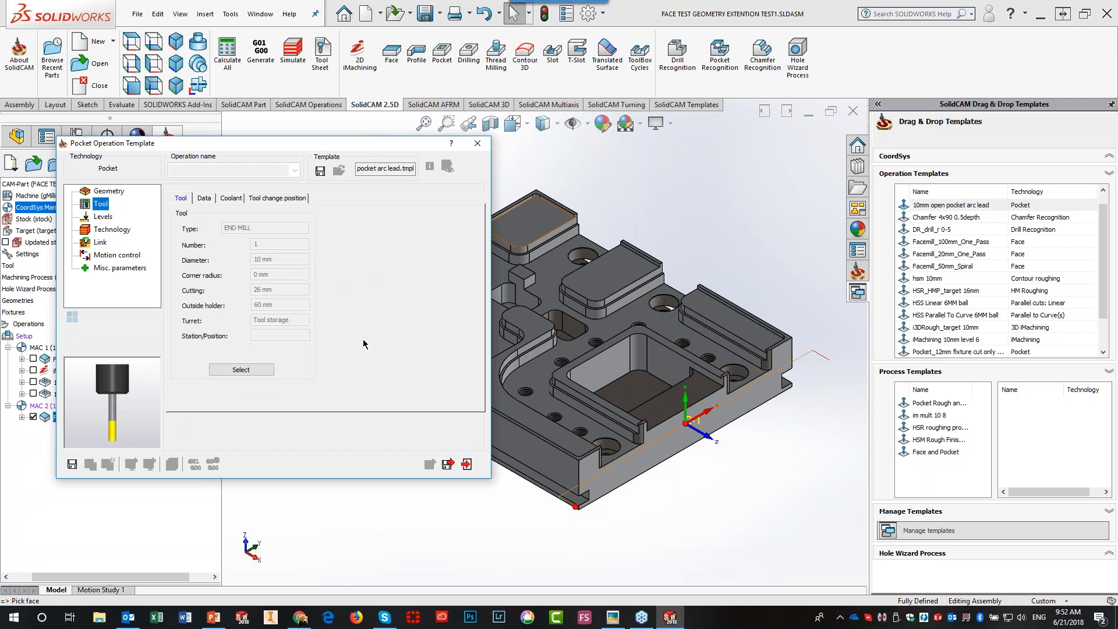
click(103, 216)
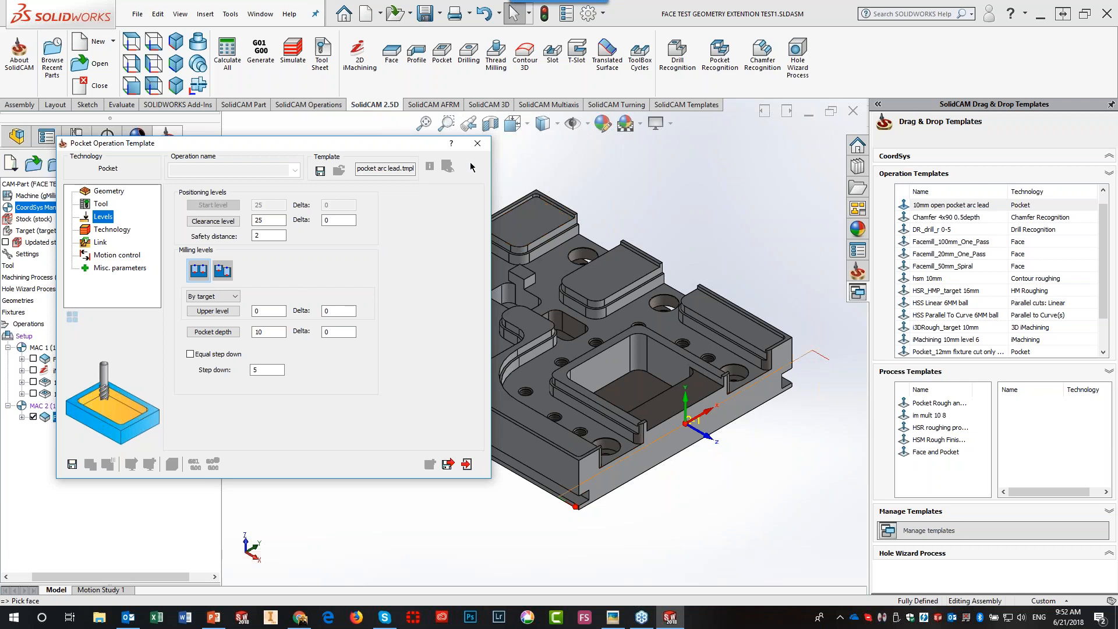
click(476, 145)
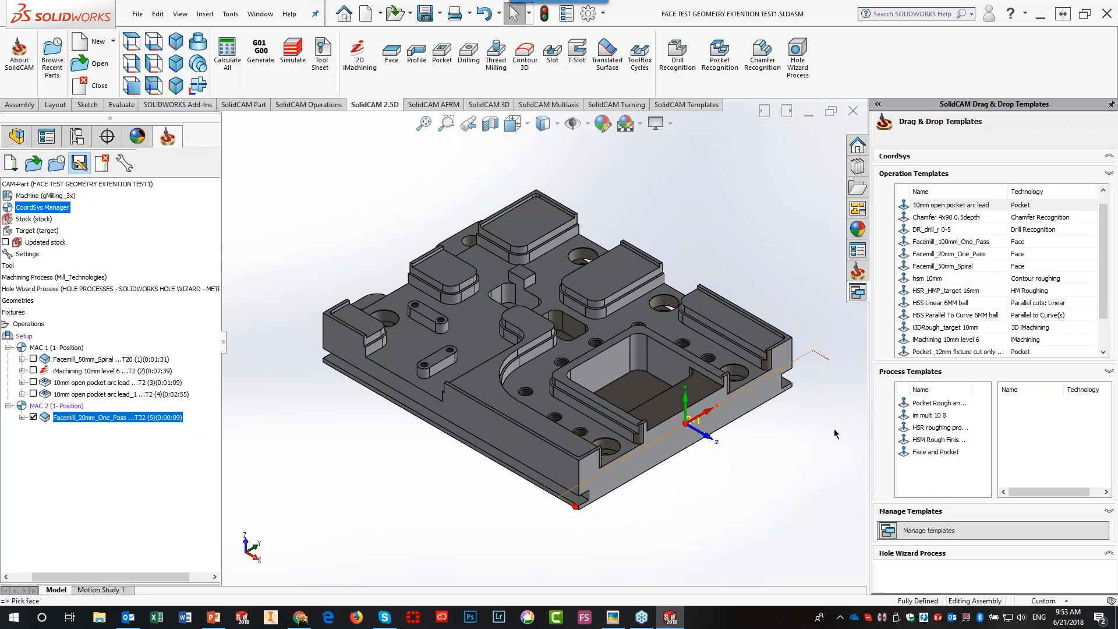
- Apply the Tapped Holes hole-wizard process to the plate's holes, then return to Process Templates
click(1108, 373)
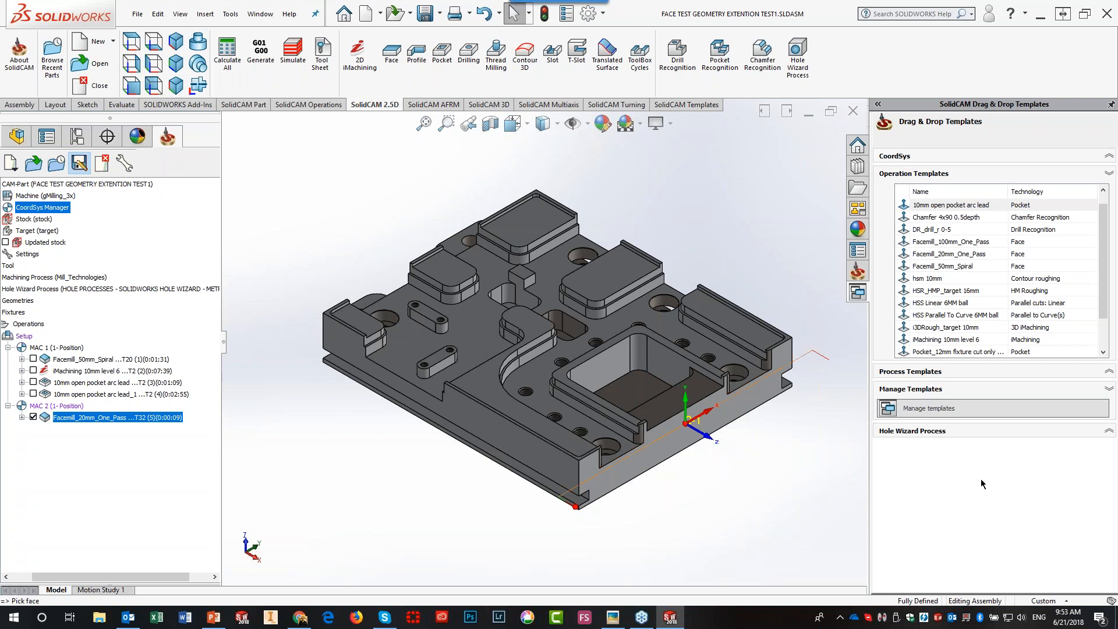
click(1108, 433)
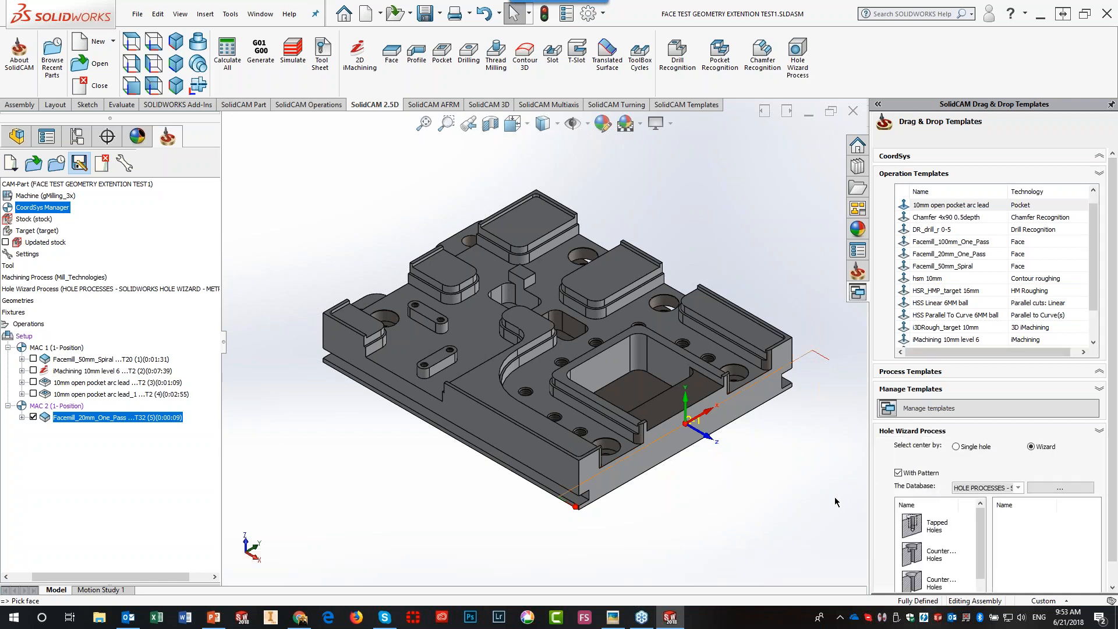
click(932, 527)
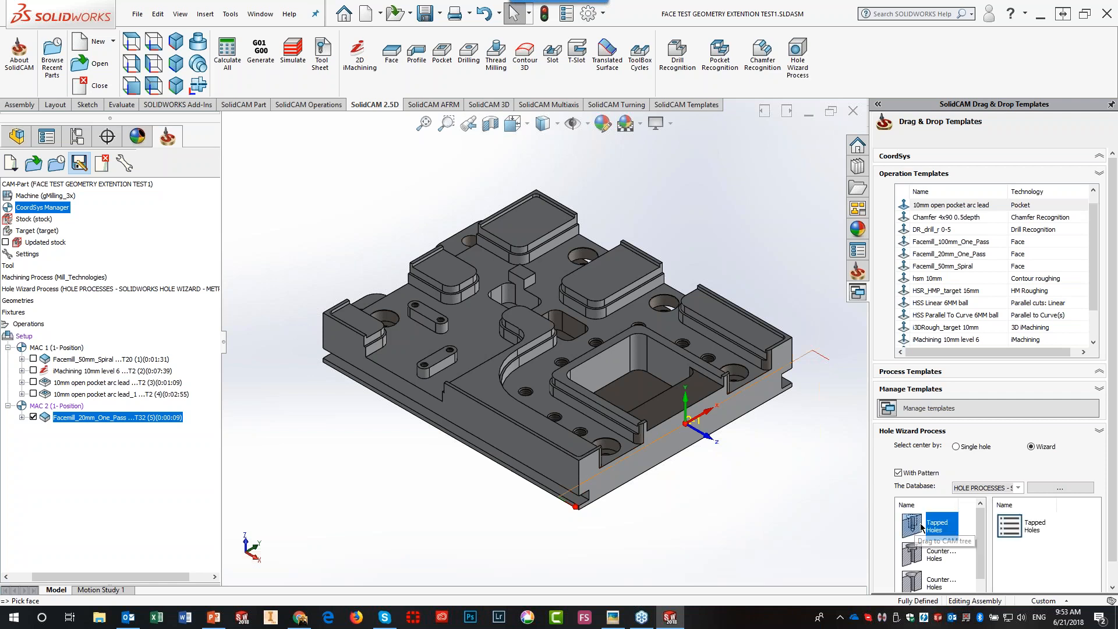
mouse_move(1014, 530)
mouse_down()
mouse_move(749, 333)
mouse_move(684, 345)
mouse_move(708, 364)
mouse_up()
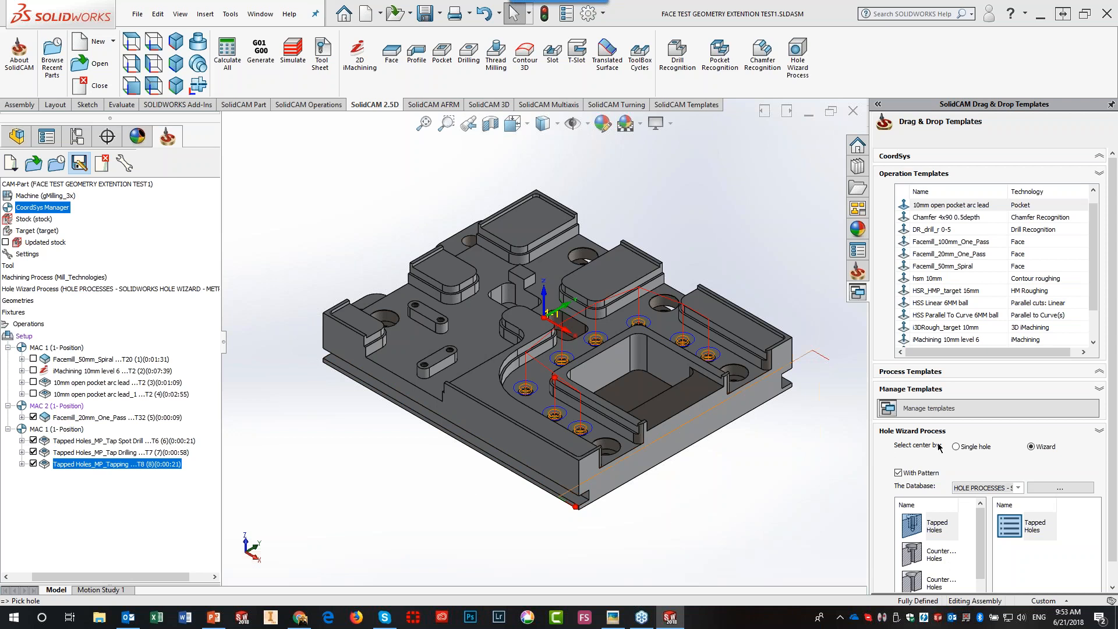
click(1100, 433)
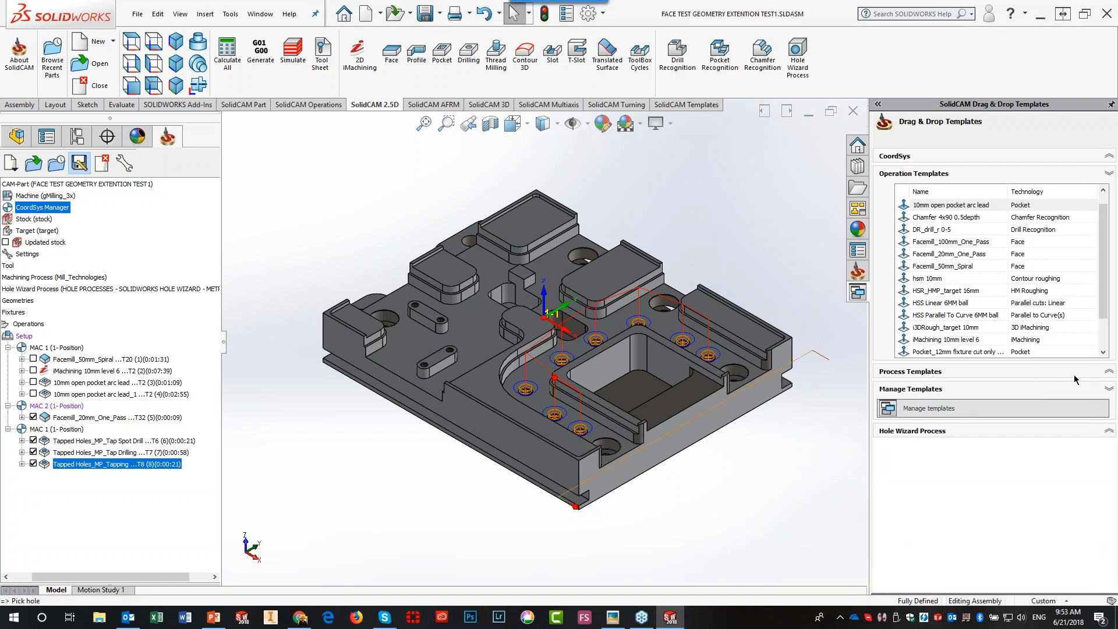
click(1107, 373)
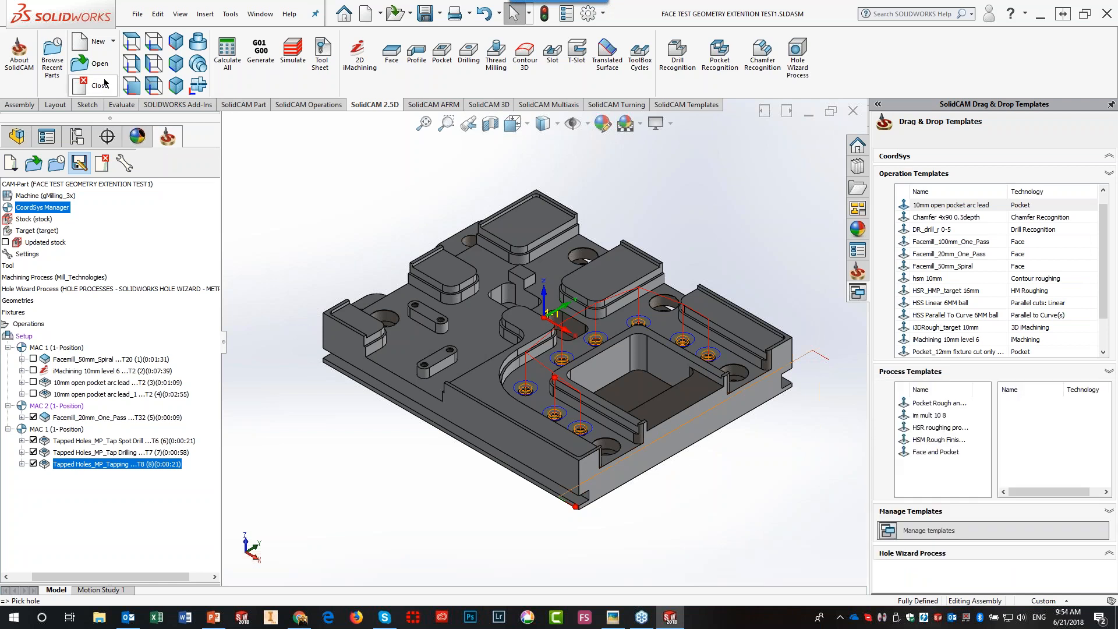
- Close the face test CAM-Part and open DRAG DROG POCKETS-4.prz from the CAM-Parts browser
click(99, 168)
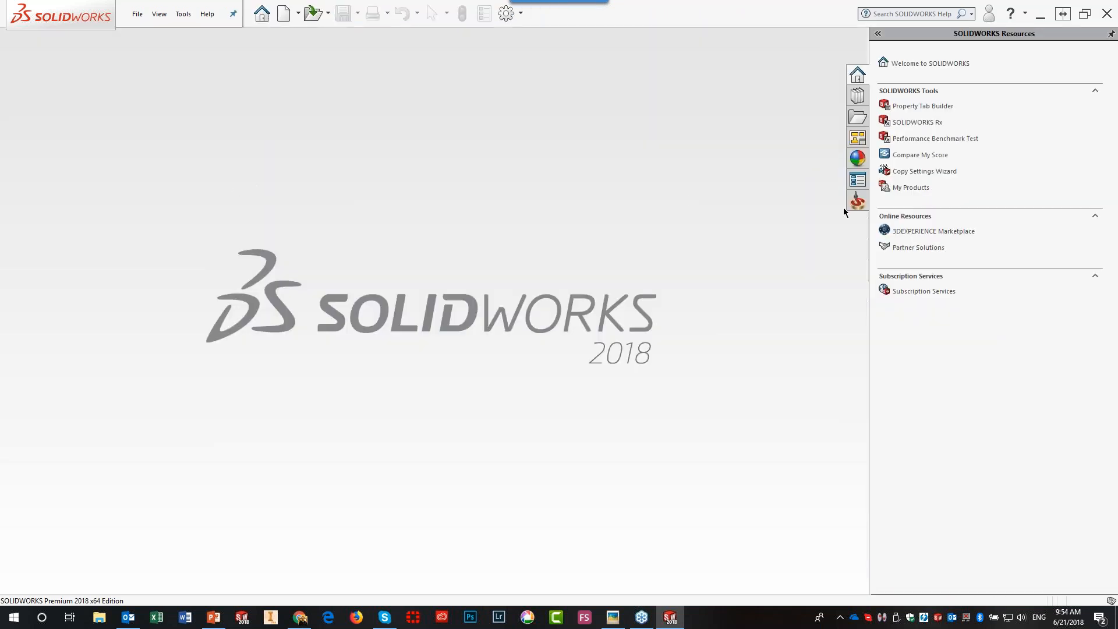
click(857, 201)
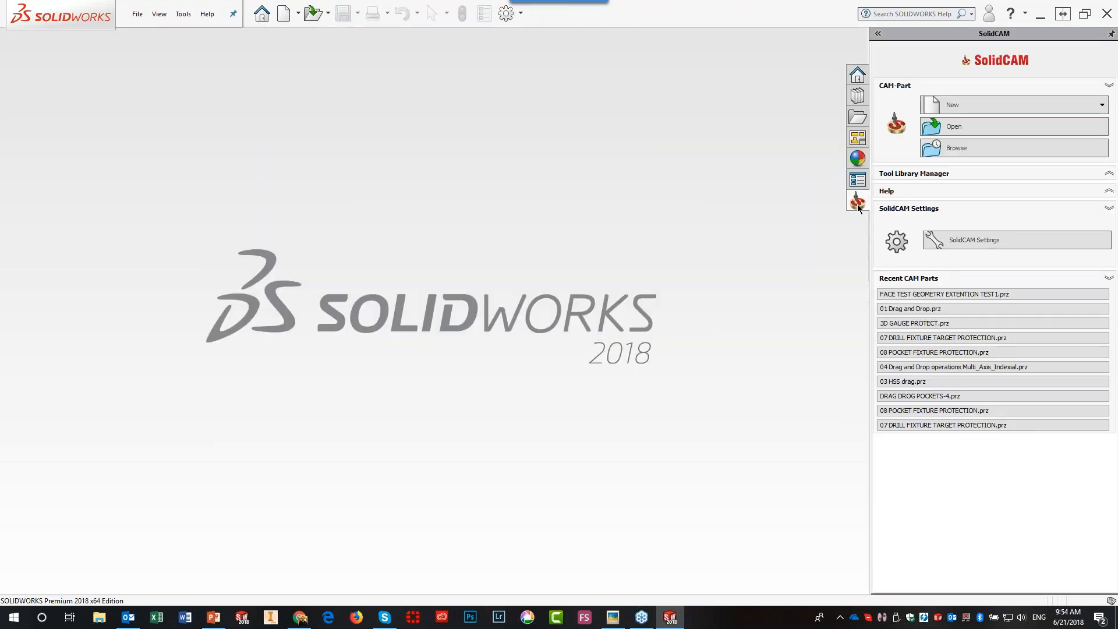
click(941, 130)
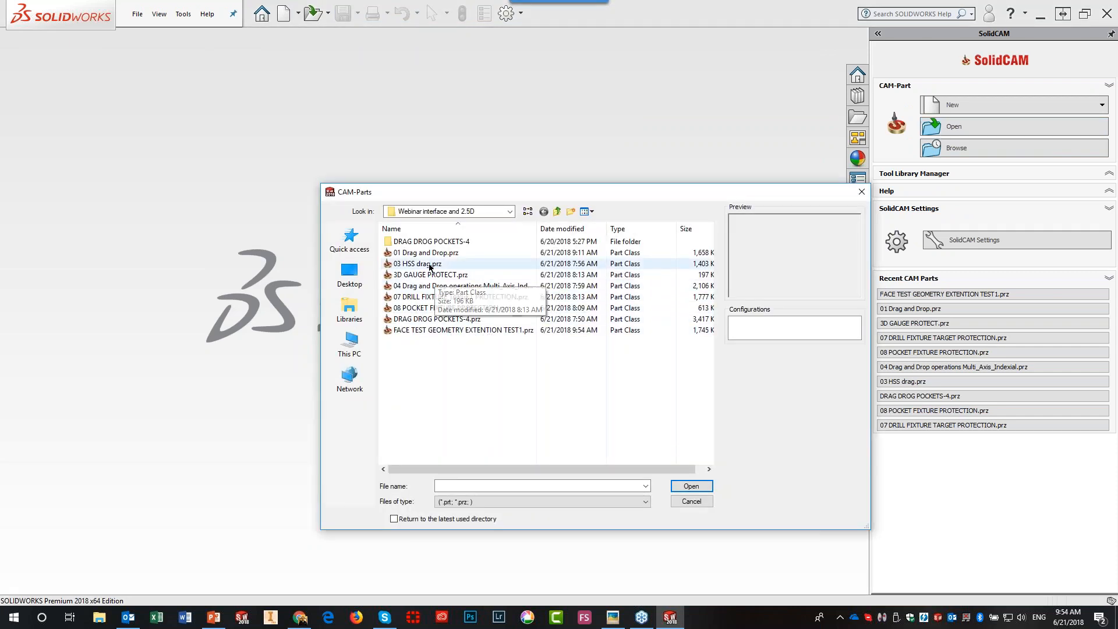
click(423, 330)
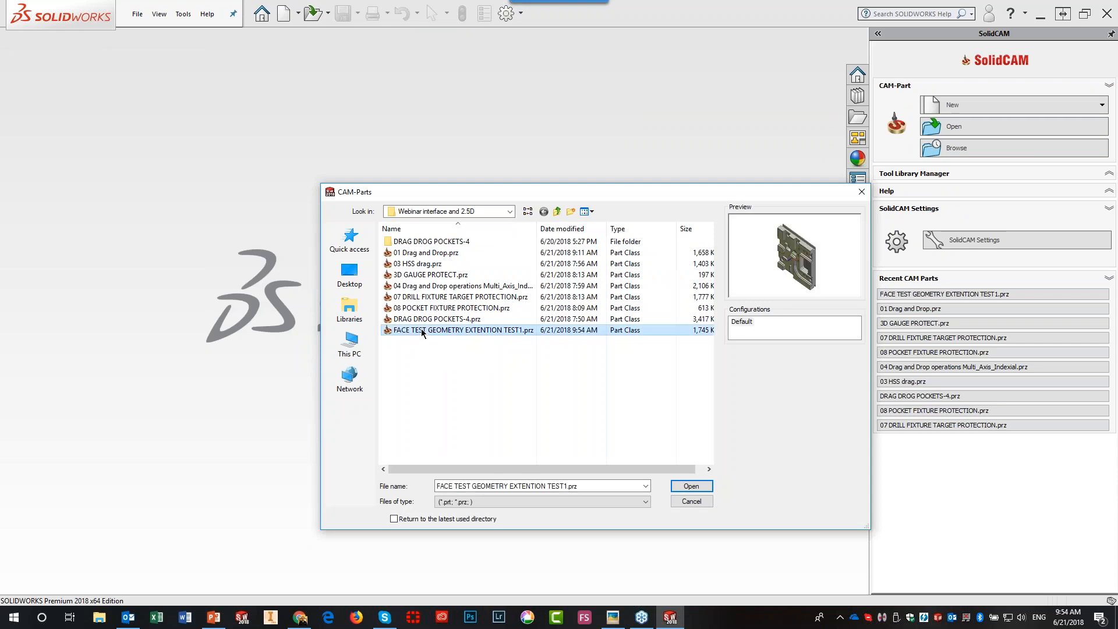
click(425, 320)
click(424, 313)
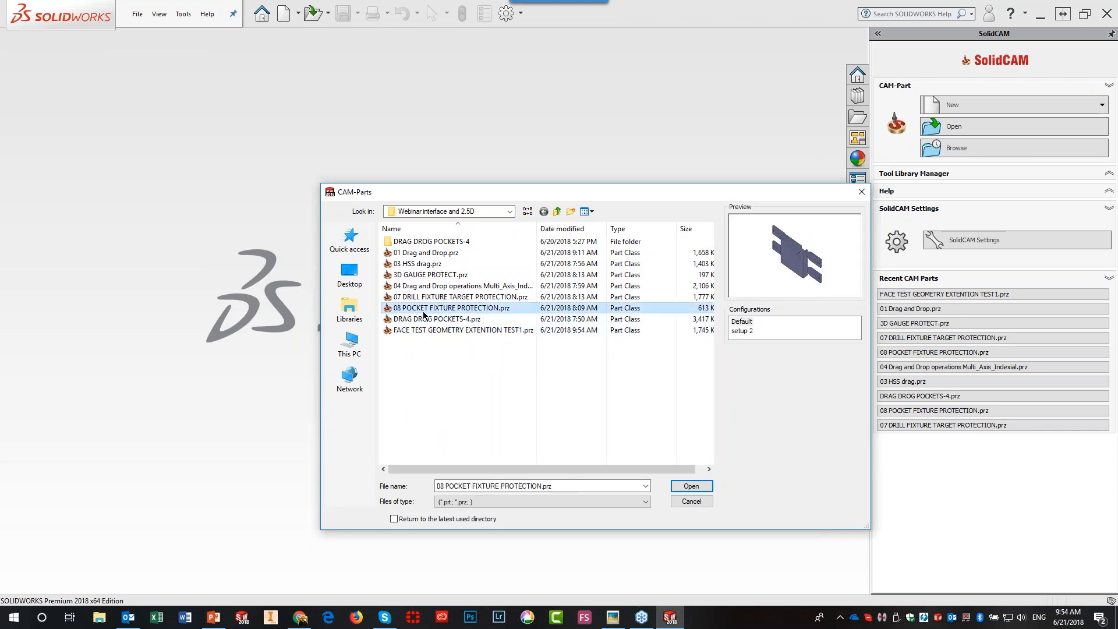
click(424, 318)
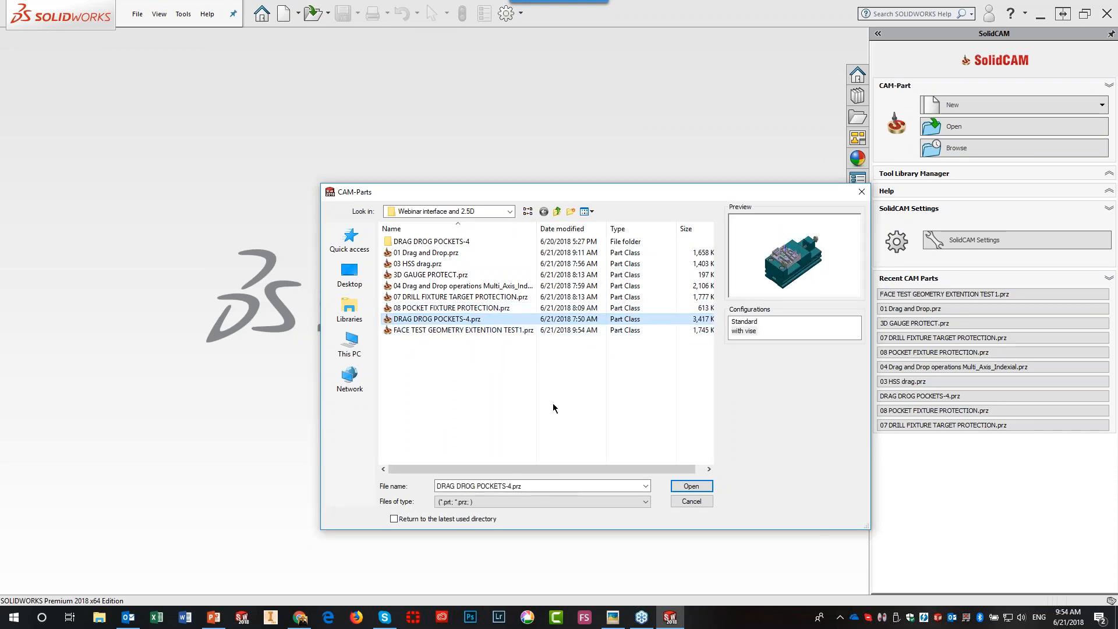
click(677, 488)
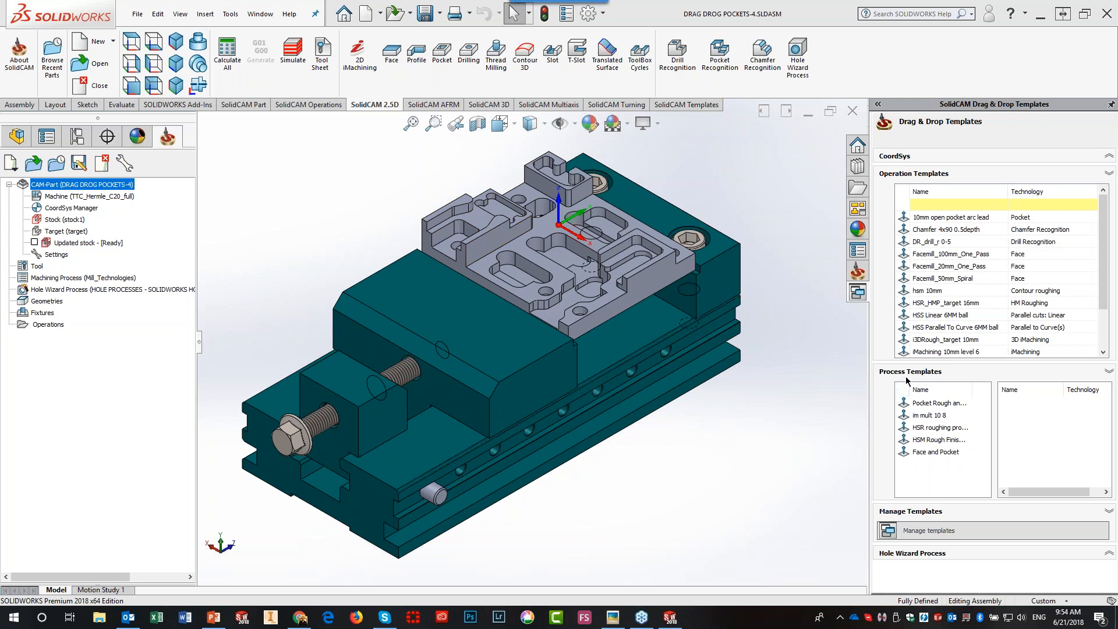
- Compare the pocket roughing and Face and Pocket templates, then apply Face and Pocket to the part
click(923, 404)
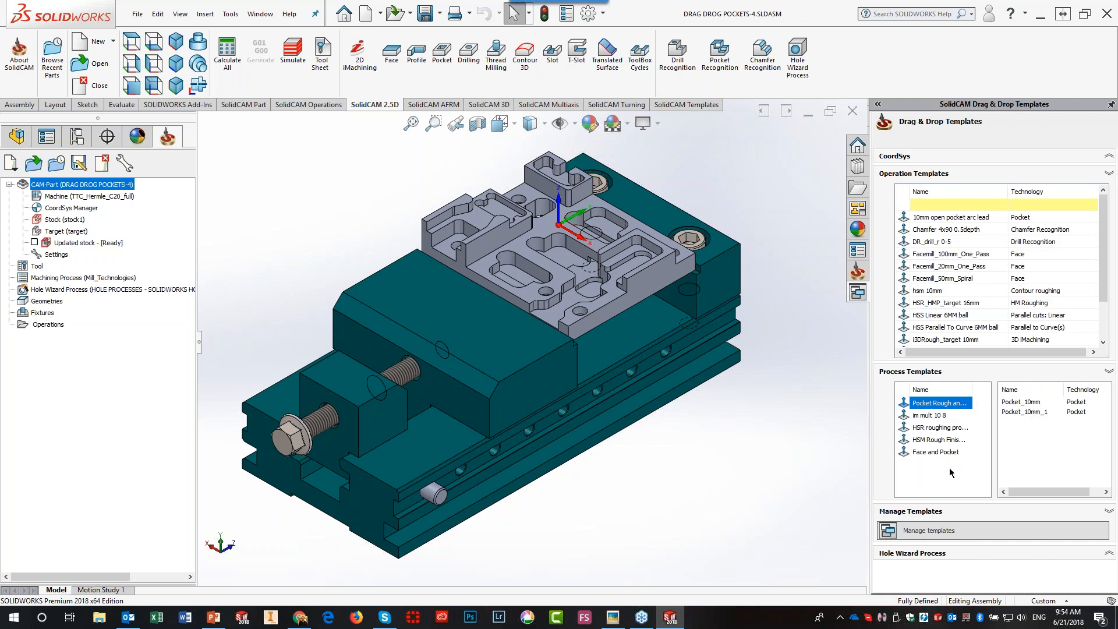
click(919, 455)
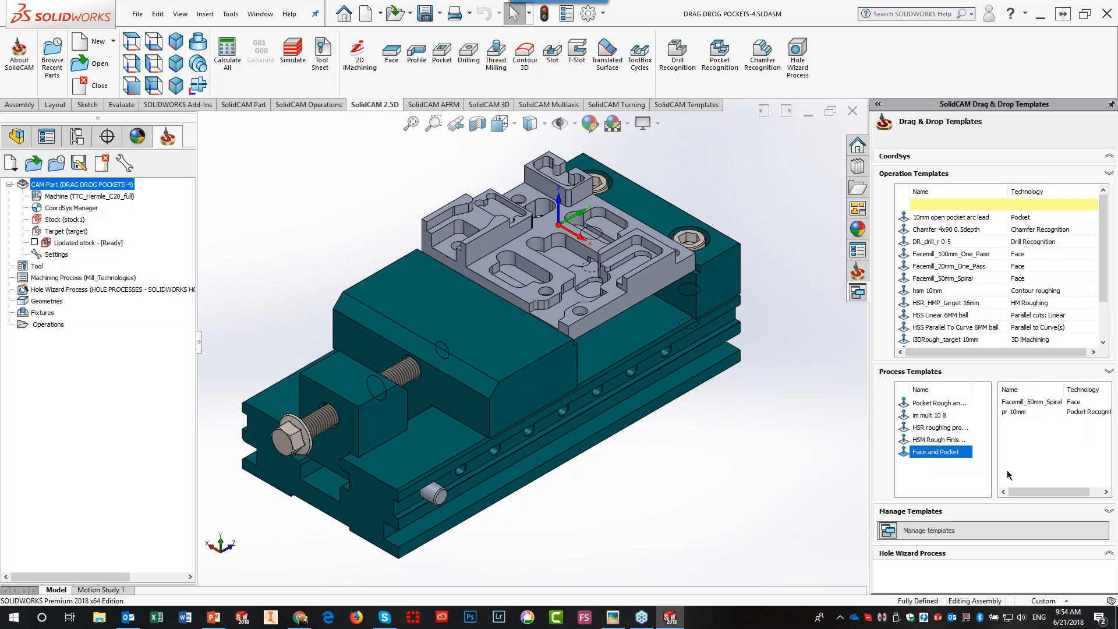
drag(916, 454, 505, 229)
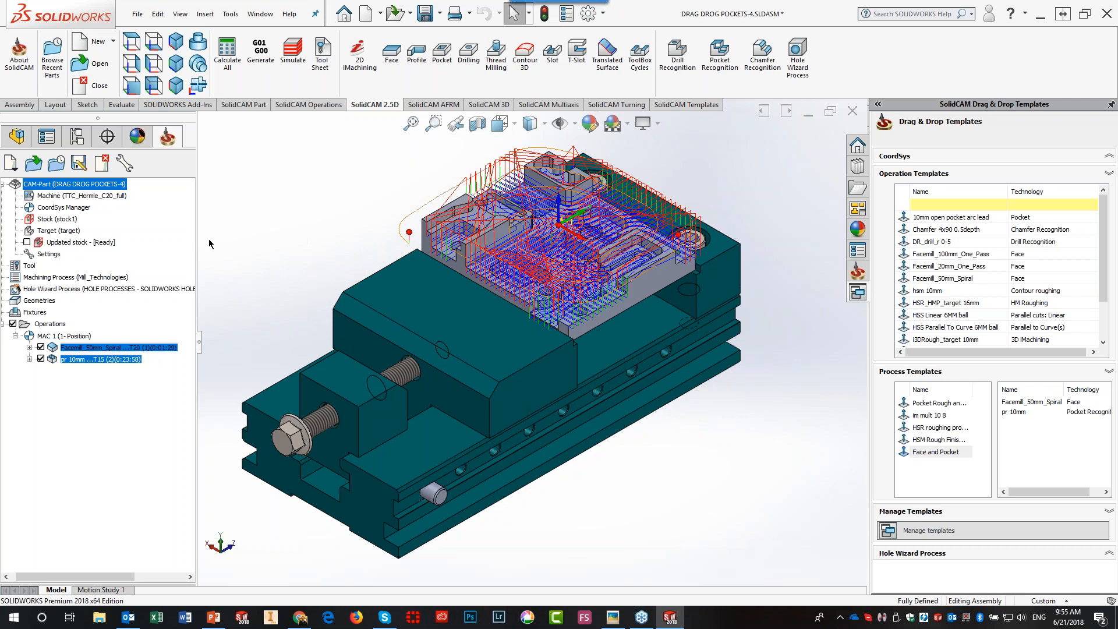
- Open the 03 HSS drag.prz CAM-Part from the CAM-Parts dialog
click(35, 163)
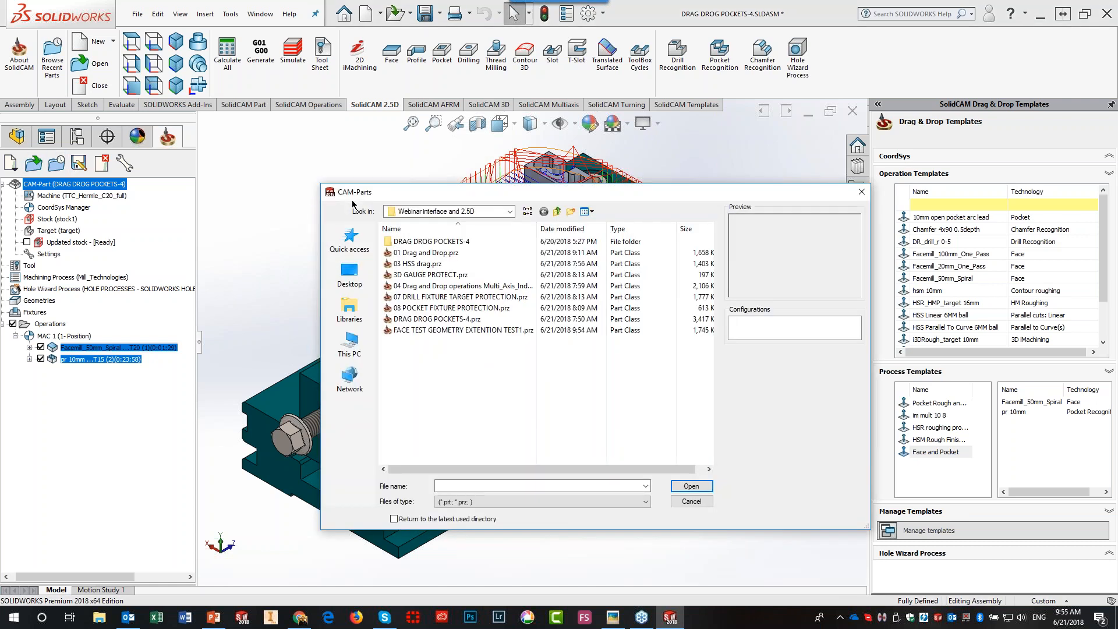
click(416, 264)
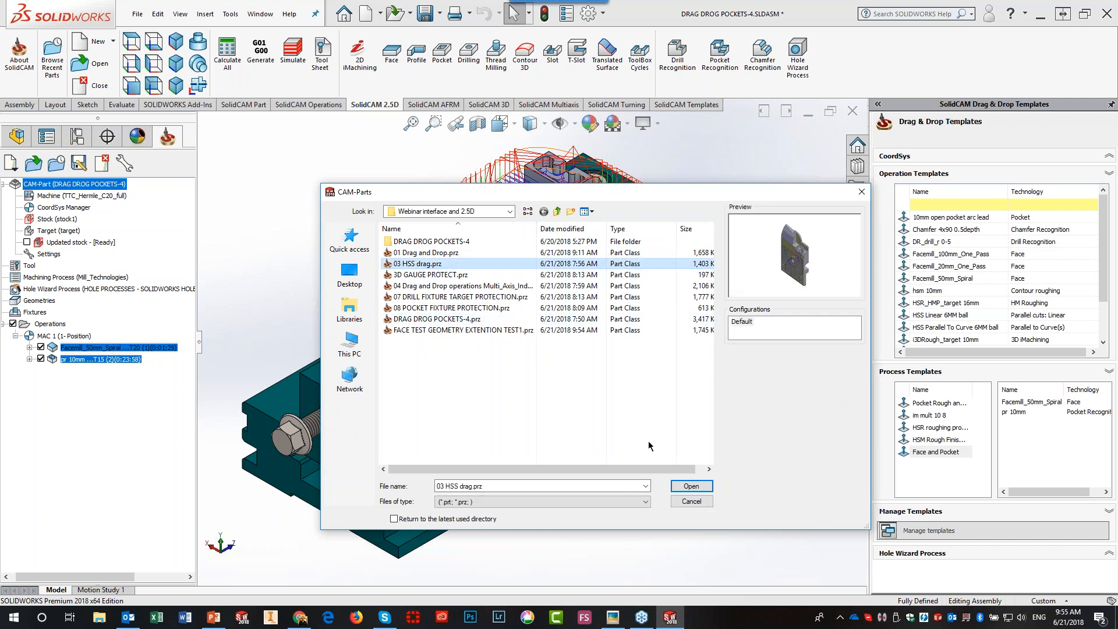
click(690, 486)
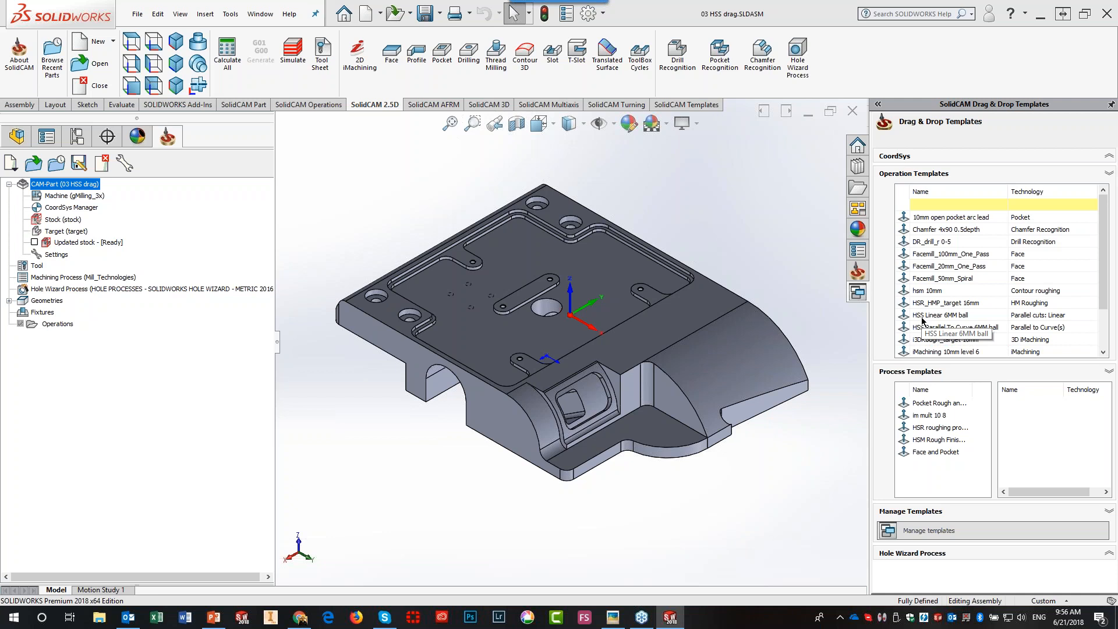
- Apply the HSS Linear 6MM ball template to the curved sloping face, keeping CoordSys MAC 1
drag(920, 316, 753, 352)
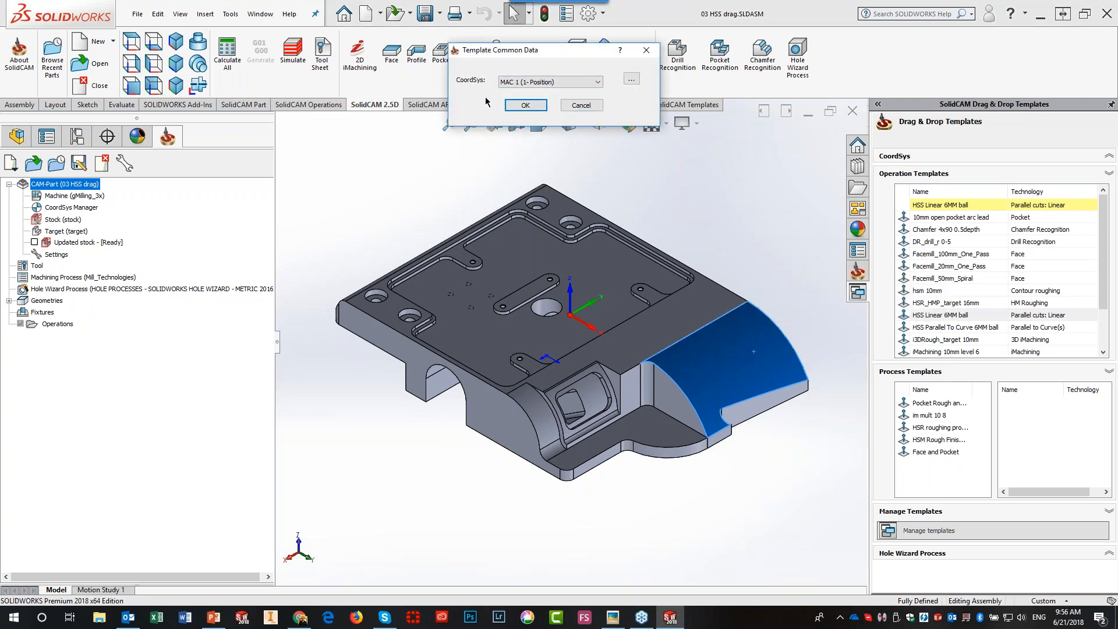
click(598, 83)
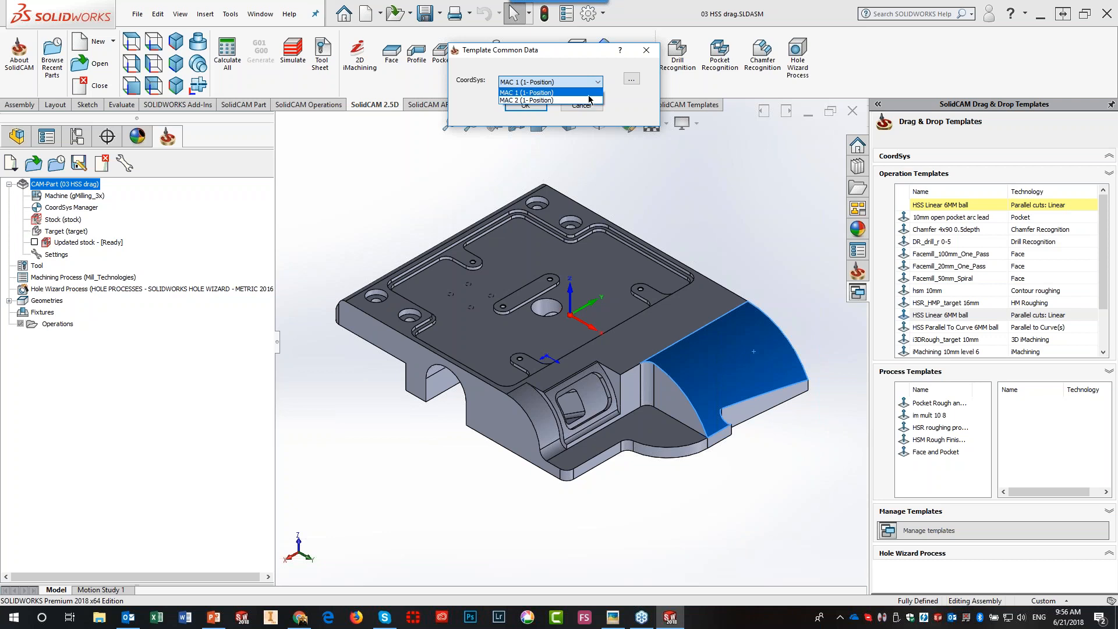
click(612, 96)
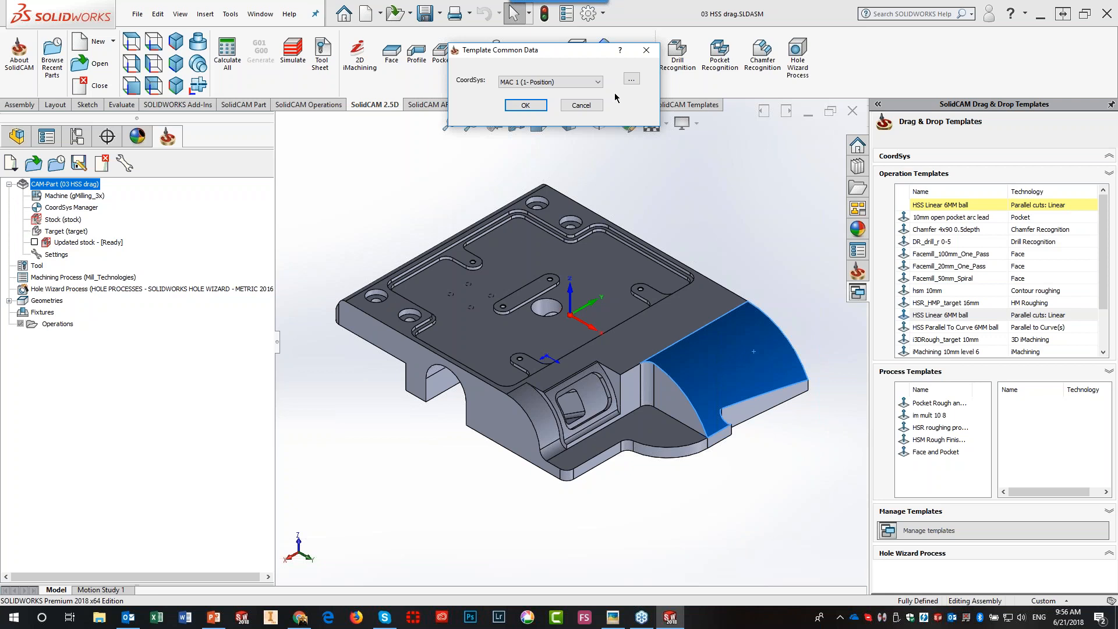
click(524, 105)
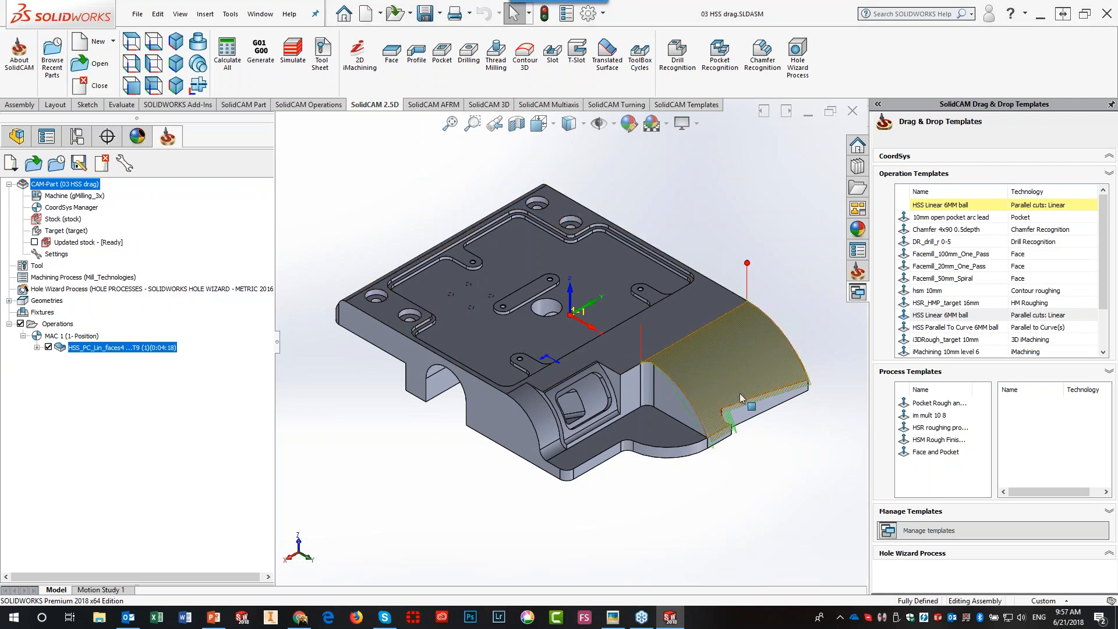
- Hide the toolpath and delete the HSS_PC_Lin_faces4 operation, confirming with Yes
click(48, 348)
right_click(89, 364)
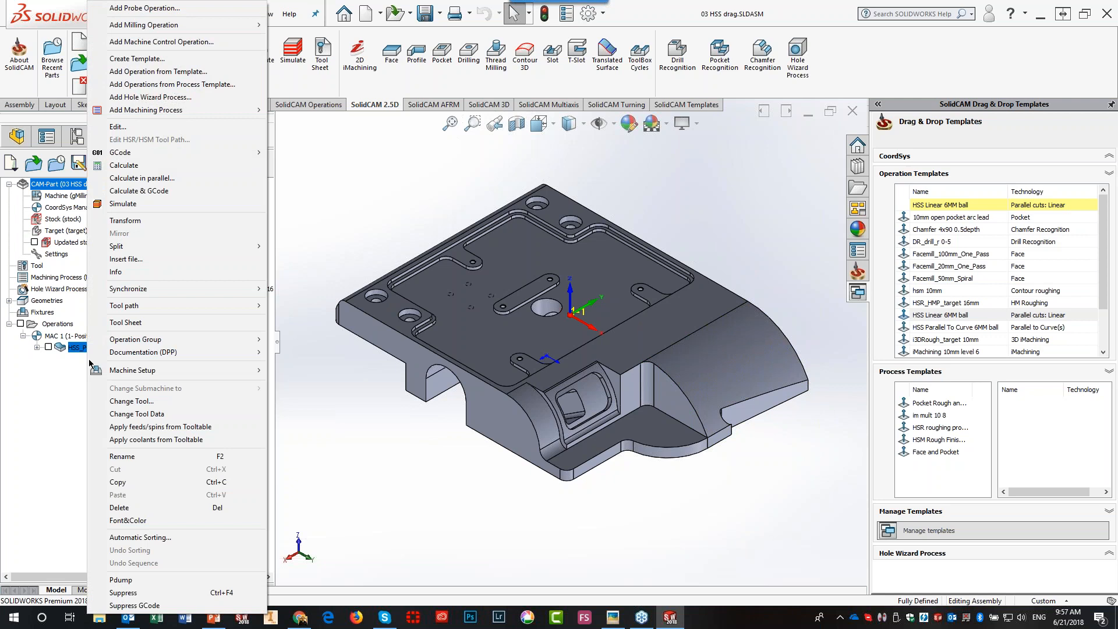
click(139, 507)
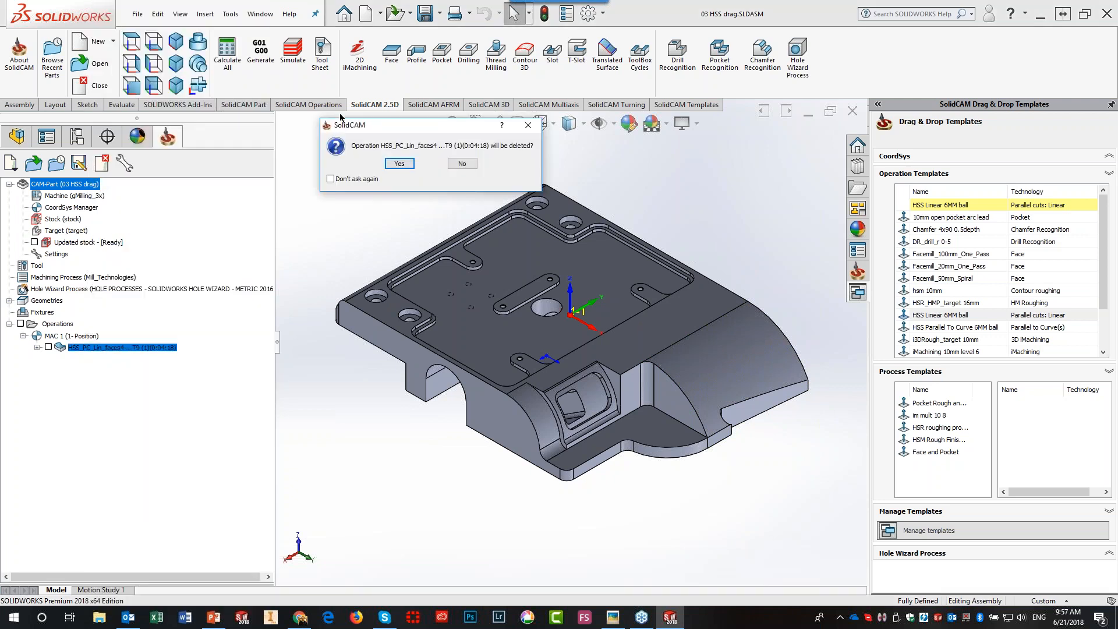
click(400, 163)
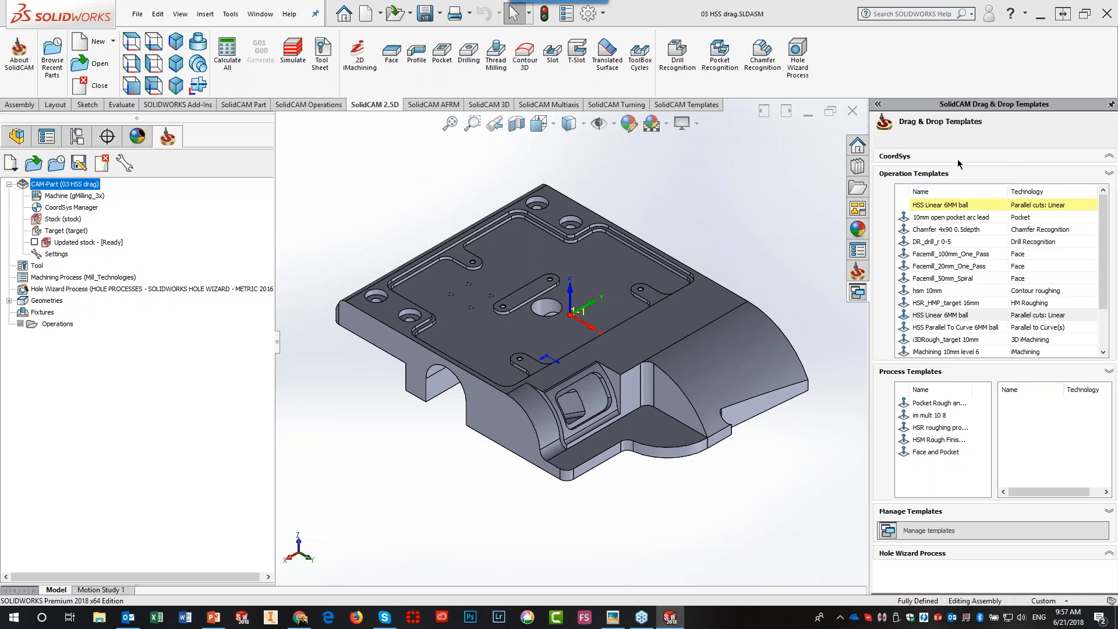
- Set templates to Choose CoordSys, apply HSS Linear 6MM ball to the curved face, and hide its toolpath
click(1109, 156)
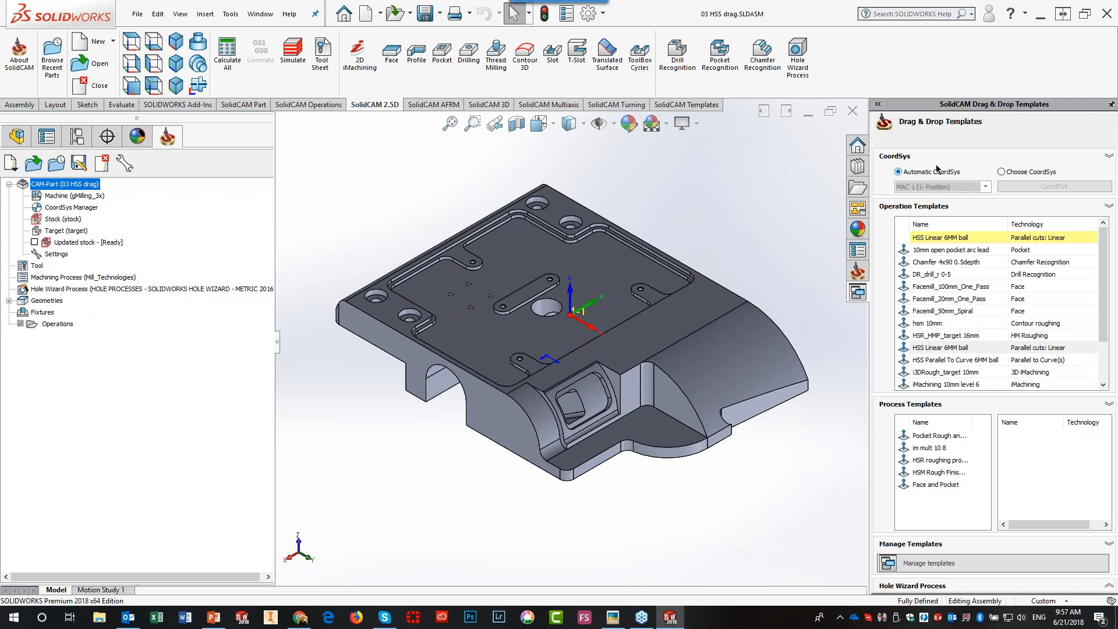
click(1001, 172)
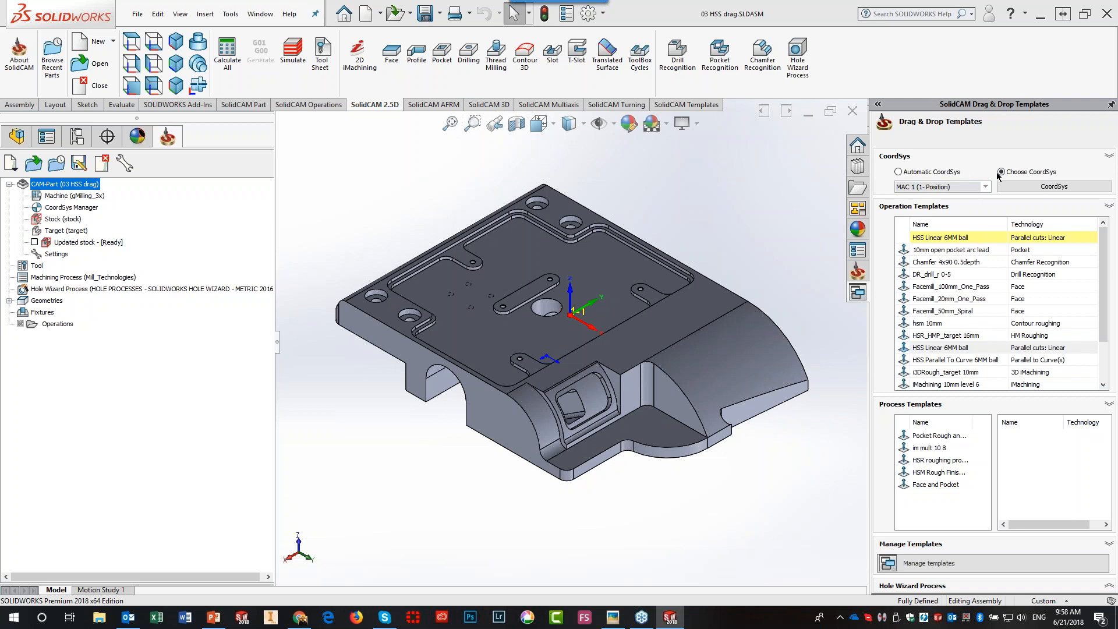
drag(958, 358, 761, 324)
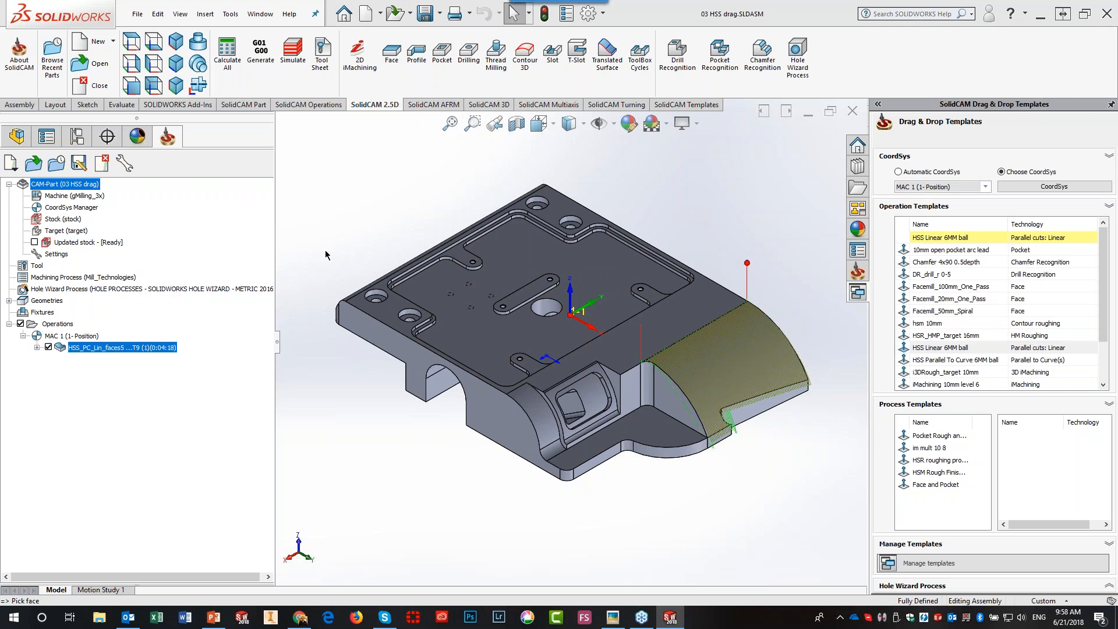
click(48, 347)
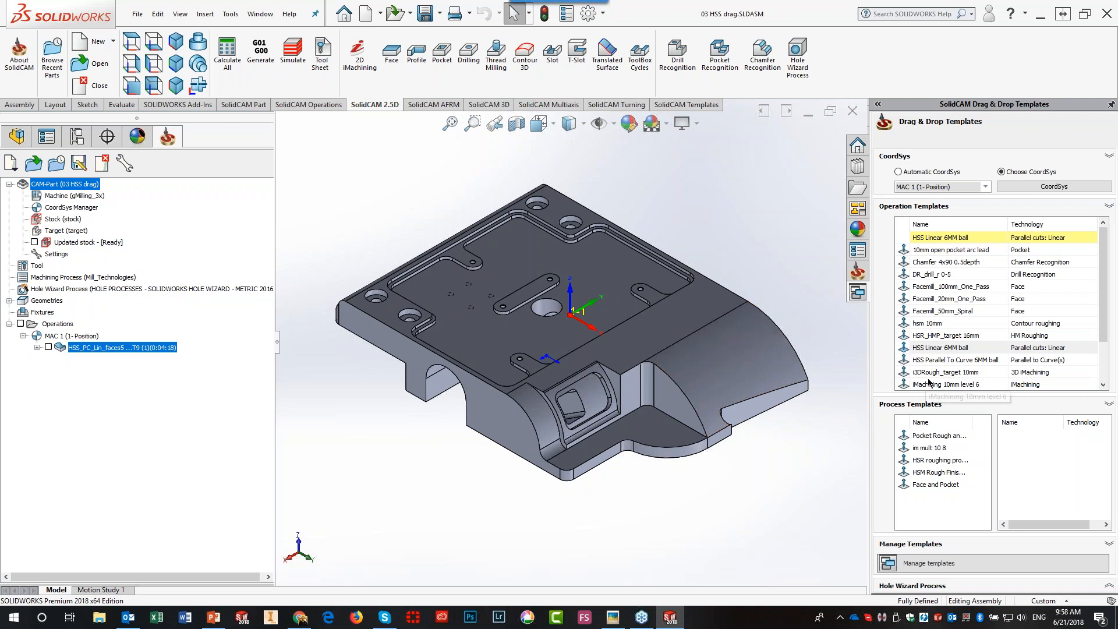
- Apply HSS Parallel To Curve 6MM ball to the curved face, using its top edge as the edge curve, and calculate
drag(937, 359, 754, 338)
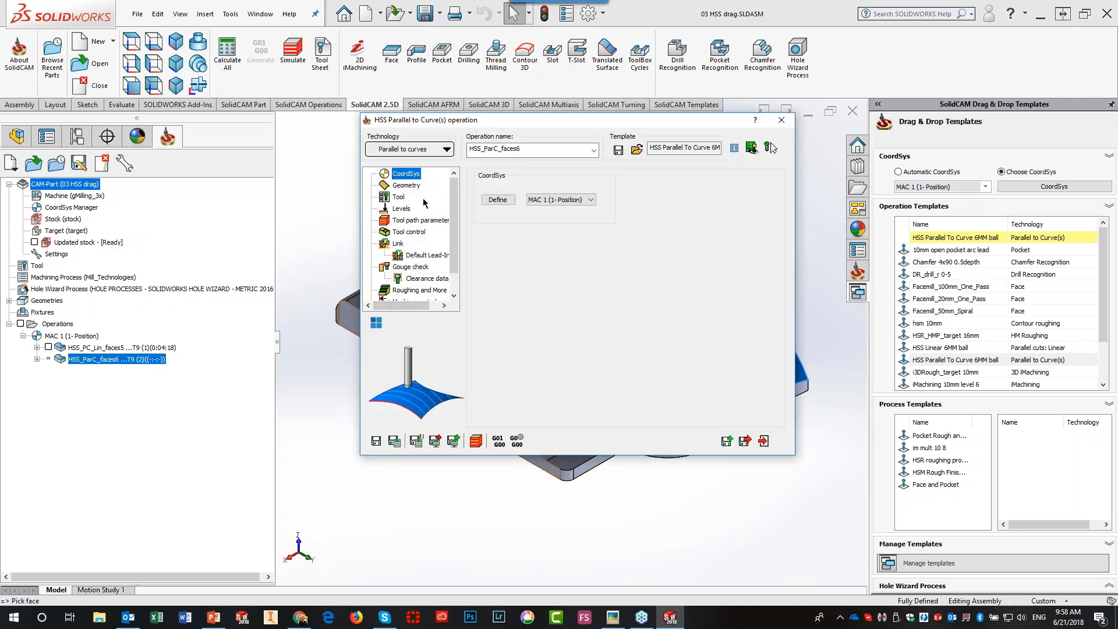
click(411, 186)
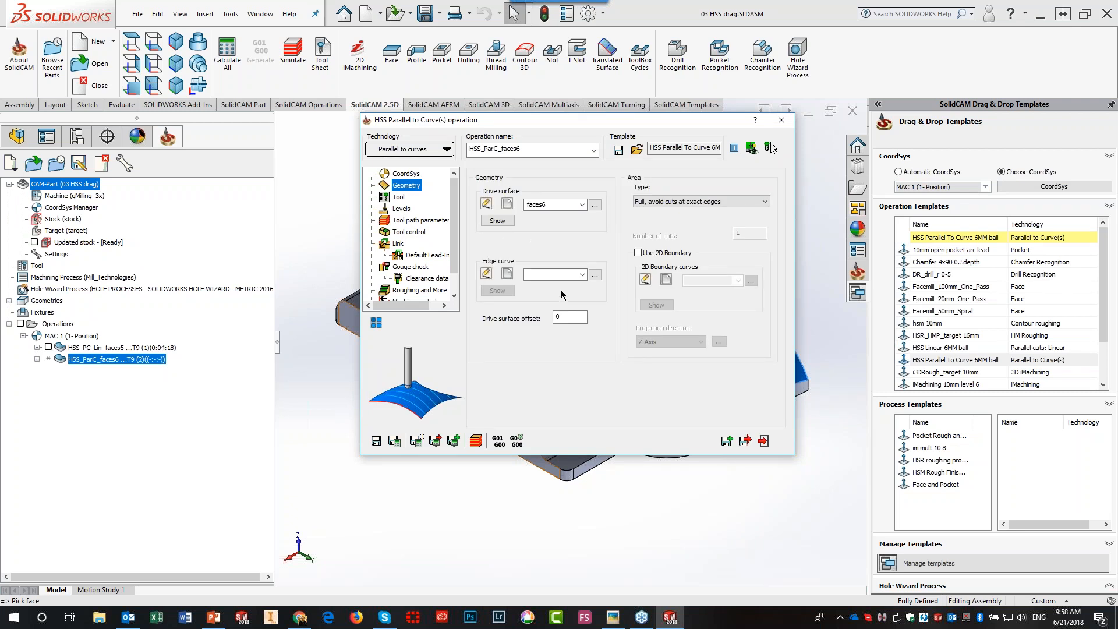
click(506, 273)
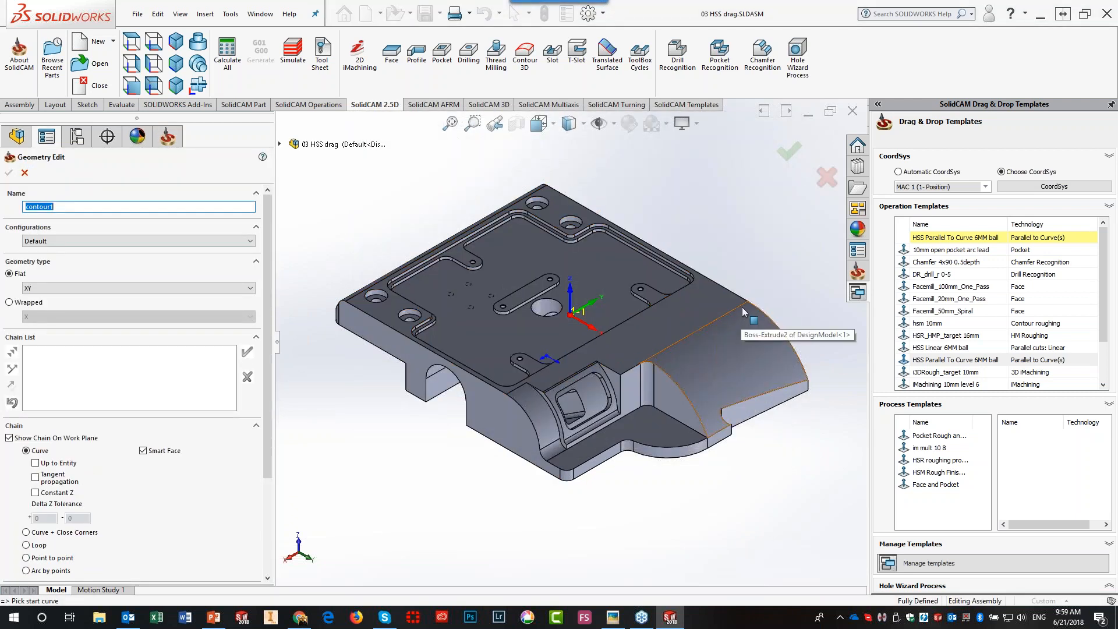
click(742, 306)
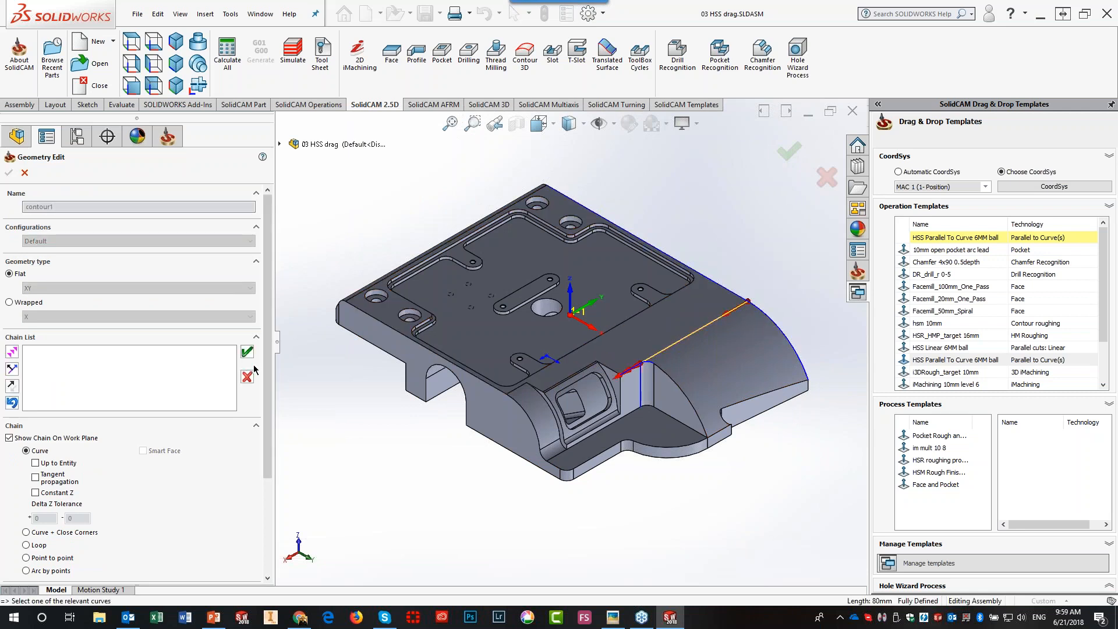
click(248, 353)
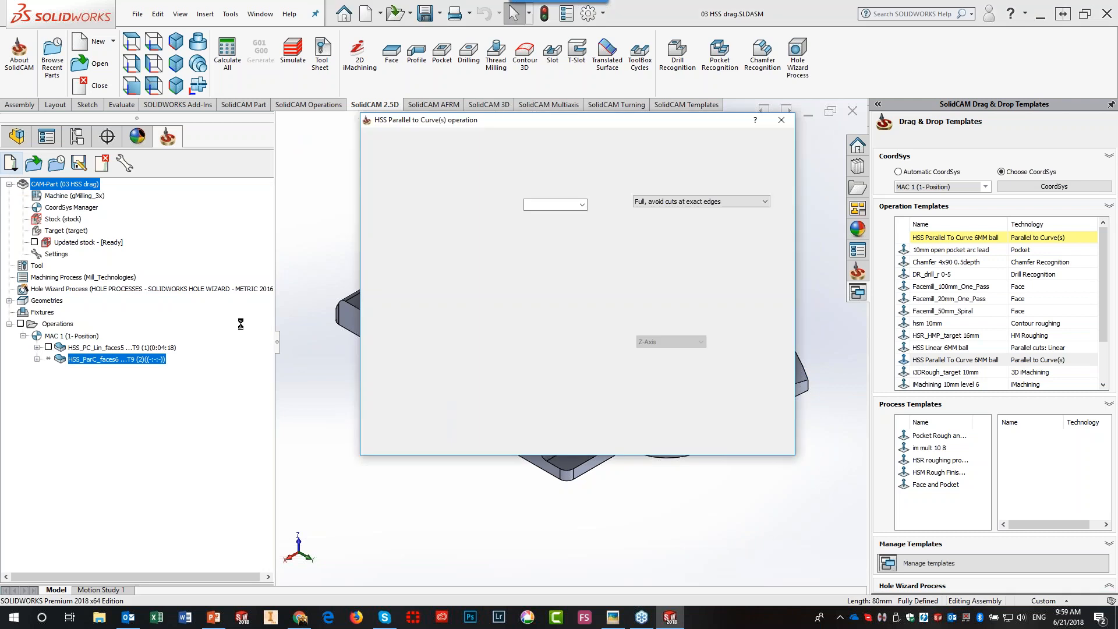
click(8, 172)
click(395, 441)
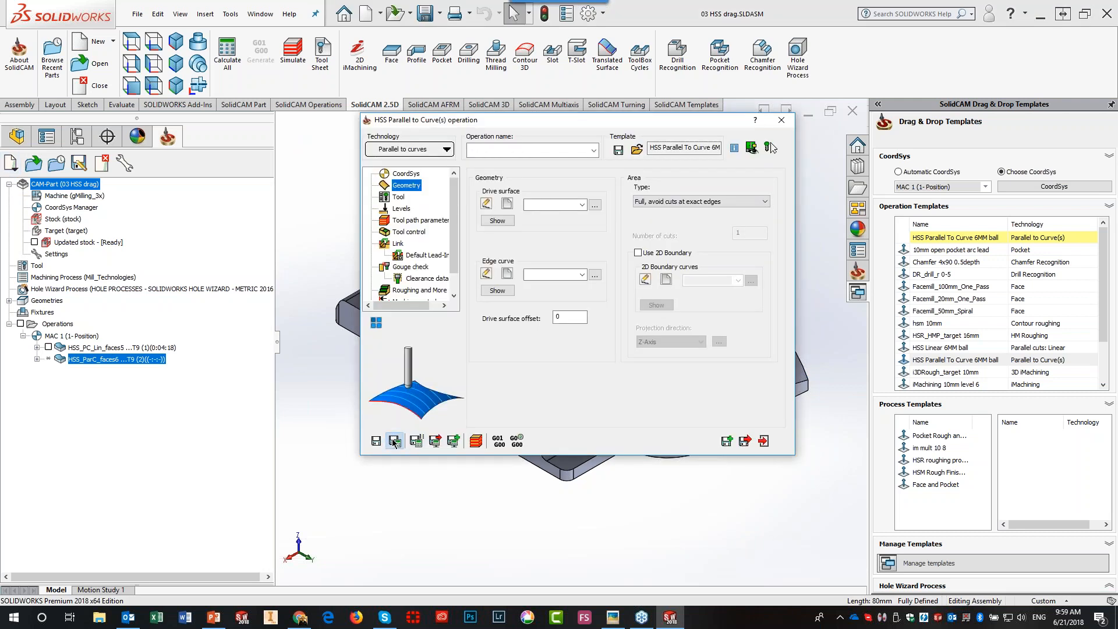
click(764, 441)
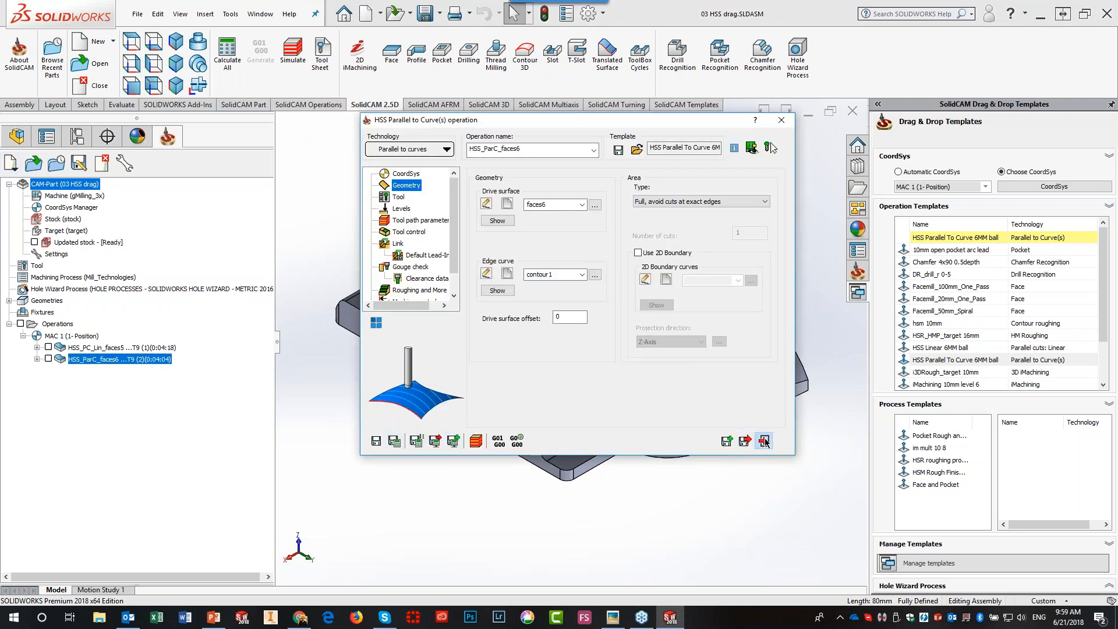
- With Automatic CoordSys, apply the hsm 10mm roughing template to the whole part and hide all toolpaths
click(48, 359)
click(48, 359)
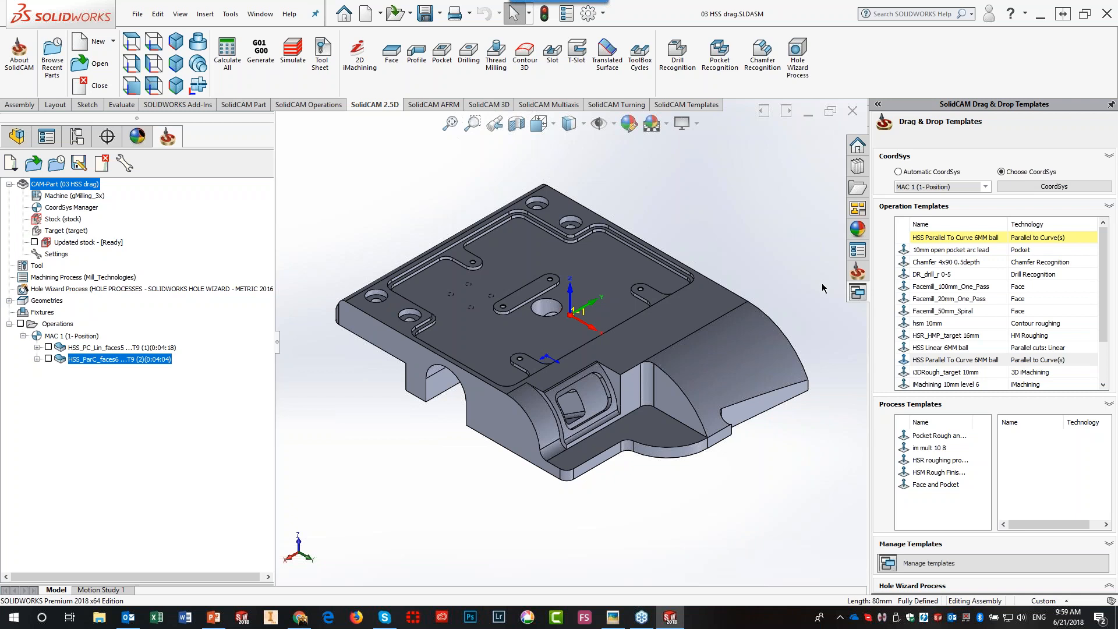
click(899, 172)
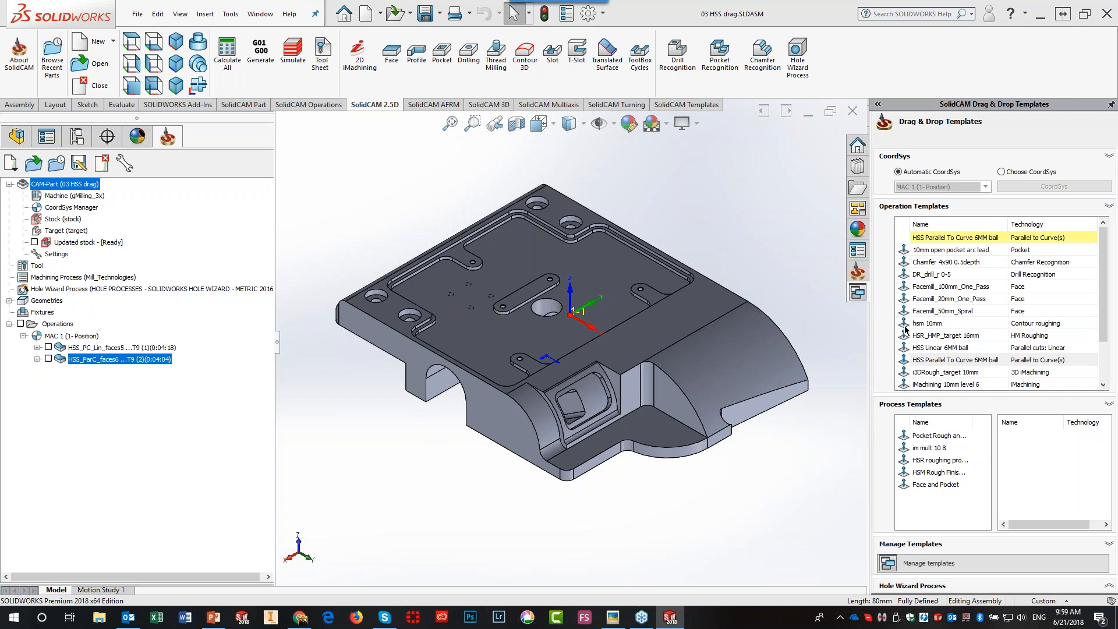
drag(929, 336, 713, 303)
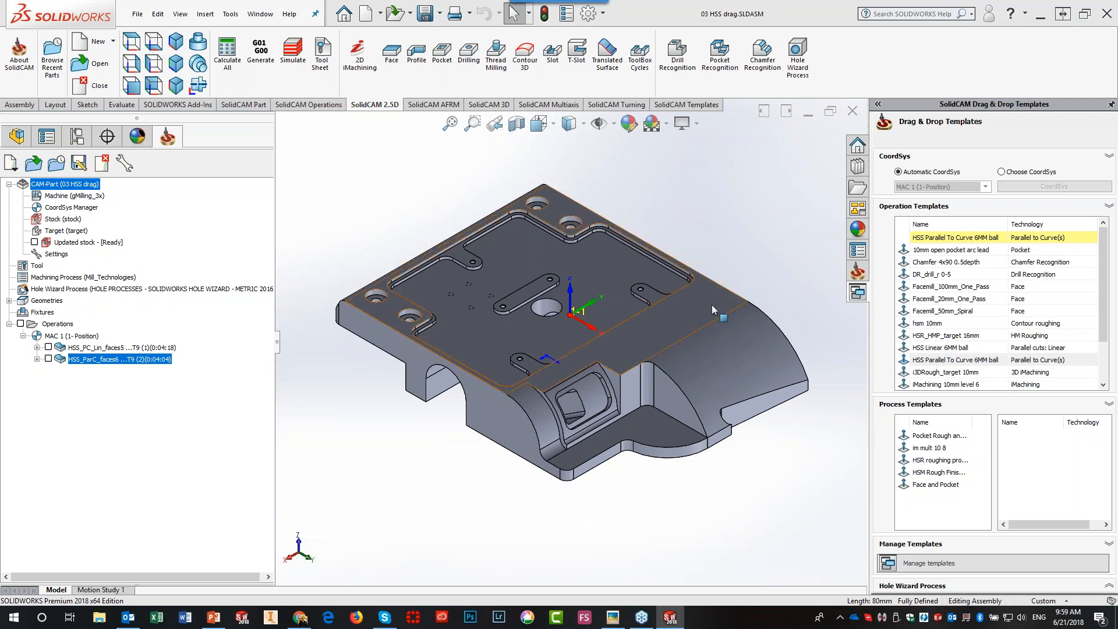
drag(711, 305, 574, 294)
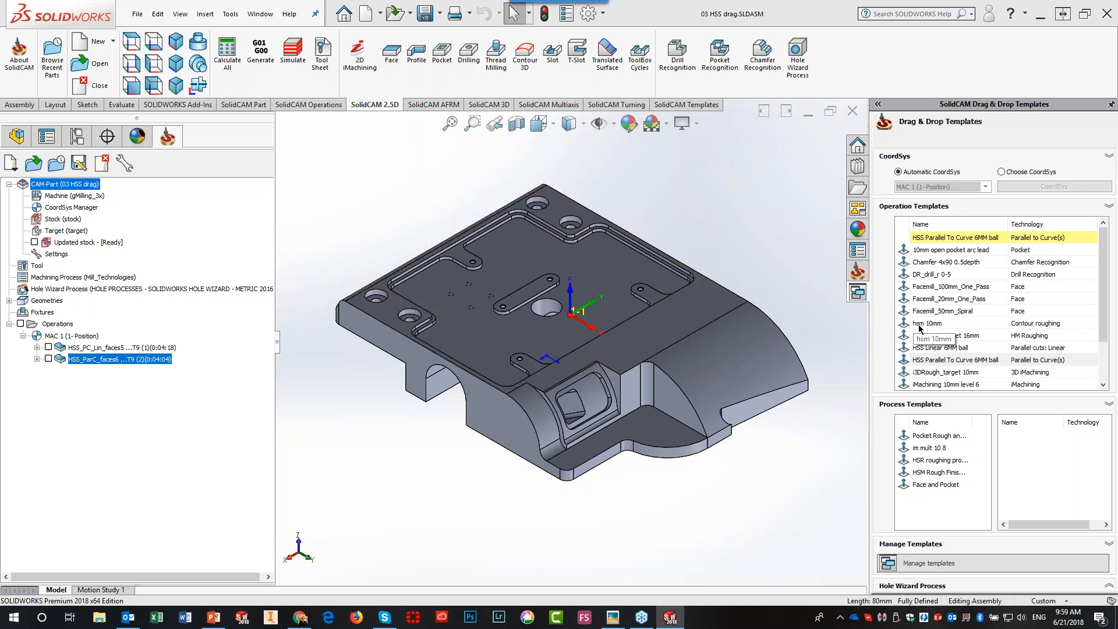
drag(917, 327, 592, 274)
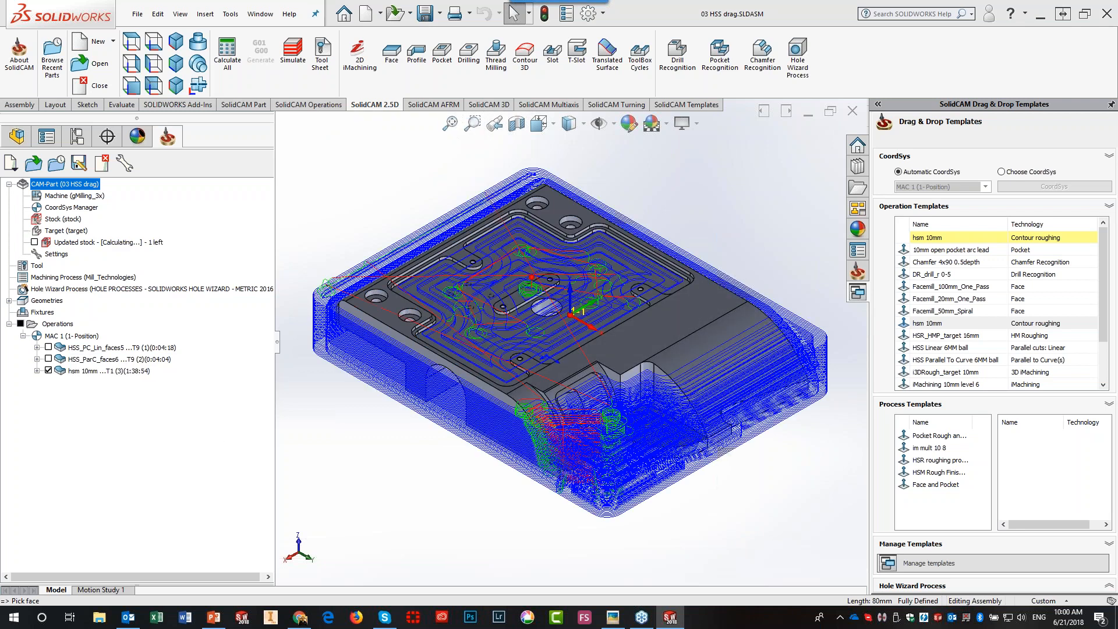
click(21, 324)
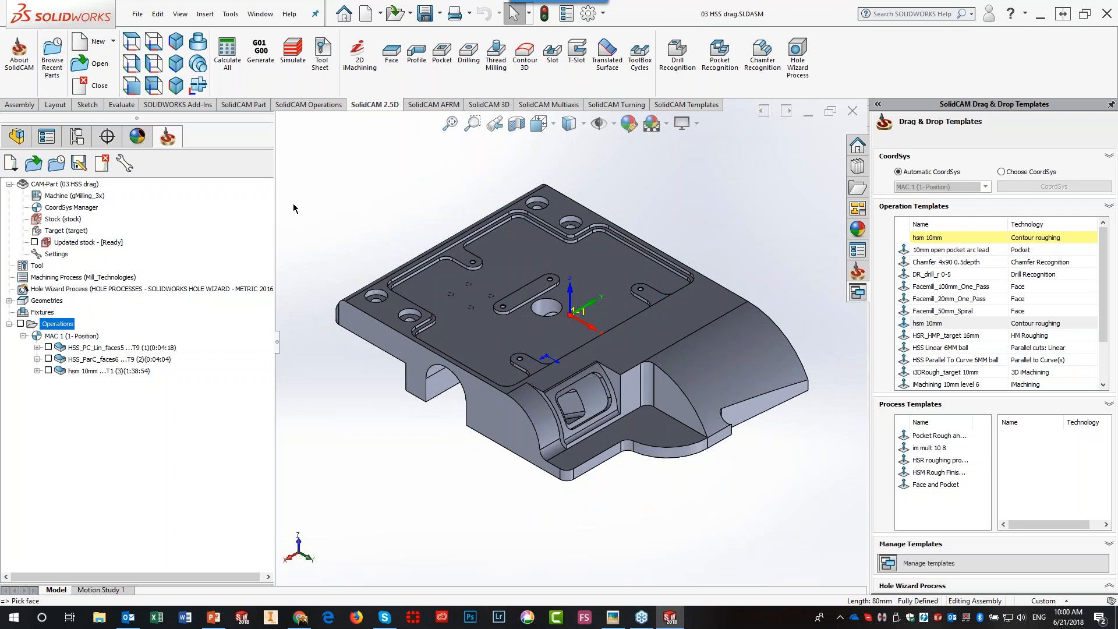
- Open 04 Drag and Drop operations Multi_Axis_Indexial.prz after previewing the fixture parts in the list
click(33, 166)
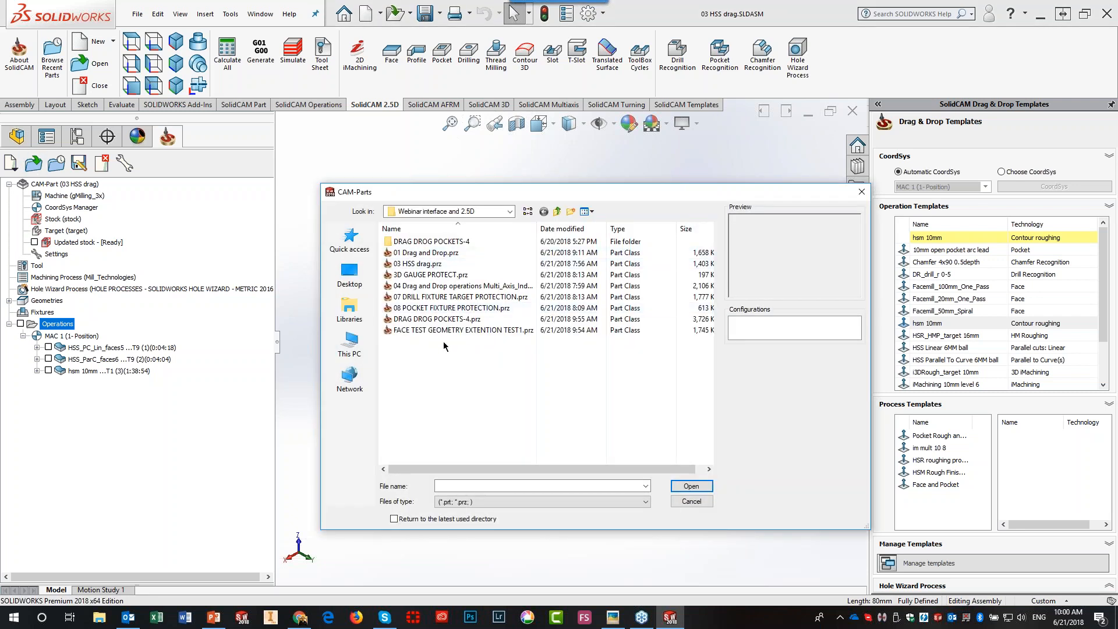
click(440, 308)
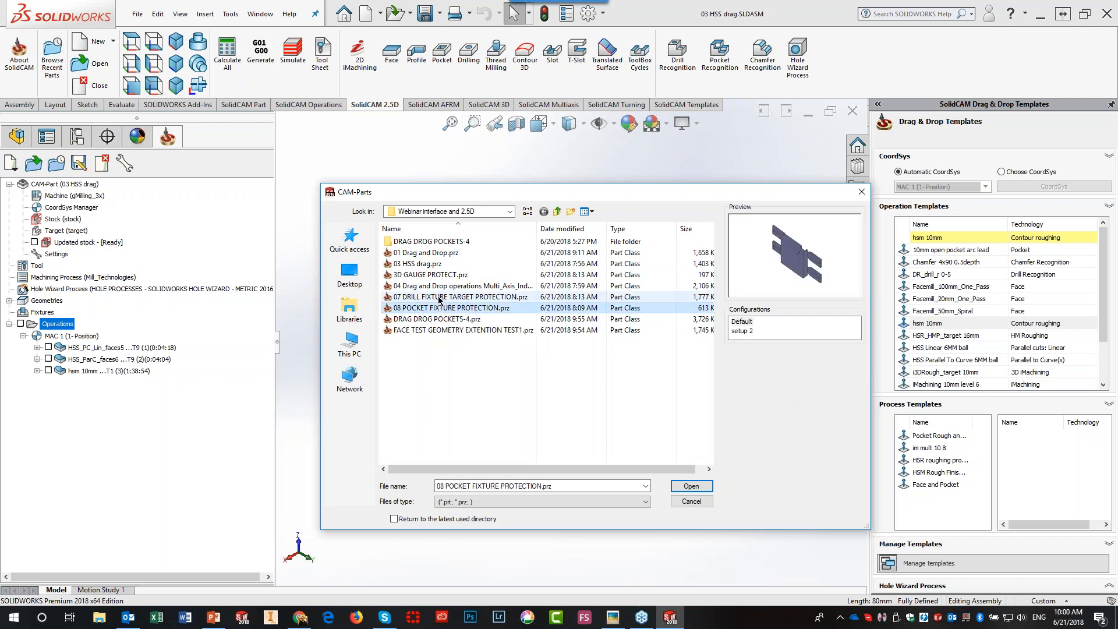
click(438, 297)
click(434, 286)
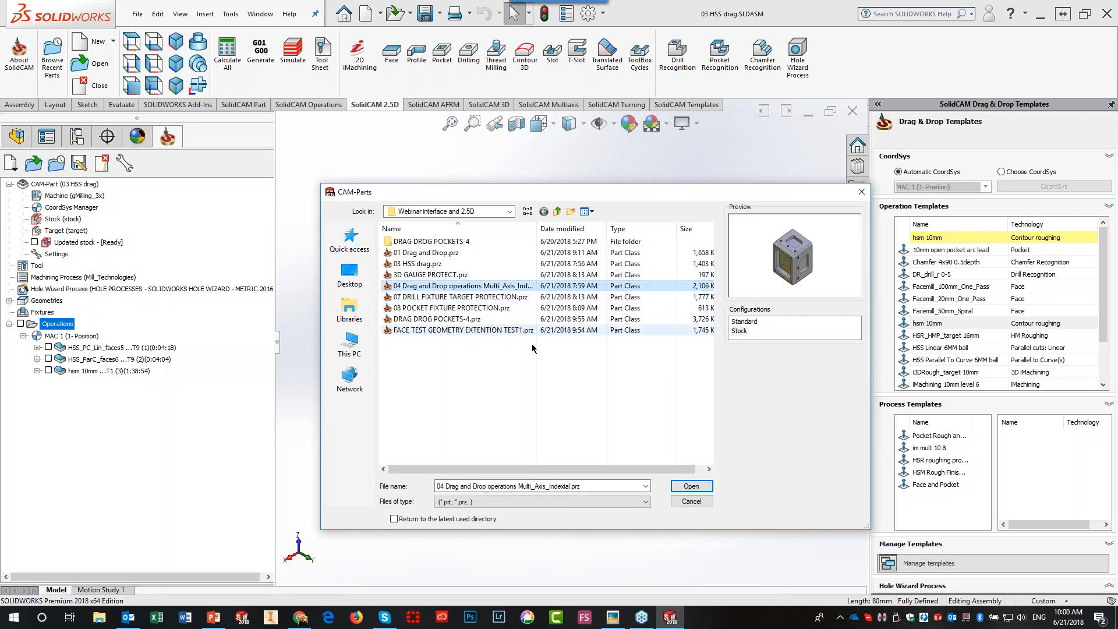
click(679, 486)
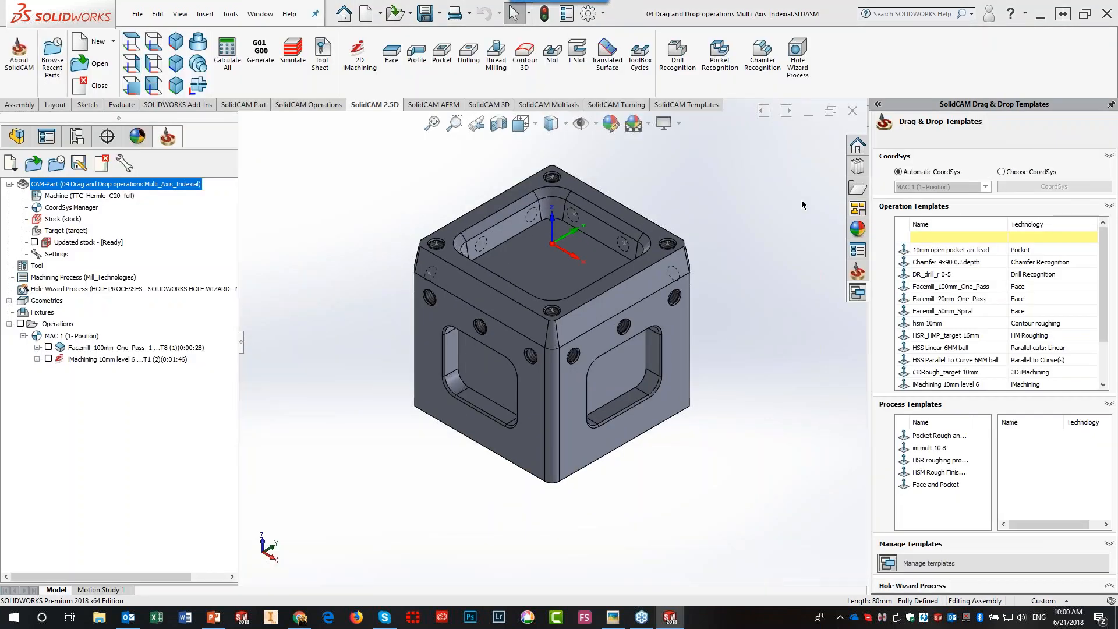
- Collapse the templates panel and inspect the MAC 1 coordinate system in the coordinate system manager
click(1110, 105)
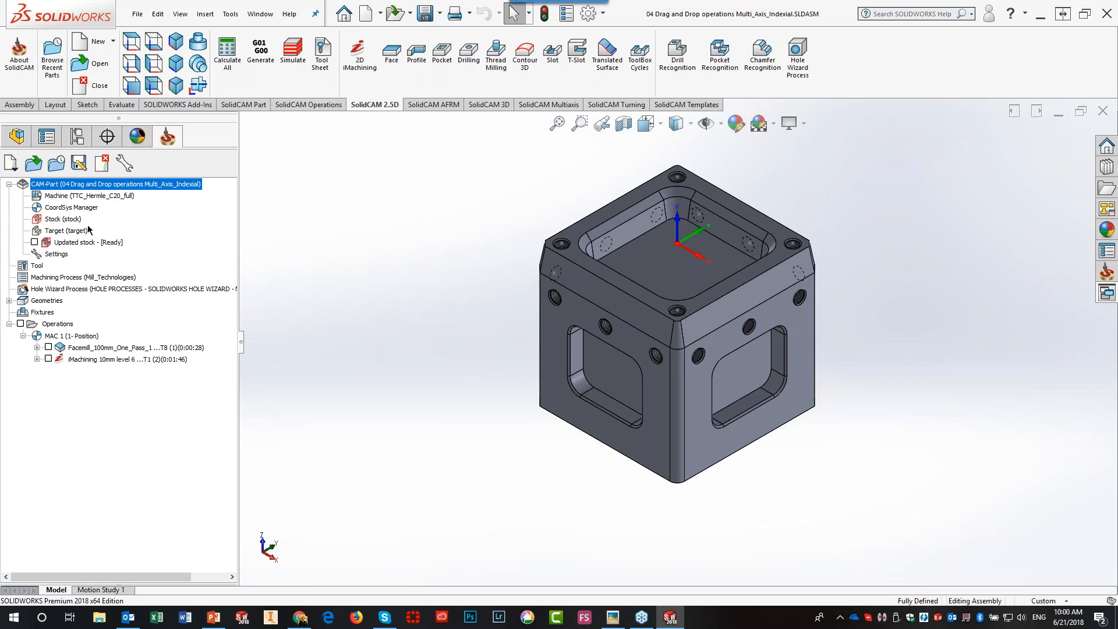
double_click(76, 208)
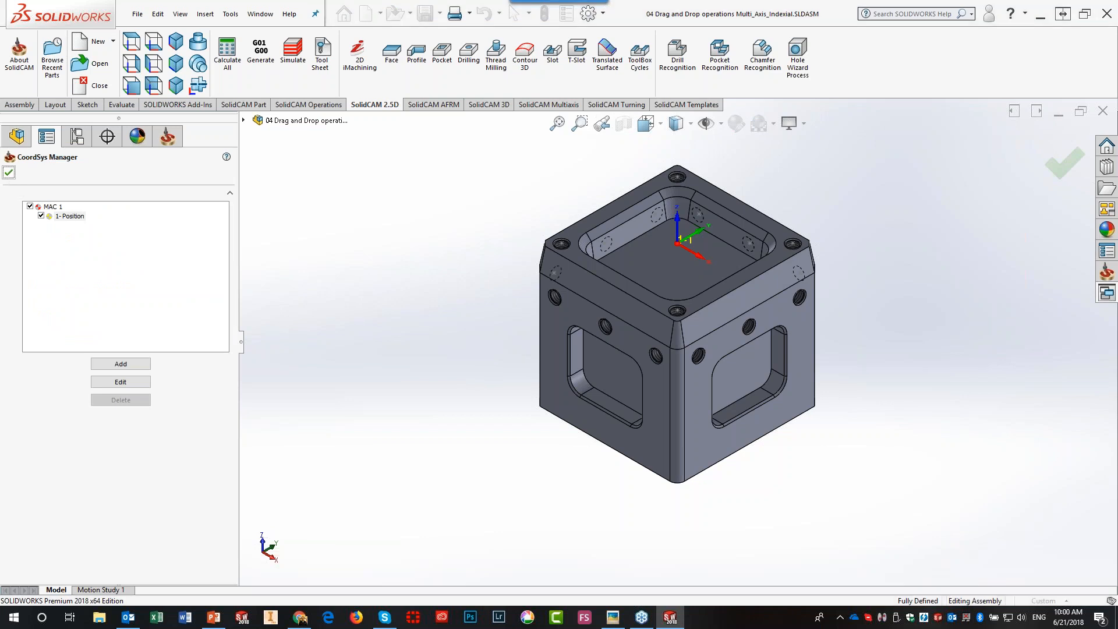
click(9, 173)
scroll(745, 227, up, 1)
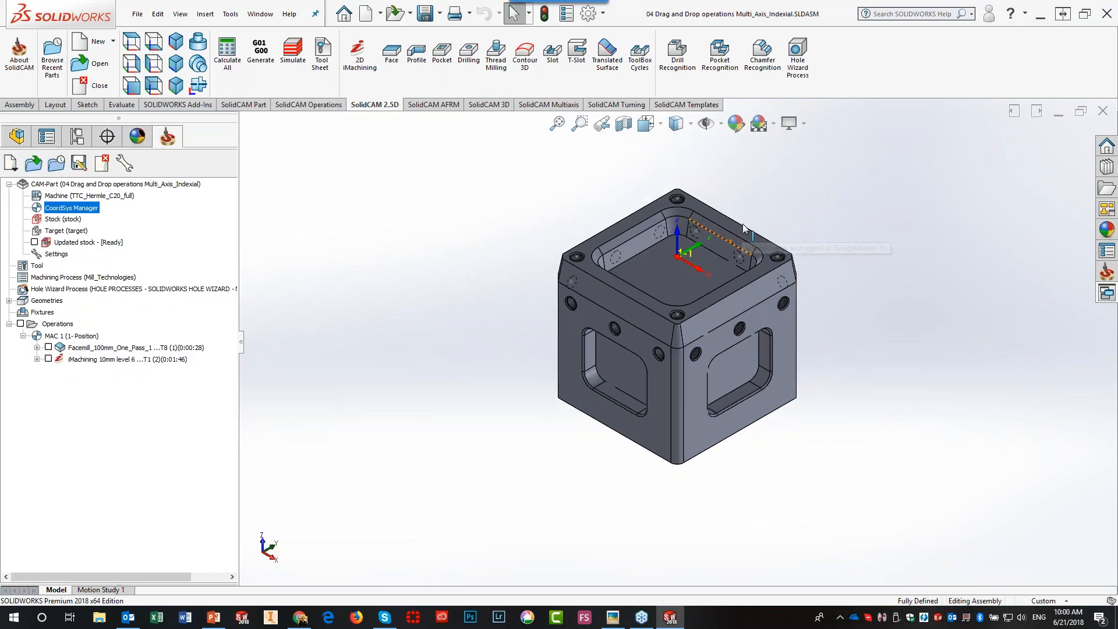
scroll(742, 232, down, 2)
- Preview the Facemill and iMachining toolpaths on the cube, then hide both again
click(49, 348)
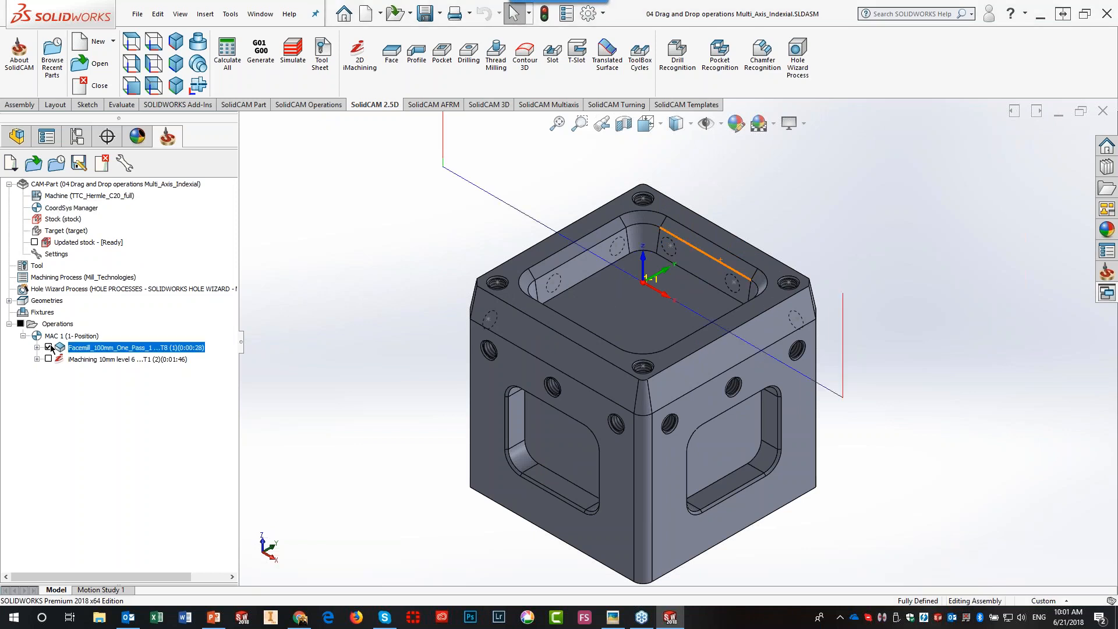
click(49, 347)
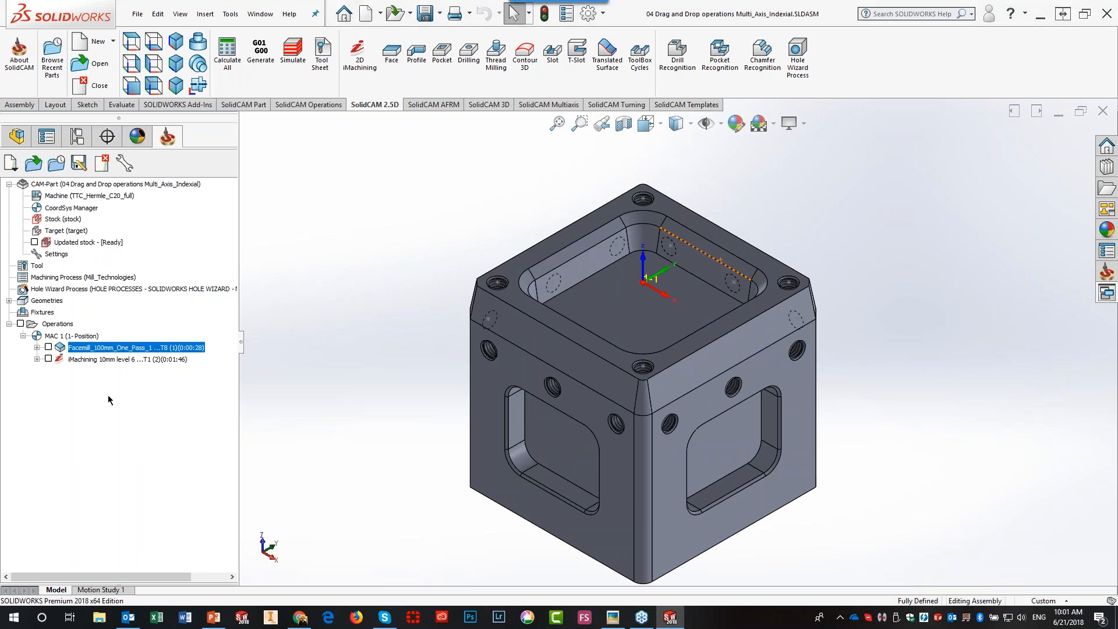
click(49, 359)
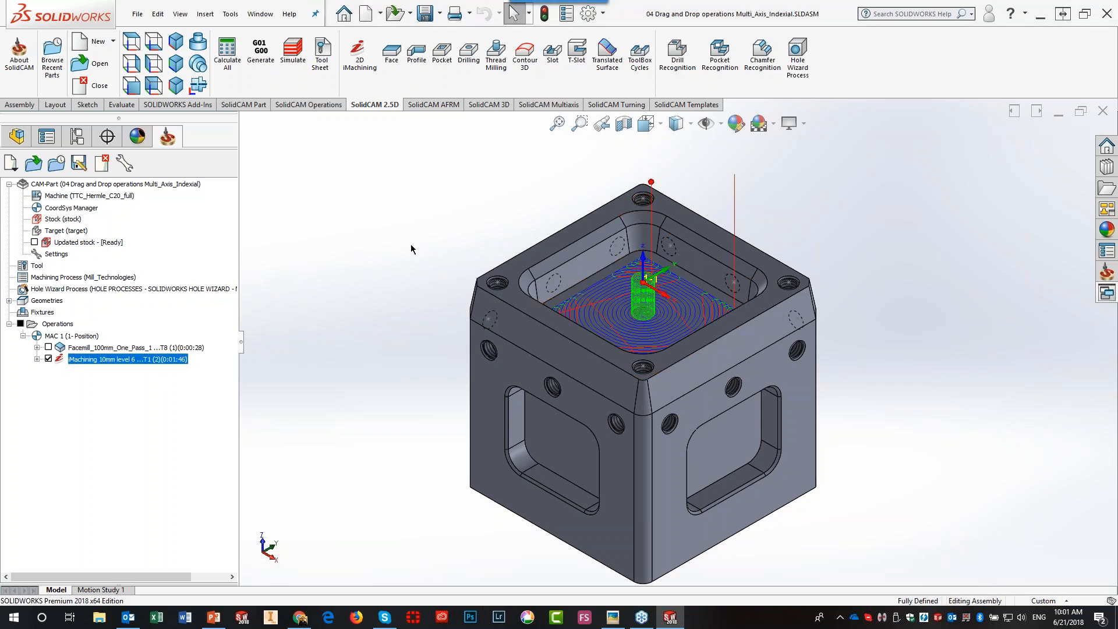
click(49, 360)
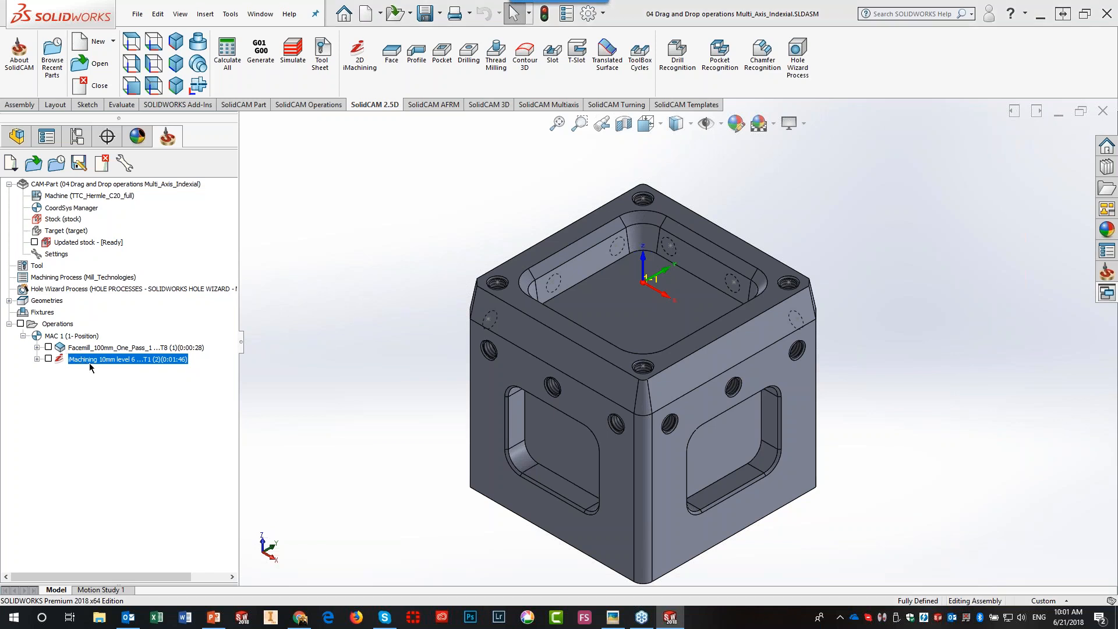
- Copy the iMachining operation onto the cube's left and right side pockets
drag(91, 366, 558, 449)
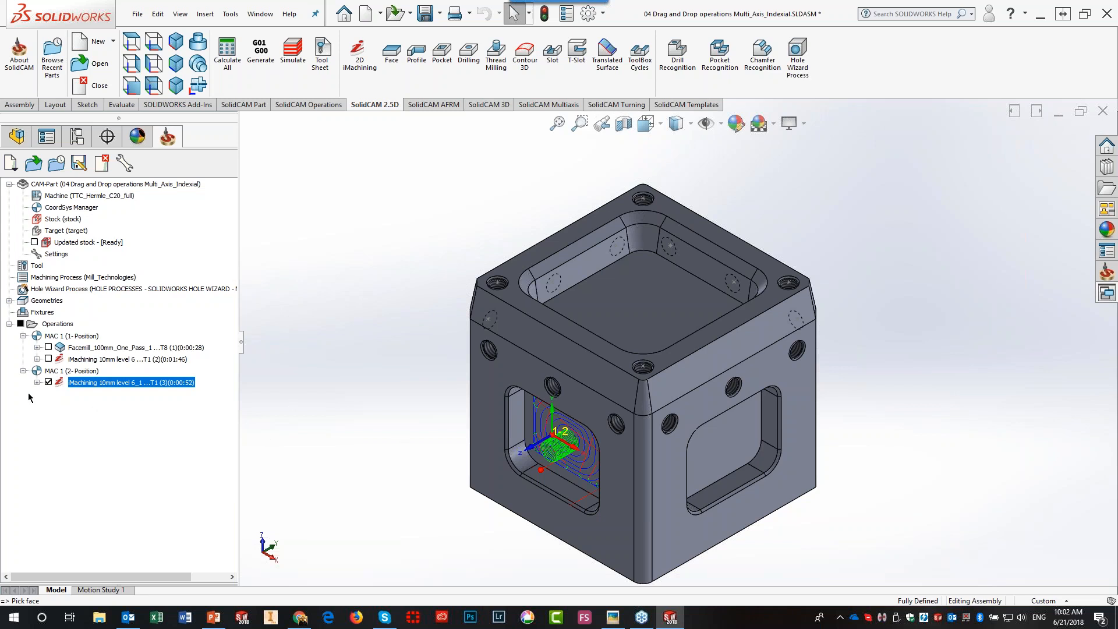
double_click(80, 381)
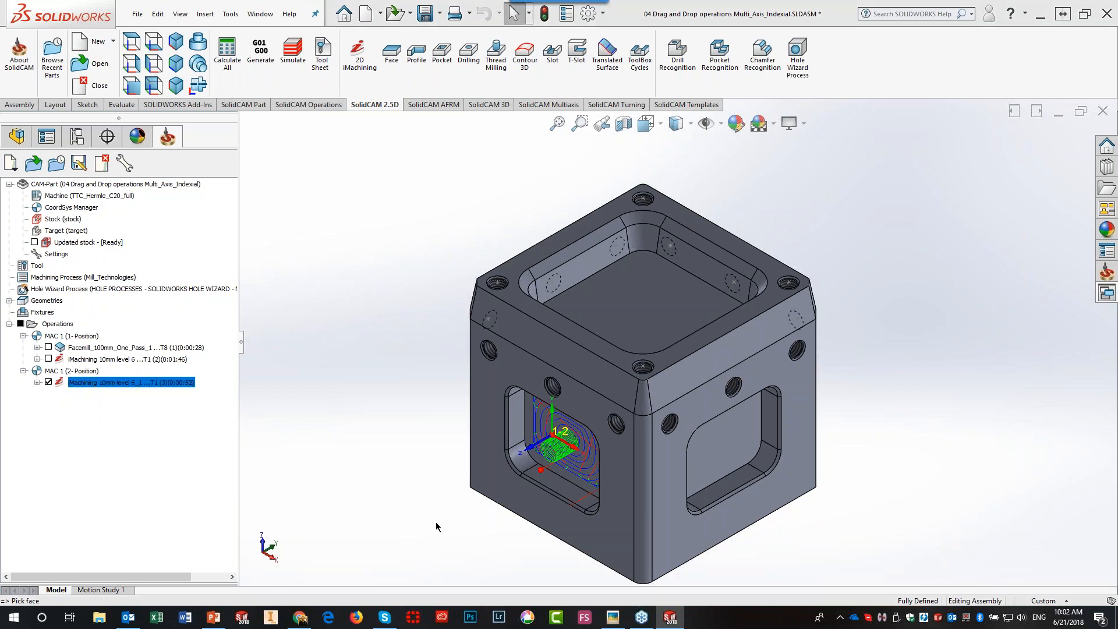
click(747, 463)
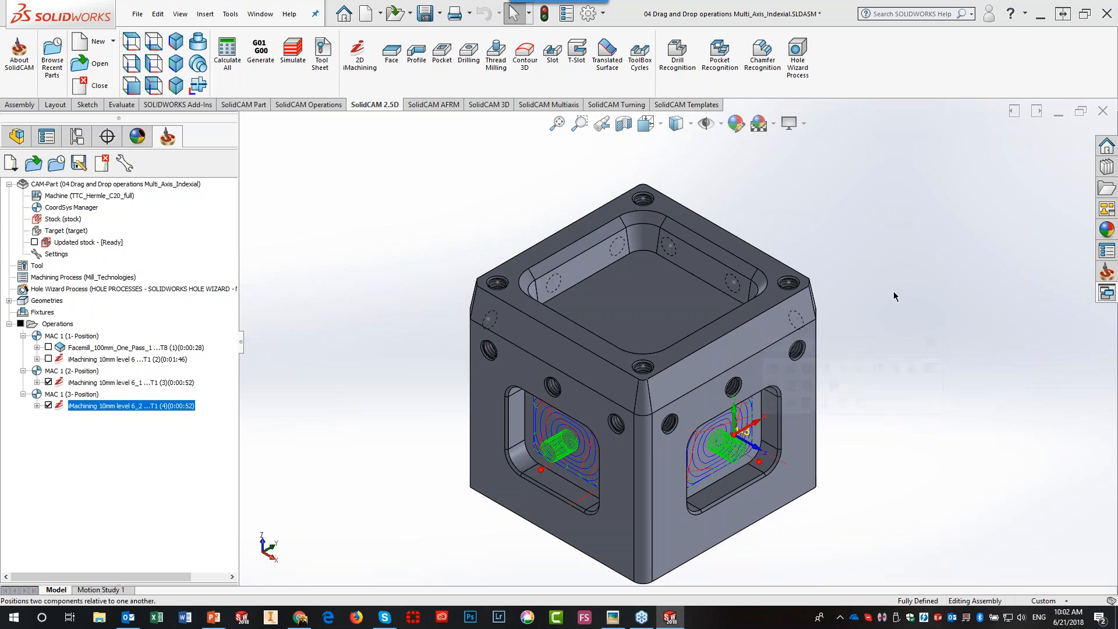
- Select the copies iMachining 10mm level 6_1 and 6_2 and delete them
click(120, 384)
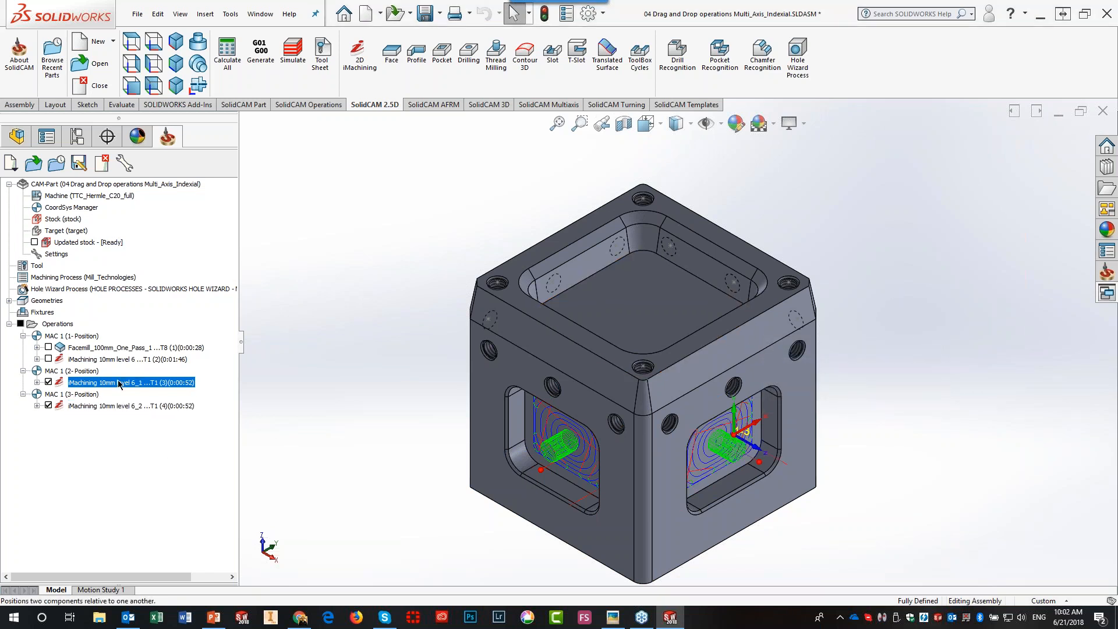
ctrl+click(115, 406)
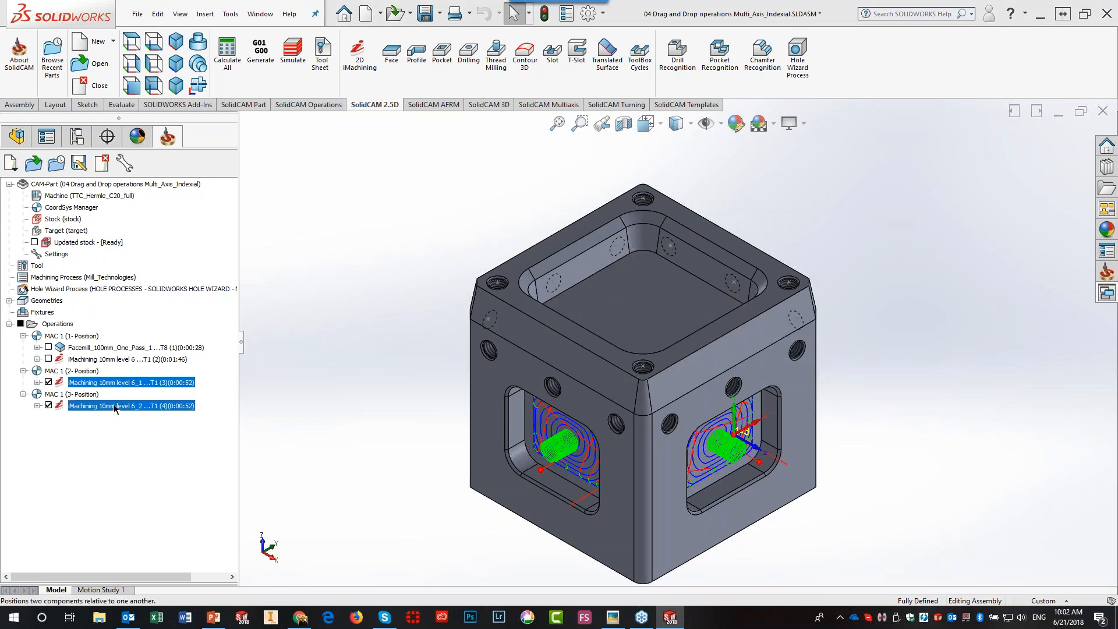
key(Delete)
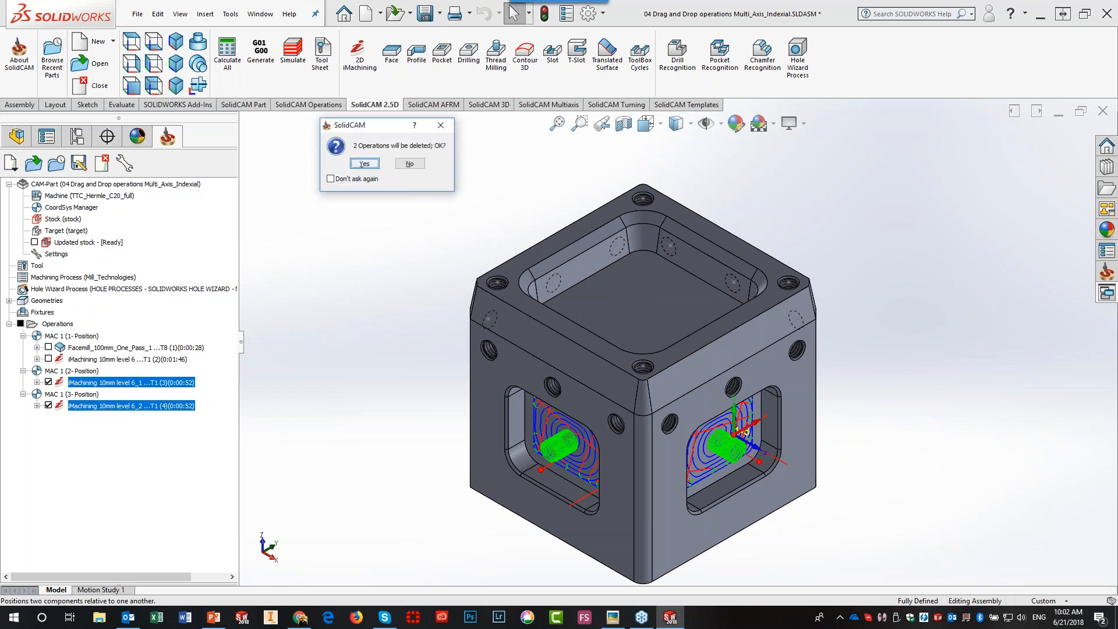
- Confirm the deletion with Yes to All, copy Facemill and iMachining onto both side pockets, and hide all toolpaths
click(368, 168)
click(413, 172)
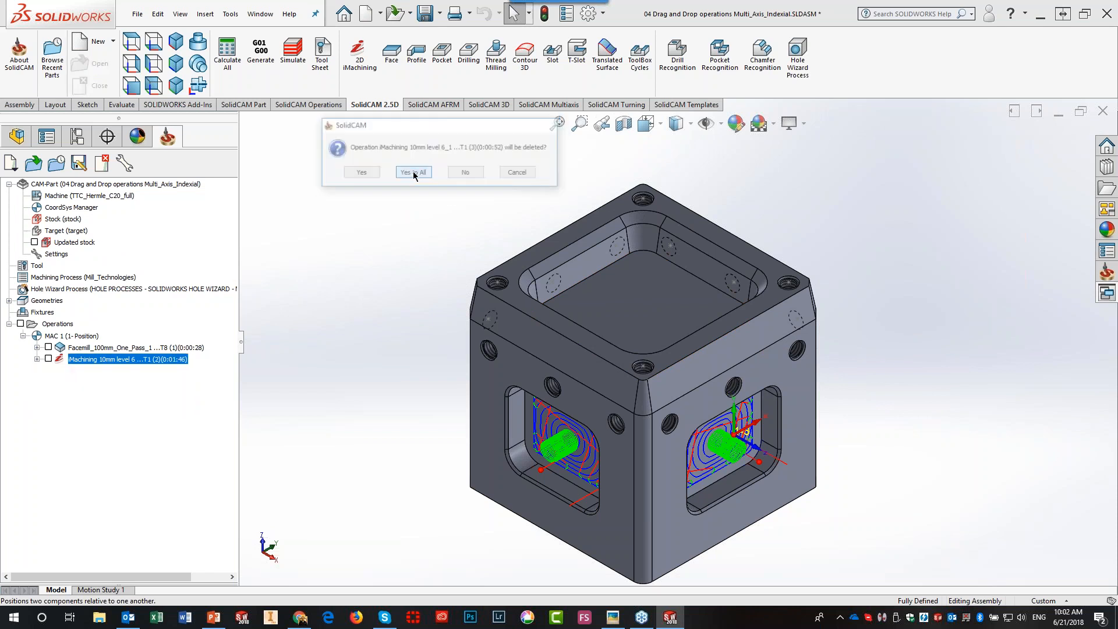
click(96, 348)
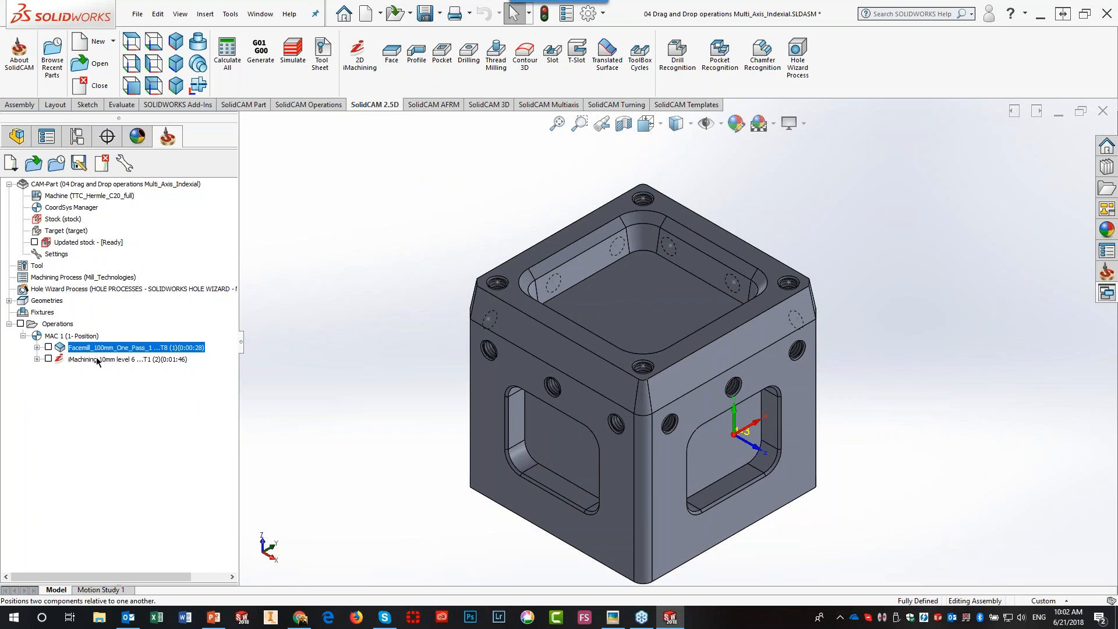
ctrl+click(97, 360)
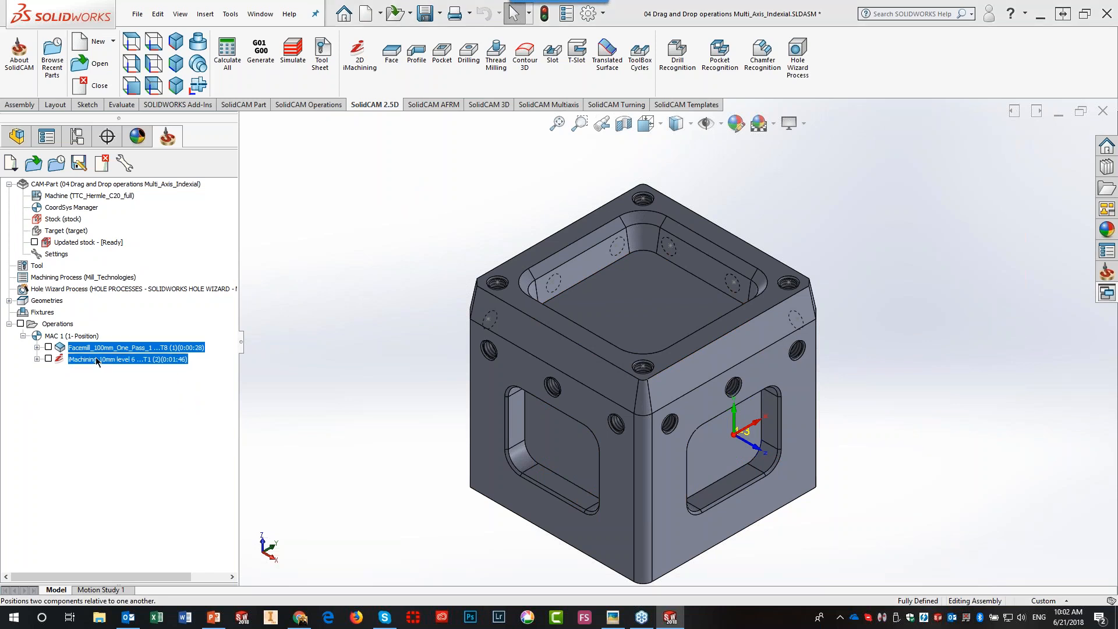
drag(97, 360, 550, 437)
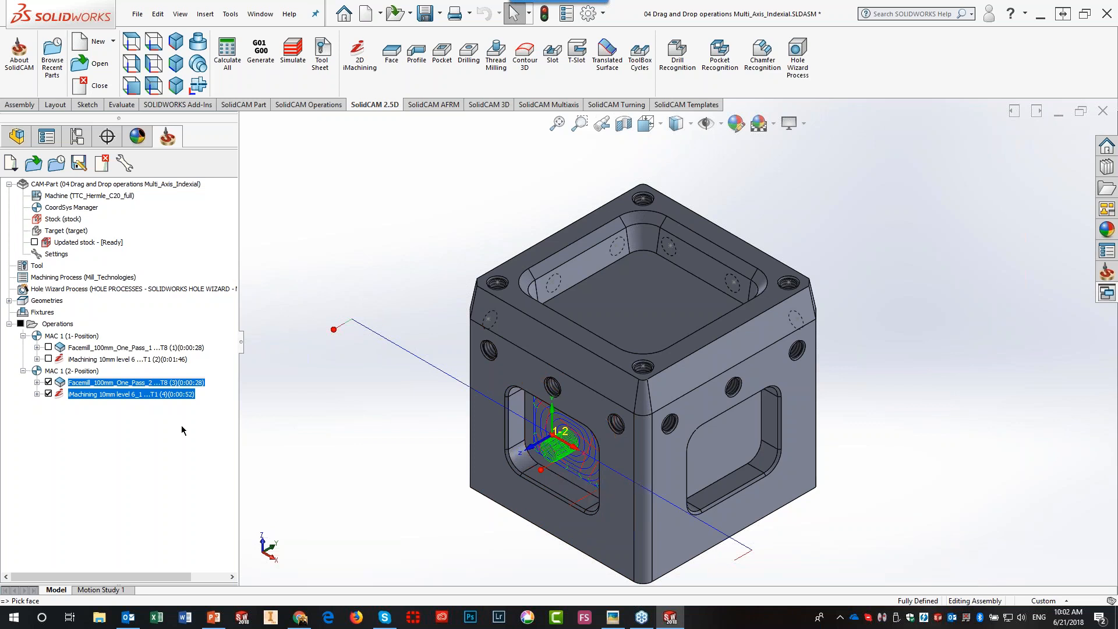
drag(136, 395, 749, 451)
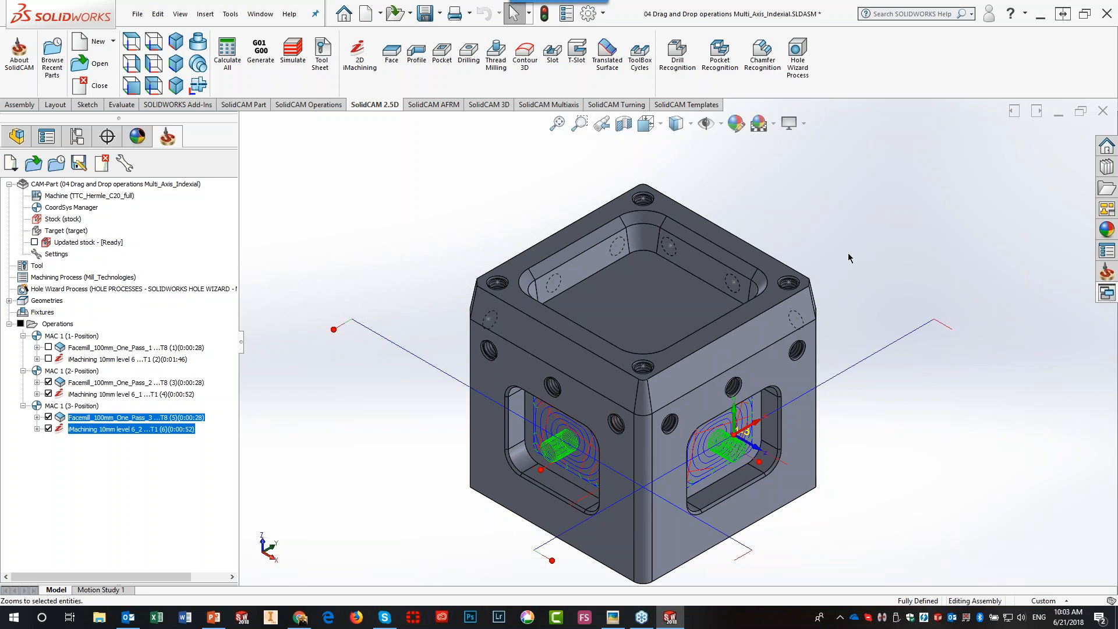
click(20, 324)
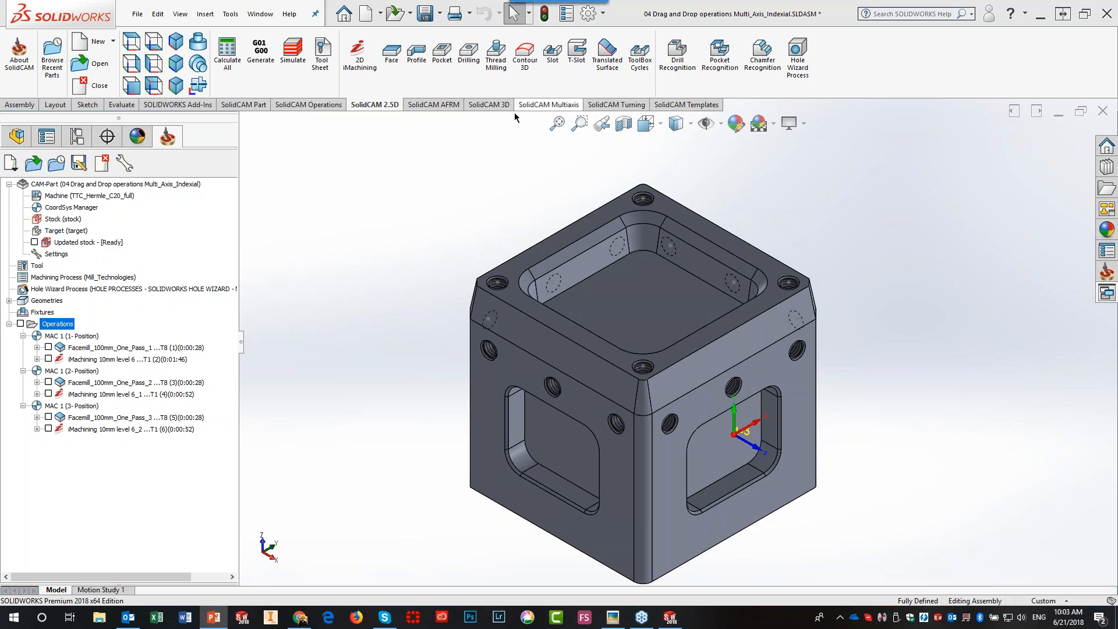
- Open the CAM-Part file 08 POCKET FIXTURE PROTECTION.prz
click(35, 169)
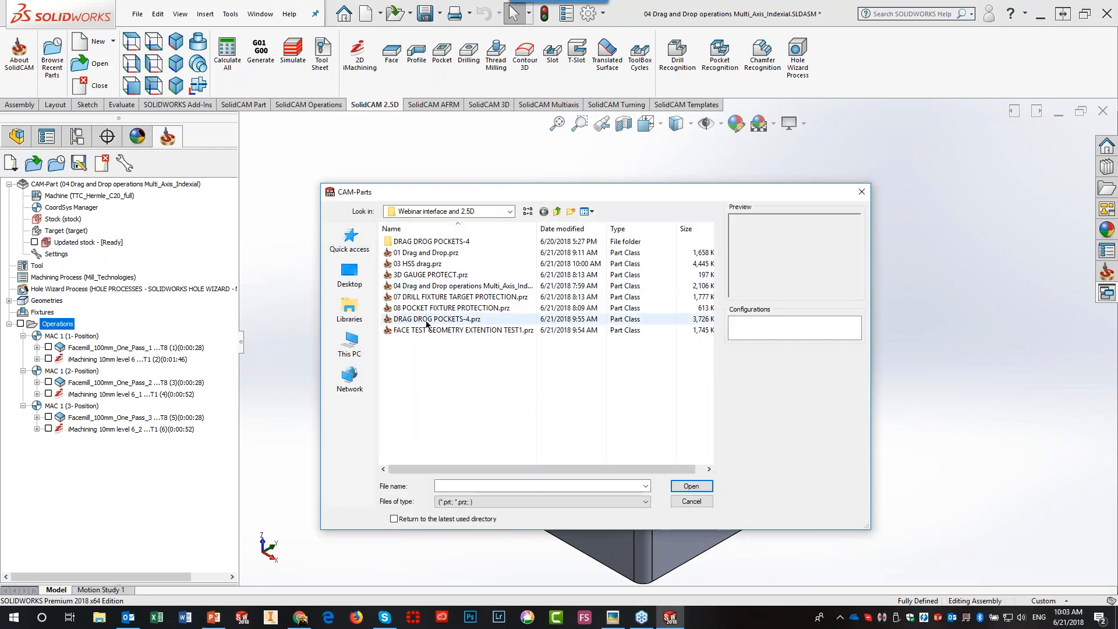
click(431, 309)
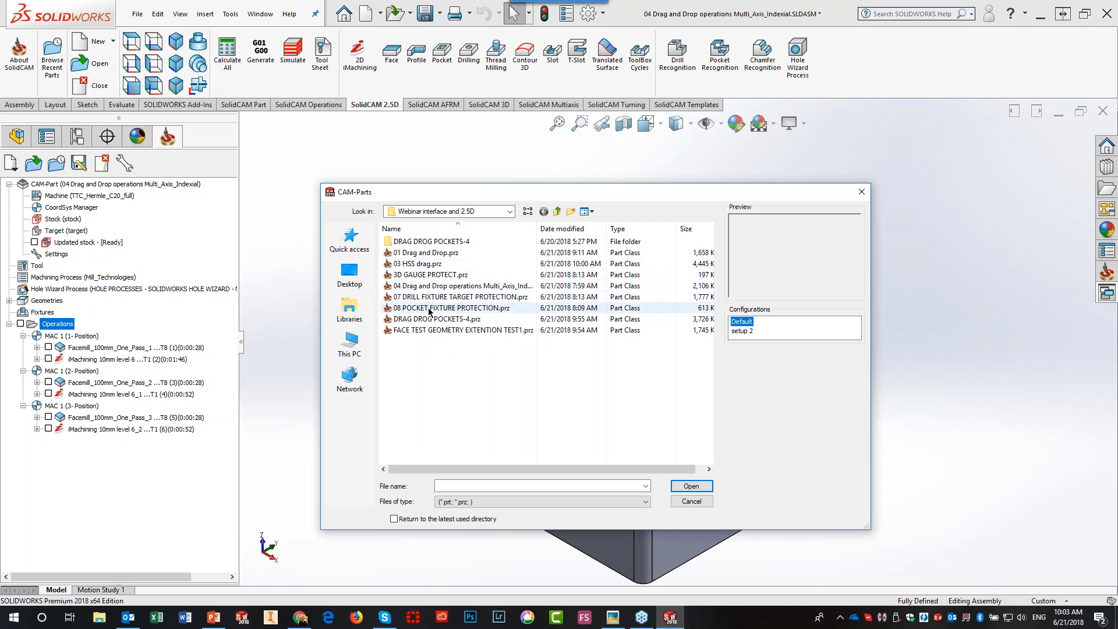
click(691, 485)
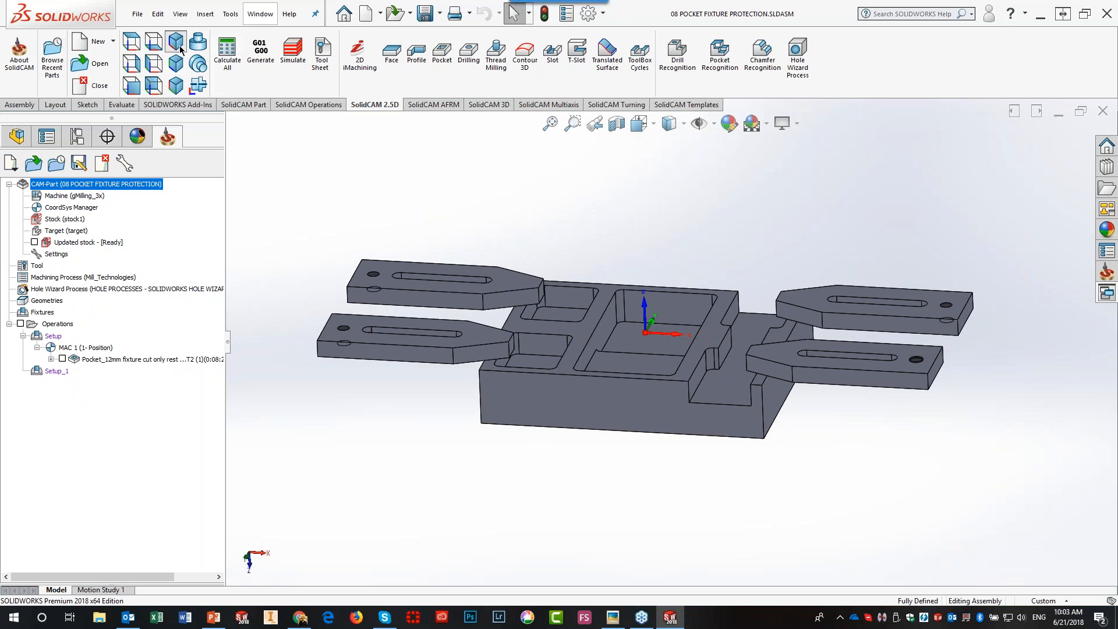
key(ctrl+7)
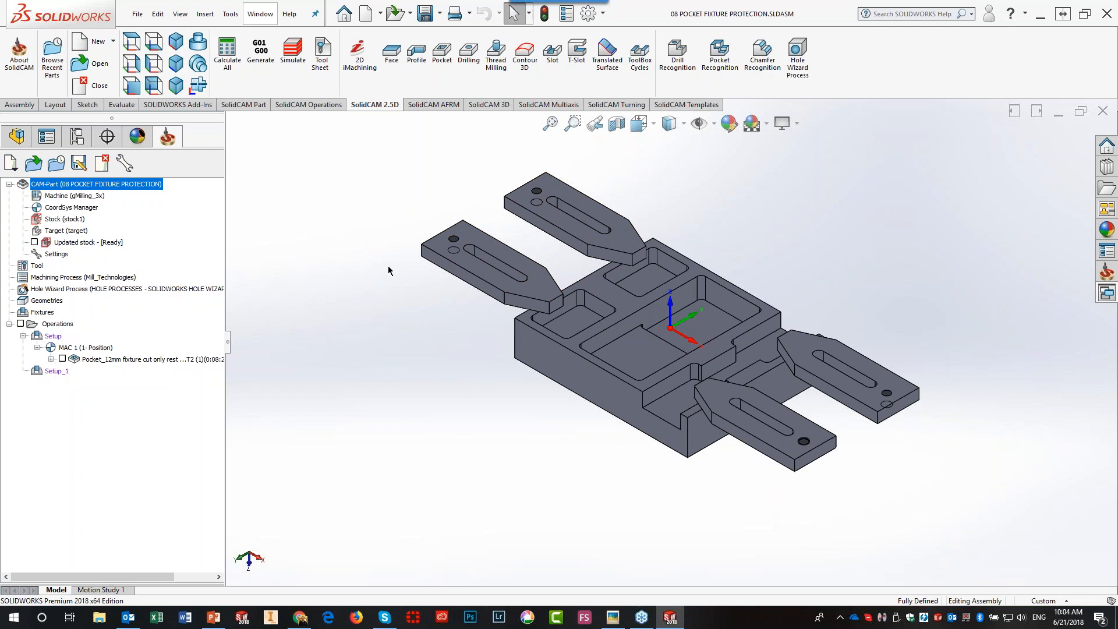
click(77, 137)
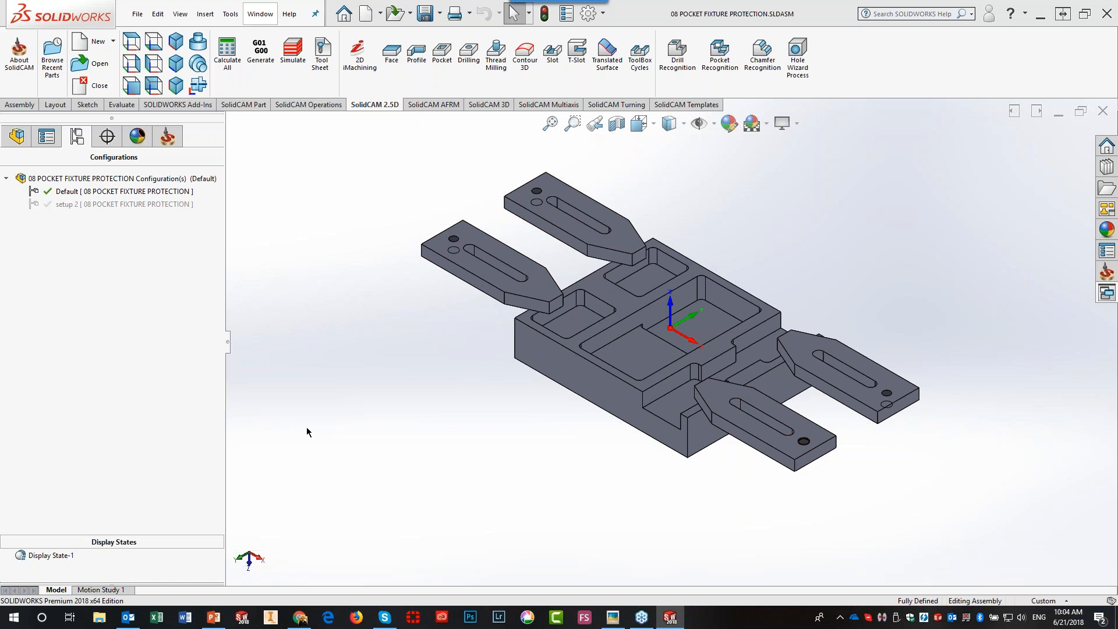
double_click(68, 206)
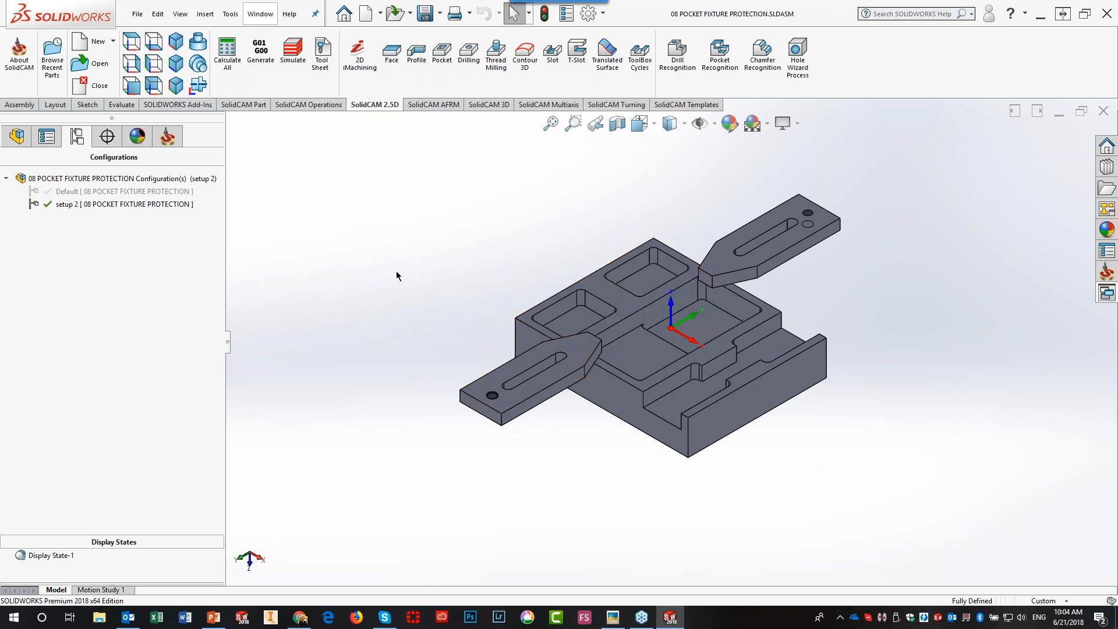
double_click(123, 193)
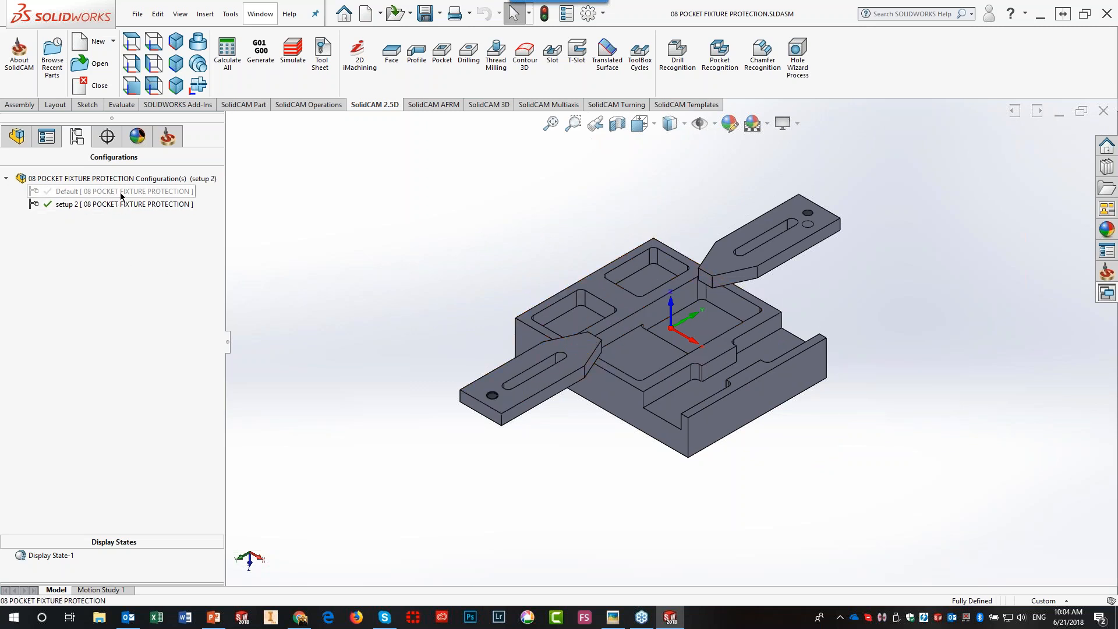
click(168, 138)
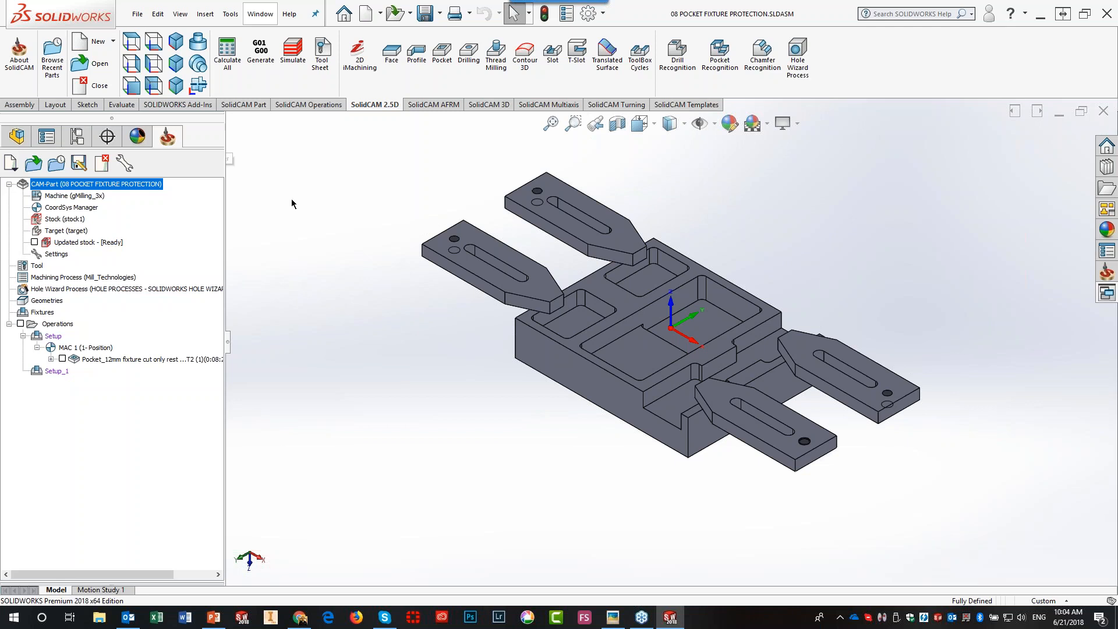
- Open the Pocket_12mm fixture cut operation and preview its contour2 geometry on the model
double_click(110, 359)
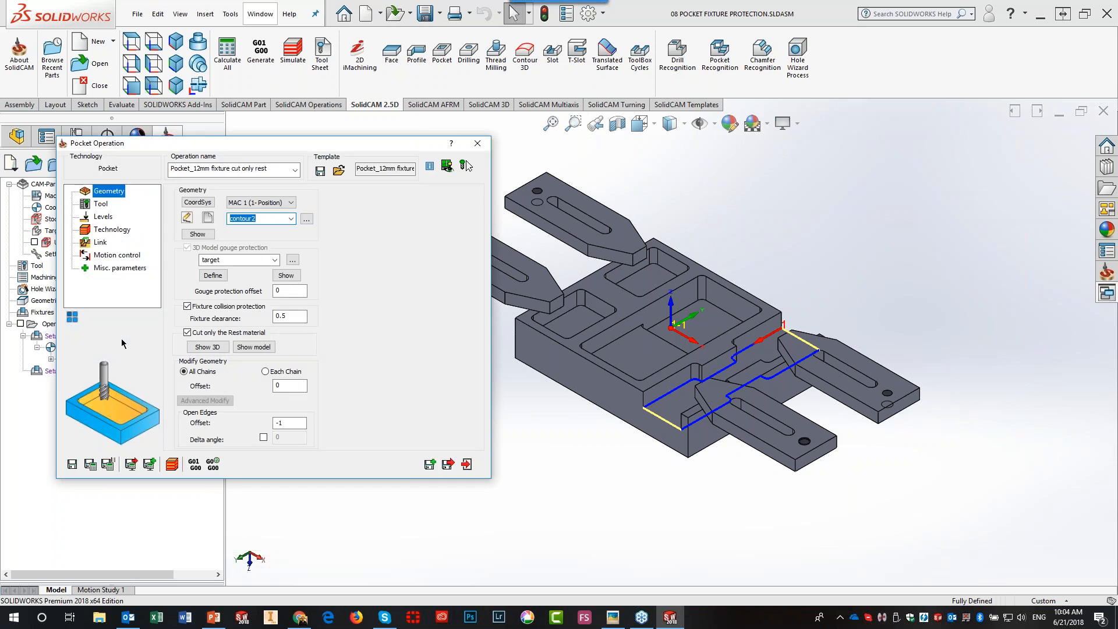
click(198, 234)
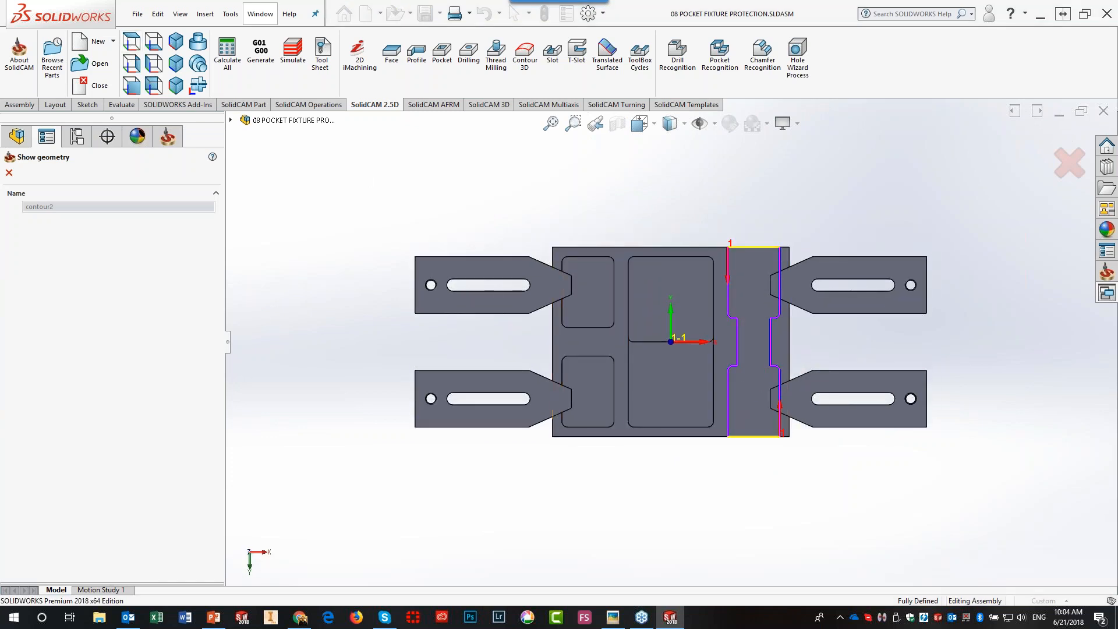
click(8, 173)
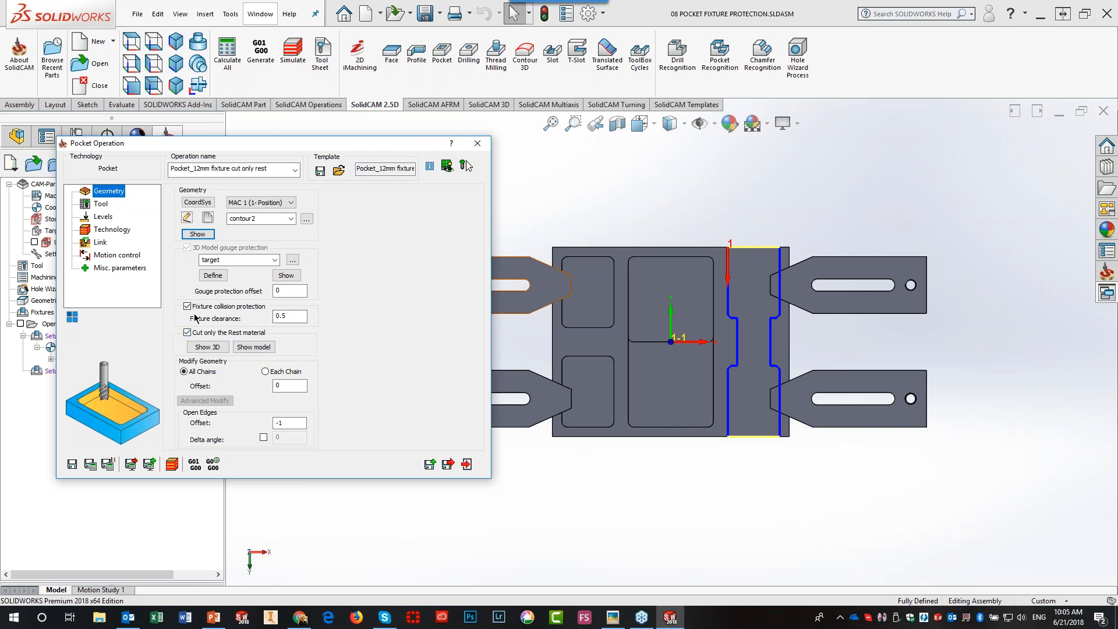
- Run the fixture-cut pocket in SolidVerify at reduced speed in isometric view, orbiting the machined step
click(172, 466)
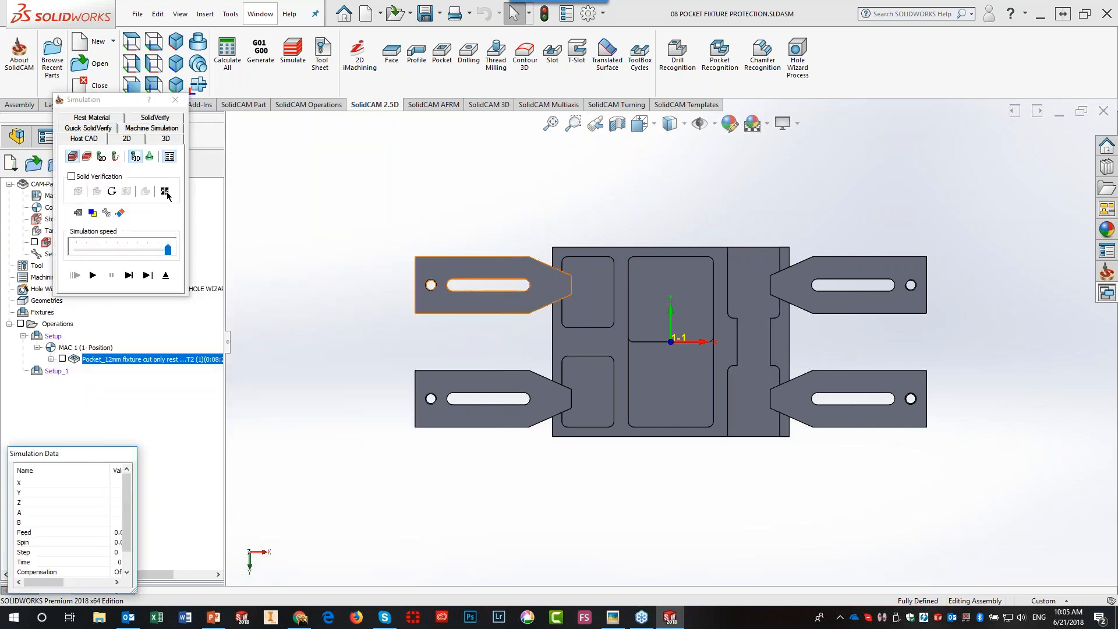
click(163, 120)
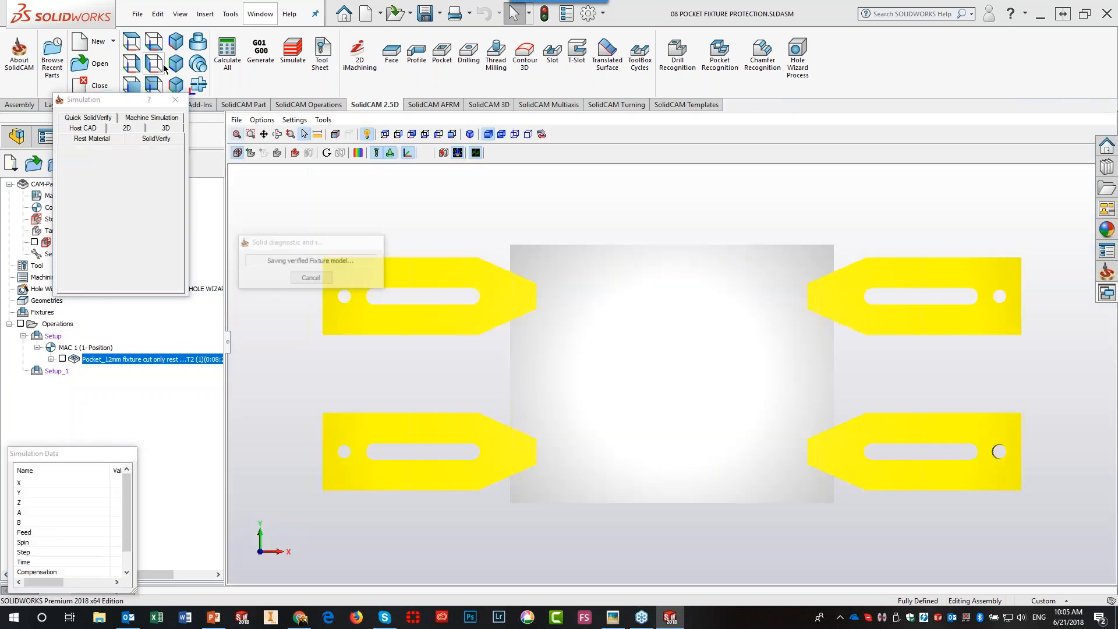
click(470, 134)
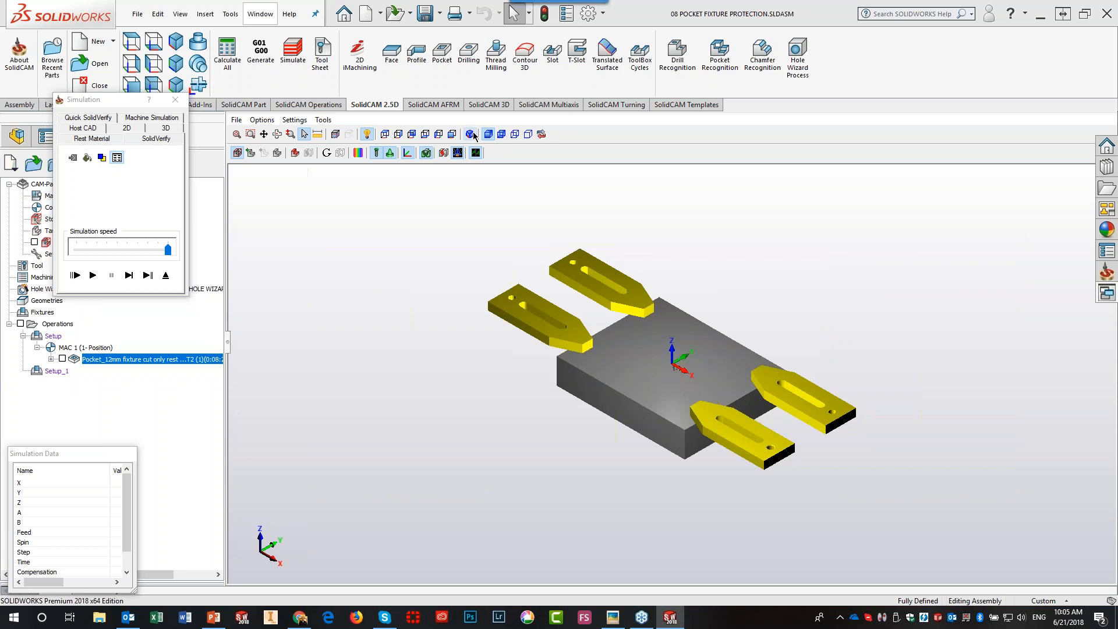
scroll(661, 385, up, 3)
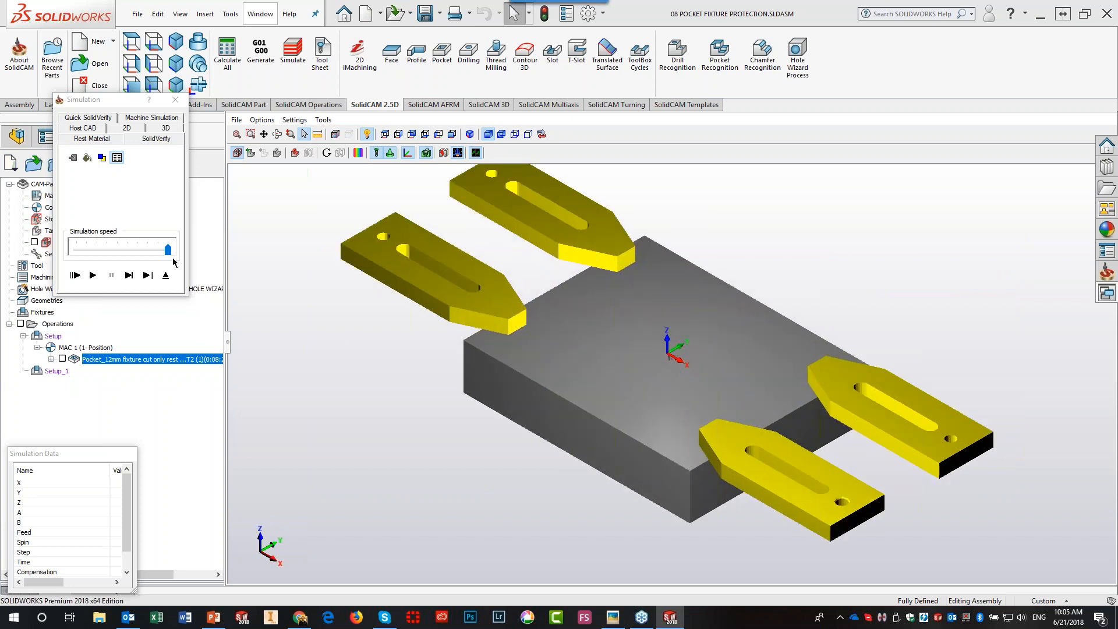
drag(168, 249, 128, 254)
click(93, 275)
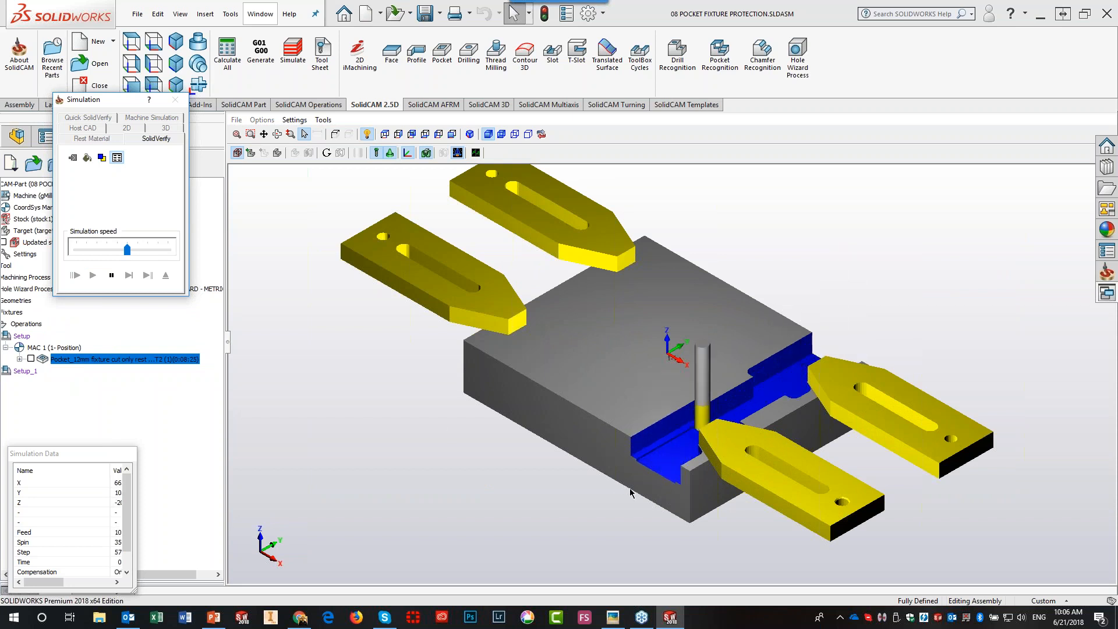
middle_drag(563, 499, 564, 502)
scroll(564, 499, down, 2)
scroll(564, 499, down, 2)
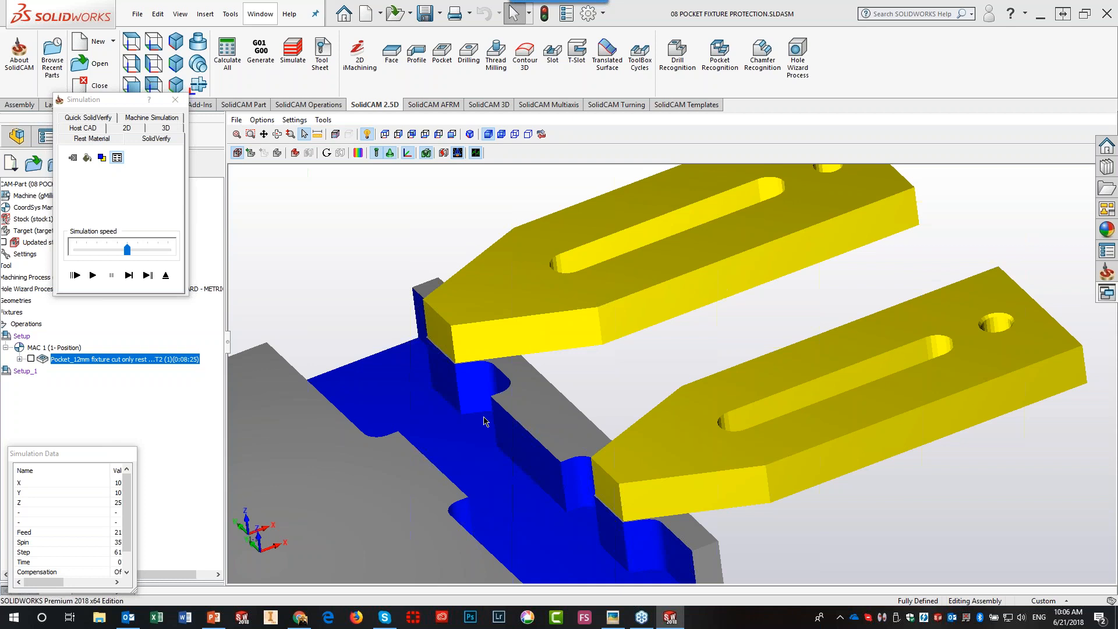
- Exit the simulation, save the pocket operation, and review Setup_1's fixture table without keeping changes
click(166, 274)
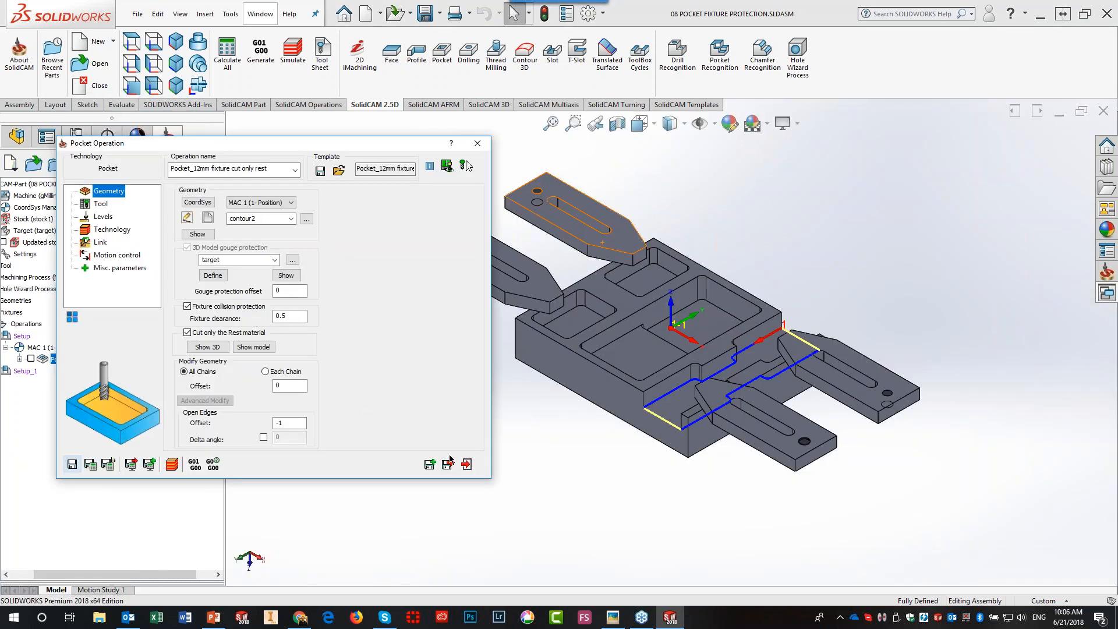
click(466, 464)
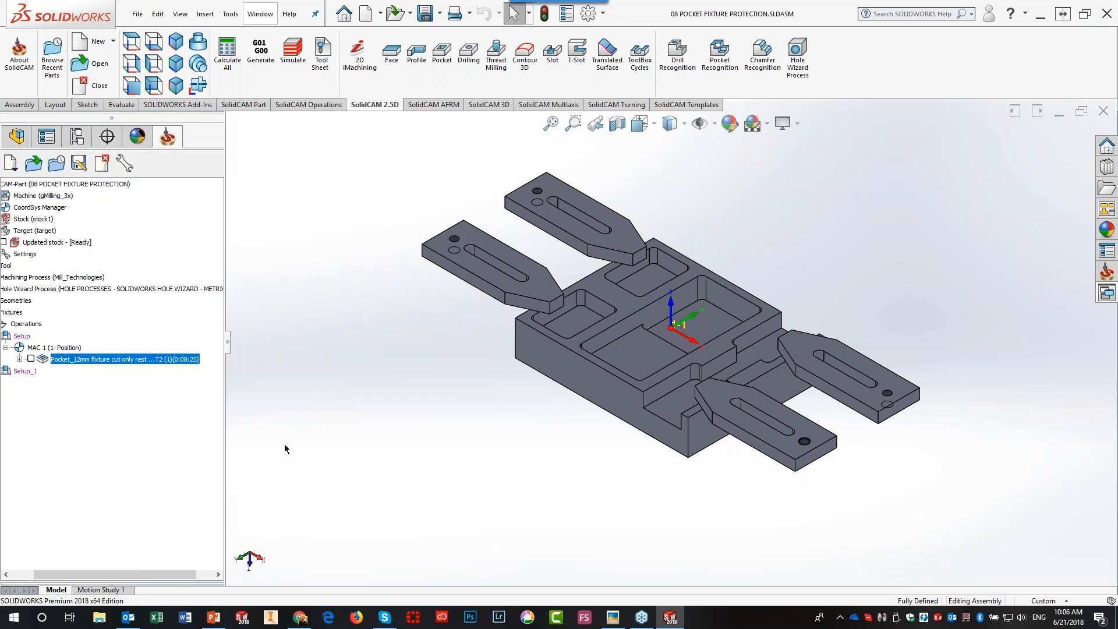
right_click(32, 371)
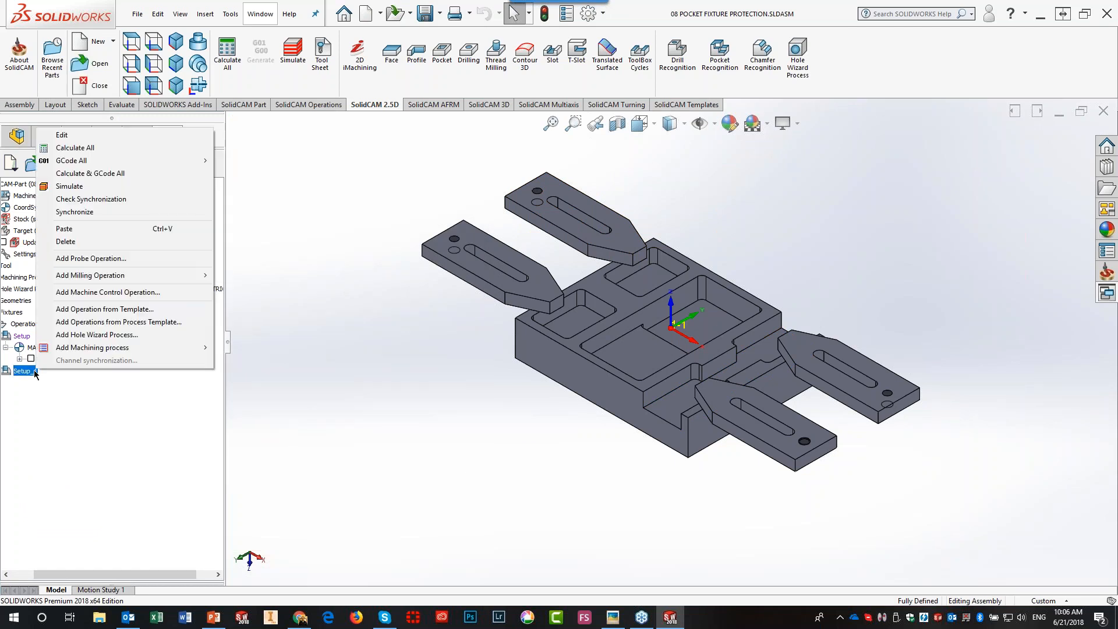
click(73, 135)
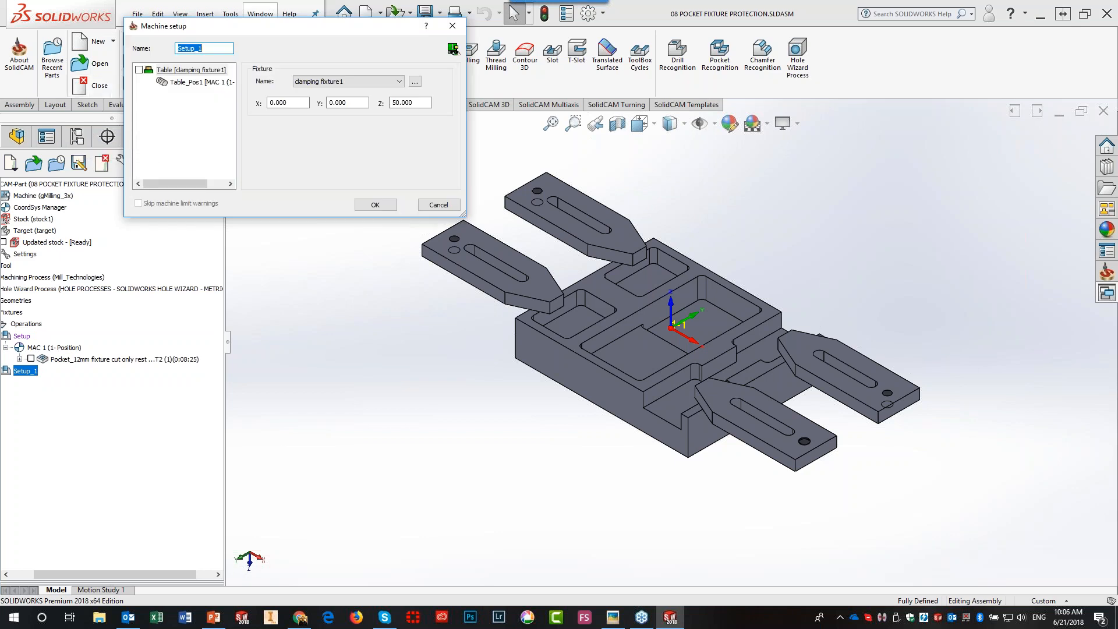
click(139, 70)
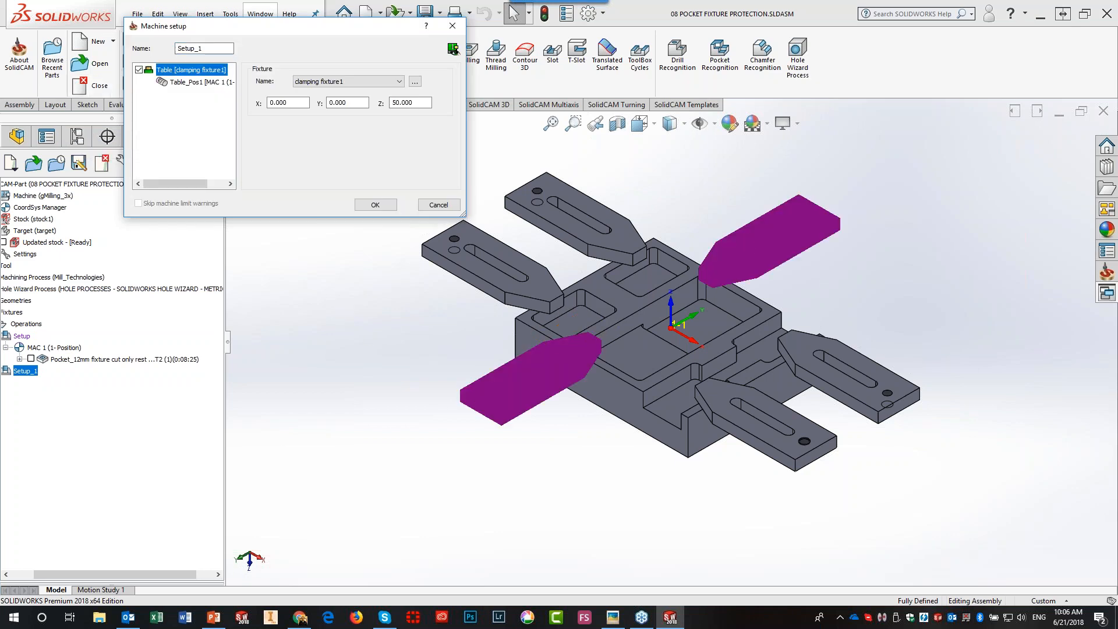
click(435, 206)
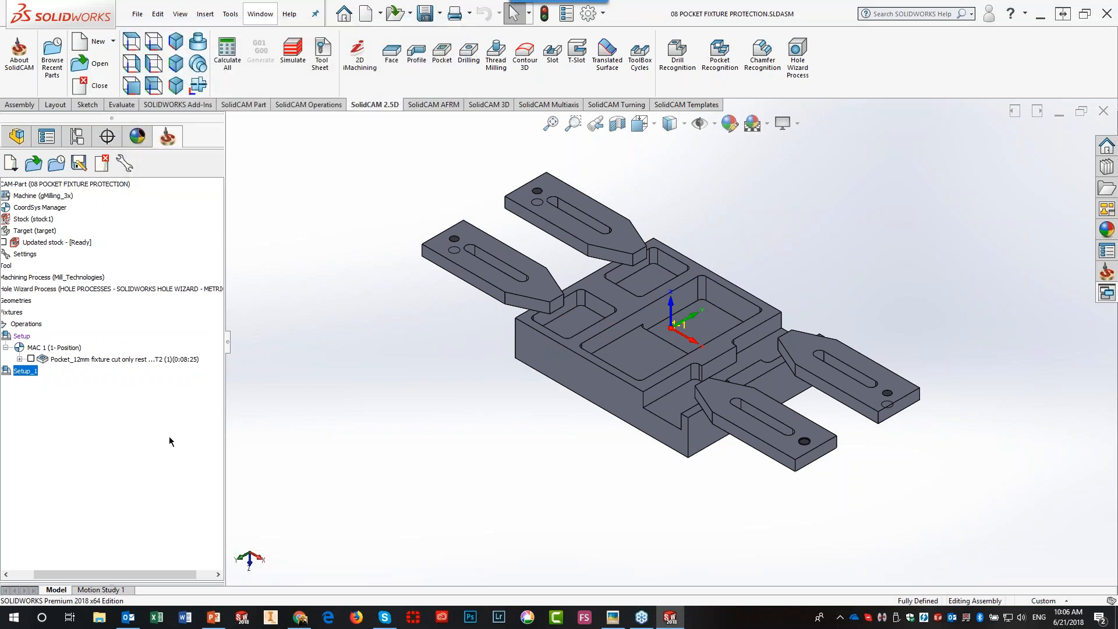
- Copy the Pocket_12mm fixture cut operation and paste it into Setup_1 as Pocket_12mm fixture cut only rest_1
right_click(77, 361)
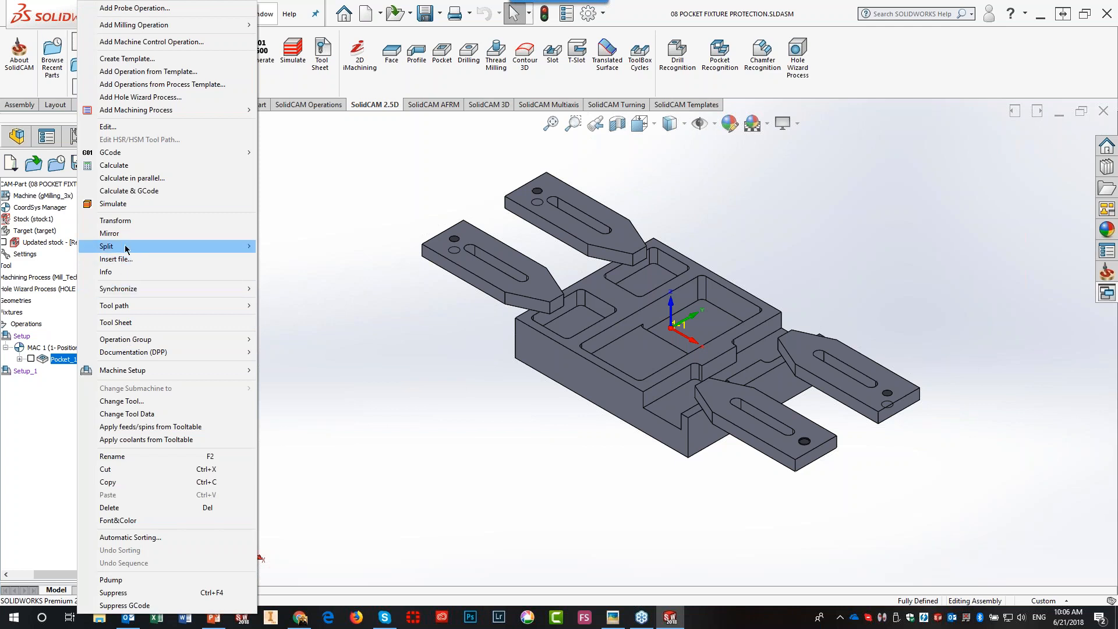
click(124, 487)
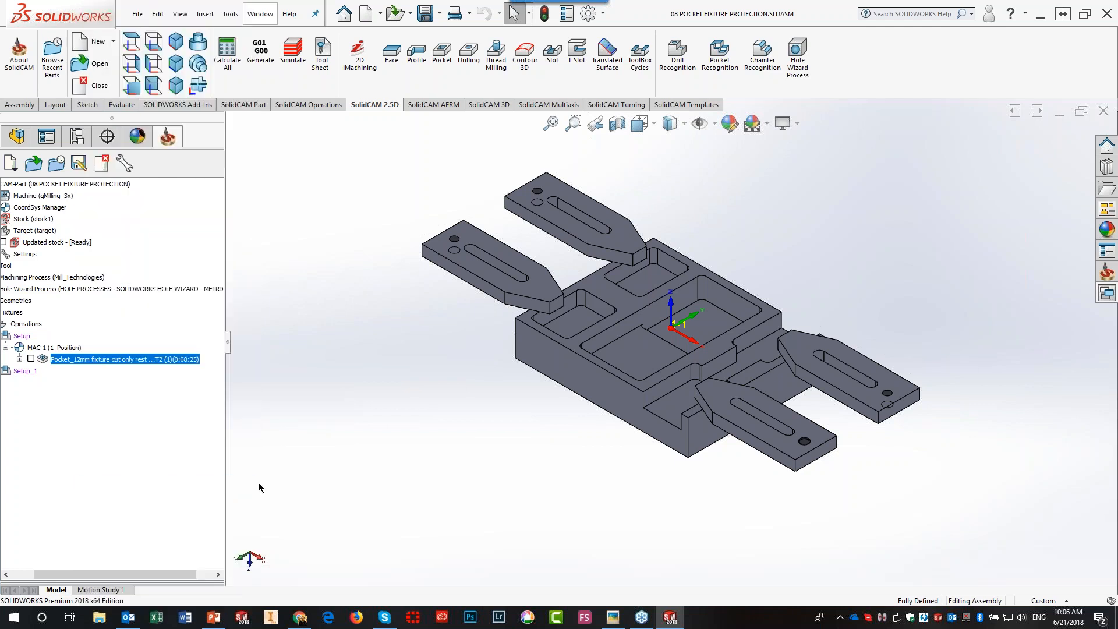
click(30, 372)
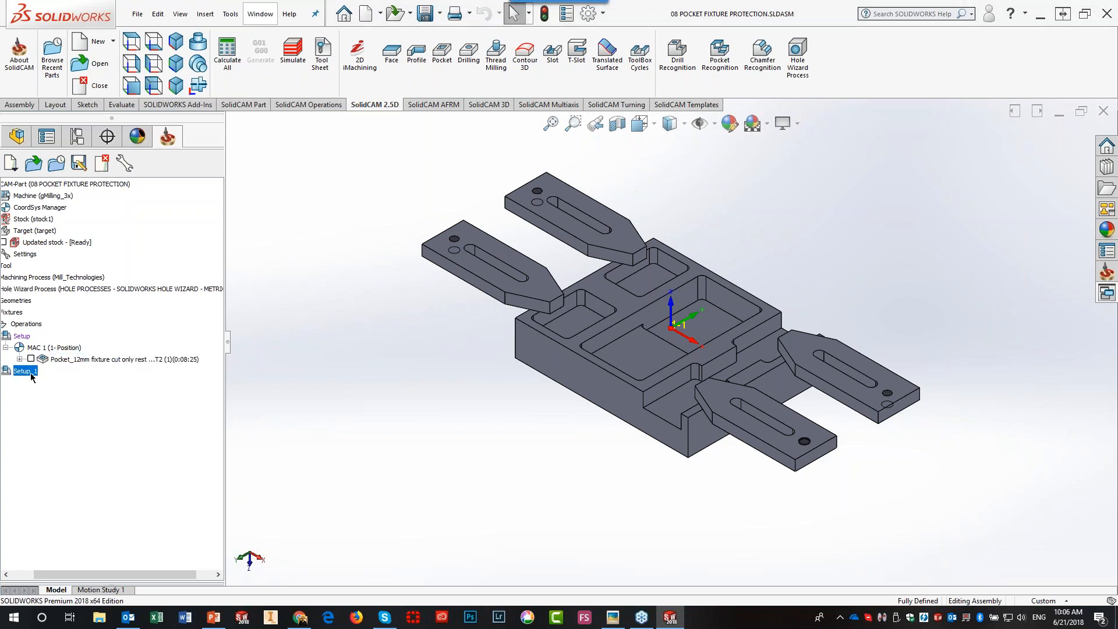
right_click(31, 374)
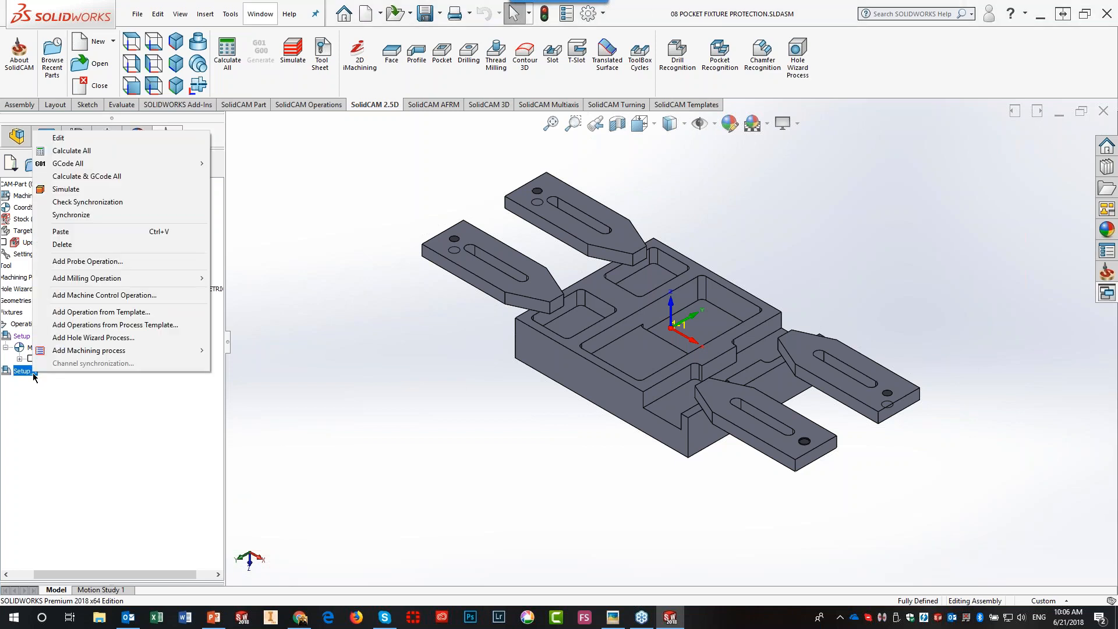
click(88, 233)
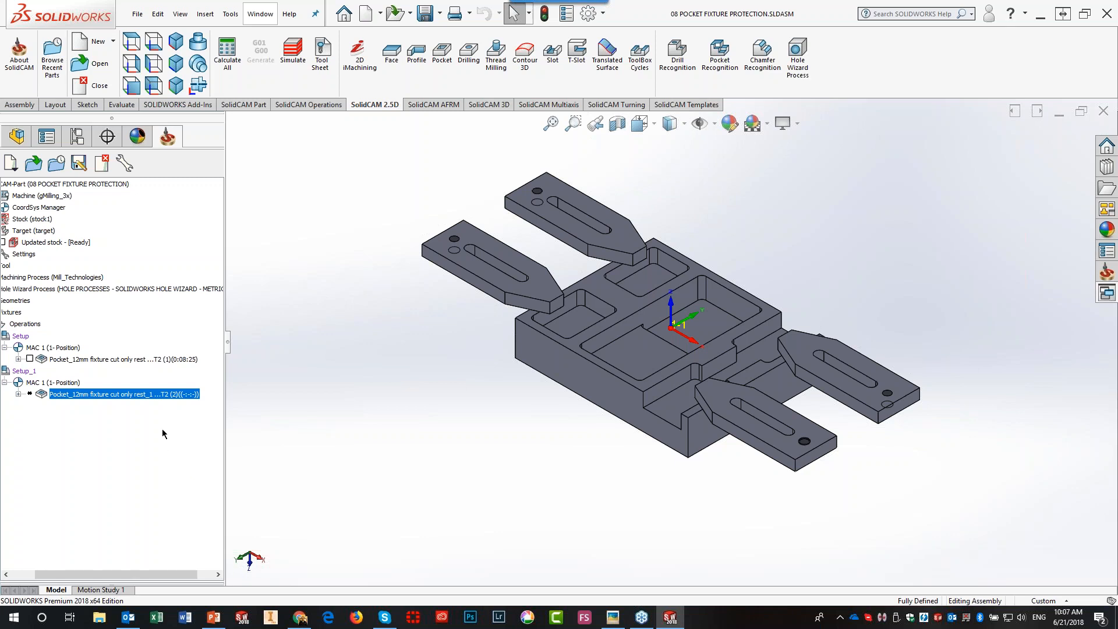
- Calculate the pasted Setup_1 rest pocket, giving a 0:01:50 toolpath, and bring up its simulation
double_click(153, 394)
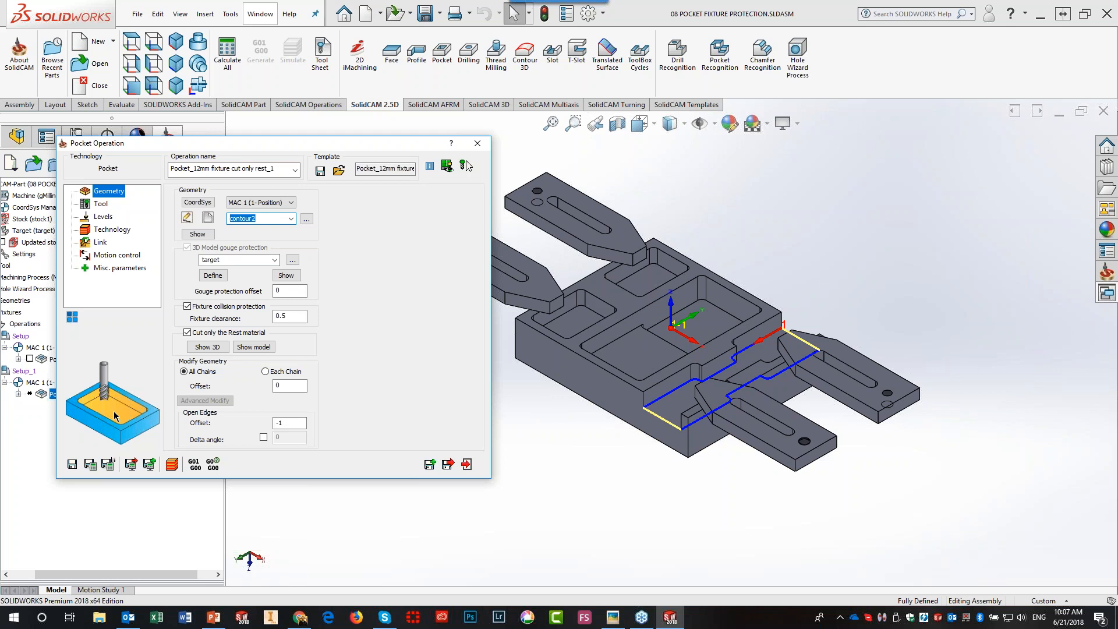
click(91, 464)
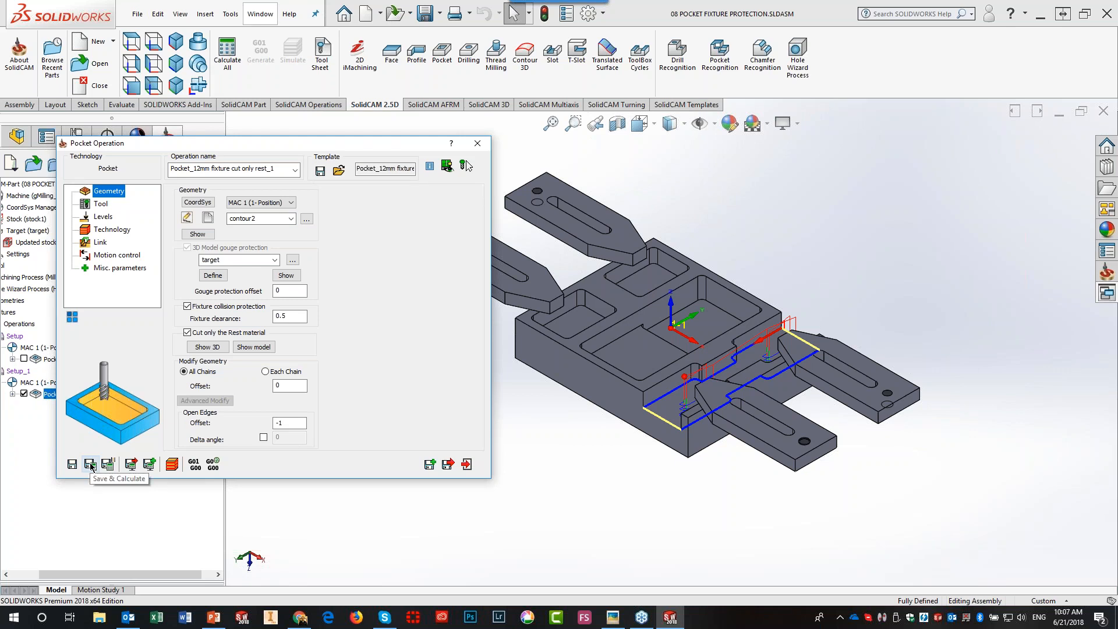
click(467, 464)
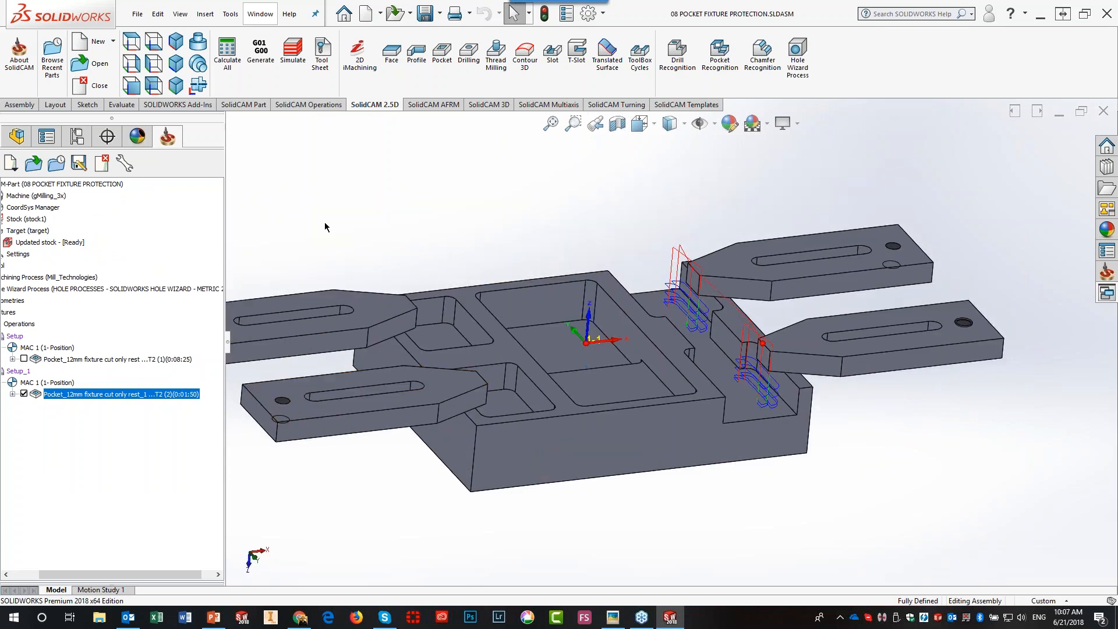
click(297, 48)
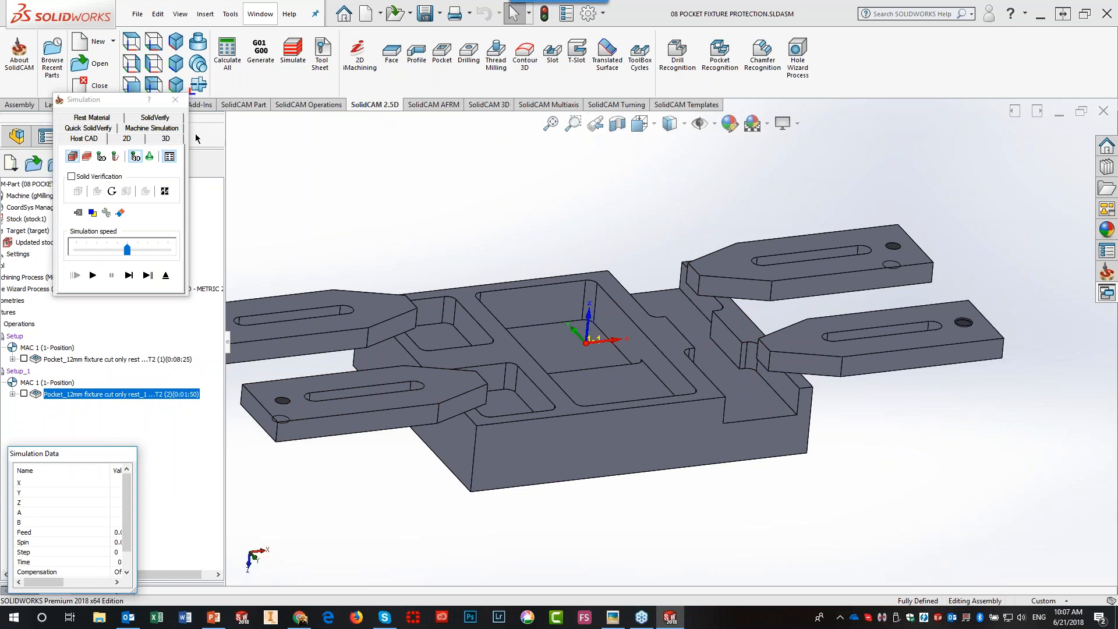
- Play the Setup_1 rest pocket in SolidVerify, cutting only material formerly under the clamps, then exit
click(171, 118)
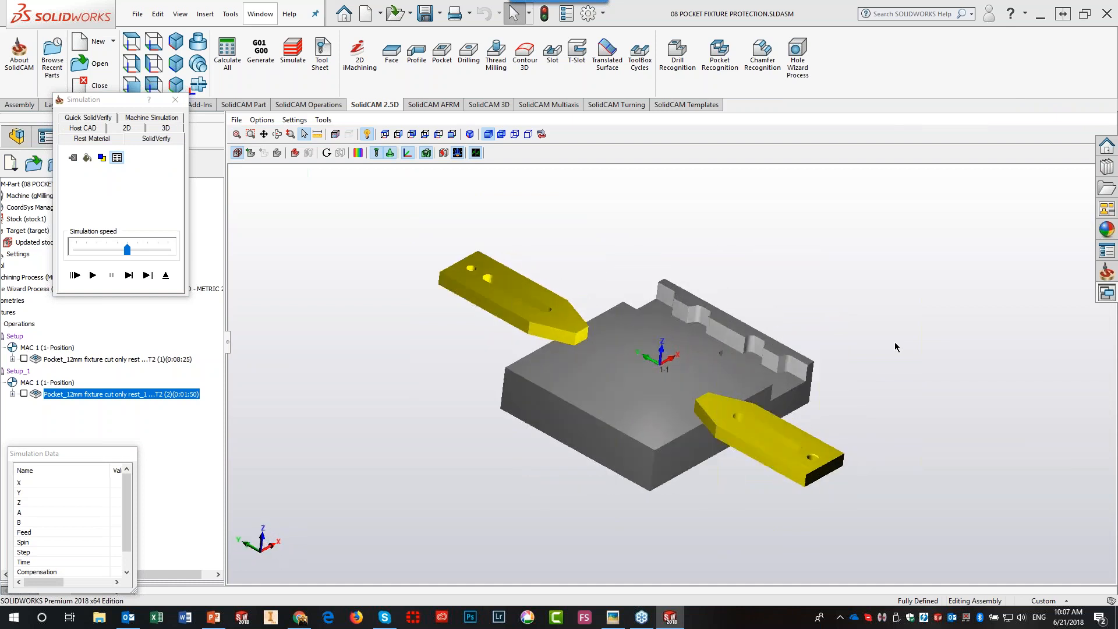
click(94, 276)
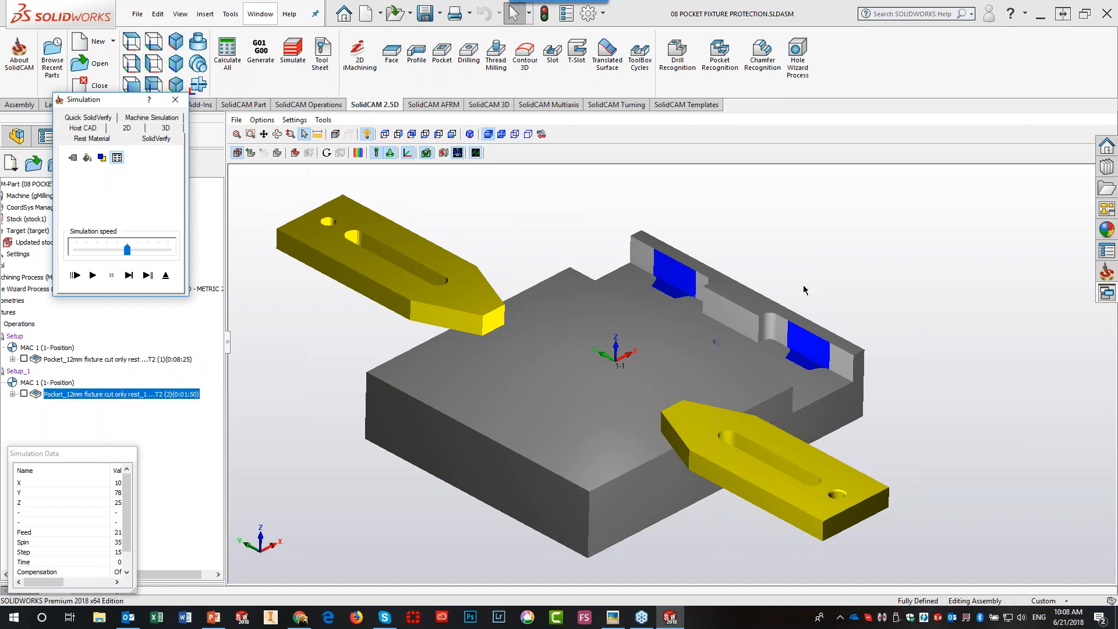
click(165, 276)
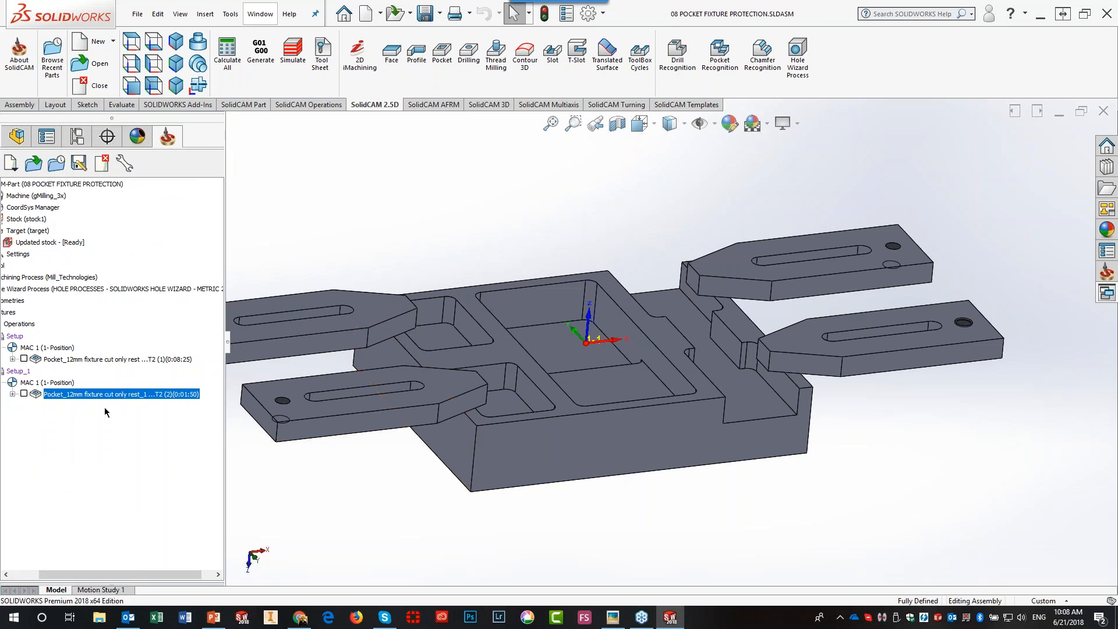
- Delete the Setup_1 pocket copy and start a new pocket operation after Pocket_12mm
click(111, 359)
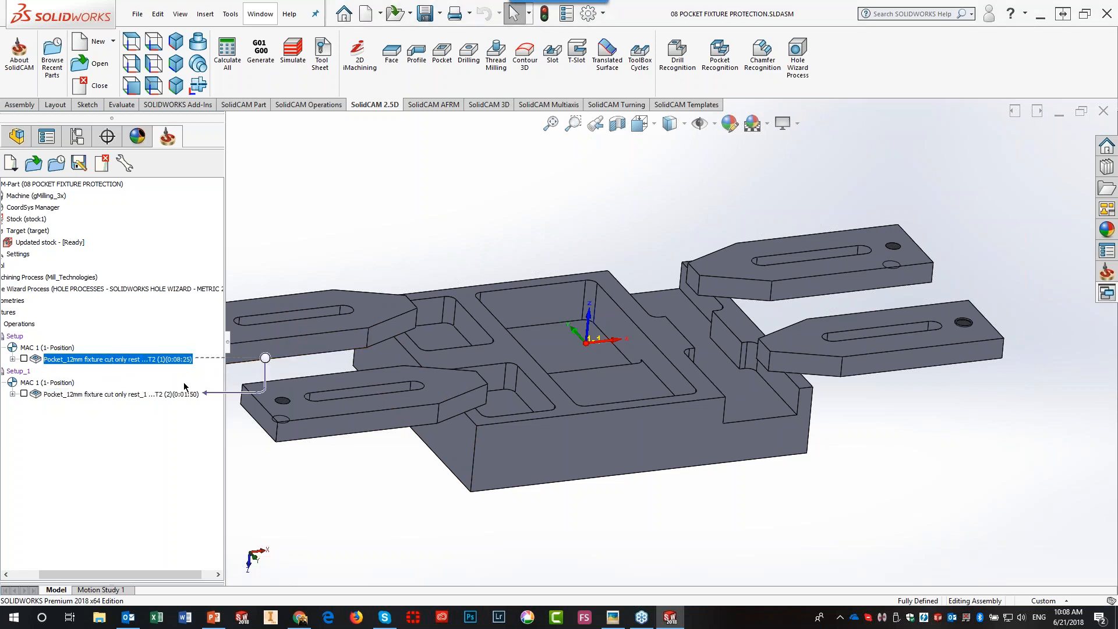
right_click(149, 396)
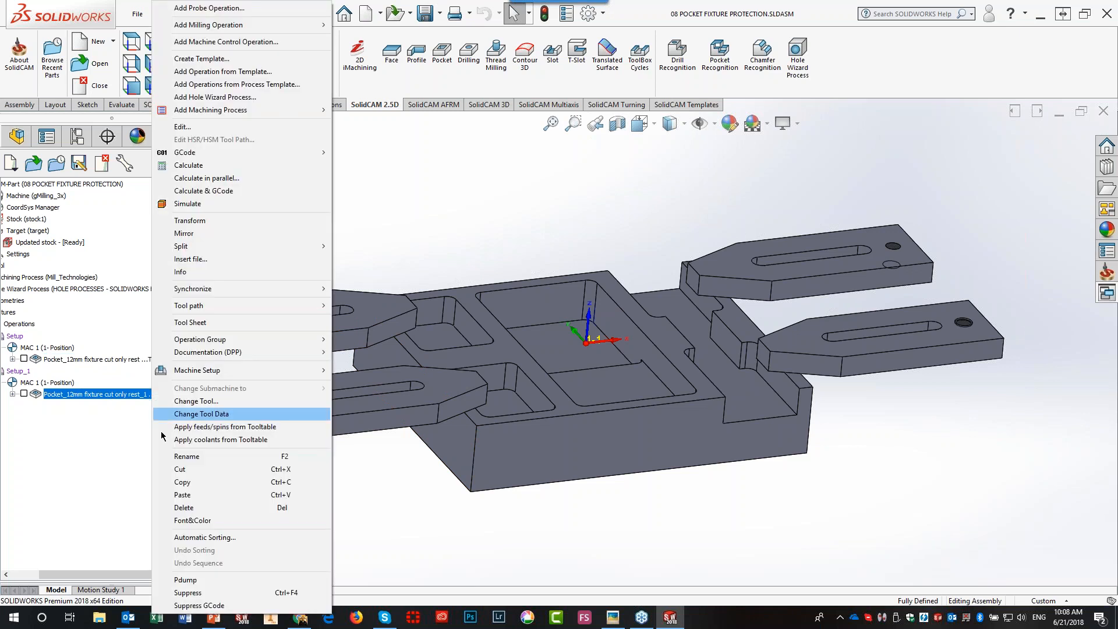
click(182, 508)
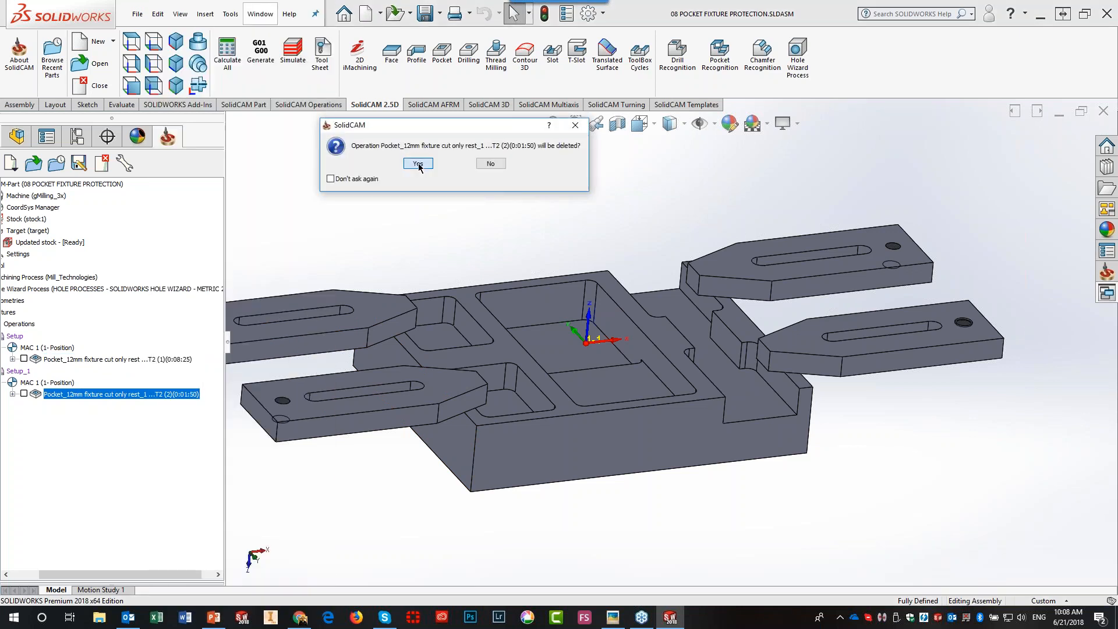
click(417, 165)
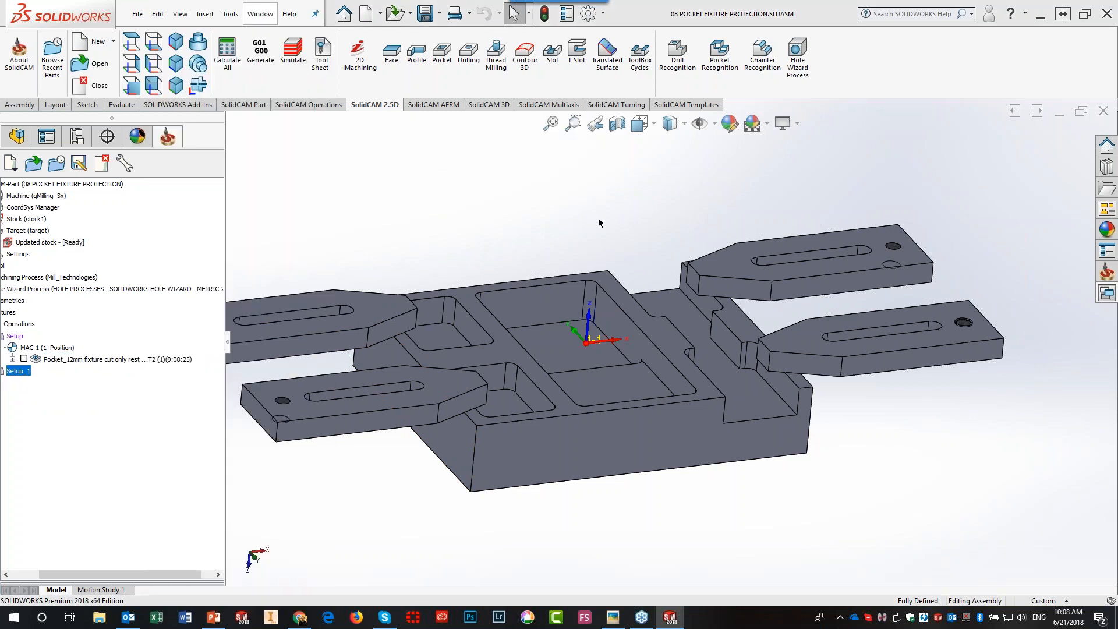
click(151, 360)
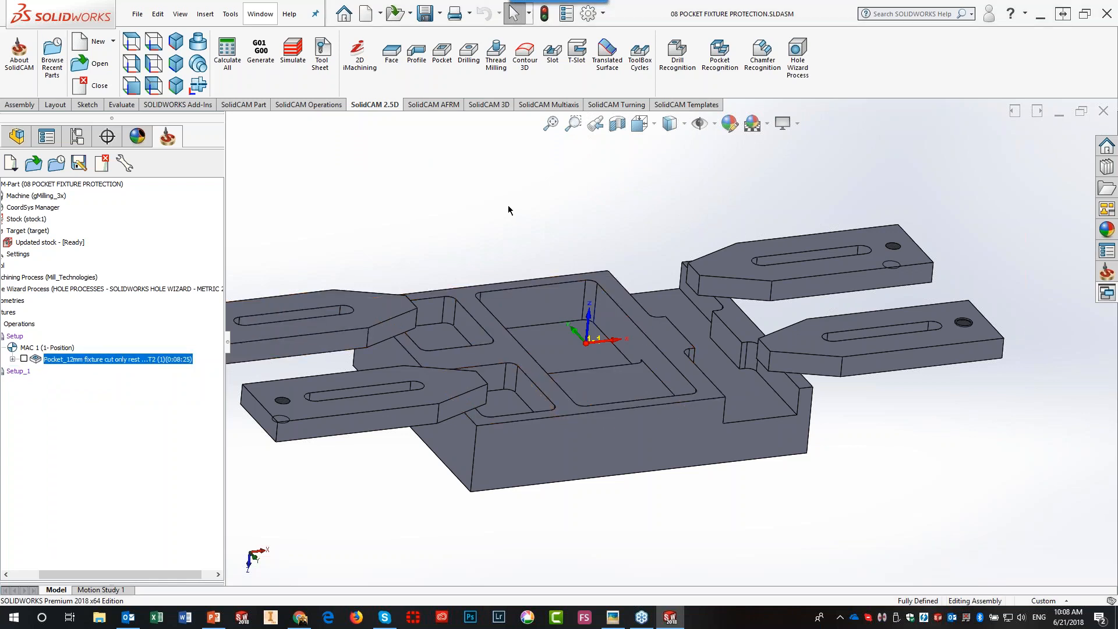
click(438, 80)
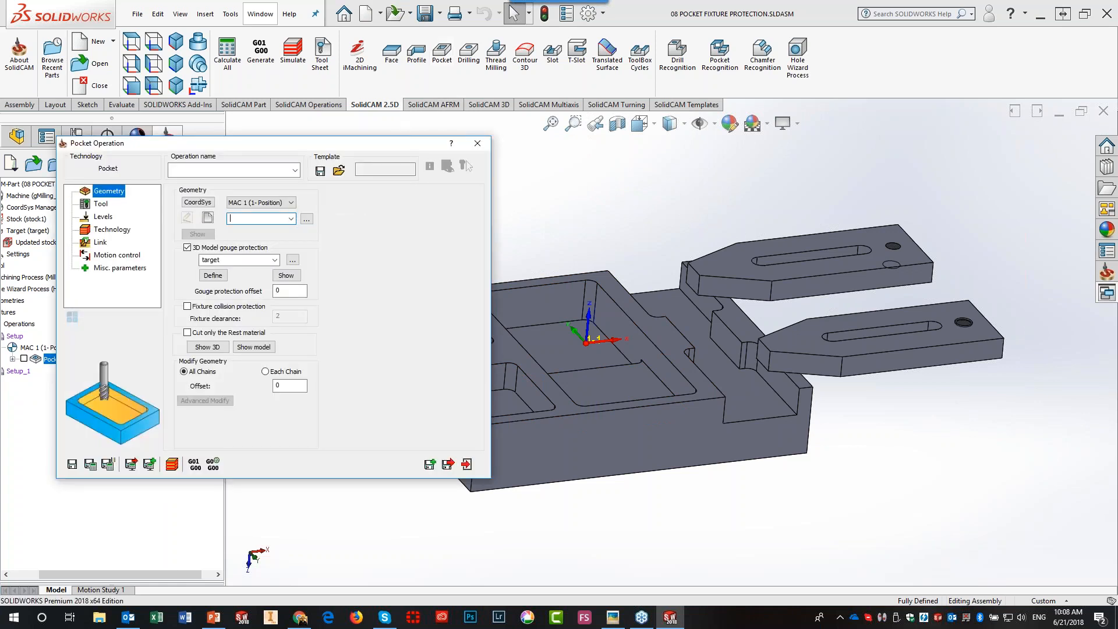
- Chain the central pocket's top edge at constant Z as the one-chain contour geometry
click(210, 221)
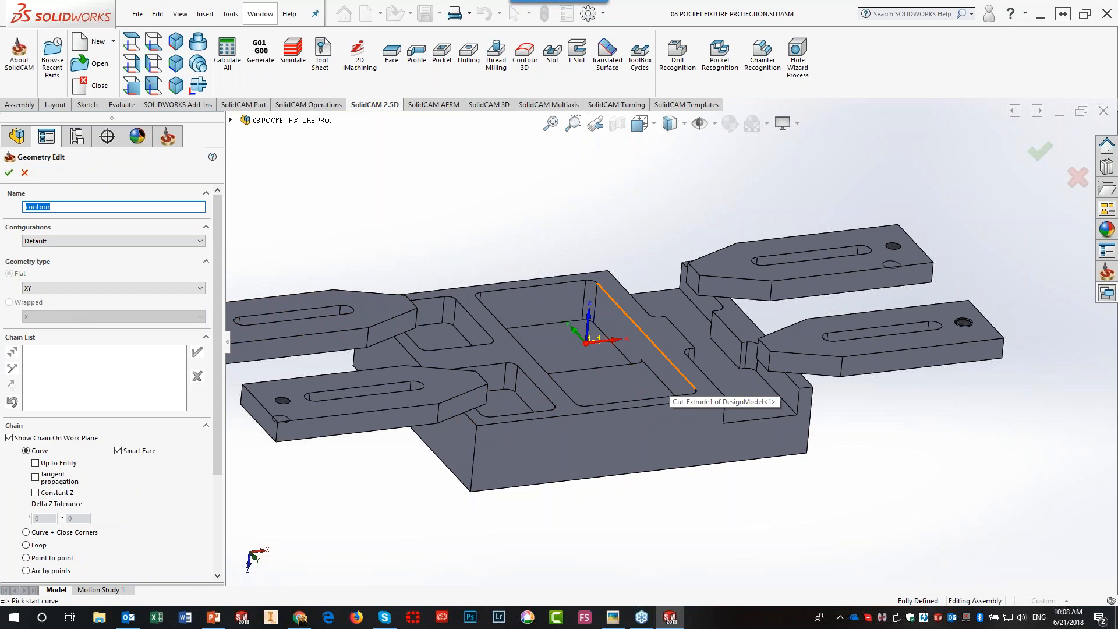
click(684, 377)
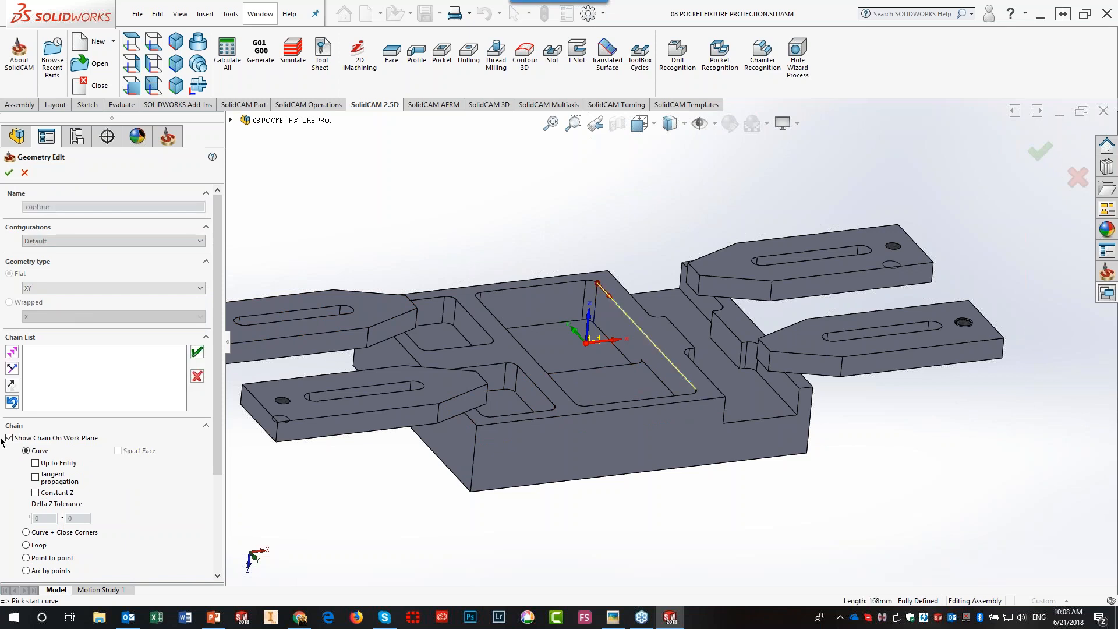
click(35, 492)
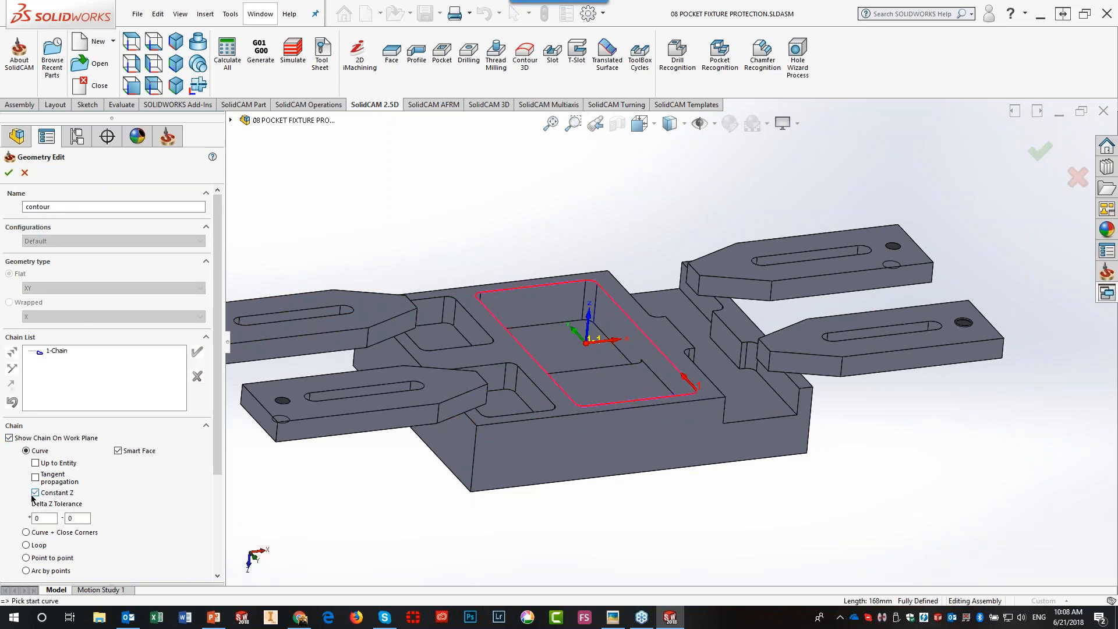
click(9, 172)
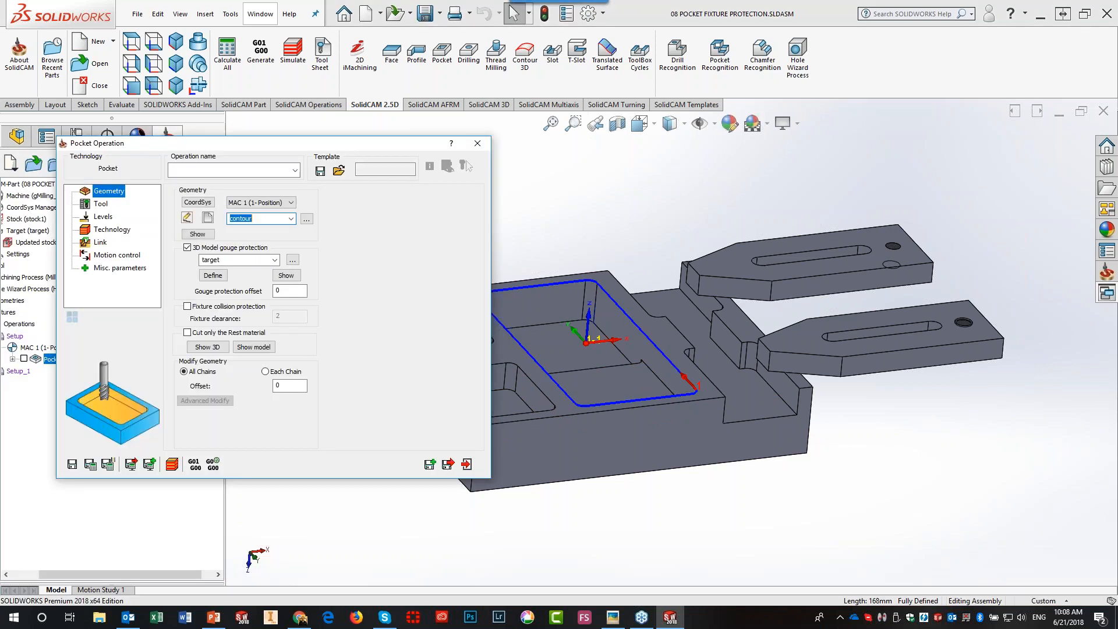
- Assign tool 1, a 10 mm end mill, to the new pocket operation
click(99, 205)
click(221, 371)
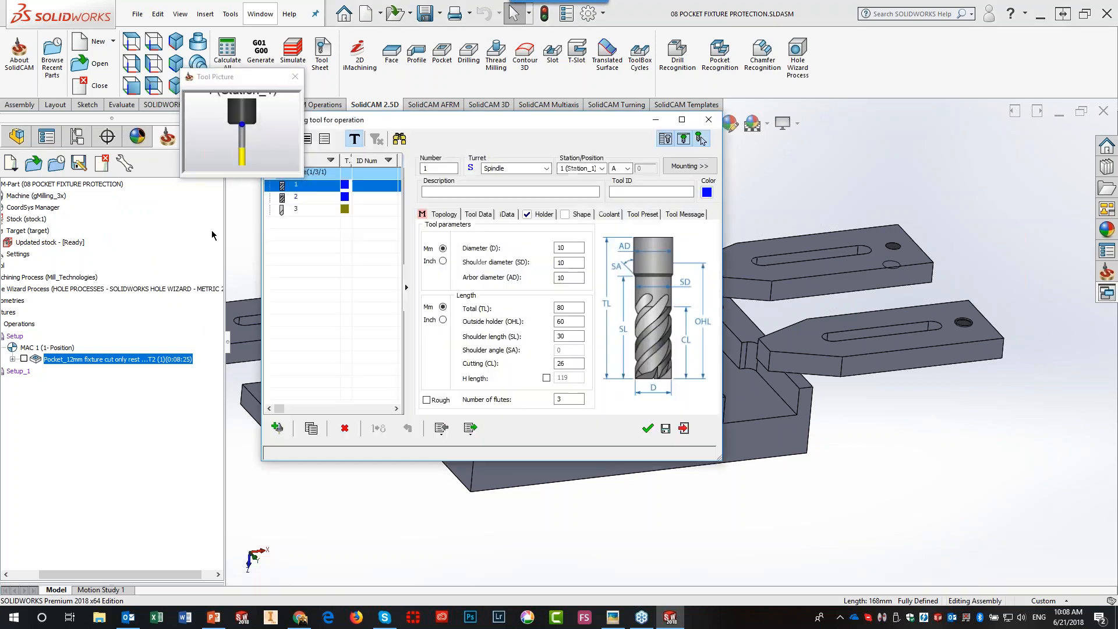
click(647, 429)
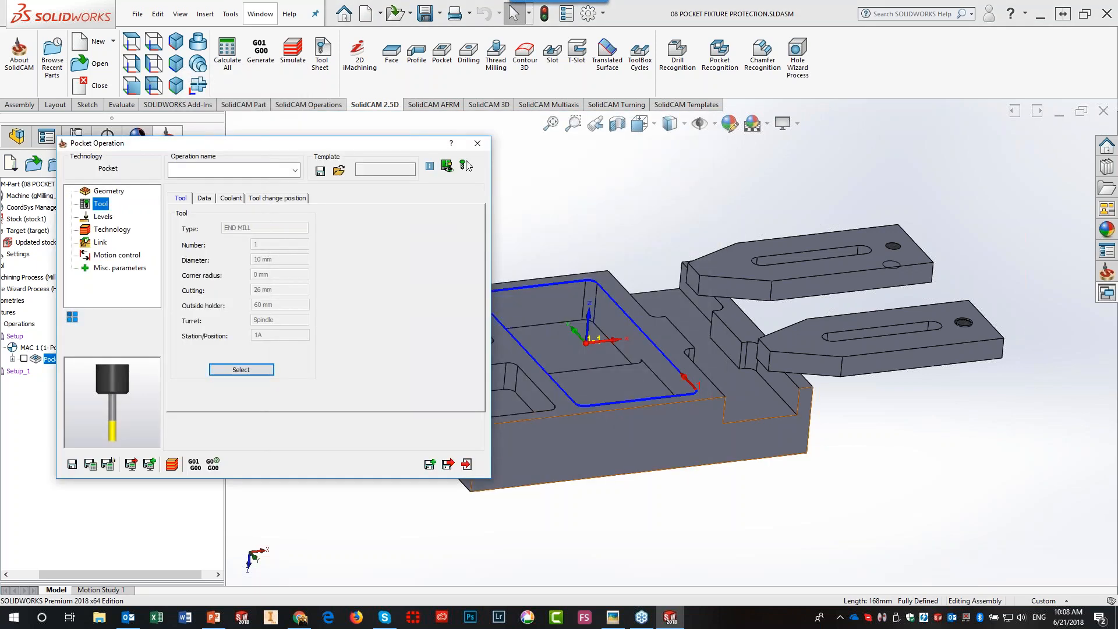
- Set pocket depth 20 from the floor and step down 5, calculate P_contour, then hide its toolpath
click(102, 219)
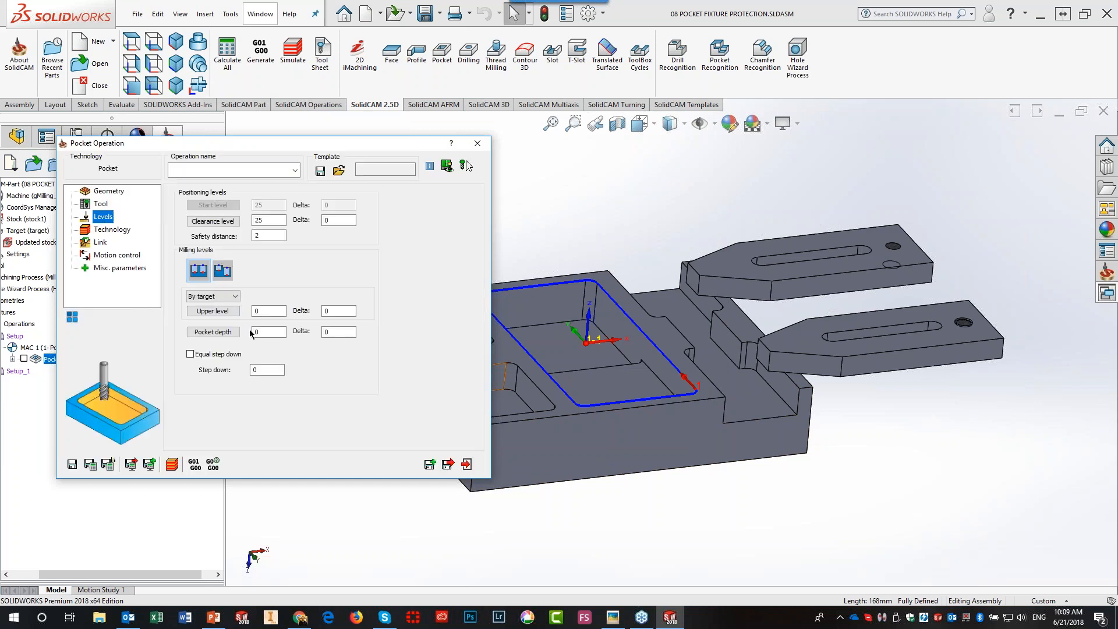
click(259, 331)
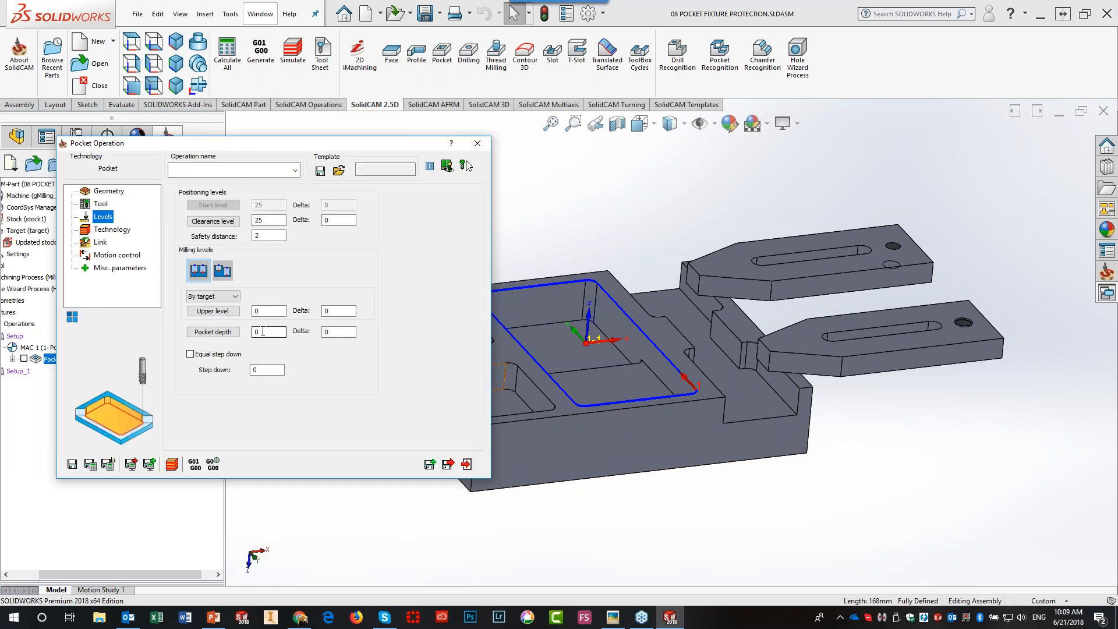
click(600, 382)
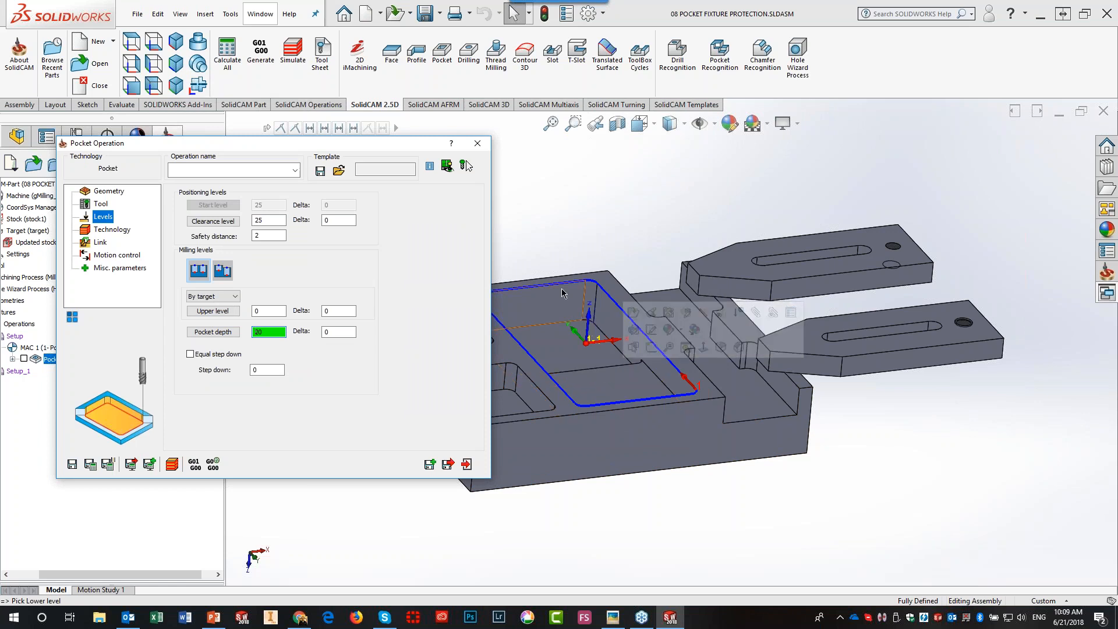
click(604, 396)
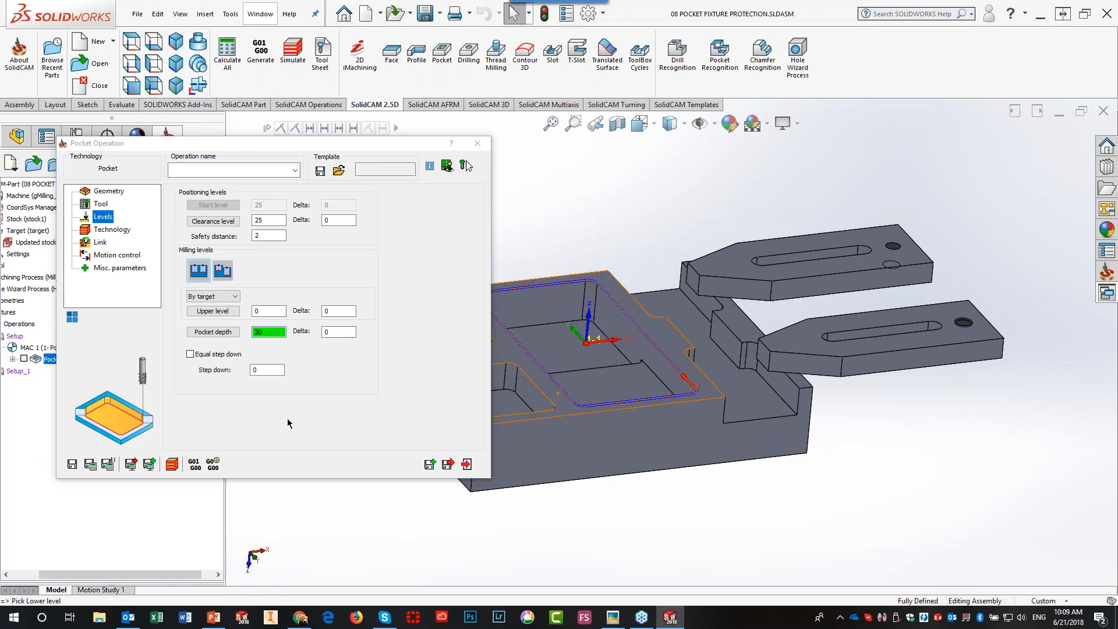
click(254, 370)
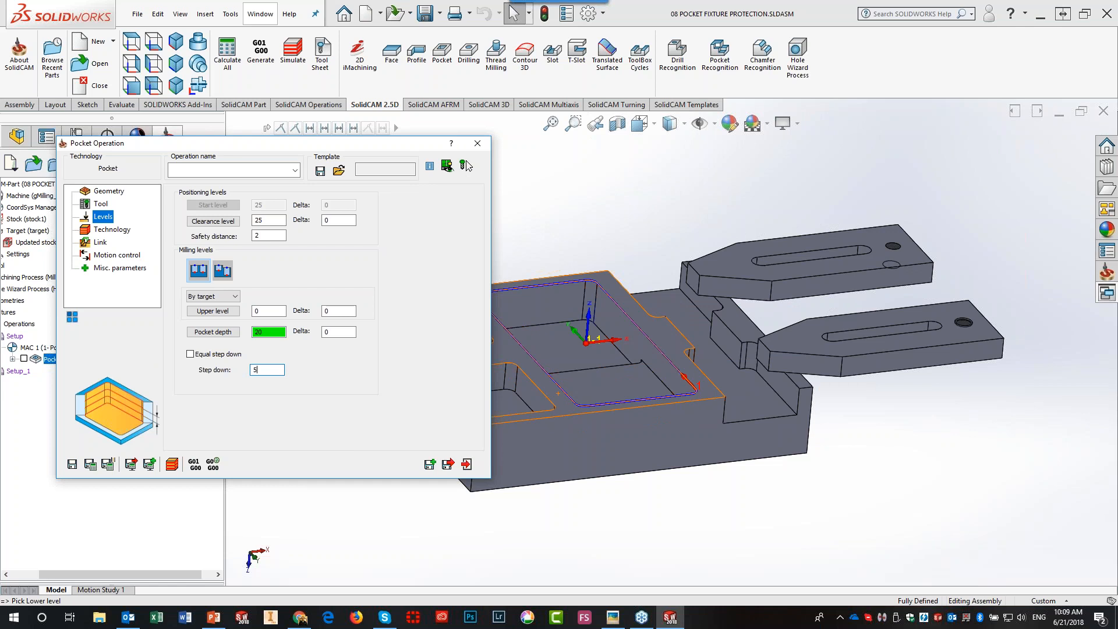
click(94, 468)
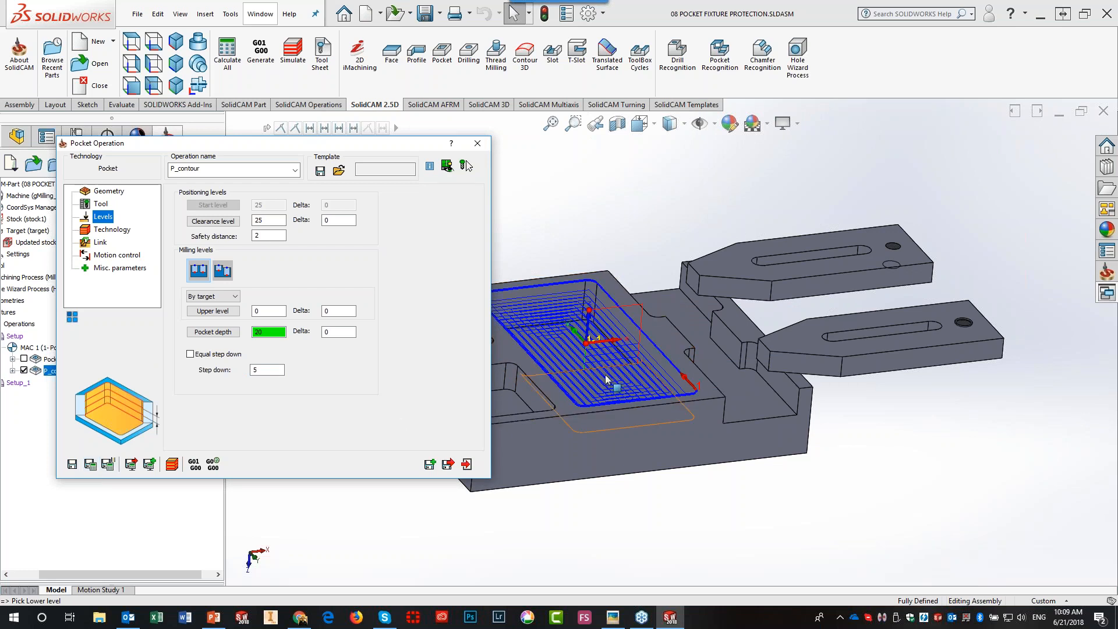
scroll(562, 348, down, 3)
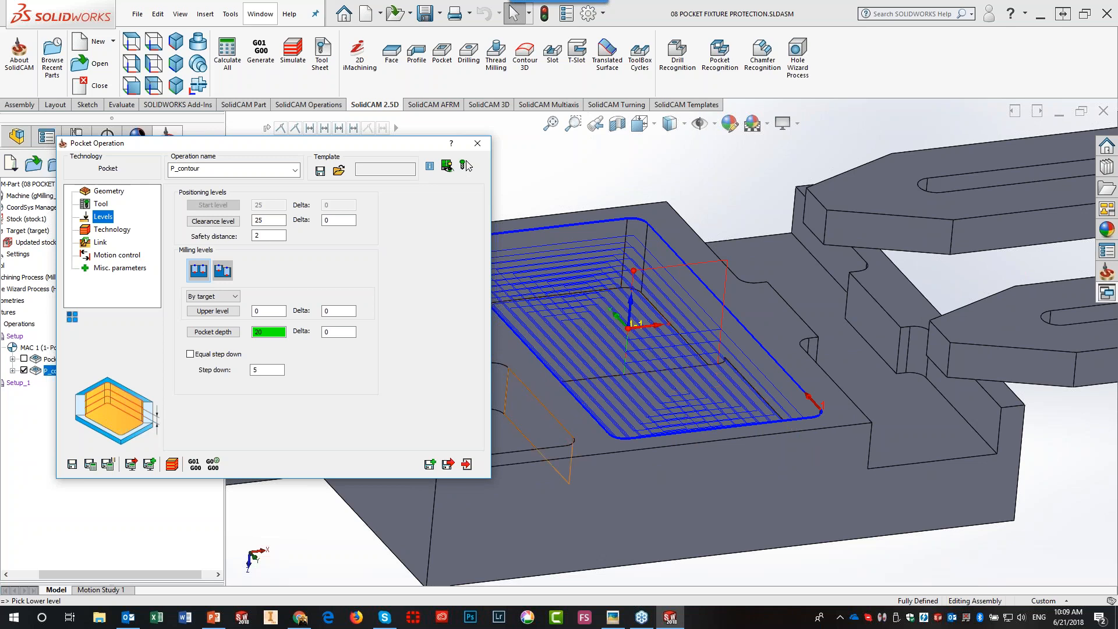
click(24, 370)
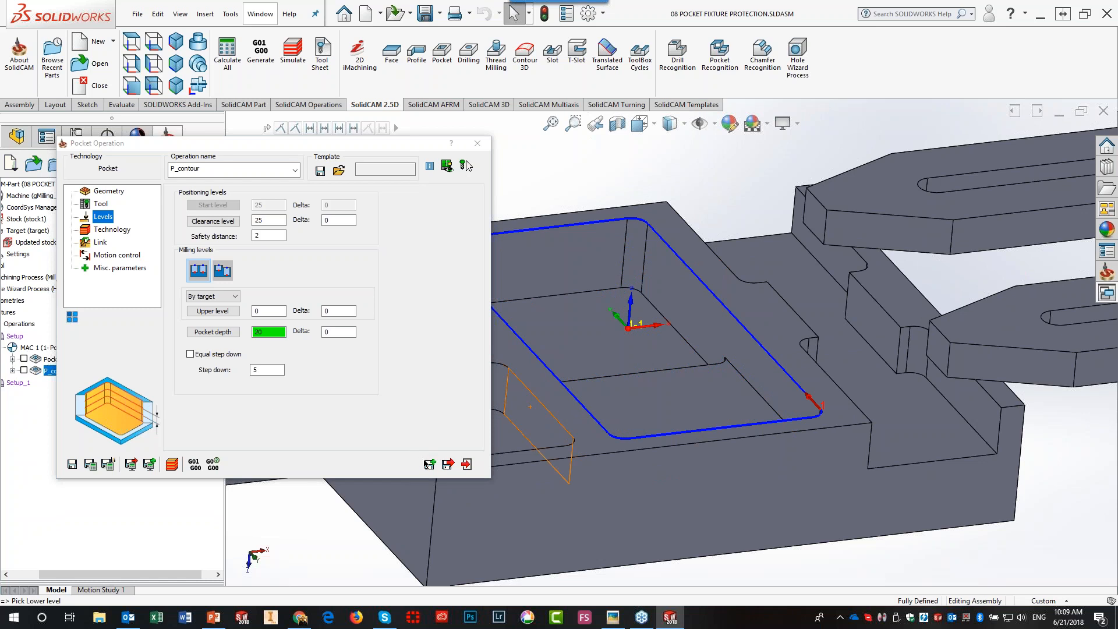
- Switch P_contour to cut only rest material, recalculate it to 0:12:30, and save a copy P_contour_1
click(98, 192)
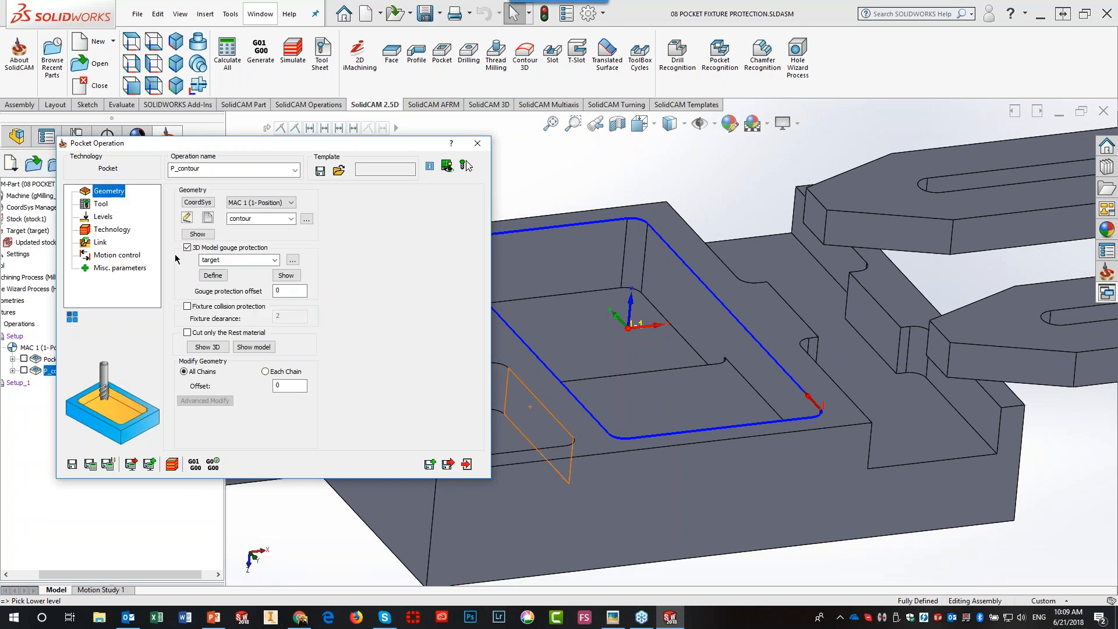
click(188, 333)
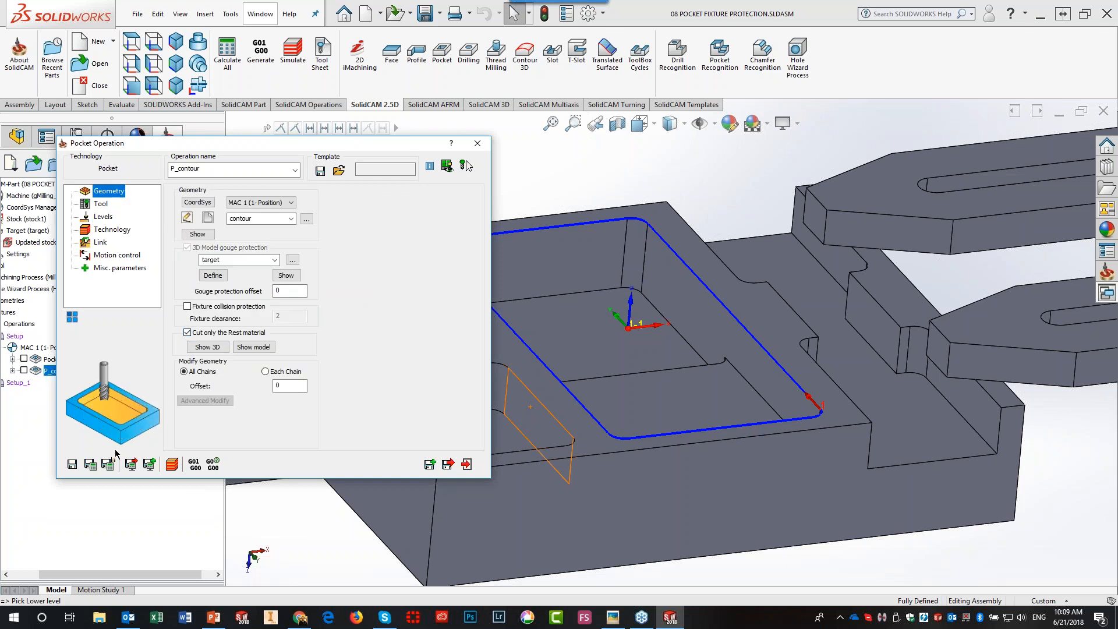
click(90, 465)
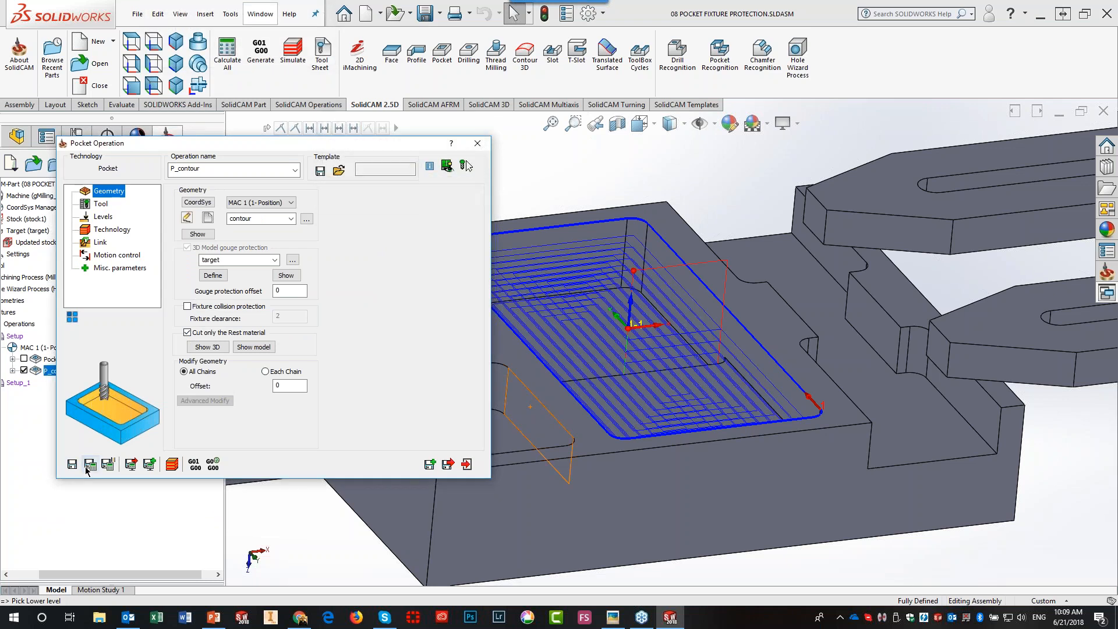
click(24, 371)
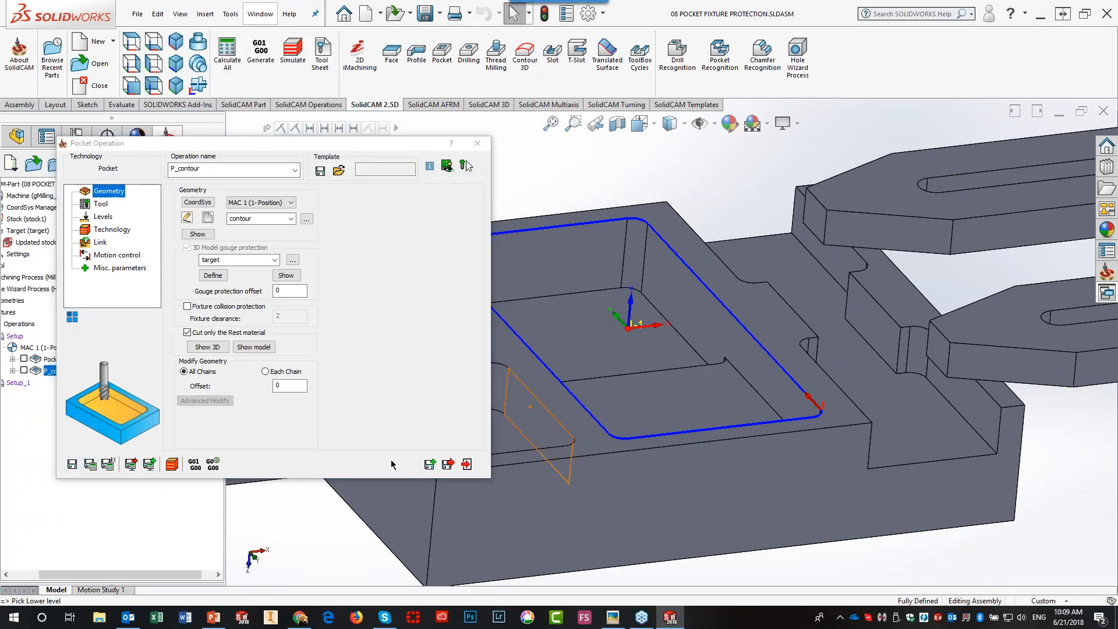
click(466, 464)
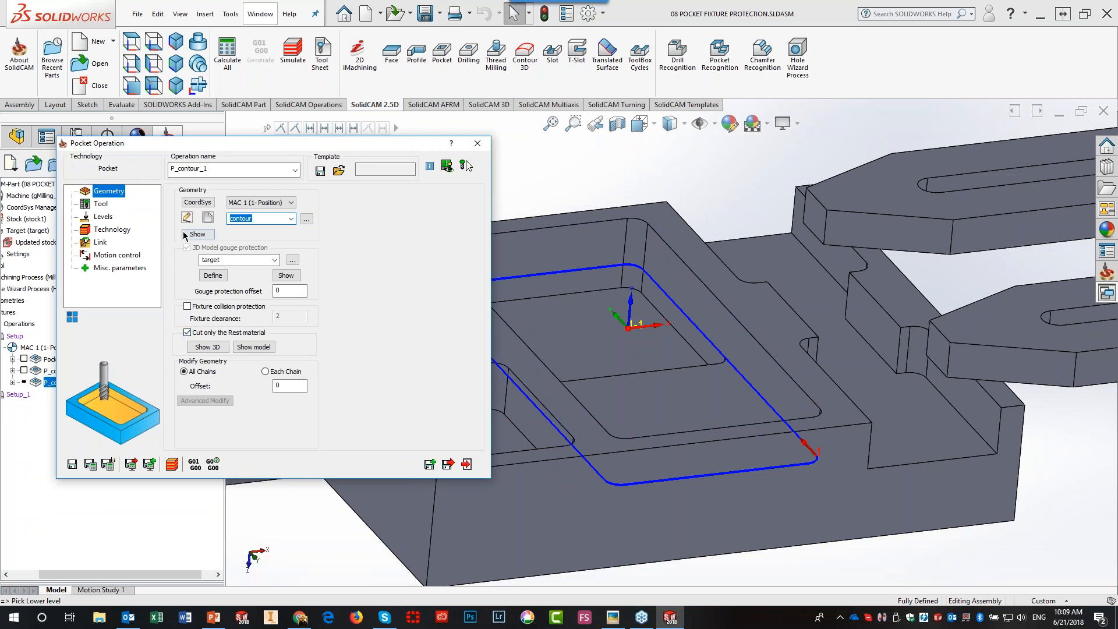
- Give P_contour_2 the inner pocket outline contour1 and depth 30, then calculate it to 0:03:00
click(204, 223)
click(552, 333)
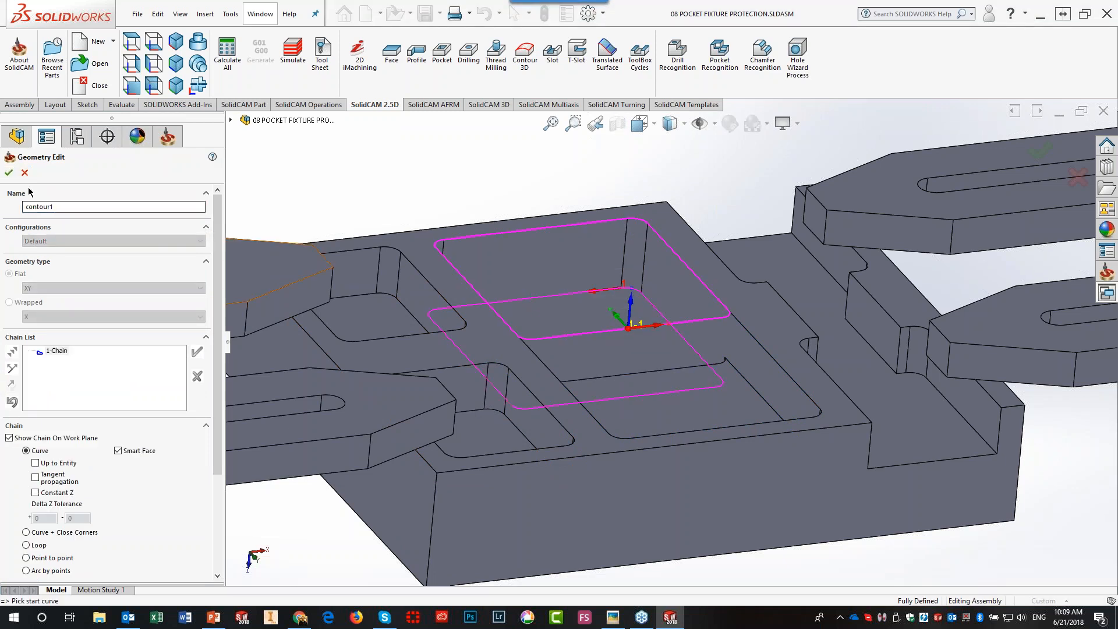
click(9, 172)
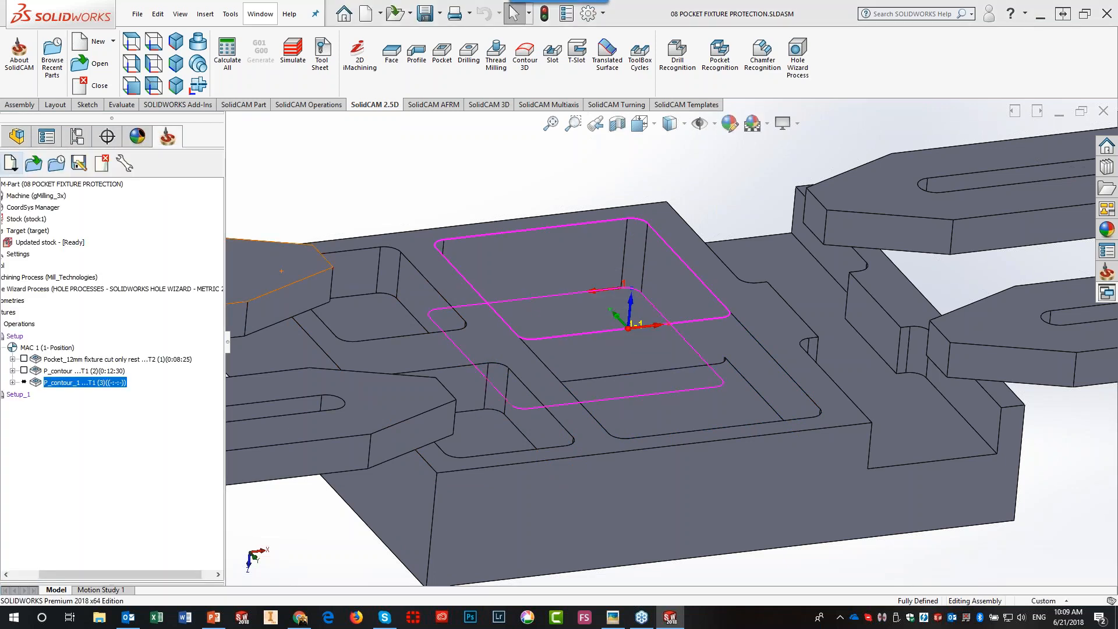
click(102, 217)
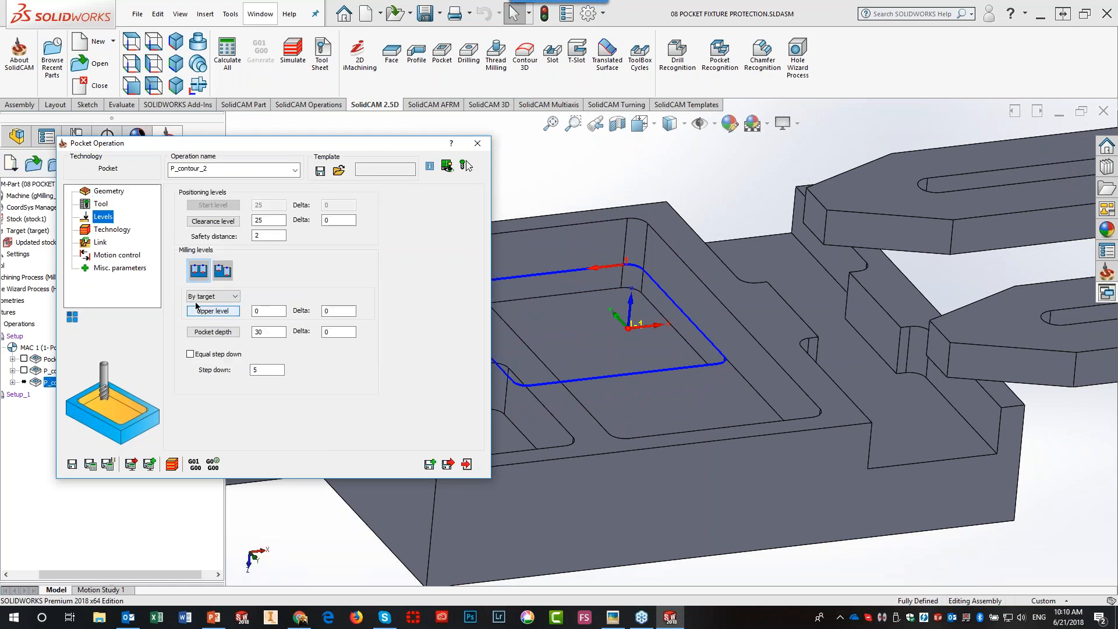
click(285, 332)
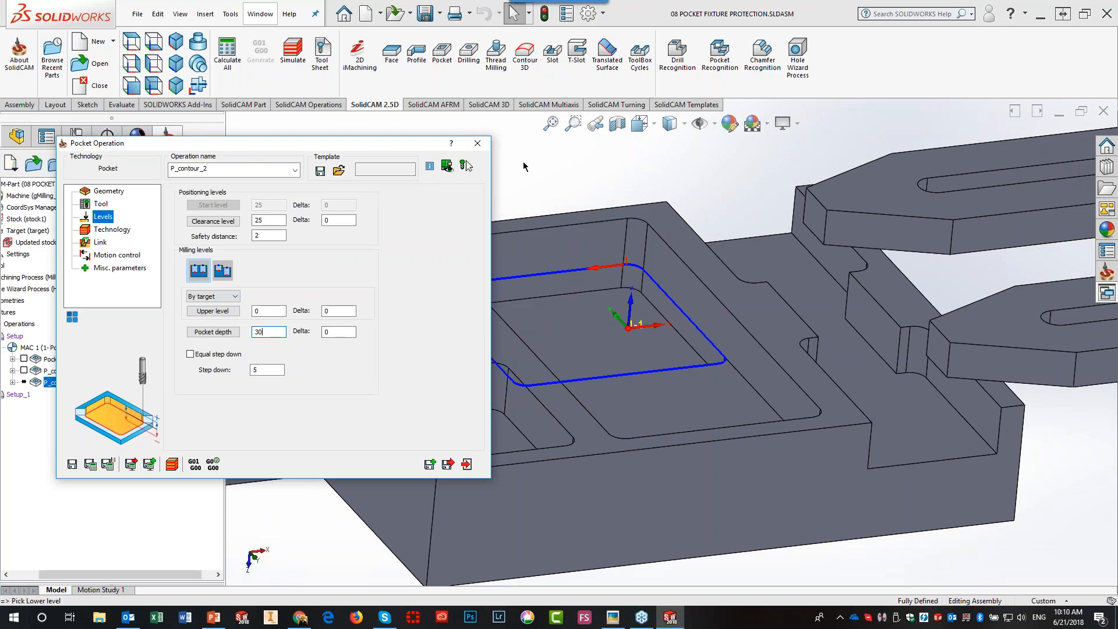
click(109, 194)
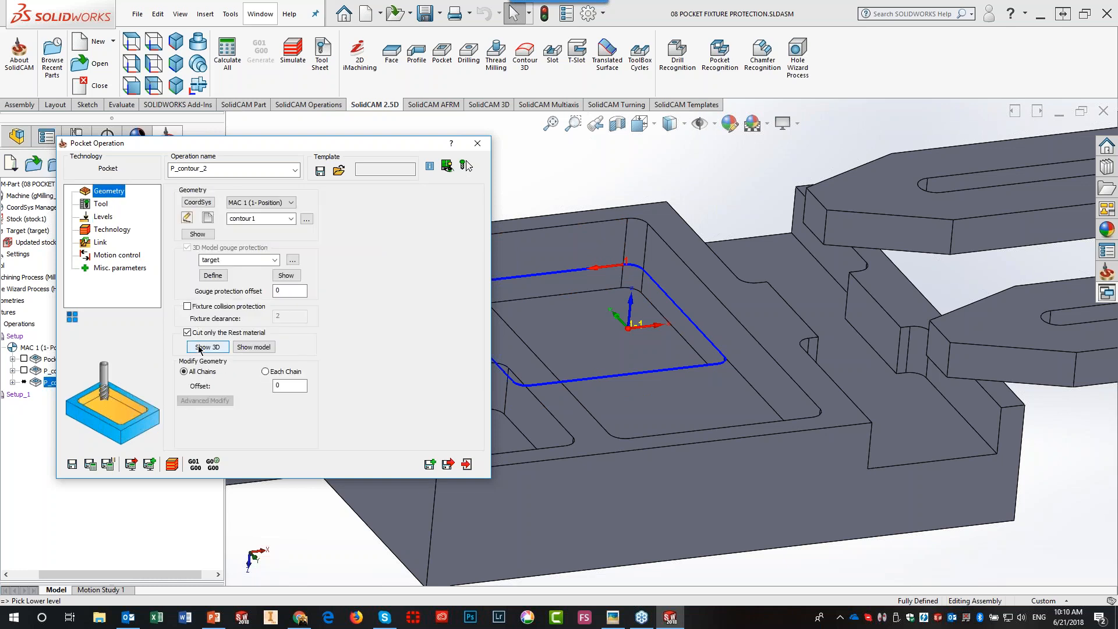
click(88, 466)
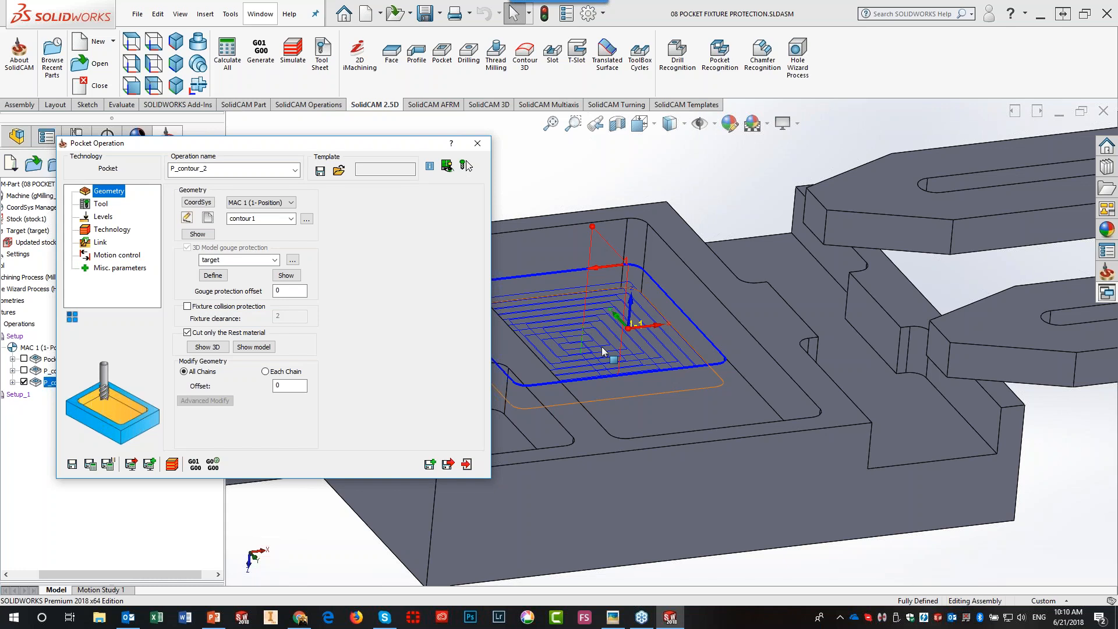
click(466, 464)
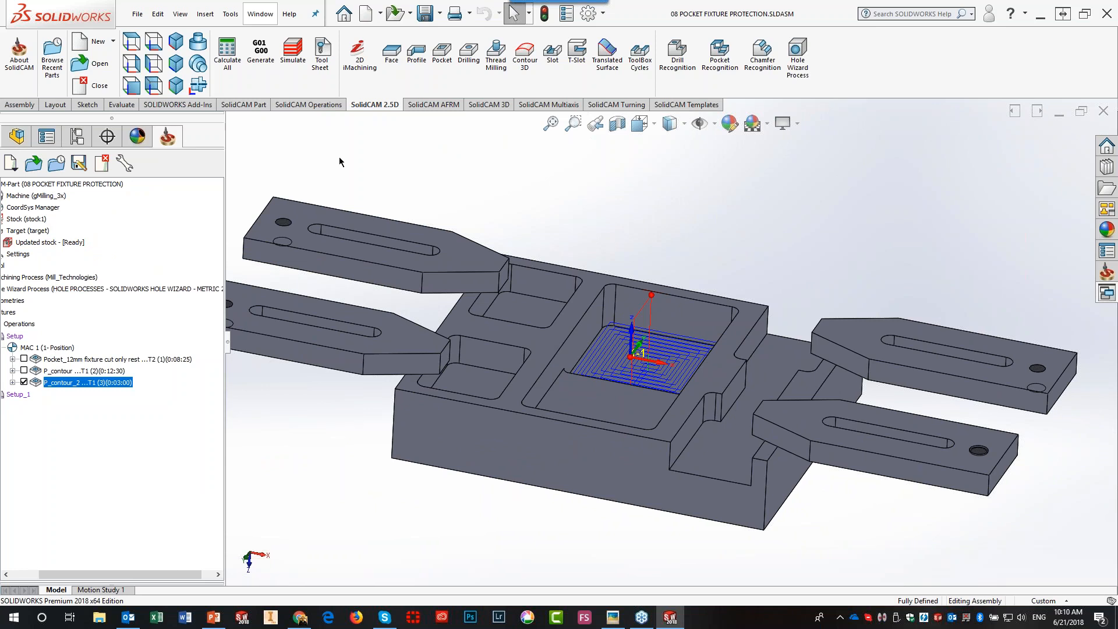
- Open the CAM part 07 DRILL FIXTURE TARGET PROTECTION.prz from the CAM-Parts list
click(111, 70)
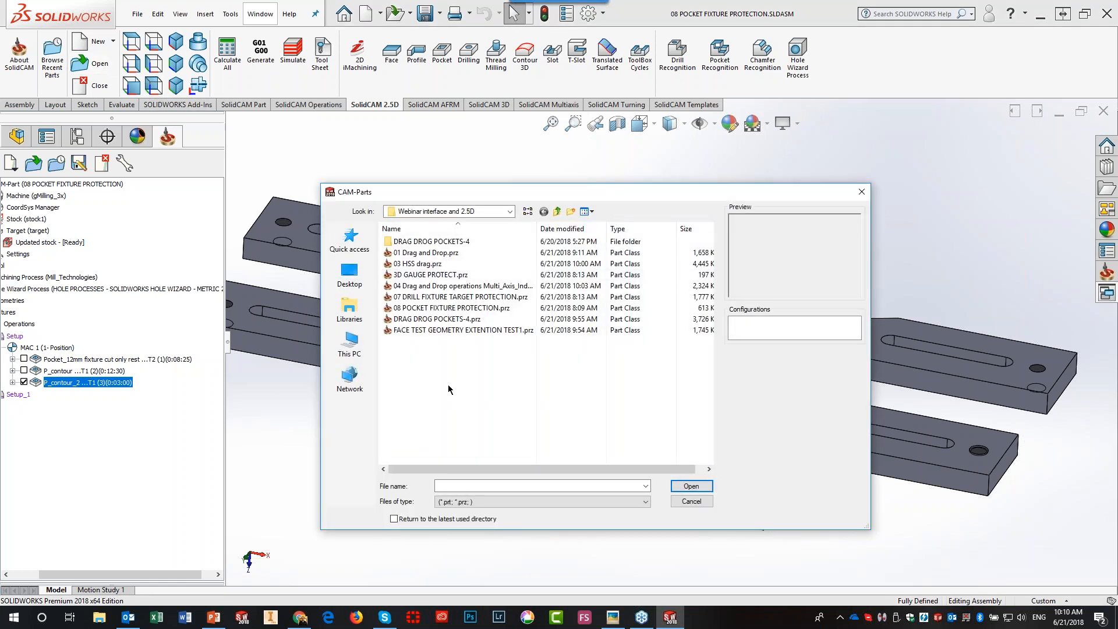
click(419, 298)
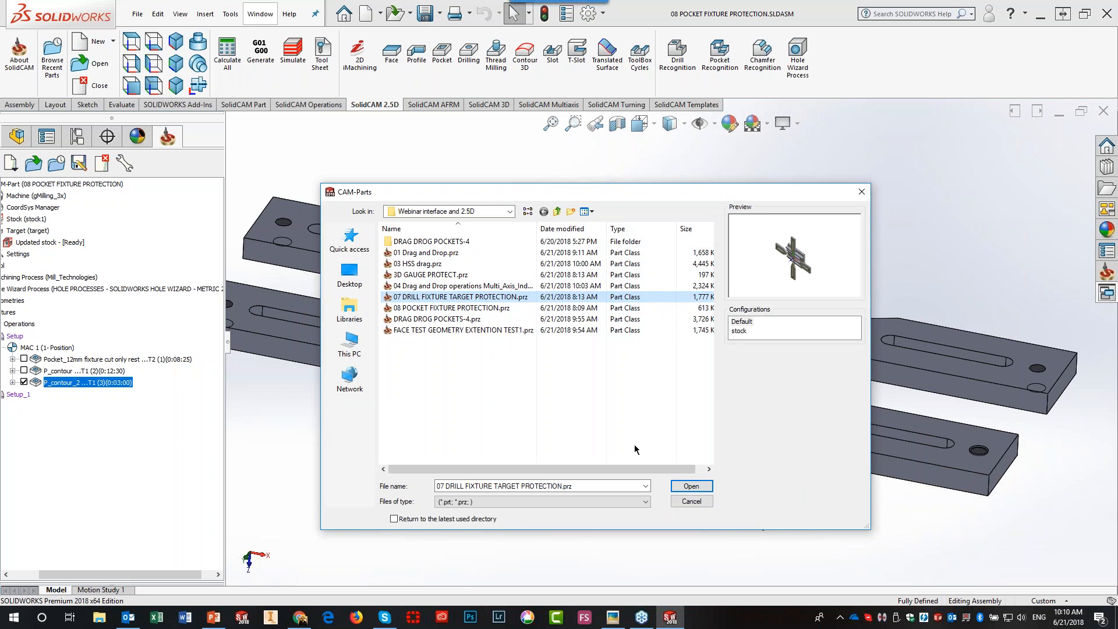
click(701, 486)
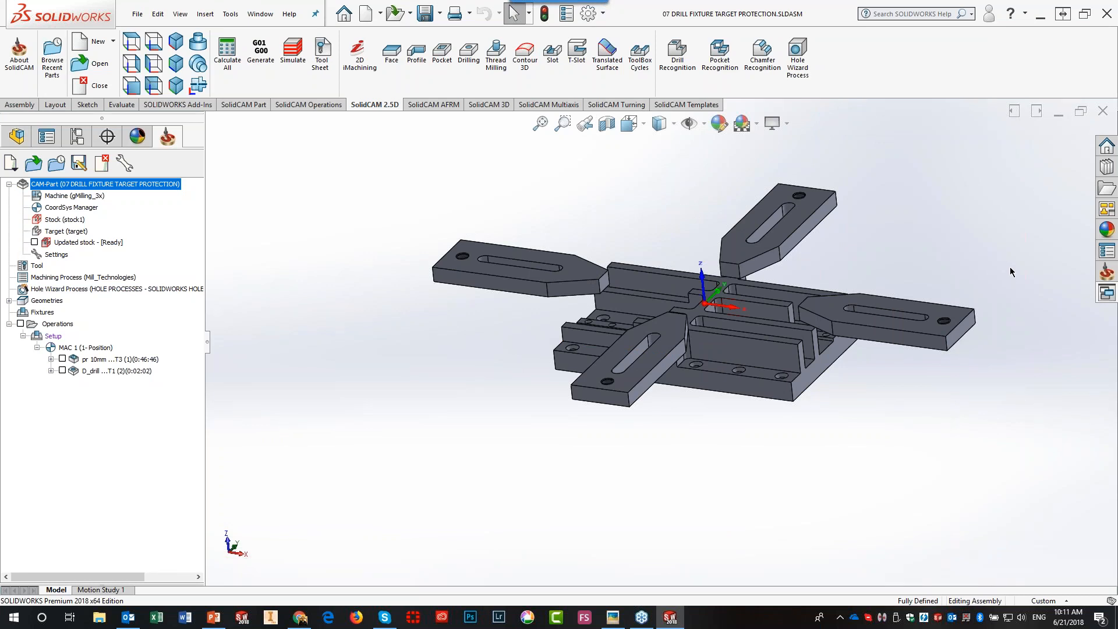
- Show and hide the updated stock, then open the pr 10mm pocket operation's settings
click(35, 242)
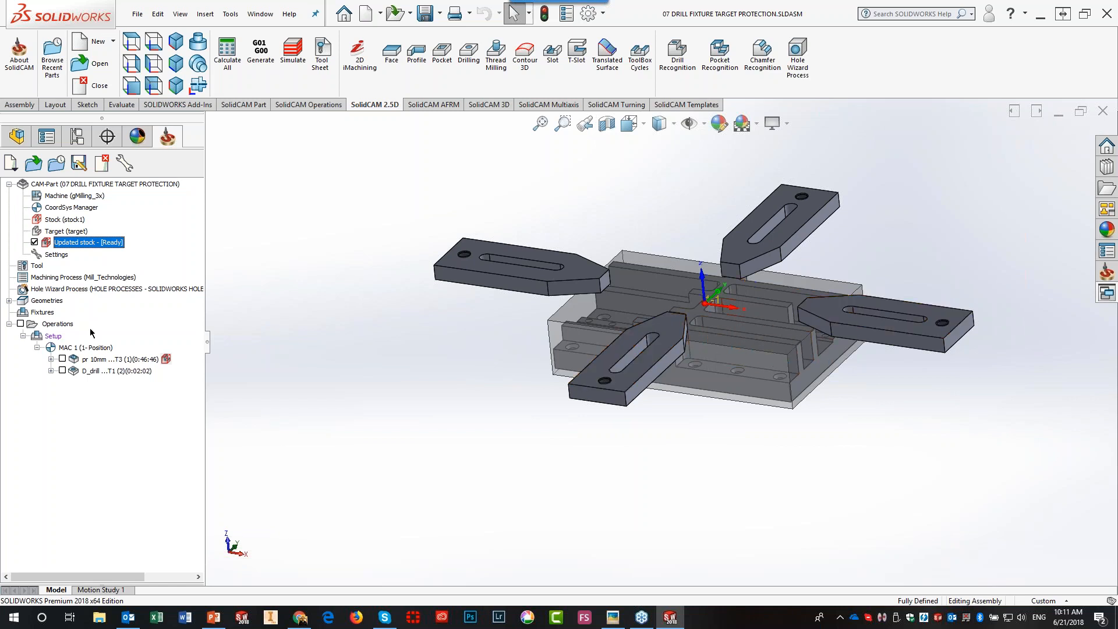
click(34, 242)
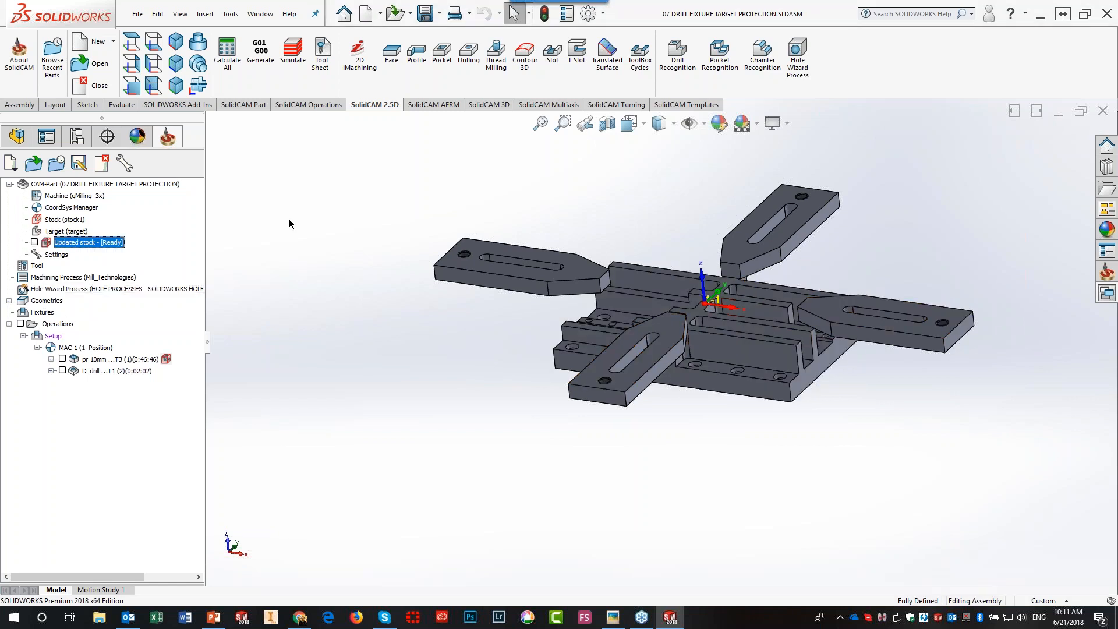
double_click(124, 365)
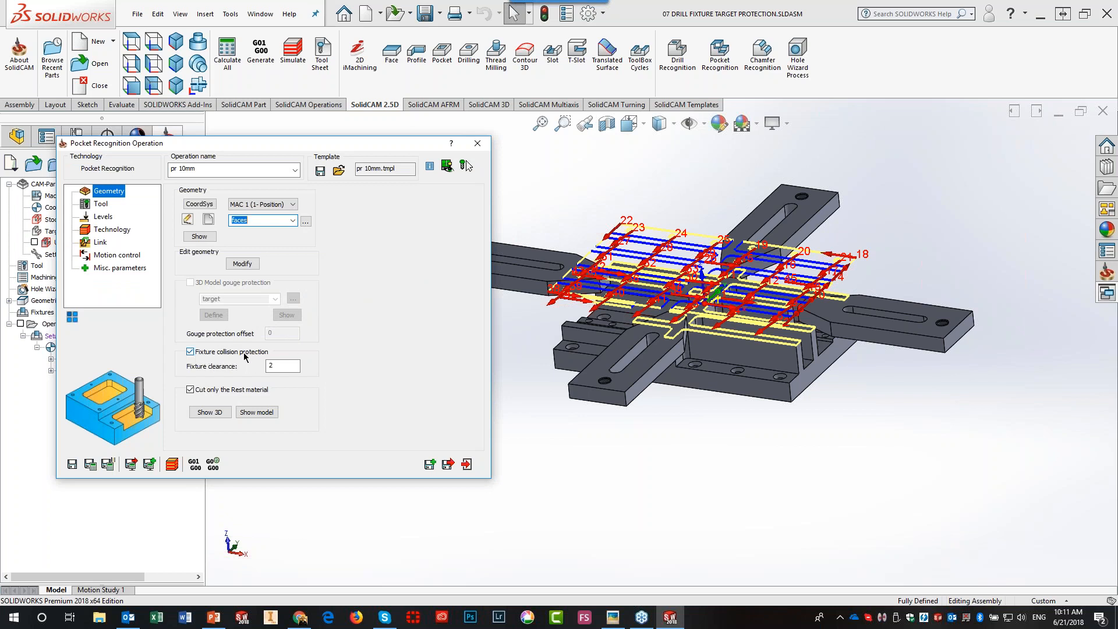
click(172, 464)
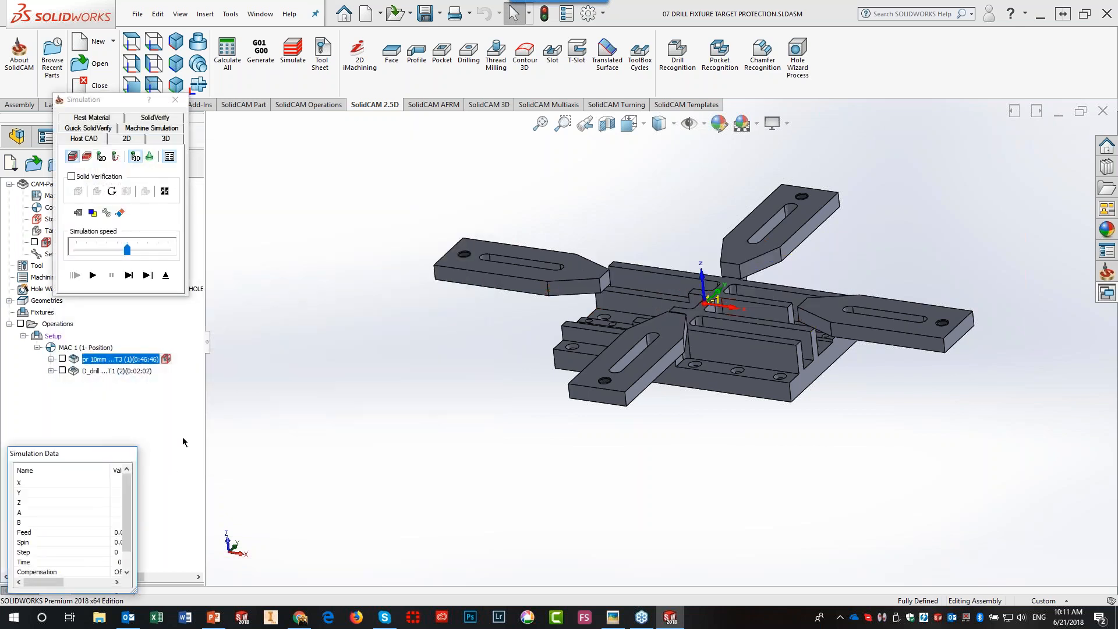
click(168, 117)
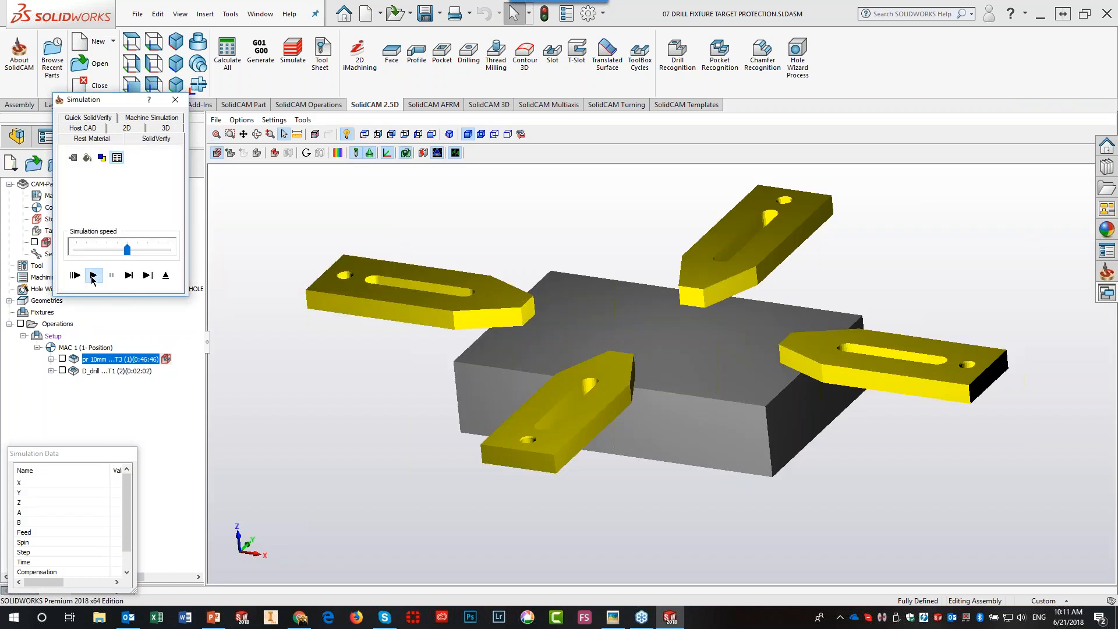
click(93, 275)
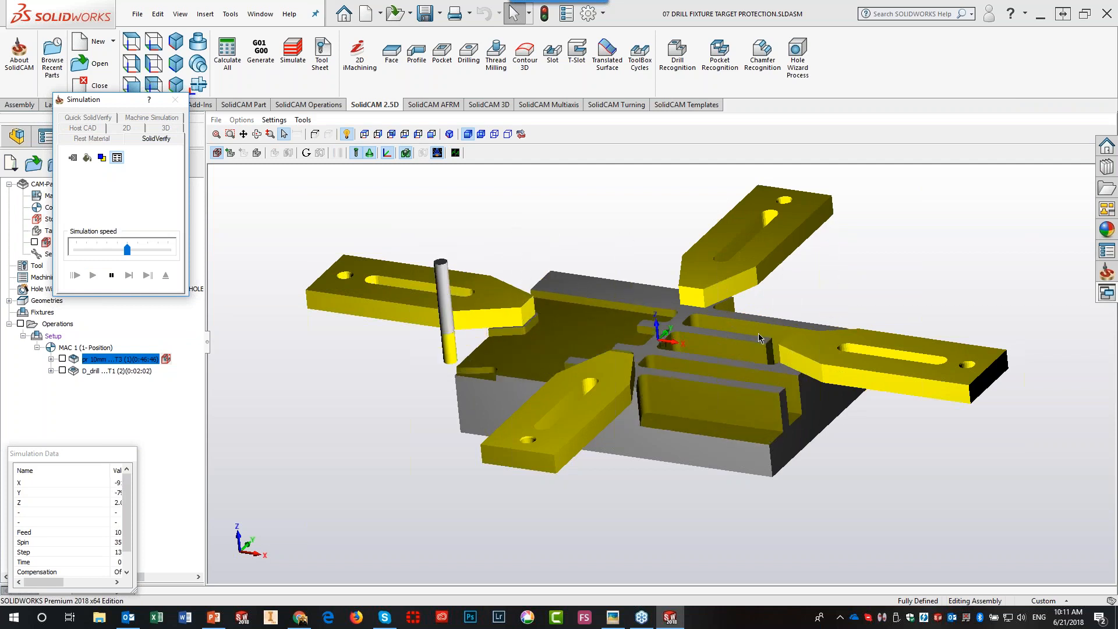
click(418, 484)
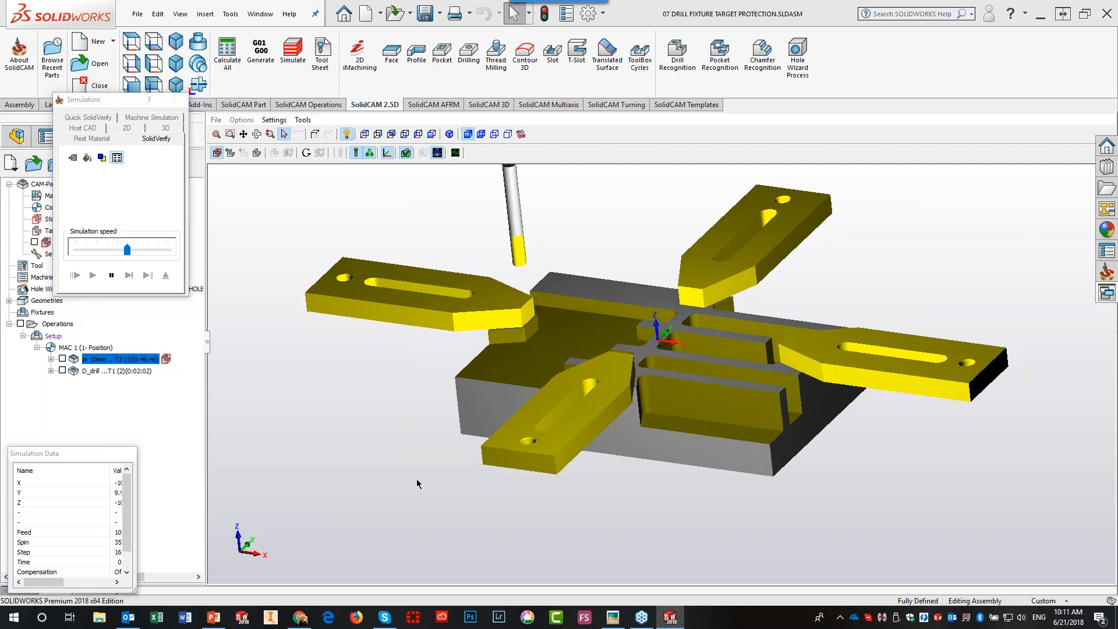
scroll(418, 484, up, 2)
scroll(418, 483, up, 5)
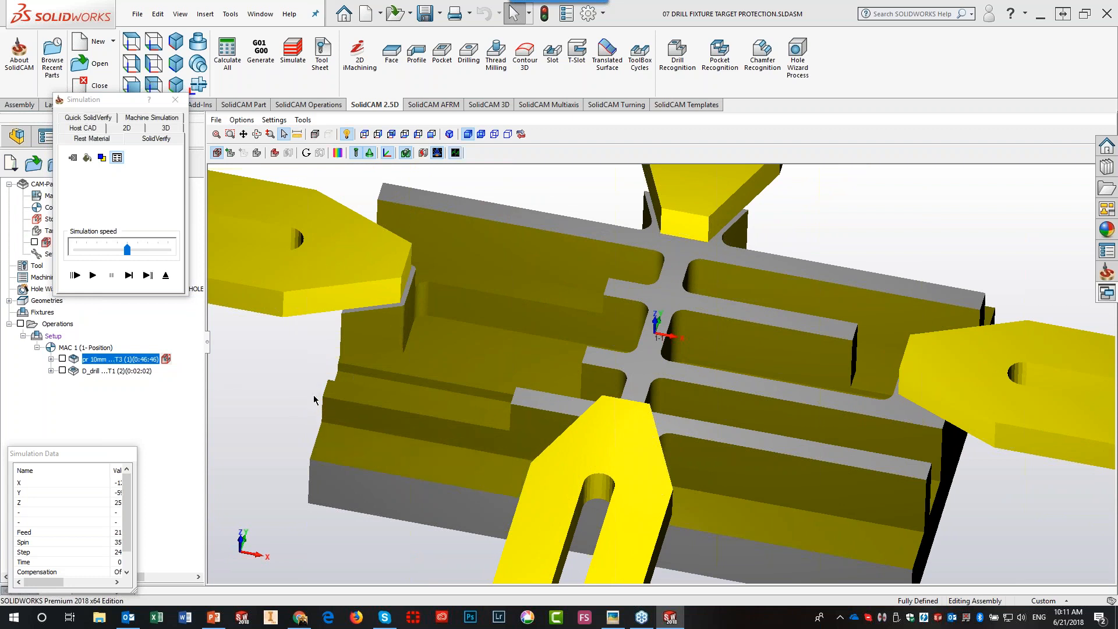
scroll(283, 409, down, 5)
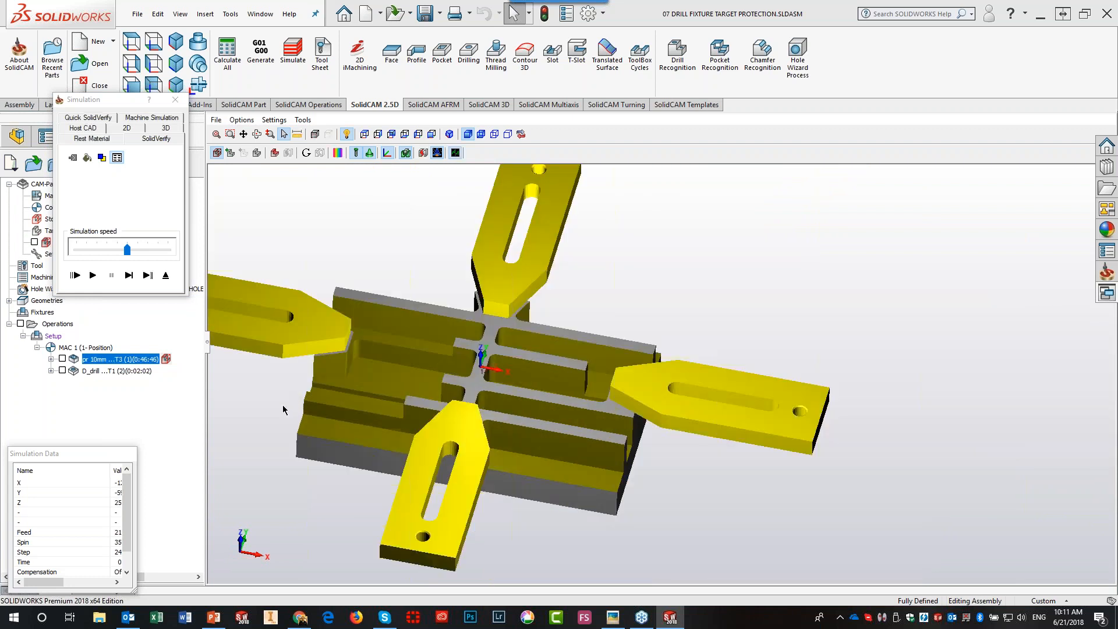
click(165, 276)
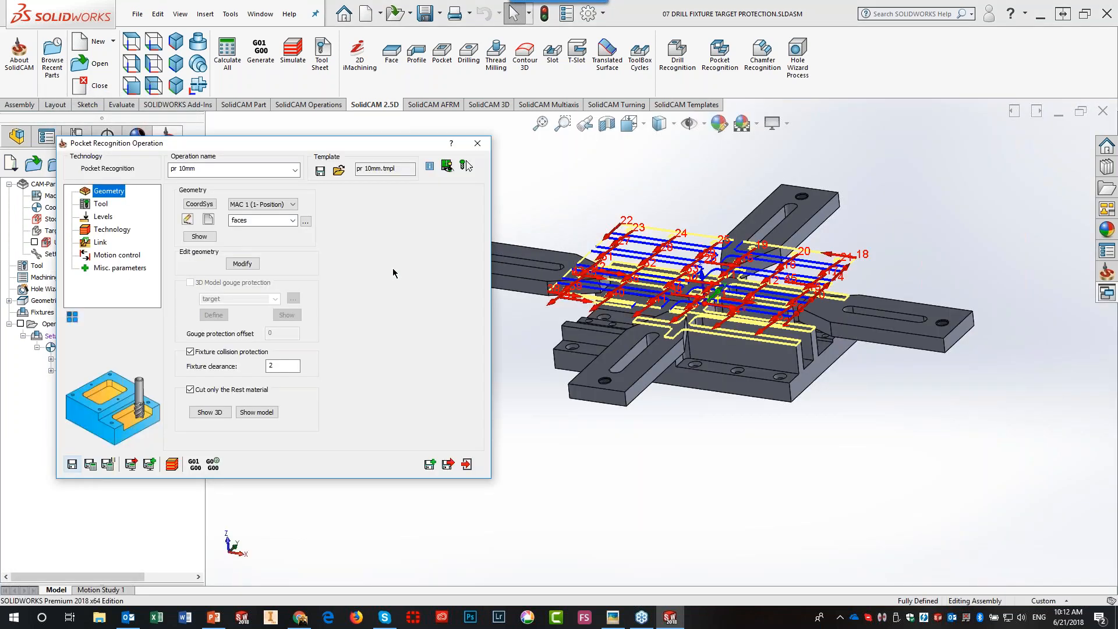
- Close the pocket settings, open D_drill, and preview its drill point geometry on the part
click(466, 465)
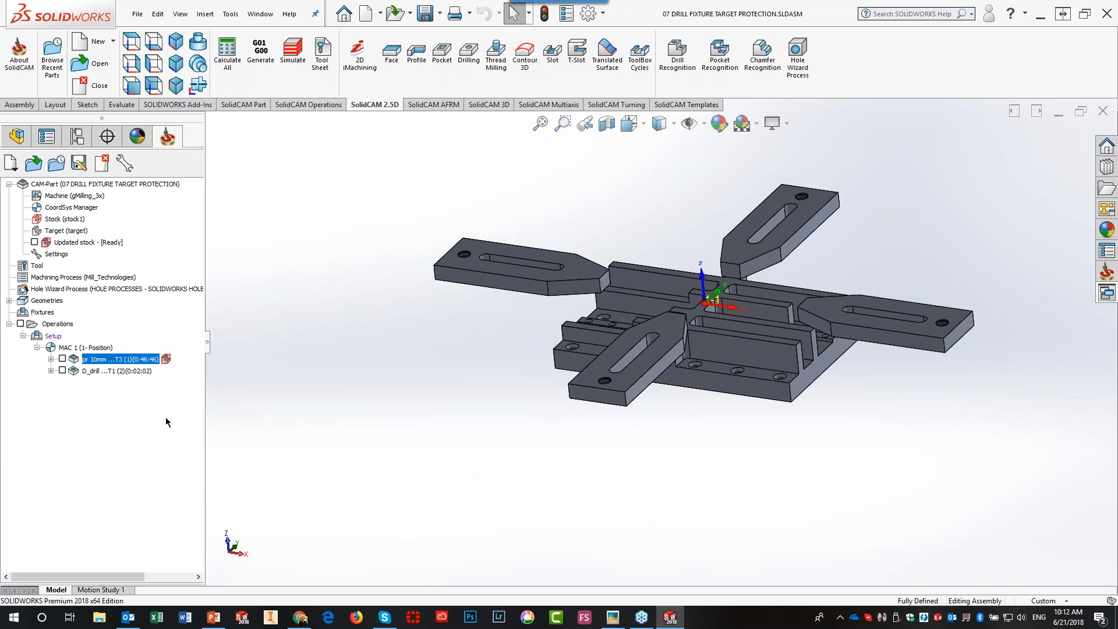
double_click(103, 370)
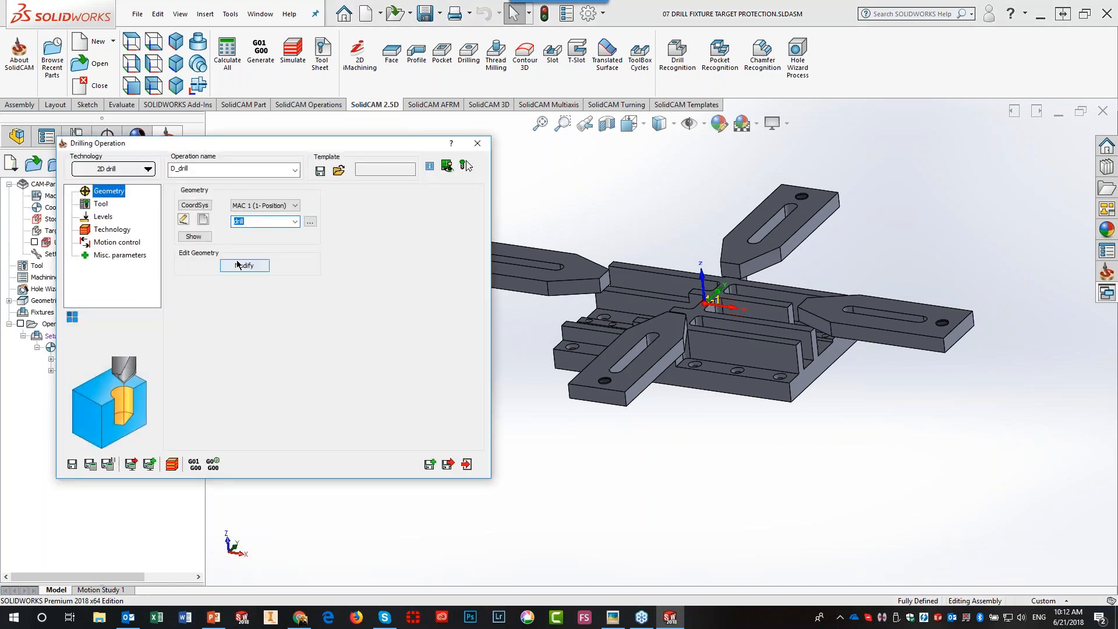
click(194, 237)
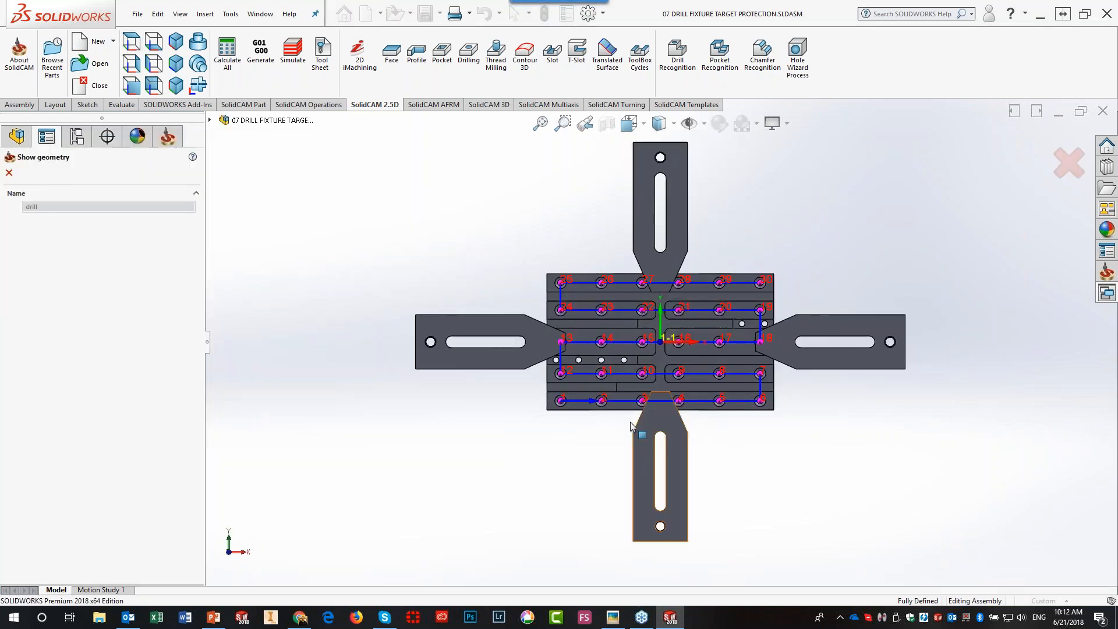
scroll(635, 414, down, 3)
scroll(635, 413, down, 1)
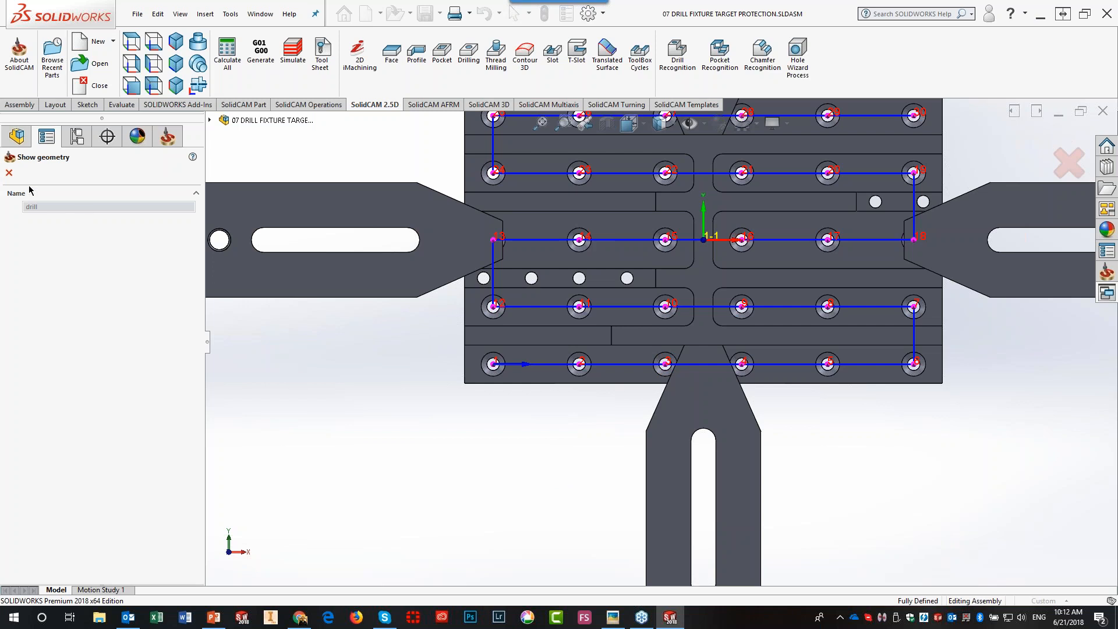
click(8, 172)
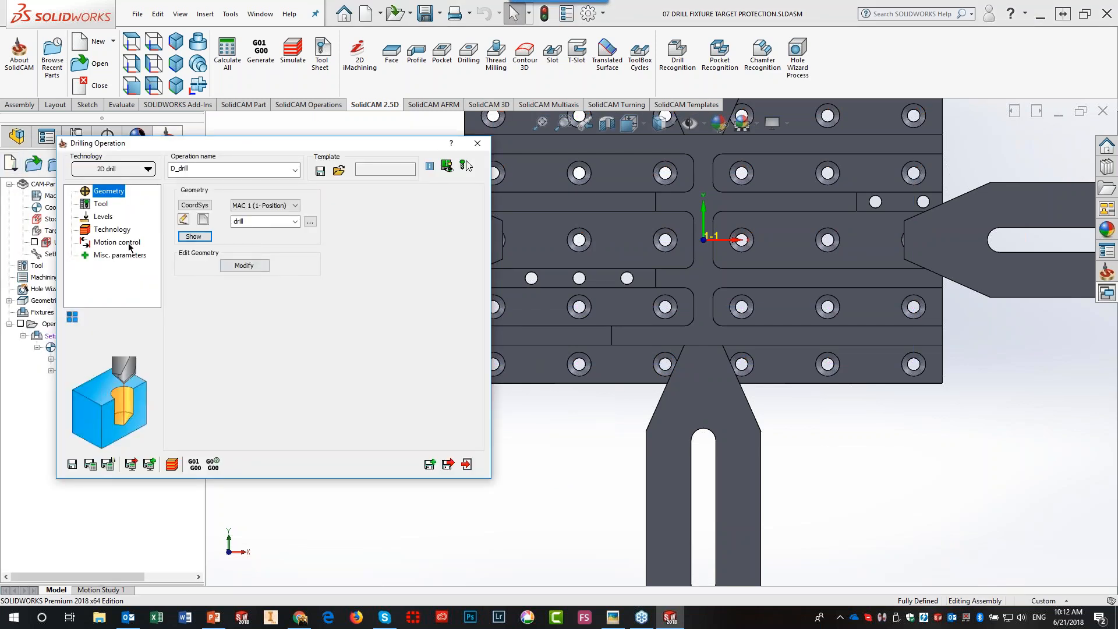
- Review the D_drill tool, switch to isometric view, and show its levels: clearance 25, depth 50
click(100, 205)
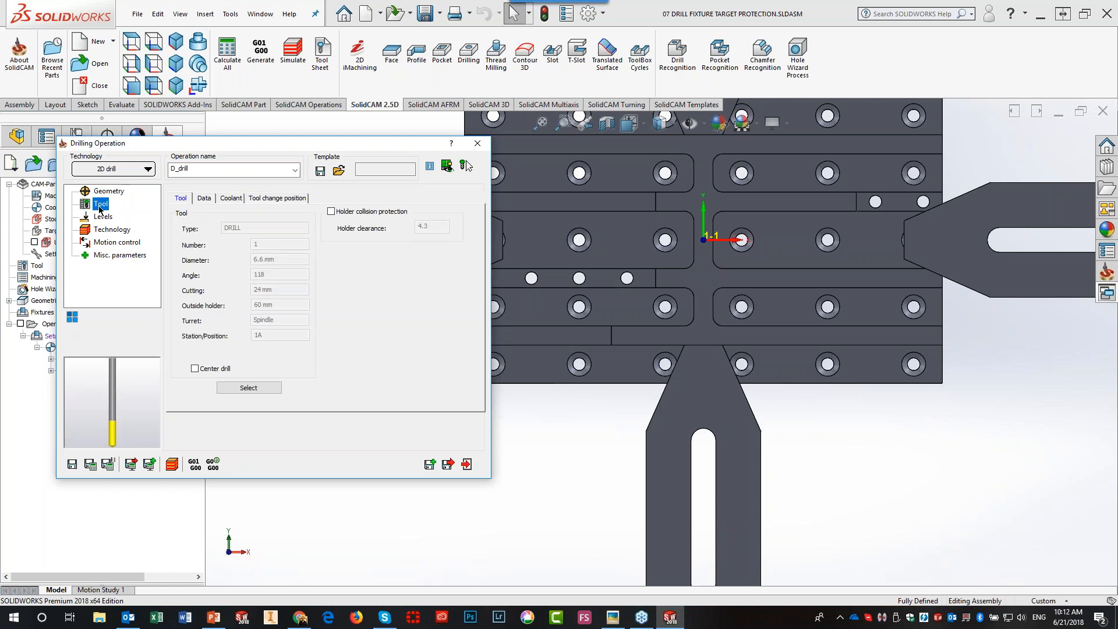
click(179, 40)
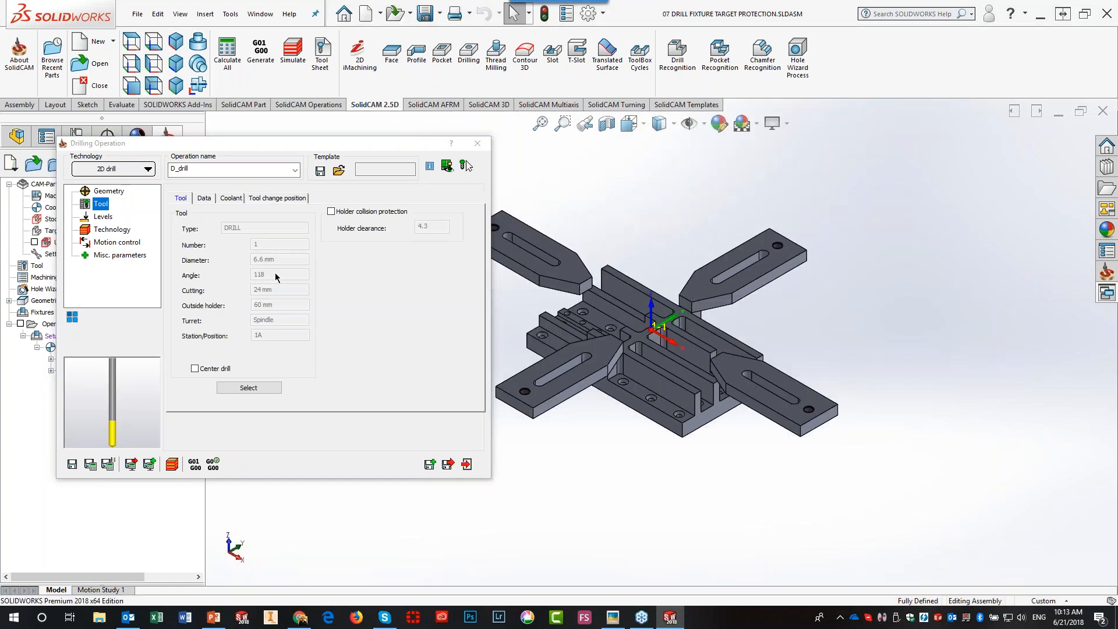
click(108, 217)
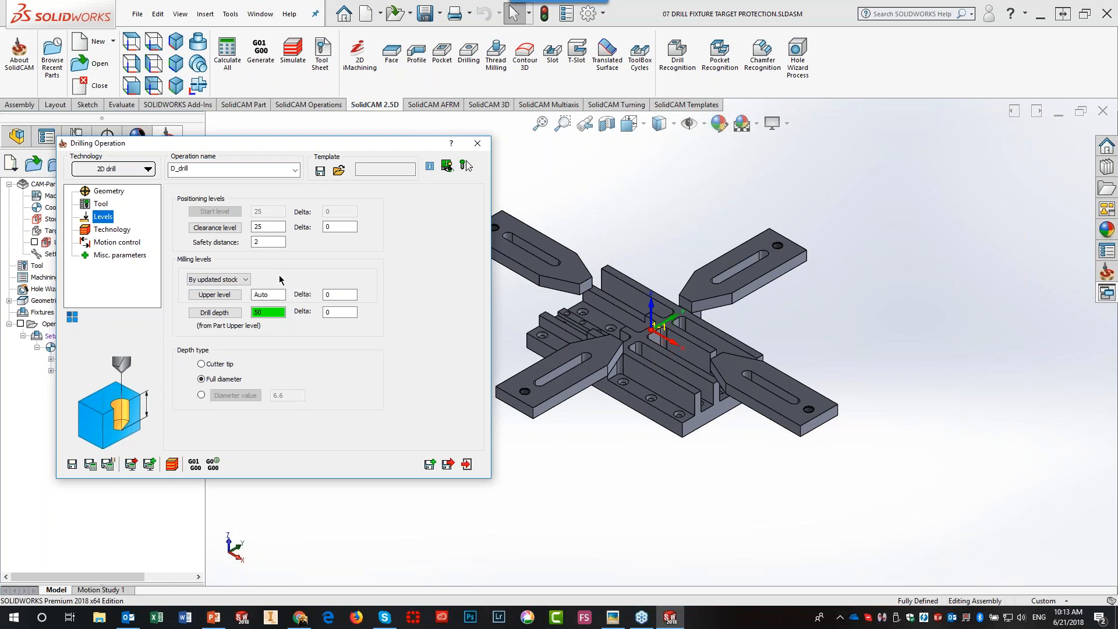
- Check the Auto upper level, then show D_drill technology: advanced sorting, G81, fixture clearance 2
click(271, 295)
scroll(640, 395, down, 3)
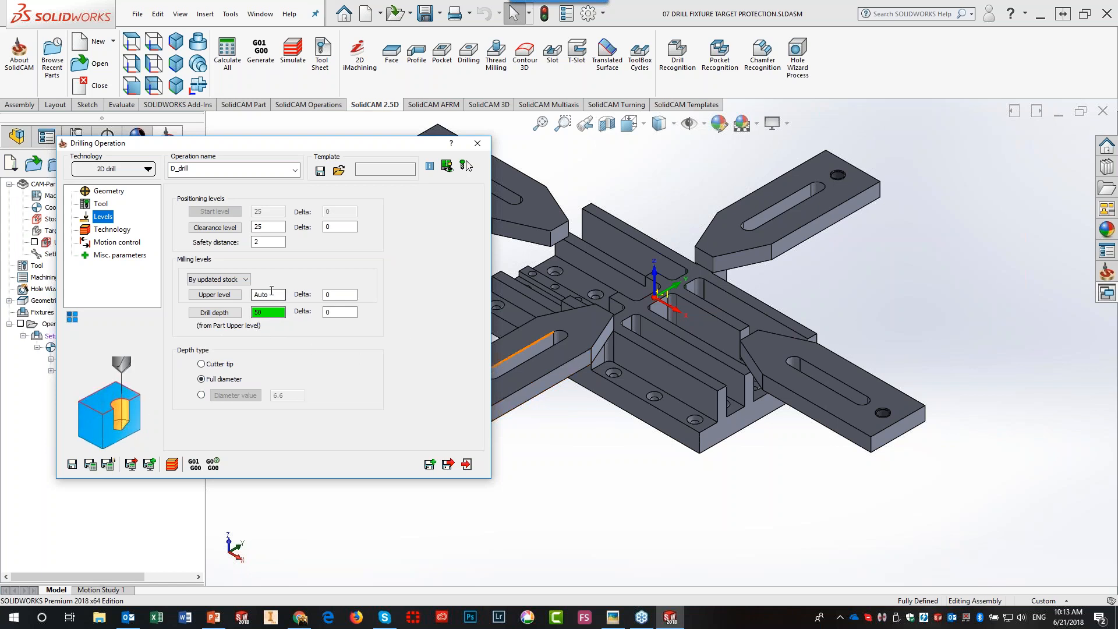
click(109, 231)
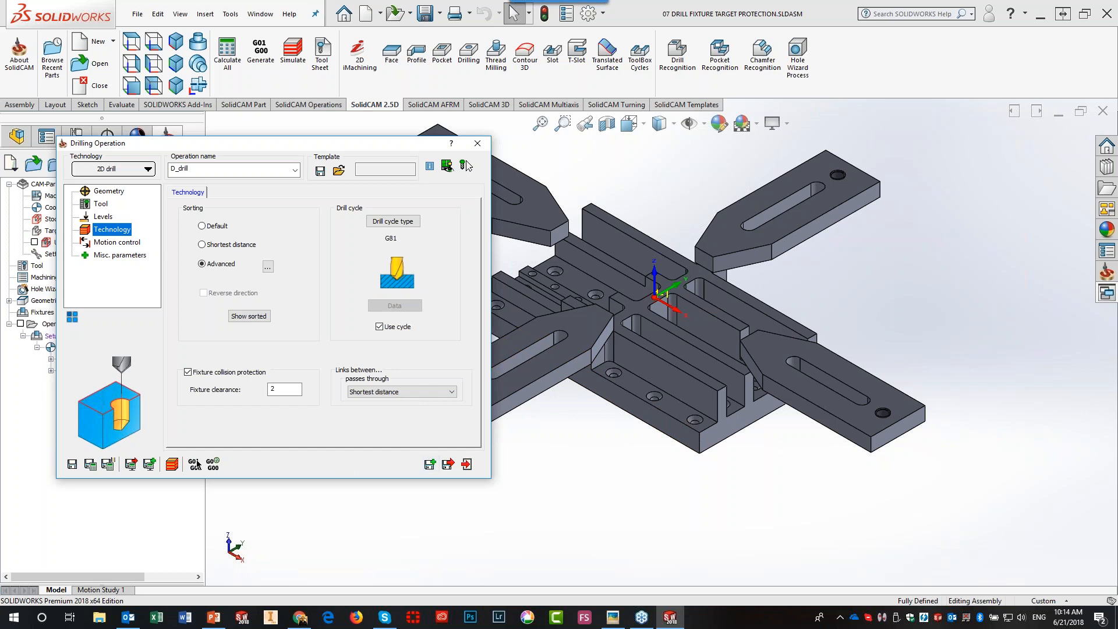
- Simulate D_drill in SolidVerify and single-step the drill into the first hole
click(173, 464)
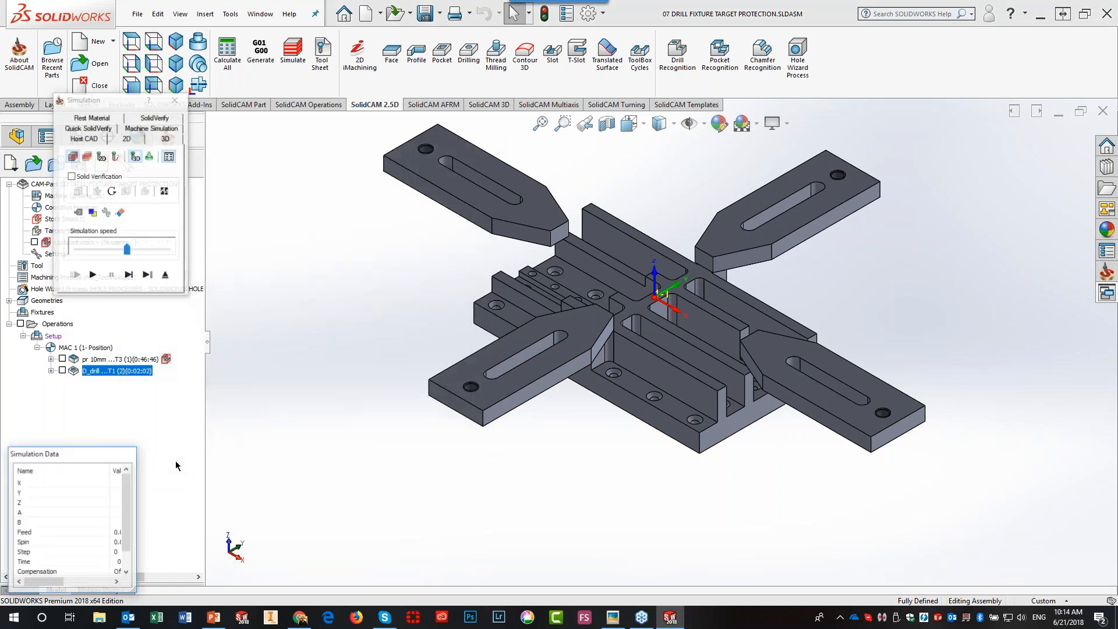
click(156, 118)
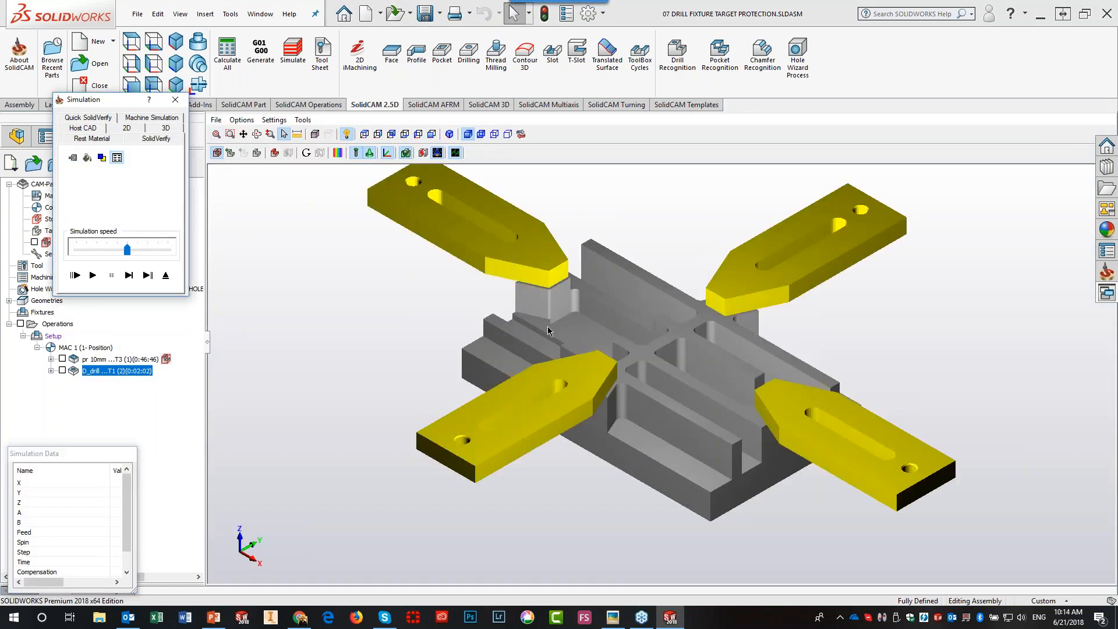
click(128, 276)
click(129, 276)
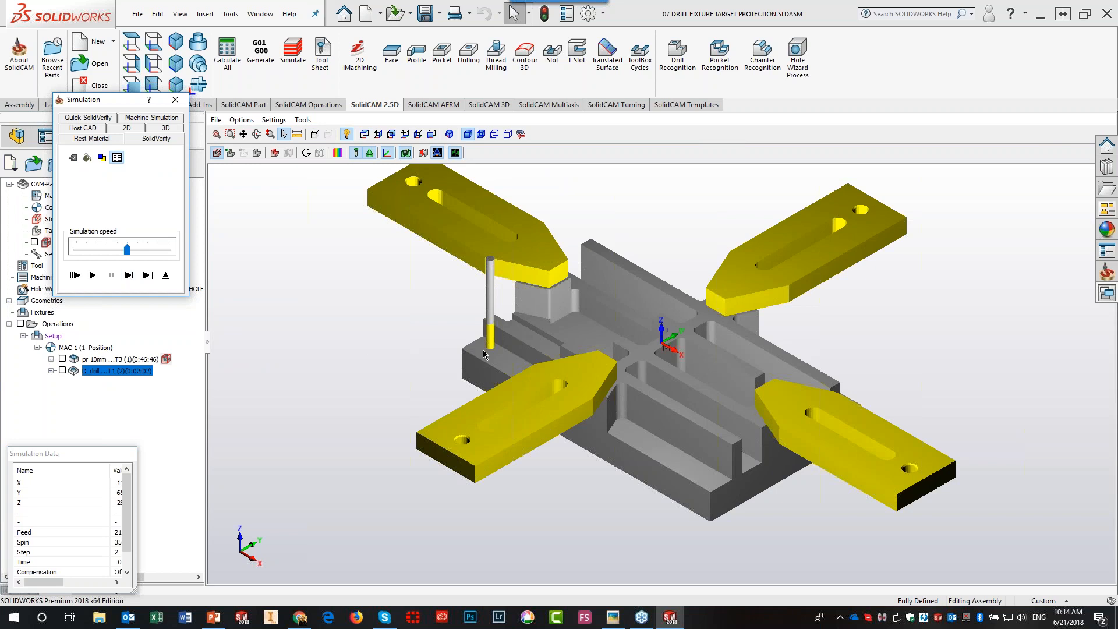
click(128, 275)
click(129, 275)
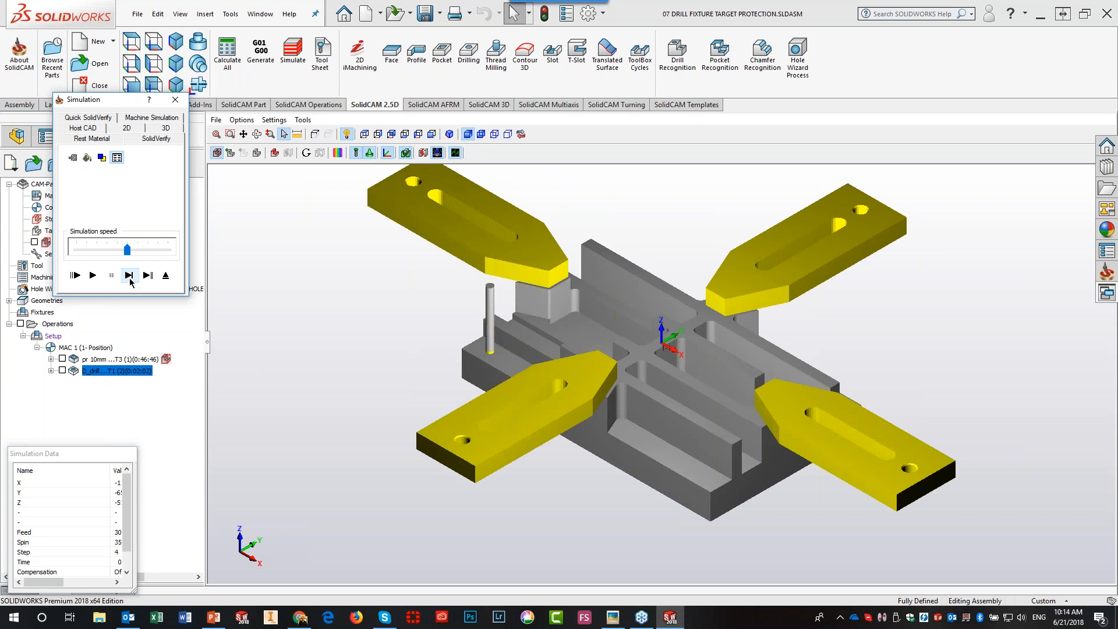
click(129, 276)
- Step the drill through the next holes, including the centre hole, and dismiss the meeting reminder
click(129, 276)
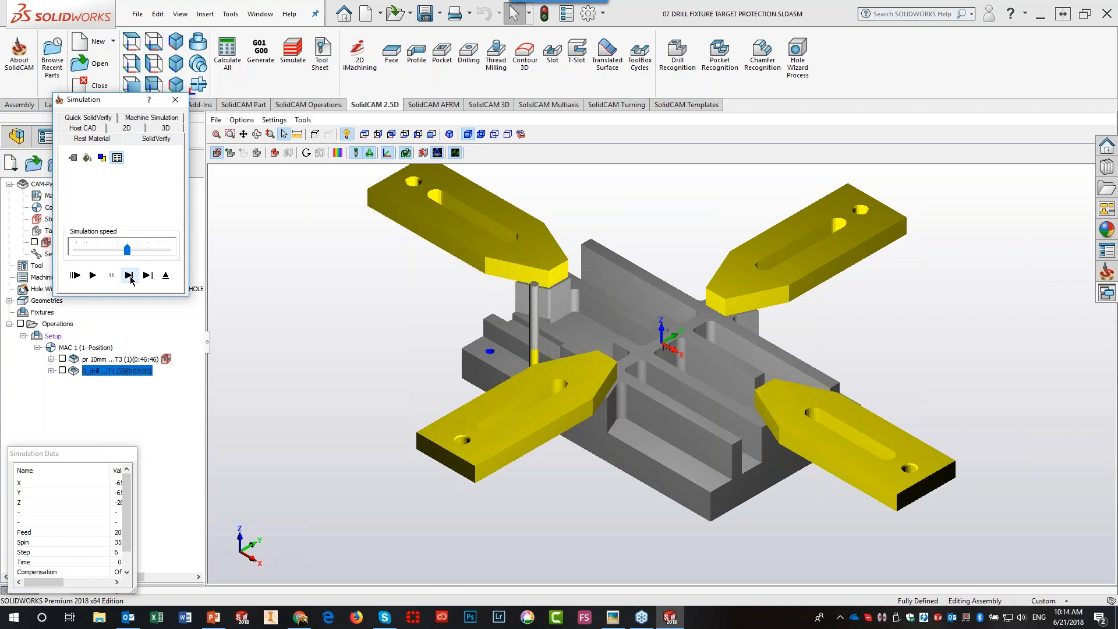
click(129, 276)
click(129, 276)
click(129, 276)
click(129, 276)
click(129, 276)
click(129, 276)
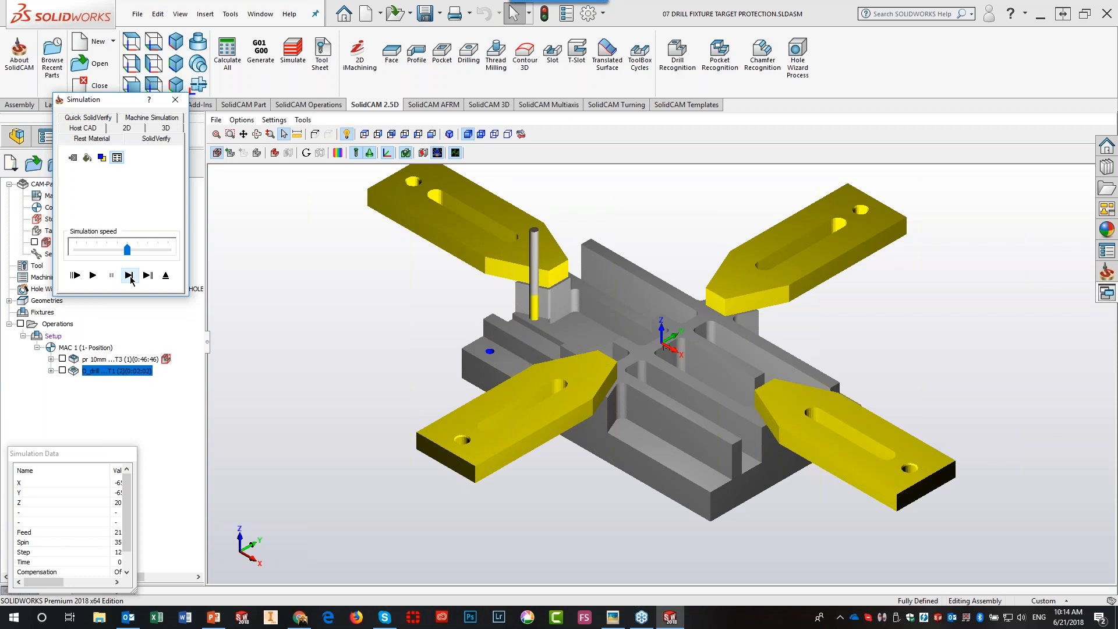
click(130, 276)
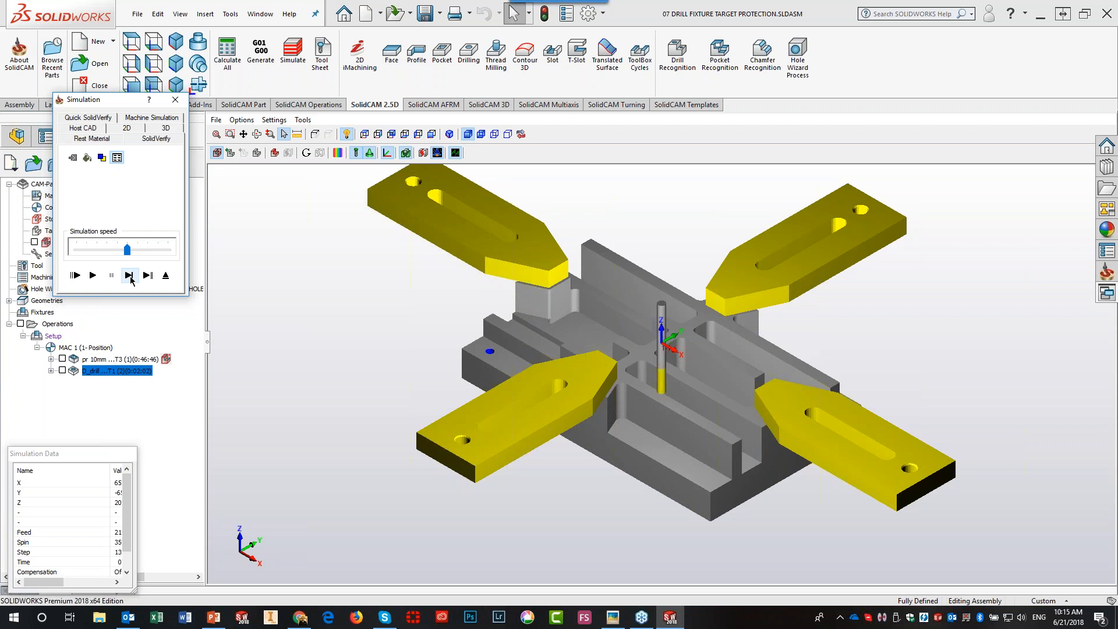
click(129, 276)
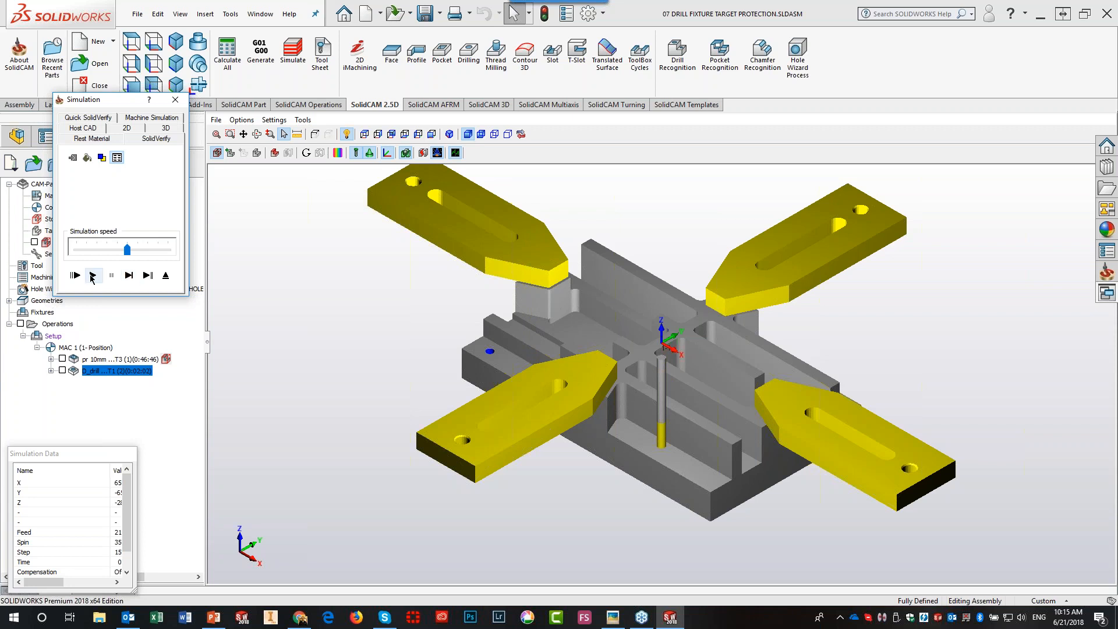
click(129, 276)
click(129, 276)
click(129, 276)
click(129, 276)
click(130, 276)
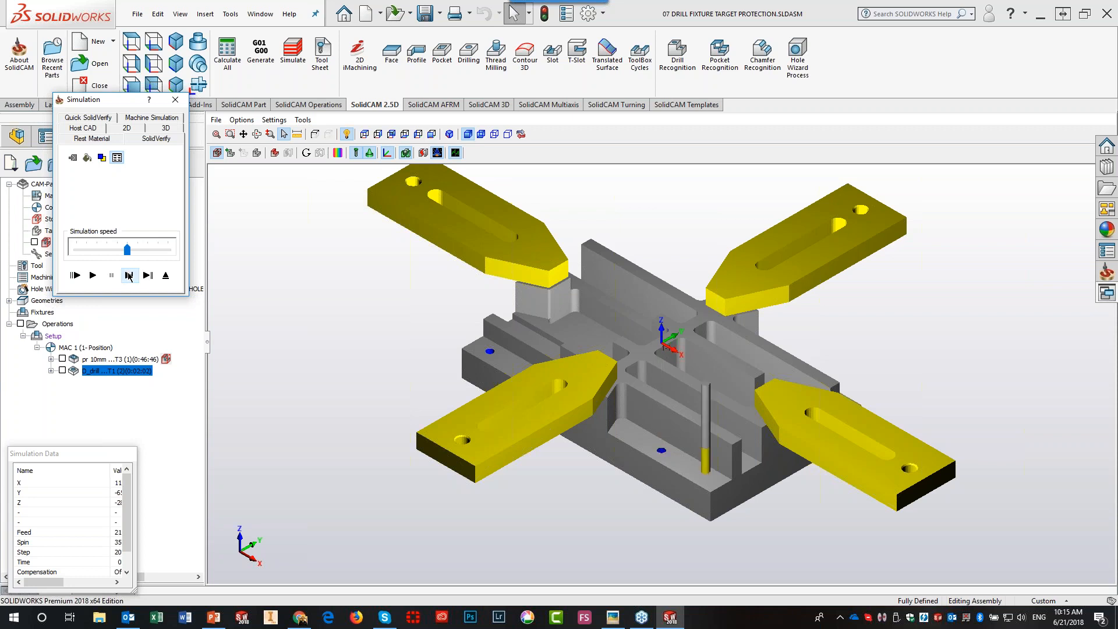
click(129, 276)
click(129, 276)
click(129, 276)
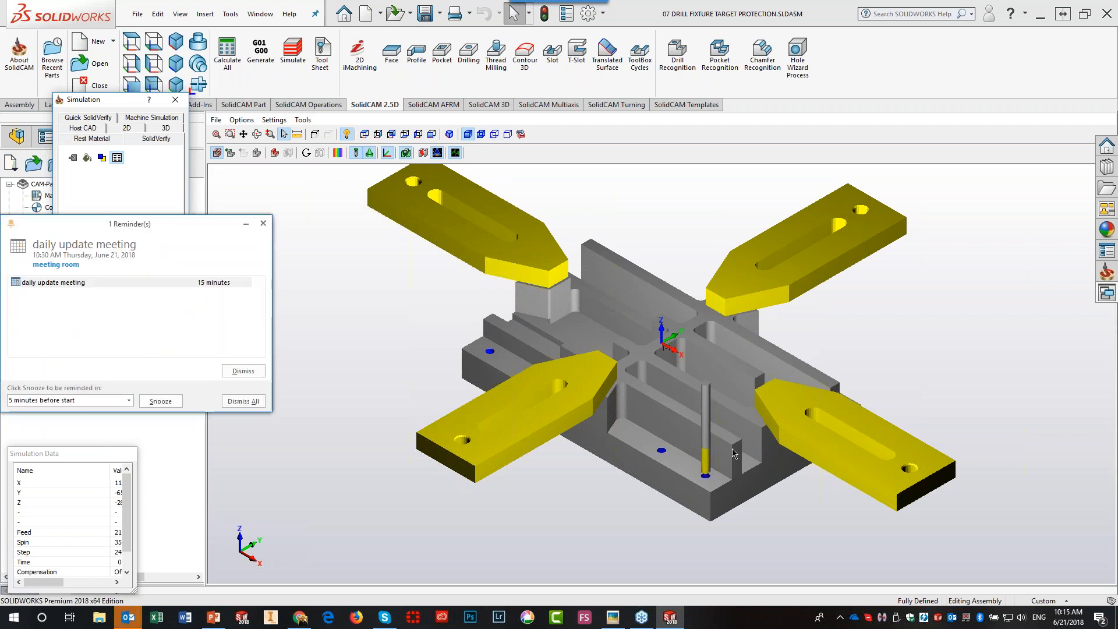
click(244, 402)
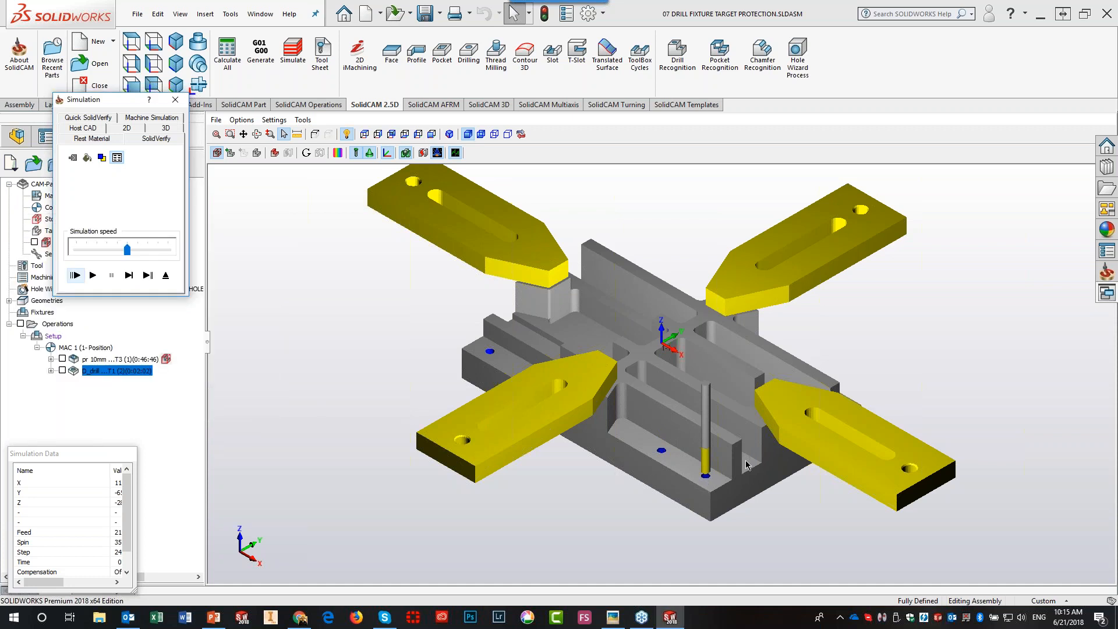
- Single-step the drill through several more holes and tilt the model to a side view
click(128, 275)
click(128, 277)
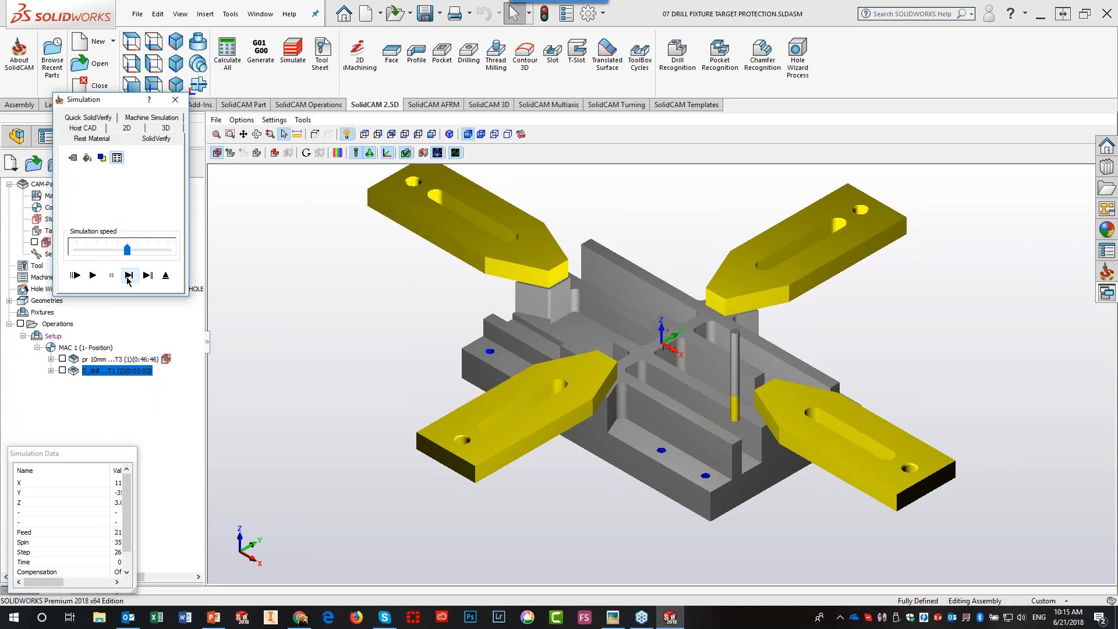
click(129, 277)
click(130, 277)
click(129, 278)
click(129, 278)
click(129, 278)
click(129, 278)
click(129, 279)
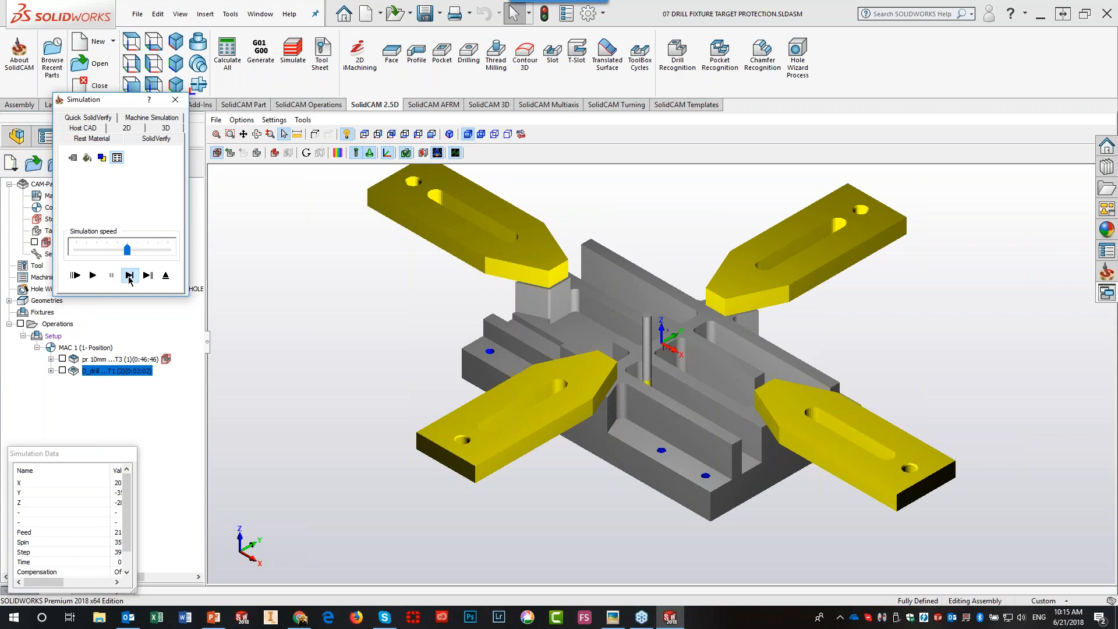
click(129, 278)
click(129, 278)
click(129, 278)
click(129, 278)
click(129, 279)
middle_drag(288, 331, 286, 332)
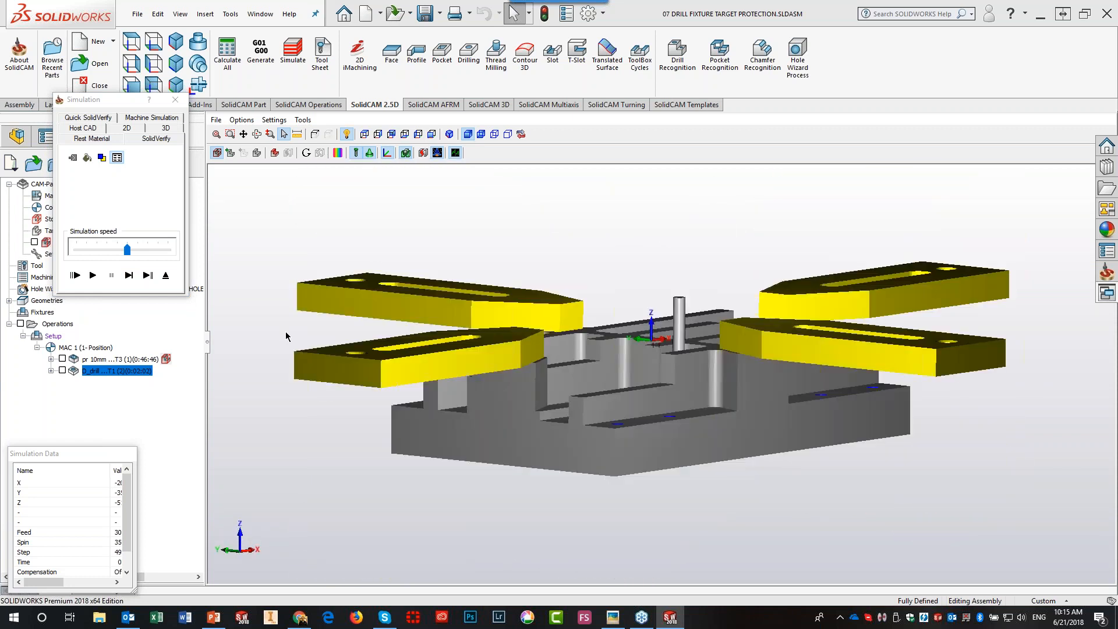
- Step through the remaining left and right holes, play the simulation to the end, and exit
click(129, 275)
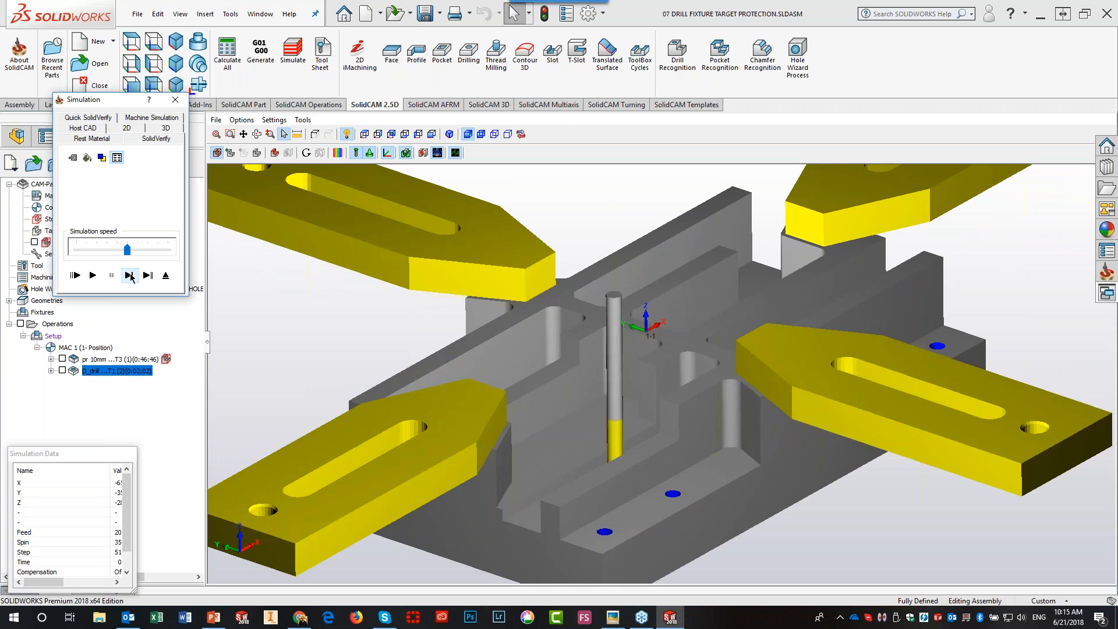
click(129, 274)
click(129, 275)
click(129, 275)
click(130, 275)
click(129, 275)
click(129, 275)
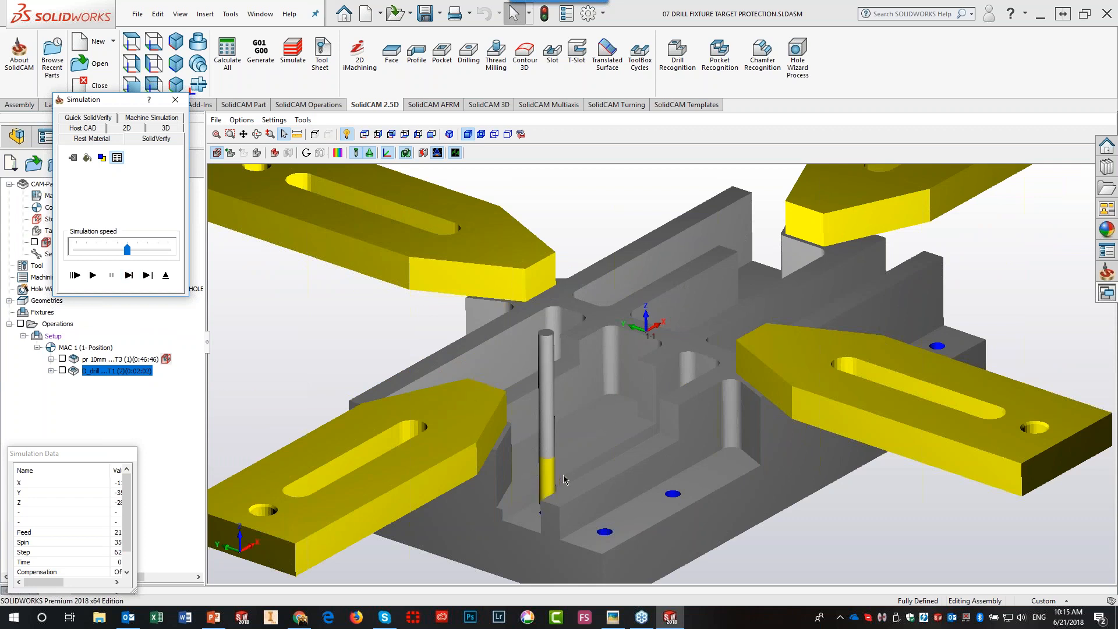
click(128, 276)
click(128, 275)
click(128, 276)
click(129, 275)
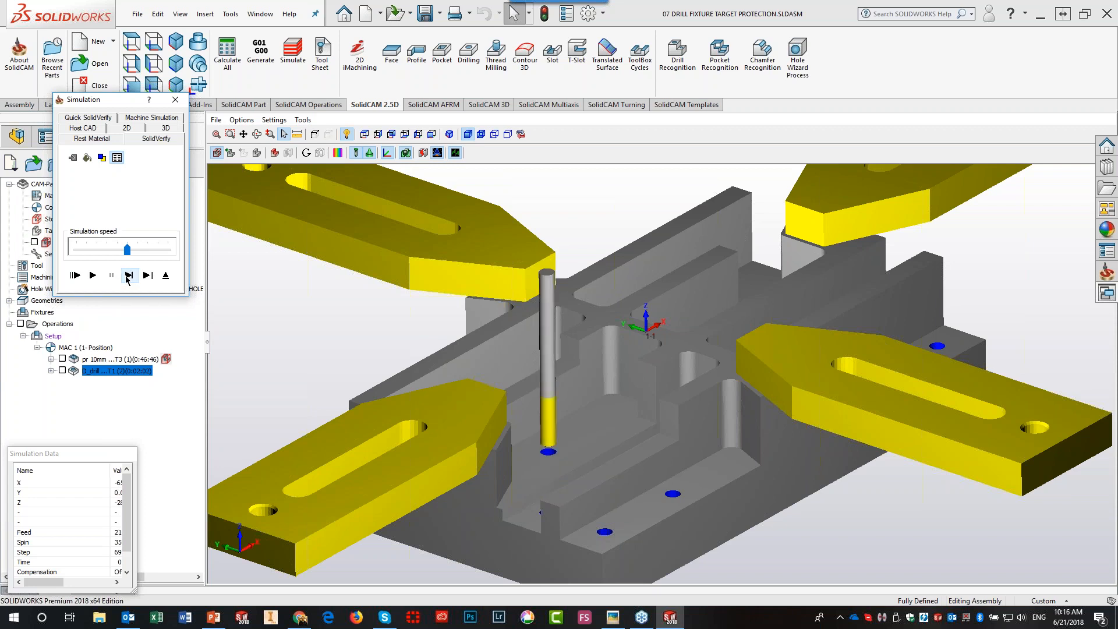
click(129, 275)
click(128, 275)
click(128, 276)
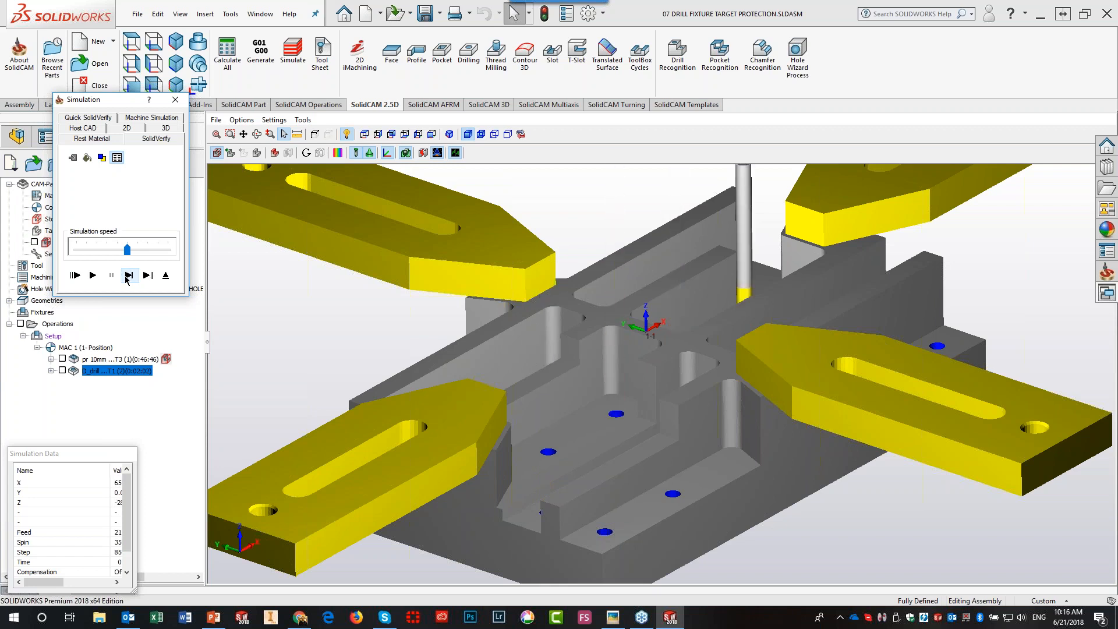
click(96, 276)
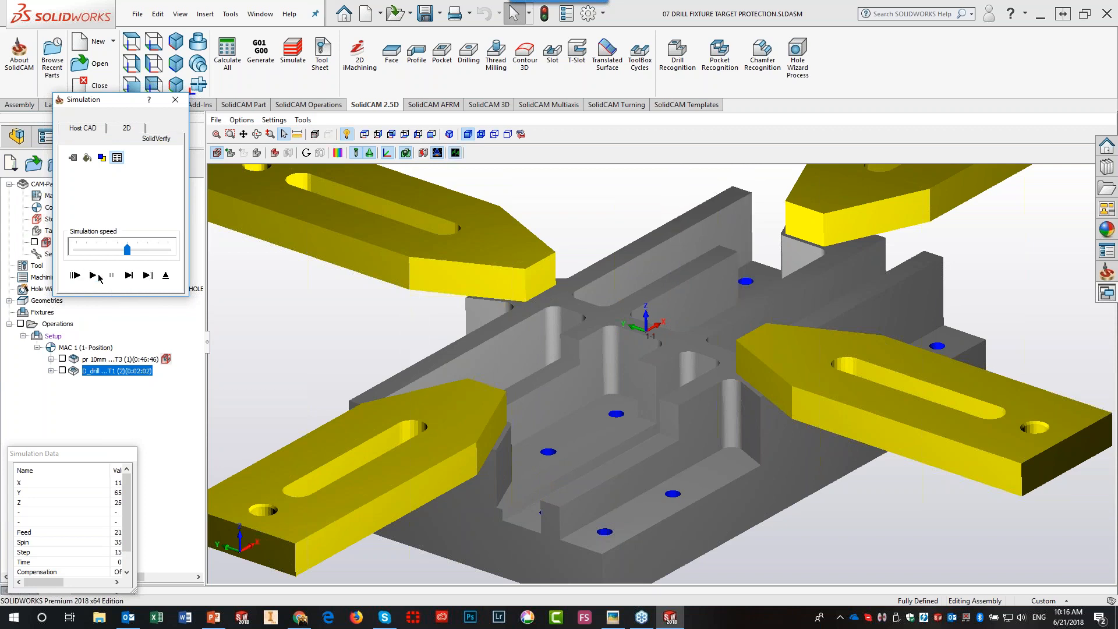
click(166, 281)
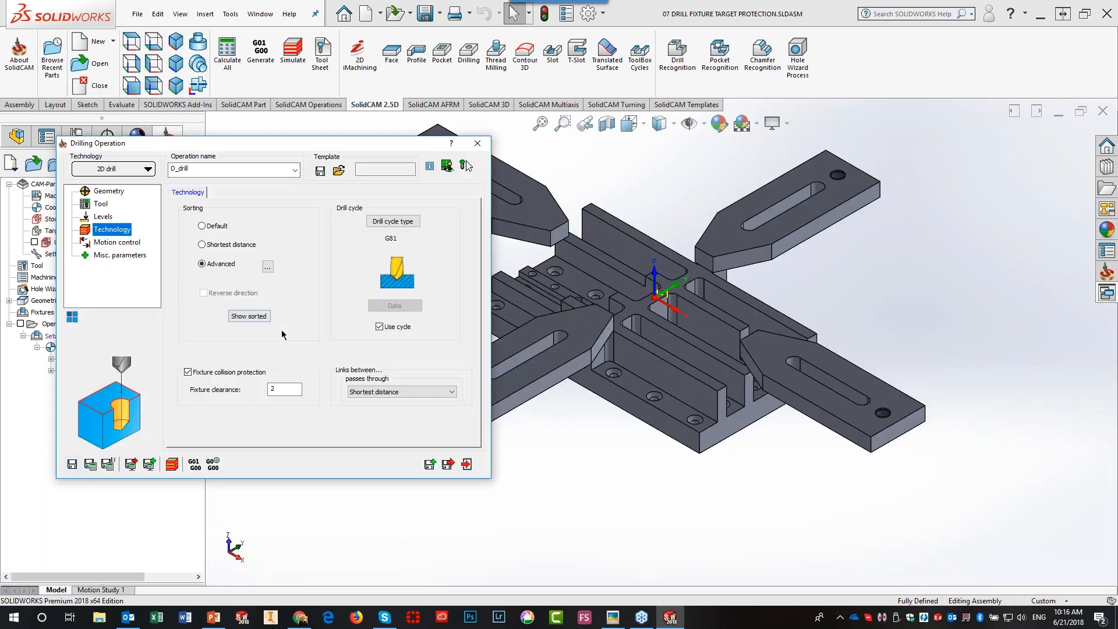
- Save and close the D_drill settings, then suppress the pr 10mm operation
click(472, 464)
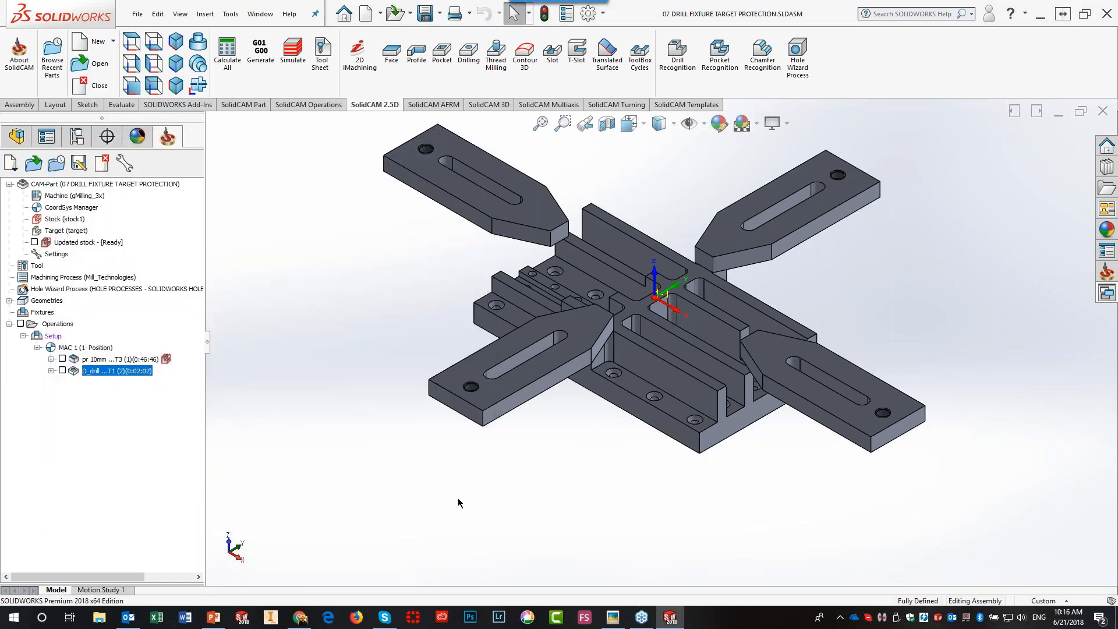
right_click(126, 361)
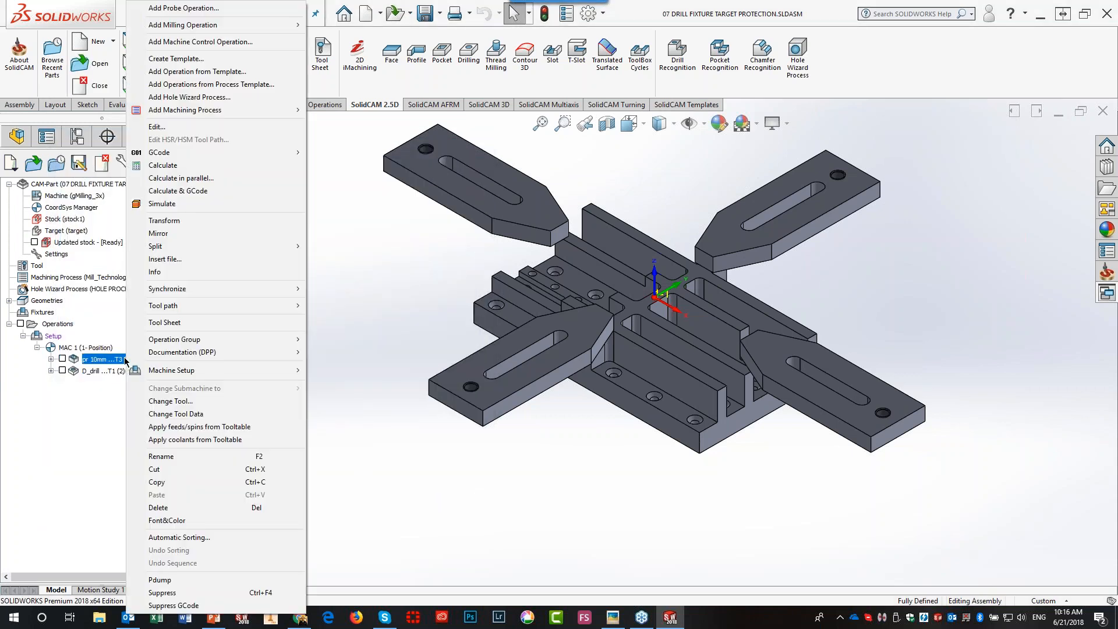
click(154, 592)
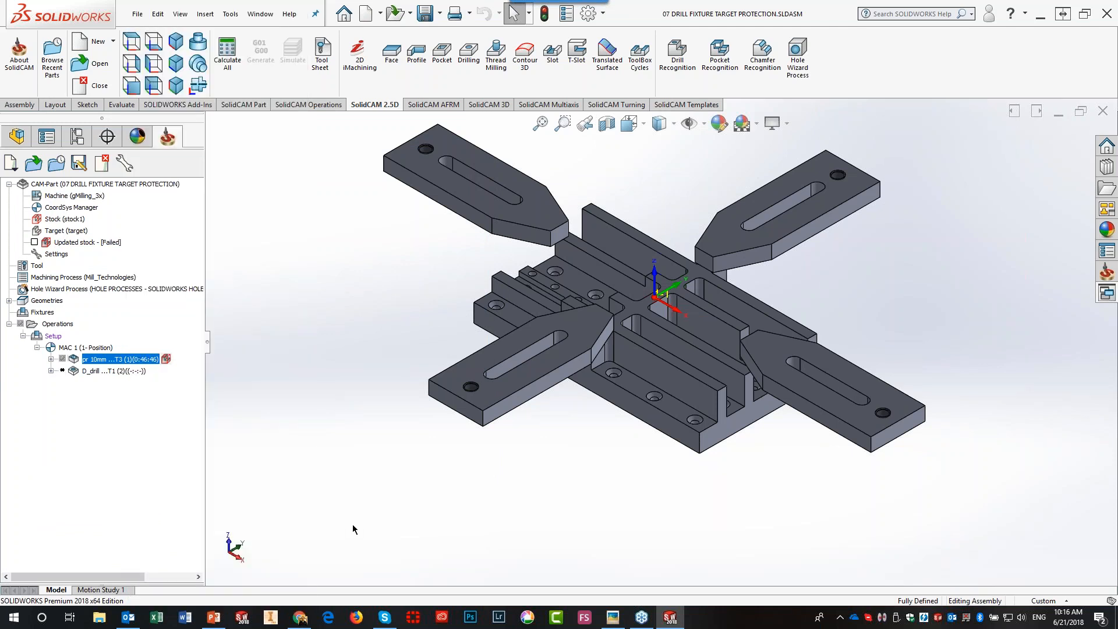
- Recalculate the D_drill toolpath and launch its simulation
right_click(97, 373)
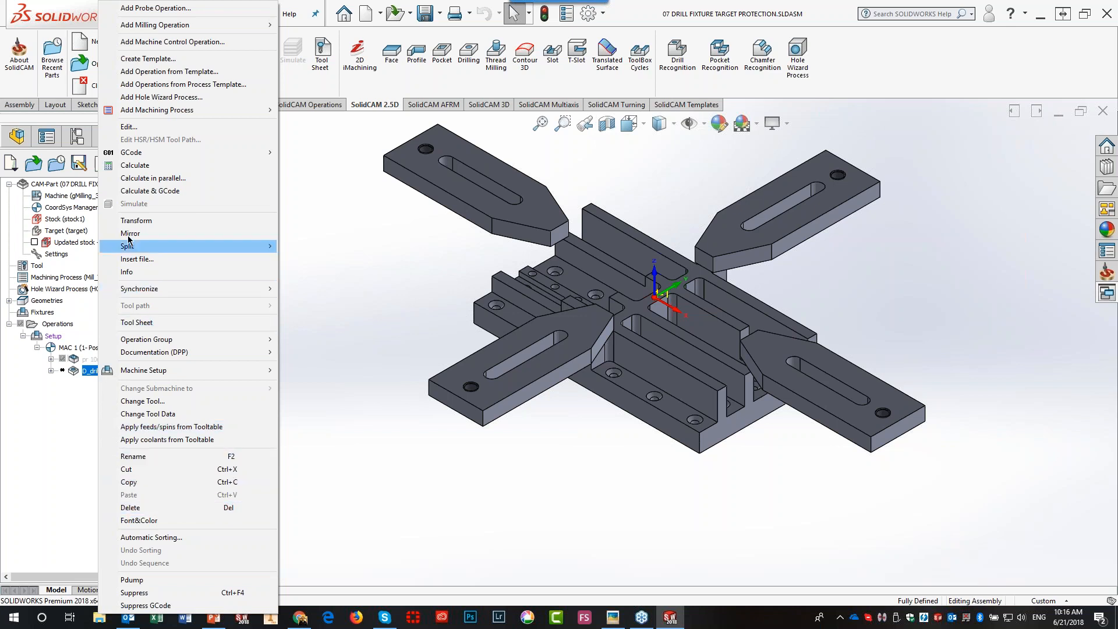
click(144, 165)
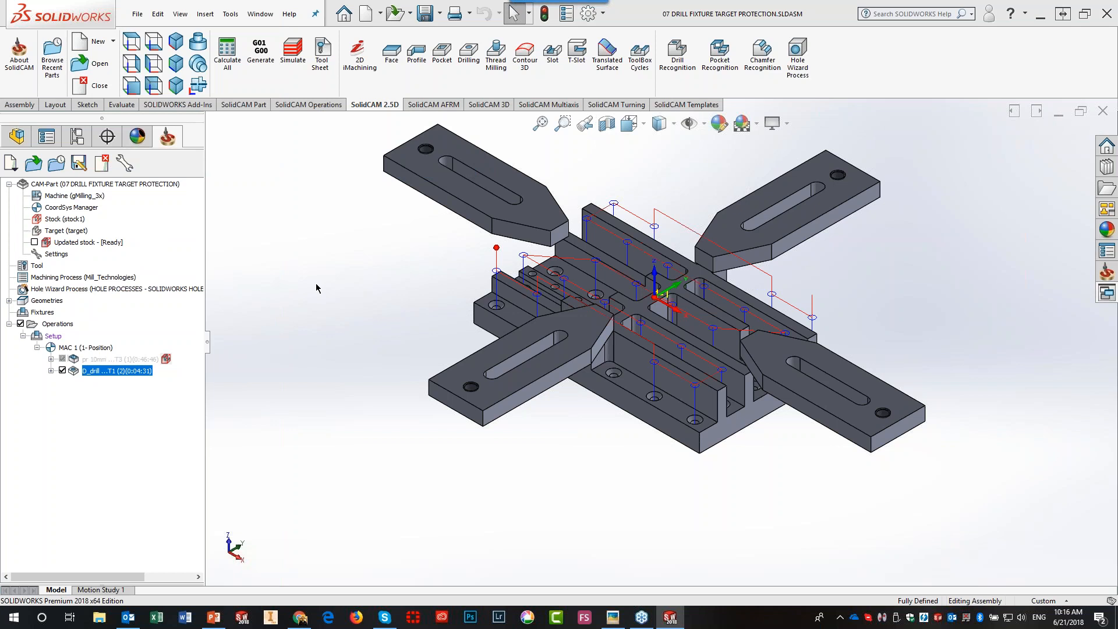
click(293, 53)
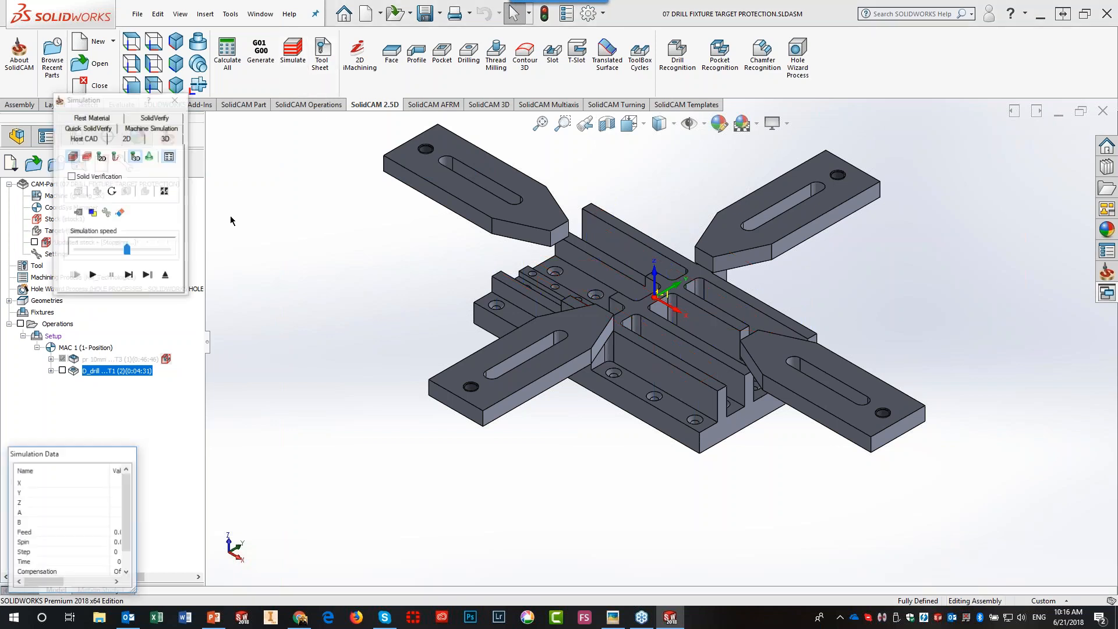
- In SolidVerify, step the drill through its first three holes on the uncut stock, then exit
click(150, 117)
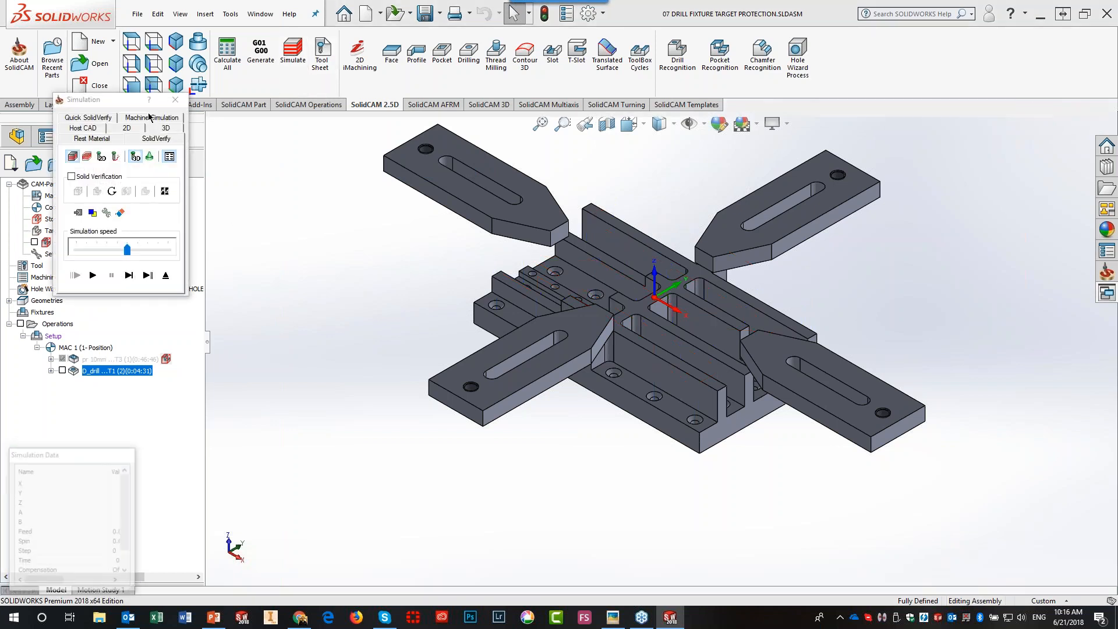
click(132, 277)
click(133, 277)
click(133, 277)
click(133, 277)
click(133, 277)
click(132, 277)
click(133, 277)
click(132, 277)
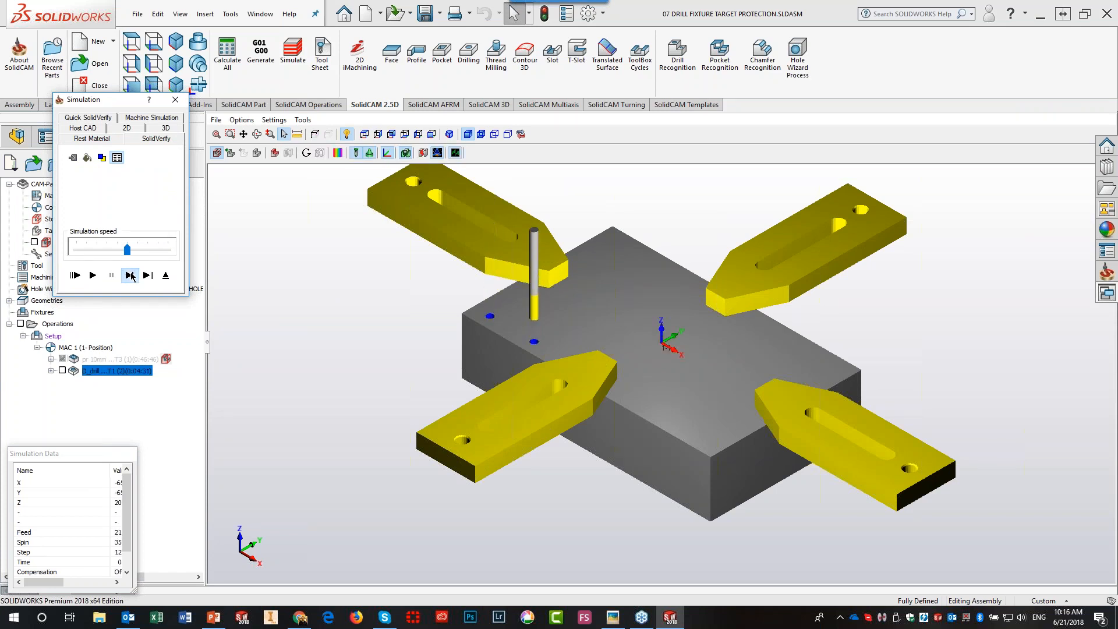
click(133, 277)
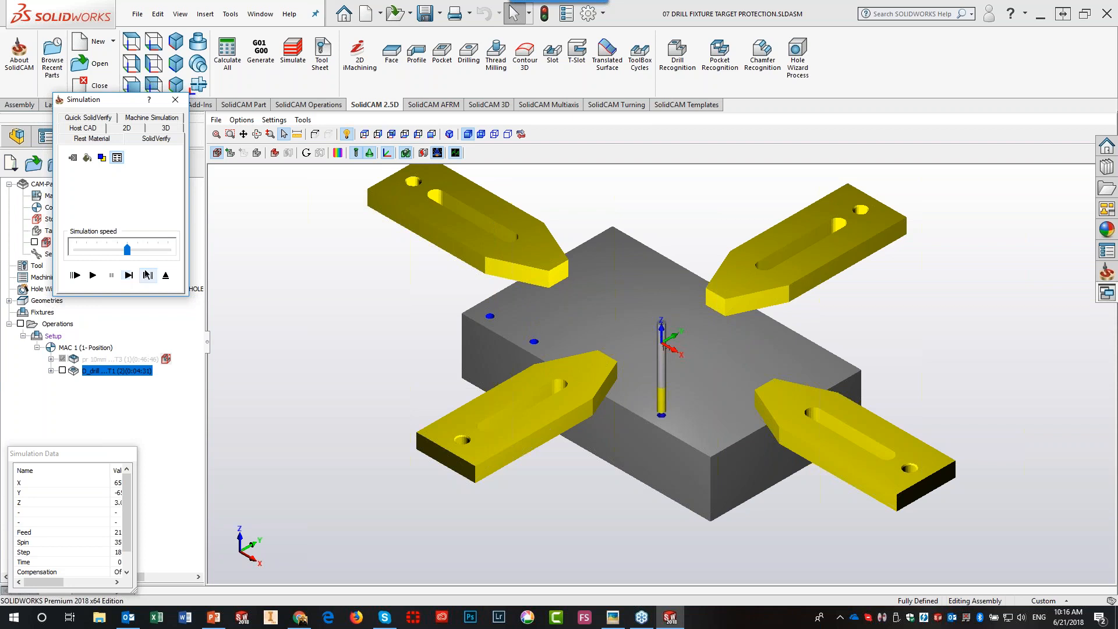
click(166, 276)
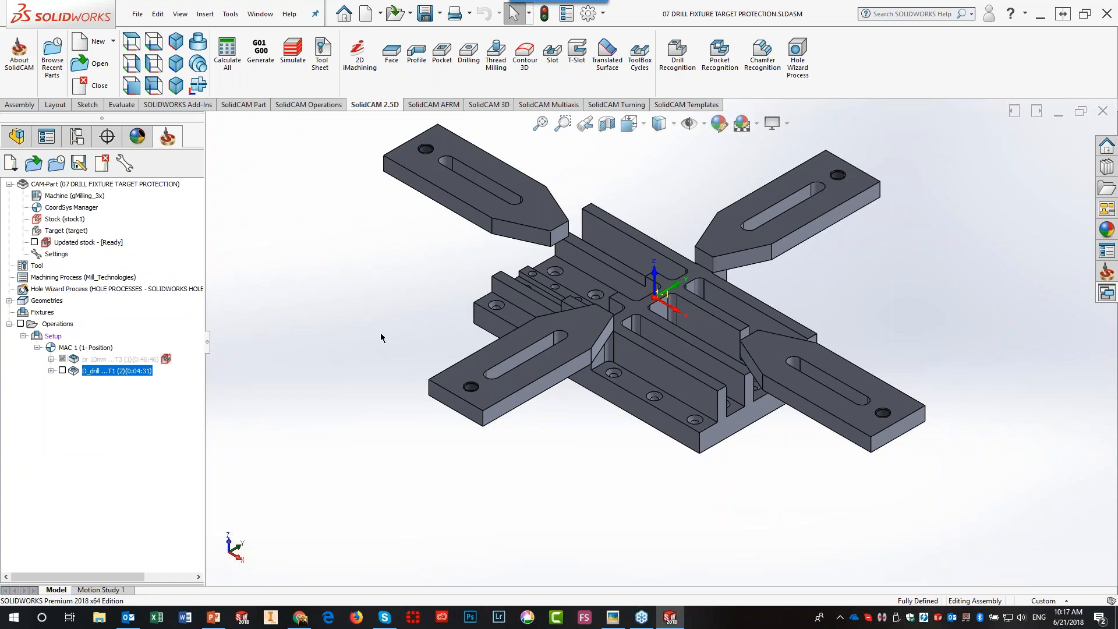
- Open 3D GAUGE PROTECT.prz from the CAM-Parts list
click(80, 63)
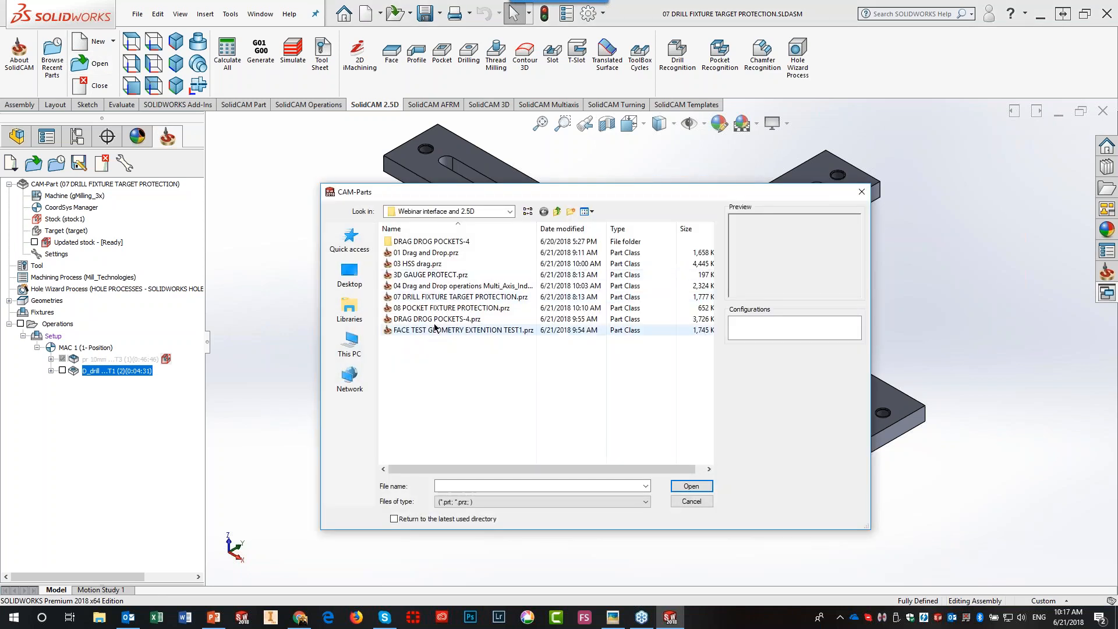
click(432, 275)
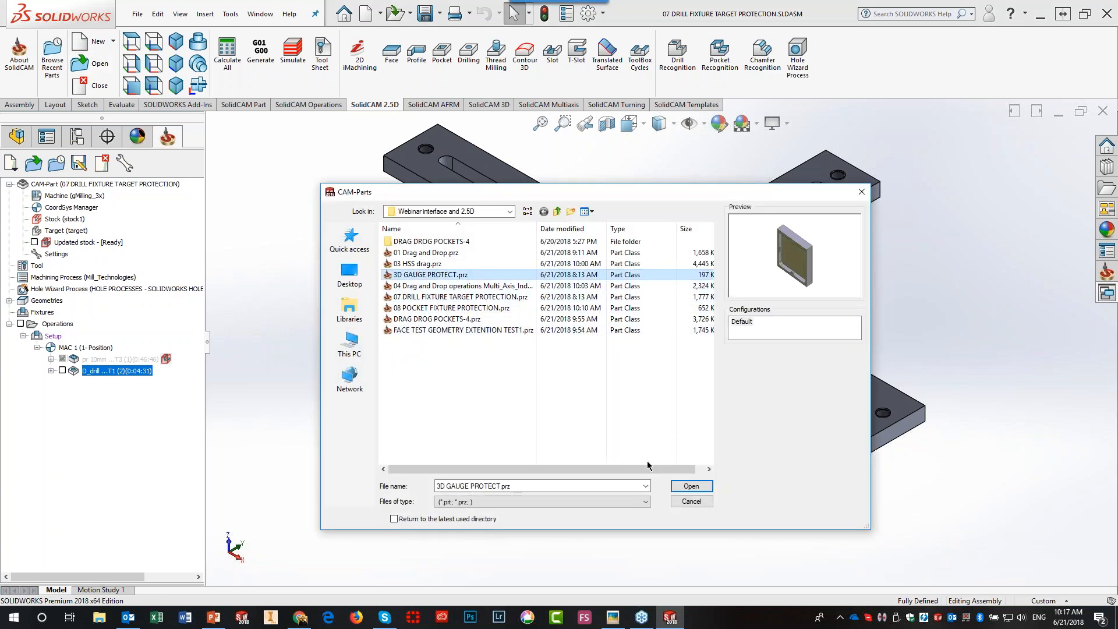
click(692, 489)
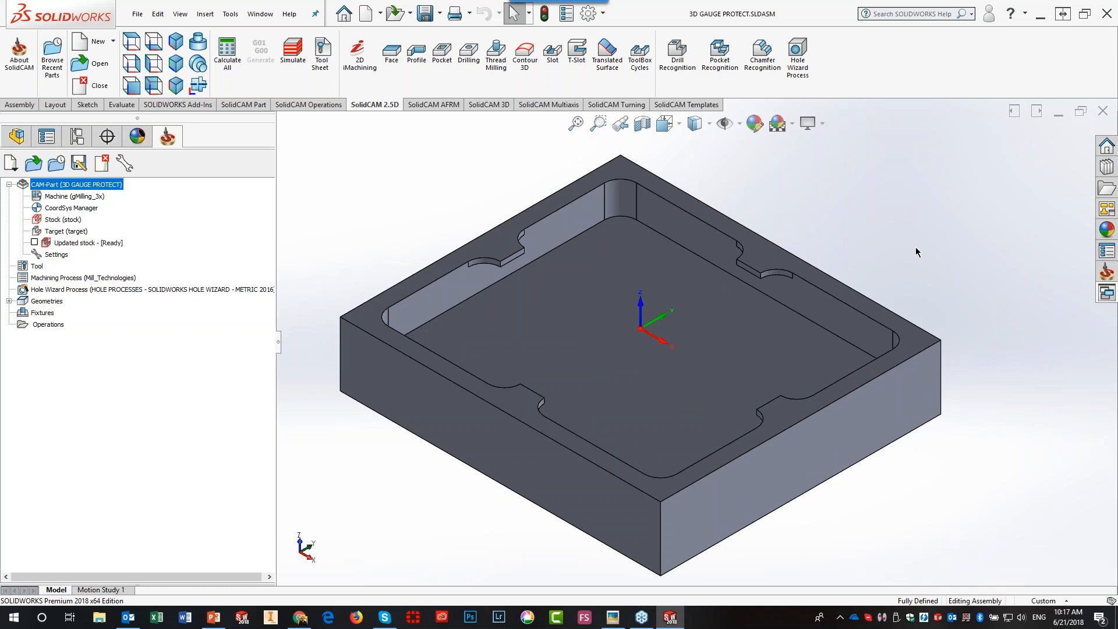
- Inspect the pocket floor face, deselect it, and start a new Pocket operation
click(749, 332)
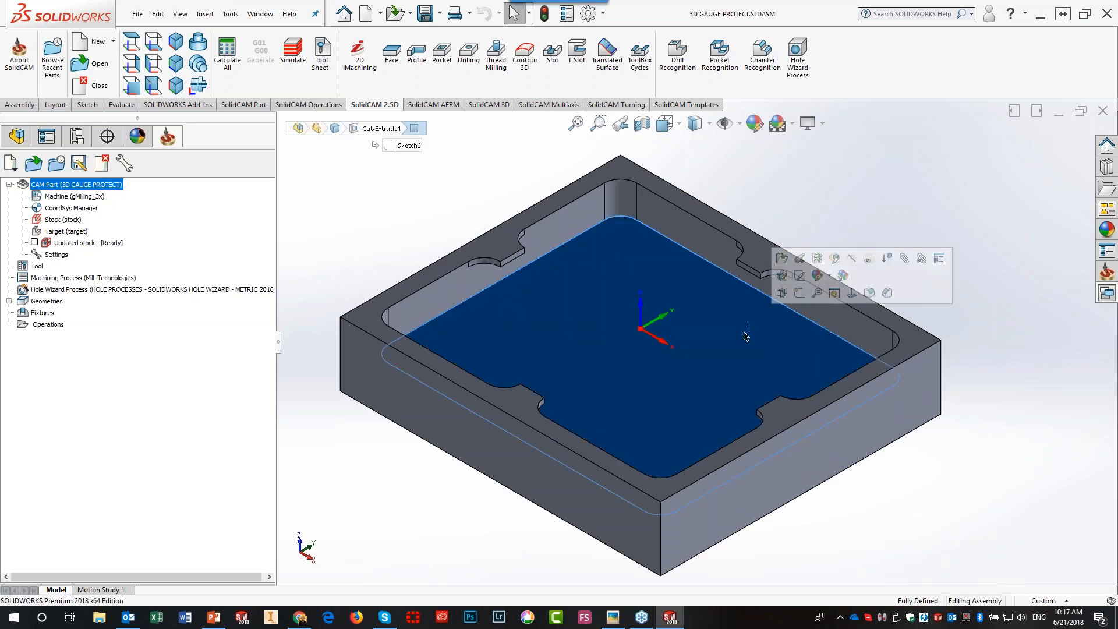
click(860, 206)
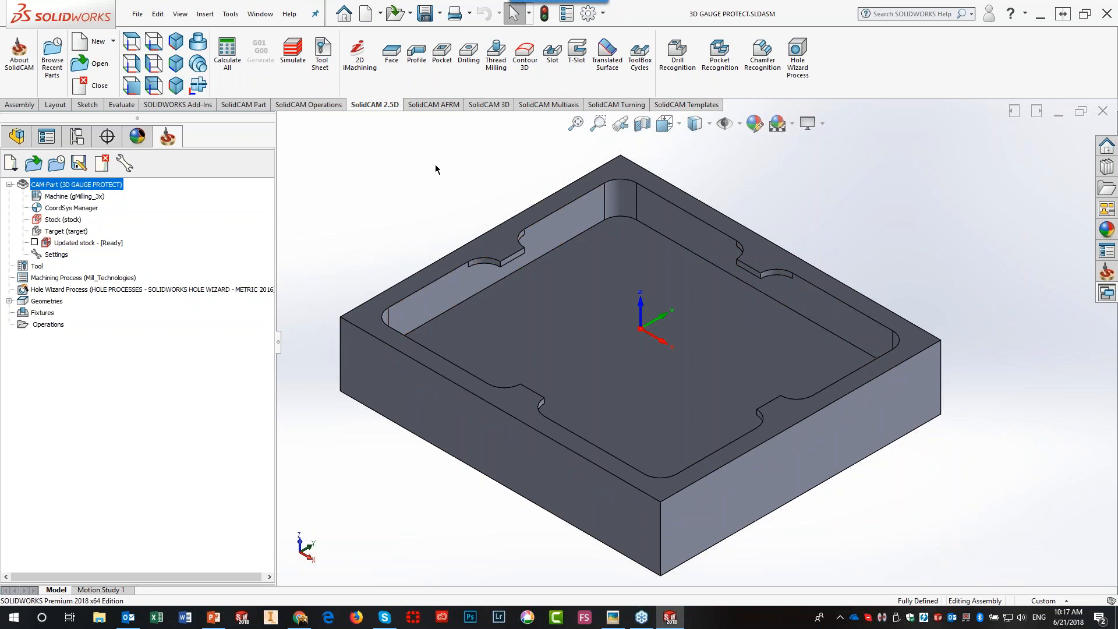
click(444, 76)
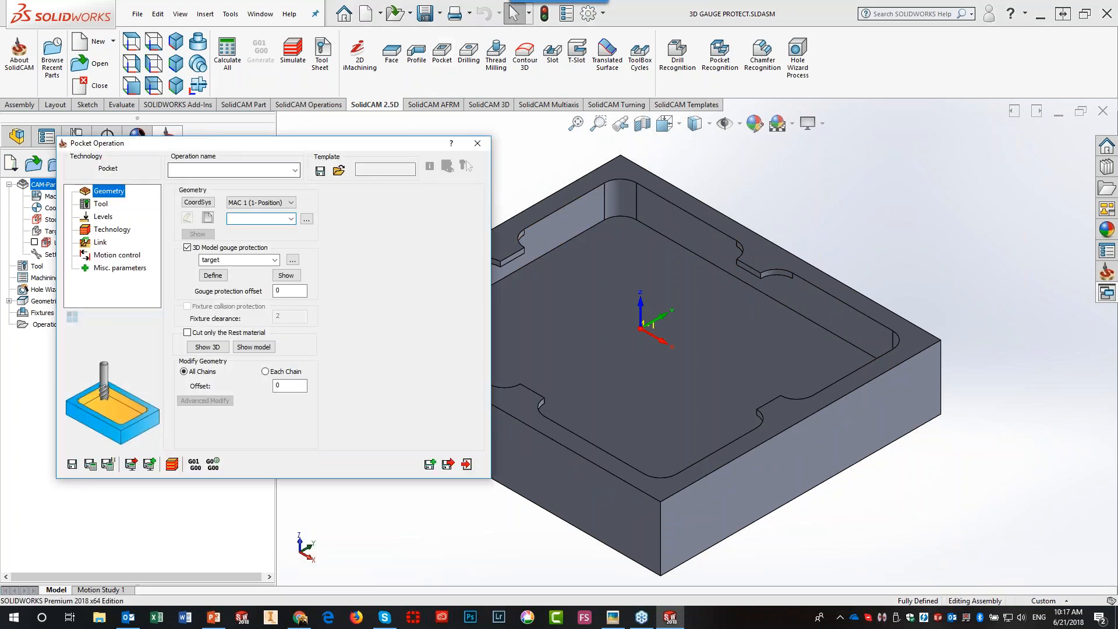
- Create pocket geometry contour4 from the chain around the pocket floor
click(207, 218)
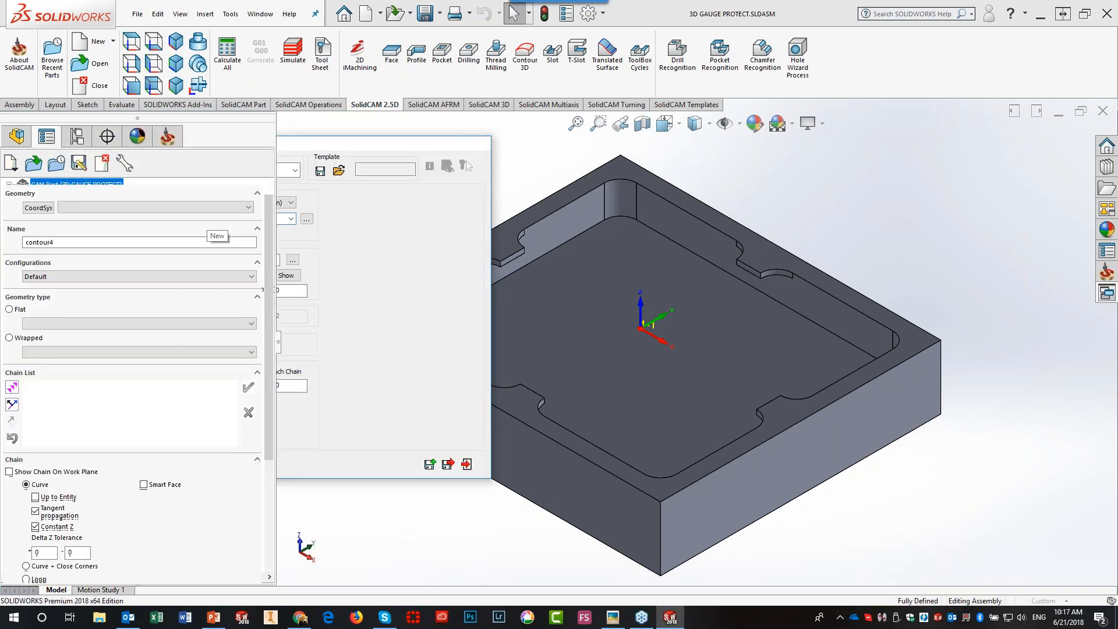
click(672, 389)
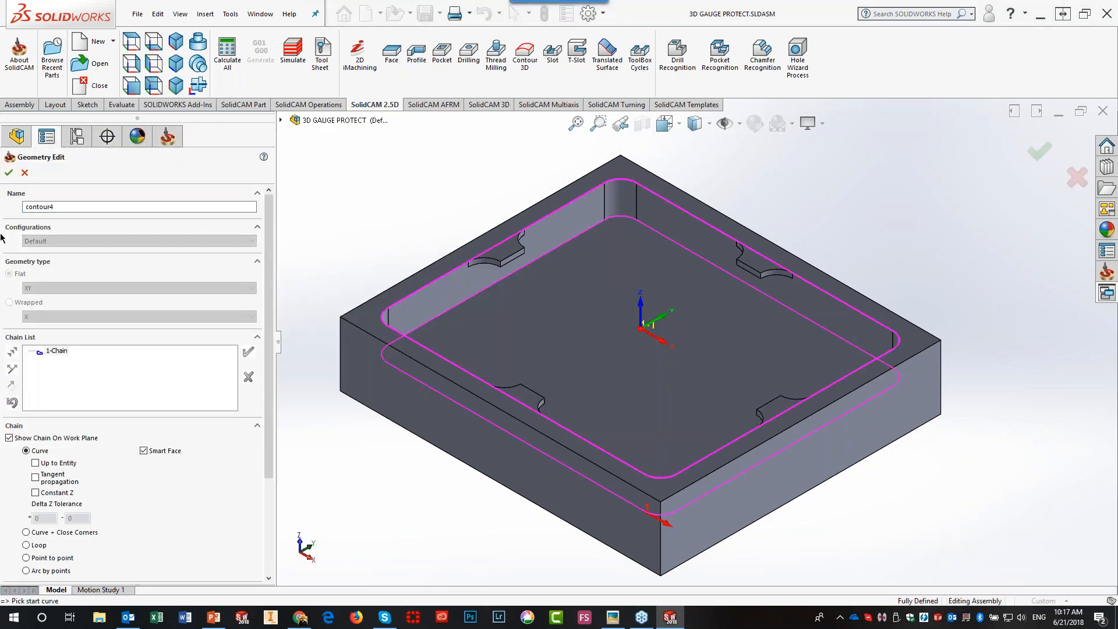
click(9, 172)
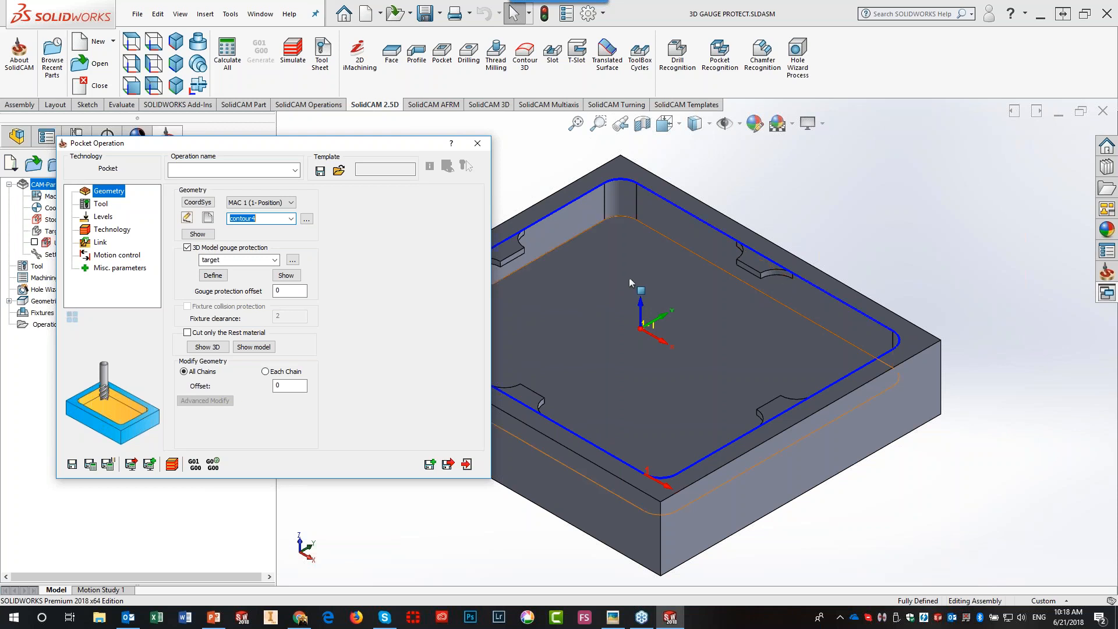
- Set the gouge protection offset to 0.3 and assign tool 2 to the pocket
click(286, 289)
click(100, 205)
click(221, 369)
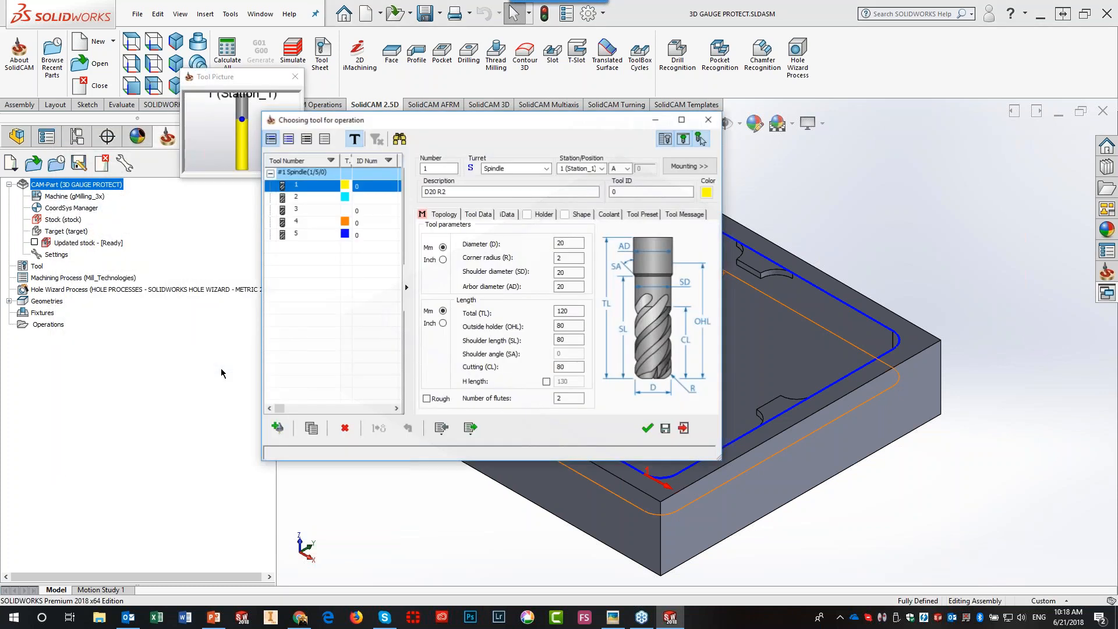
click(316, 197)
click(646, 429)
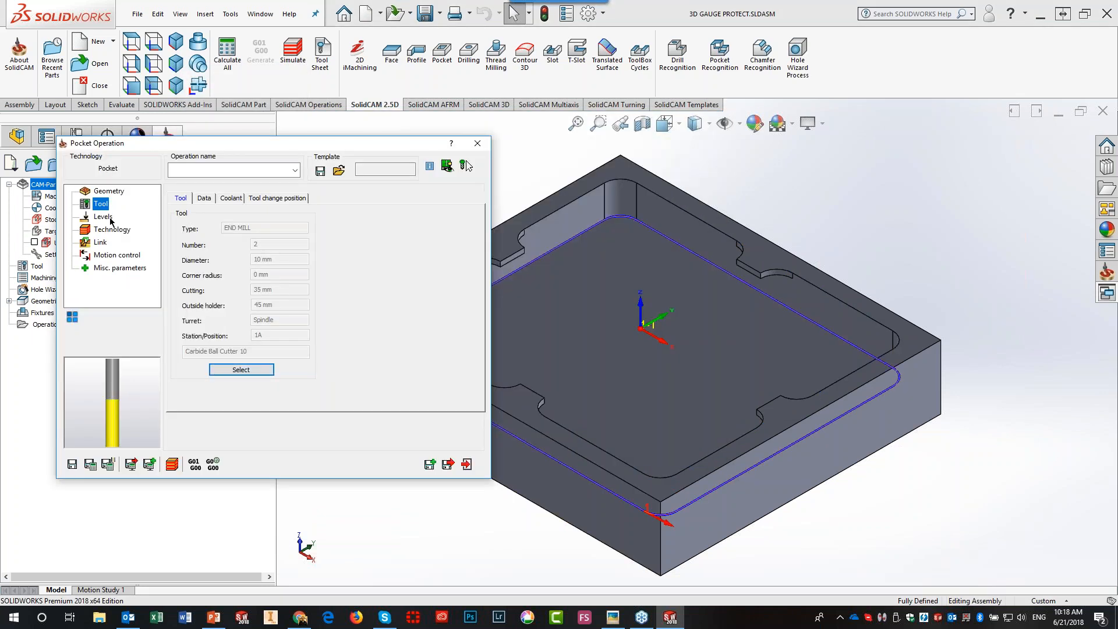
- Review the milling levels, save and calculate the P_contour4 toolpath, and close the dialog
click(104, 217)
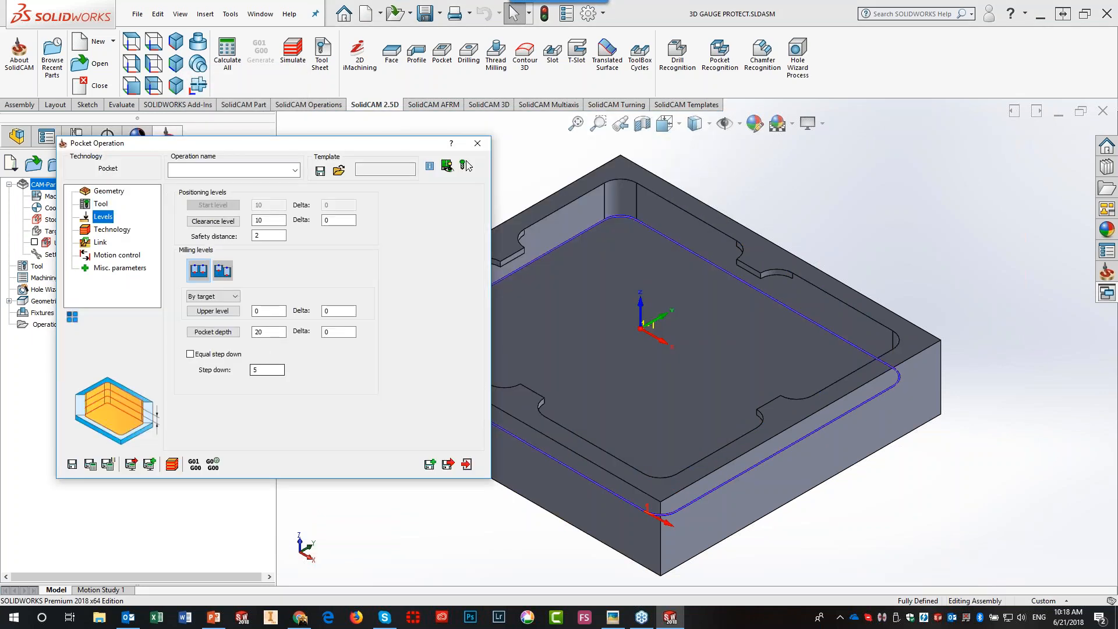
click(90, 465)
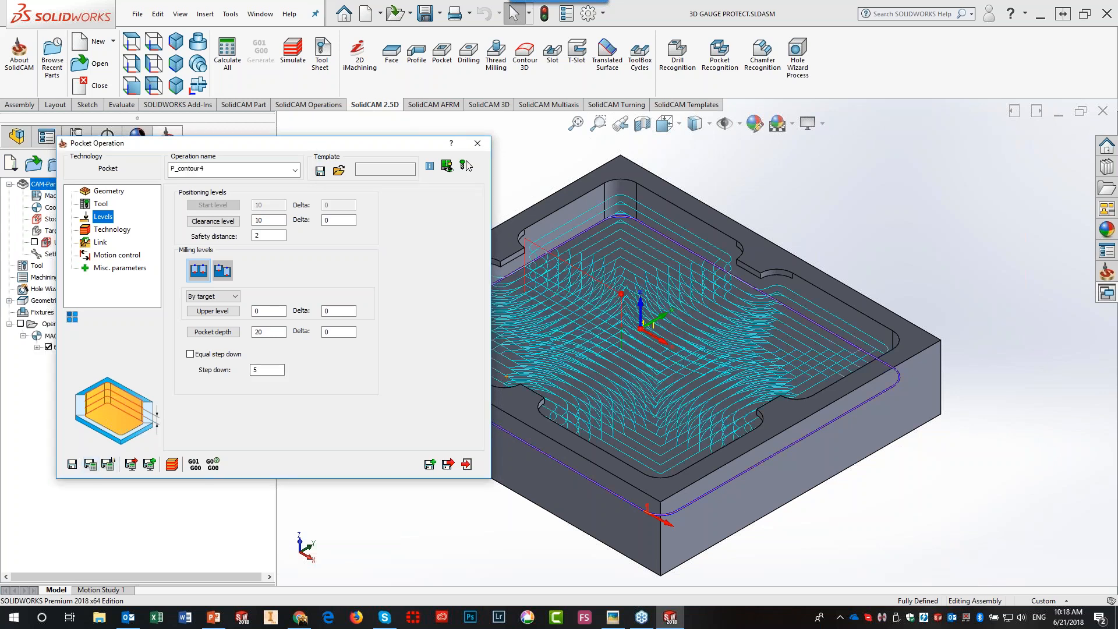
click(478, 143)
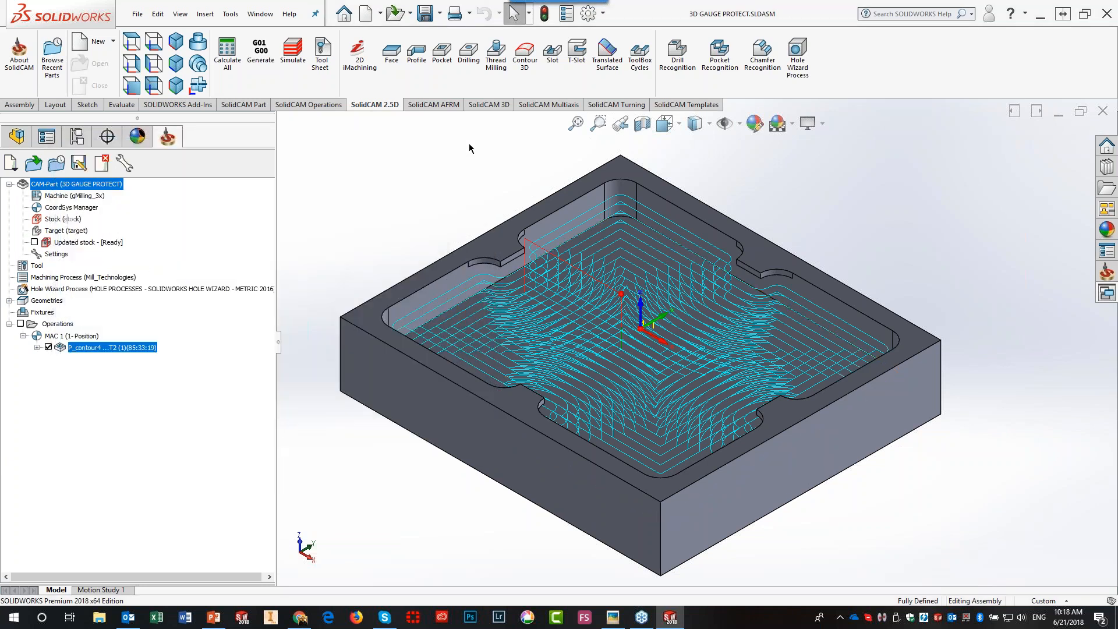
- View the P_contour4 toolpath zoomed in from the top and launch Simulate
click(131, 42)
scroll(722, 198, down, 2)
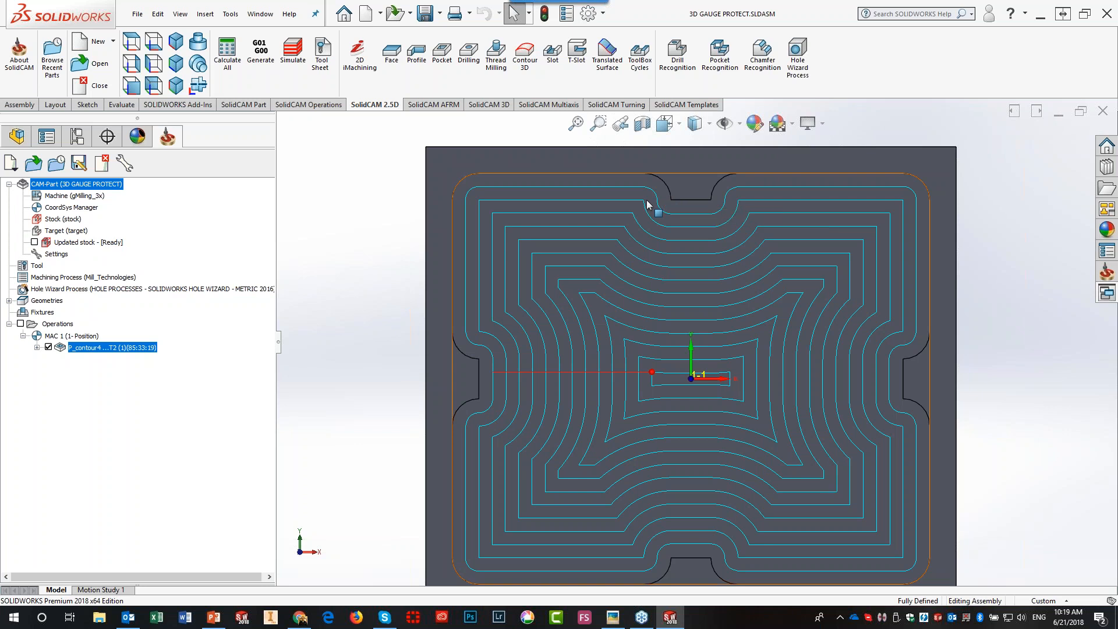
click(291, 59)
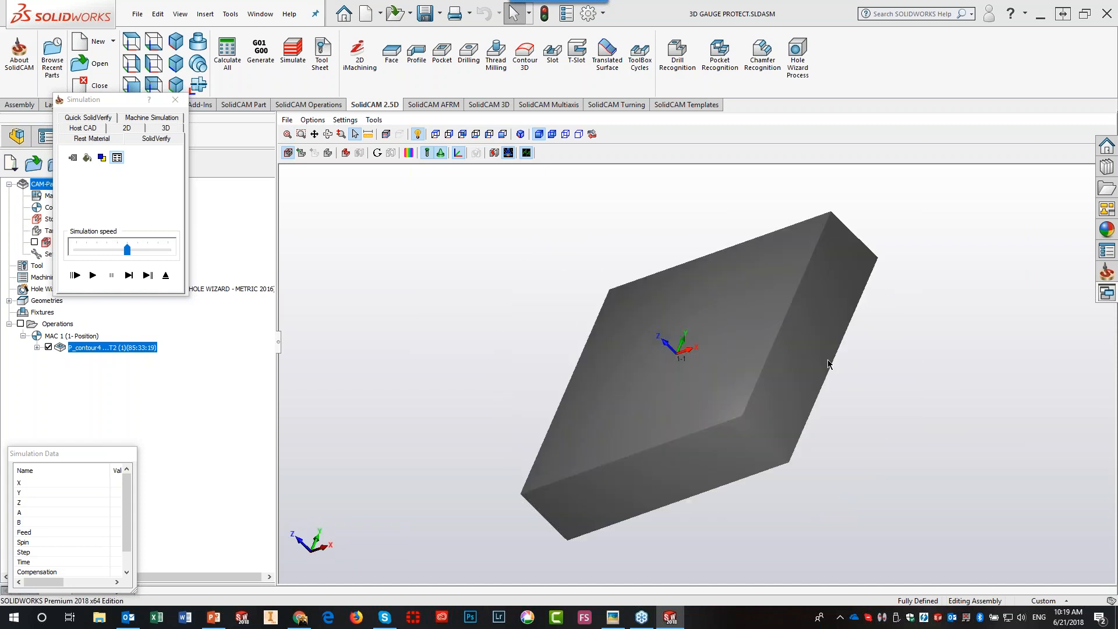
- Play the SolidVerify simulation of P_contour4 at maximum speed, then exit it
click(92, 275)
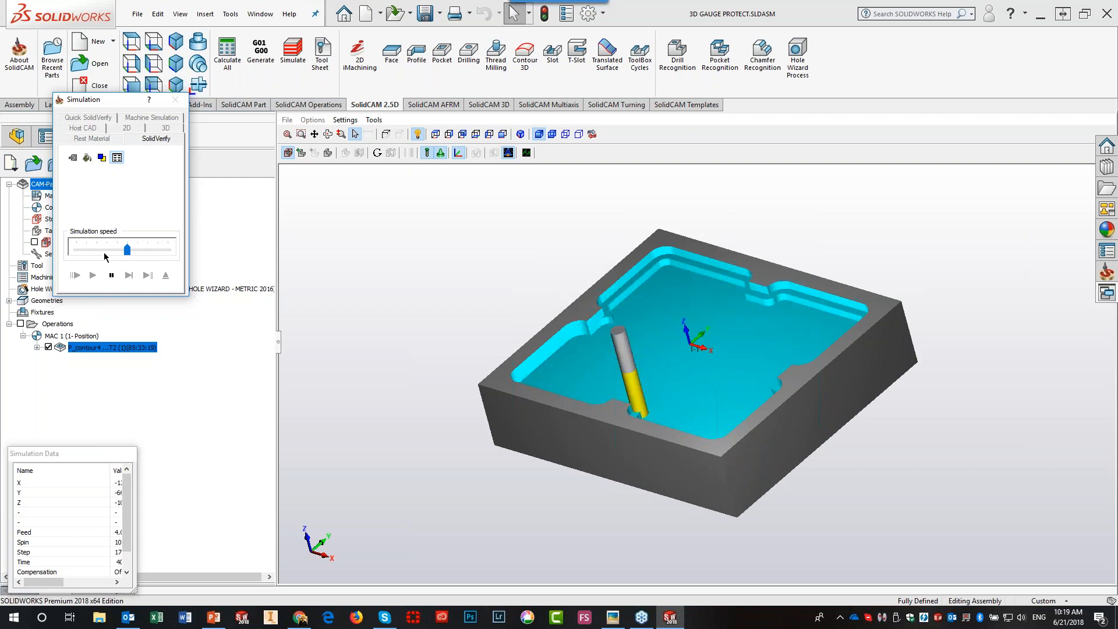
drag(128, 250, 241, 270)
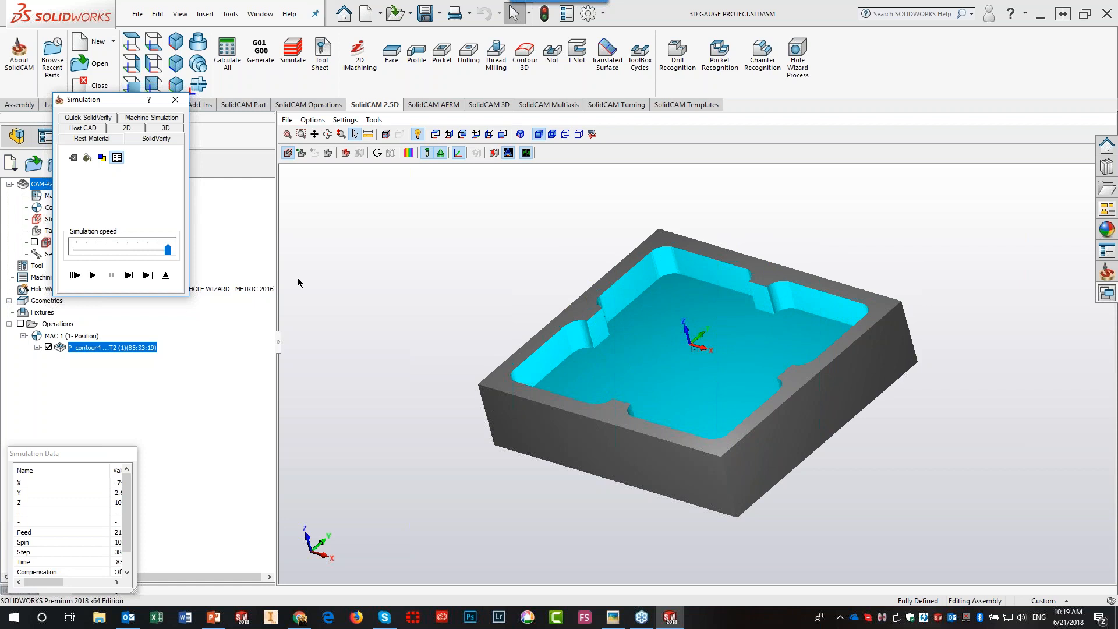
click(165, 275)
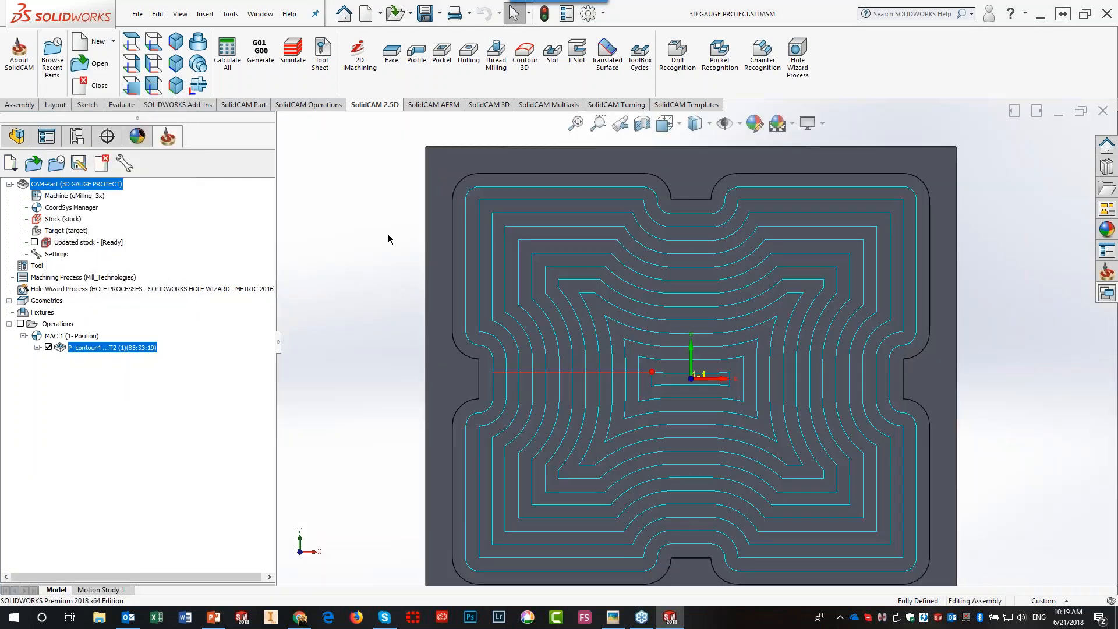
- Close the 3D GAUGE PROTECT document and open SolidCAM Settings from the task pane
click(1098, 117)
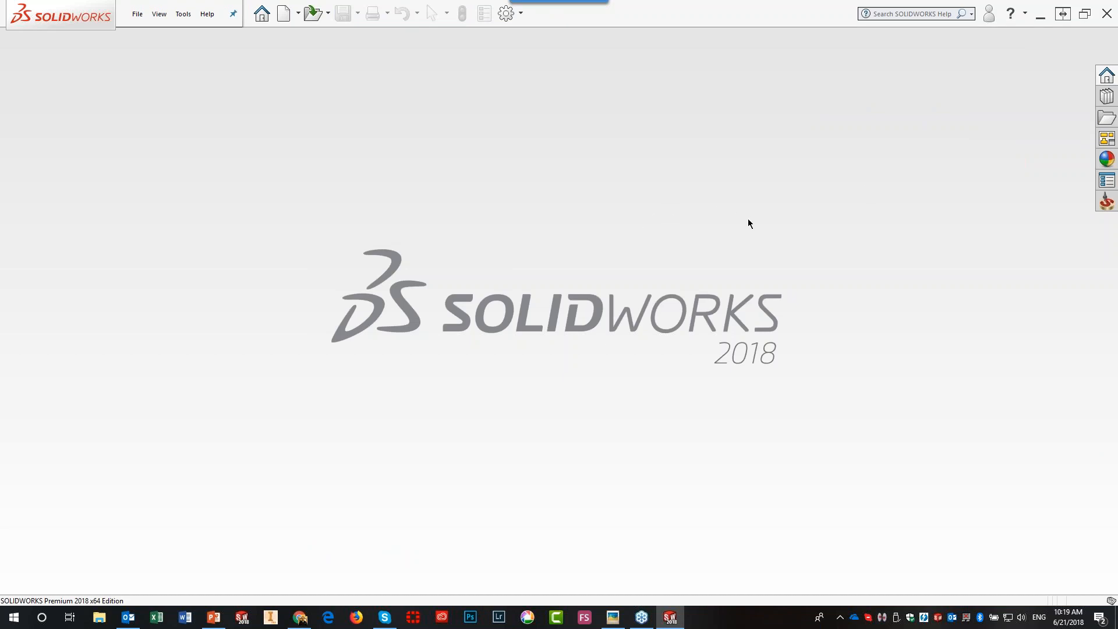
click(1103, 204)
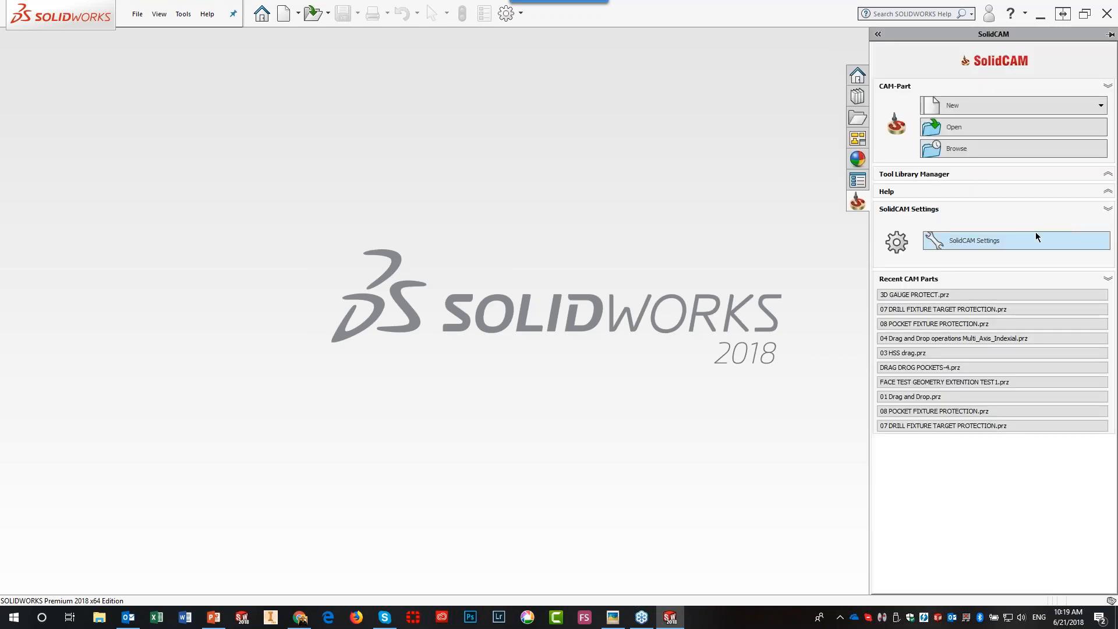
click(1017, 242)
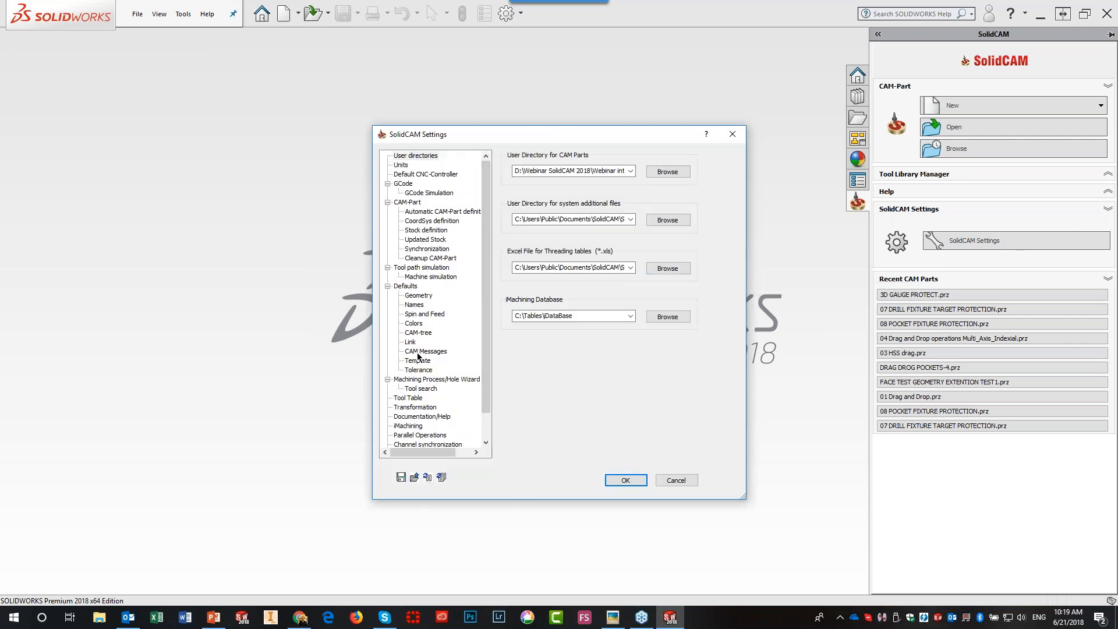
- Look over the CAM-Part > Synchronization options and cancel out of SolidCAM Settings
click(418, 250)
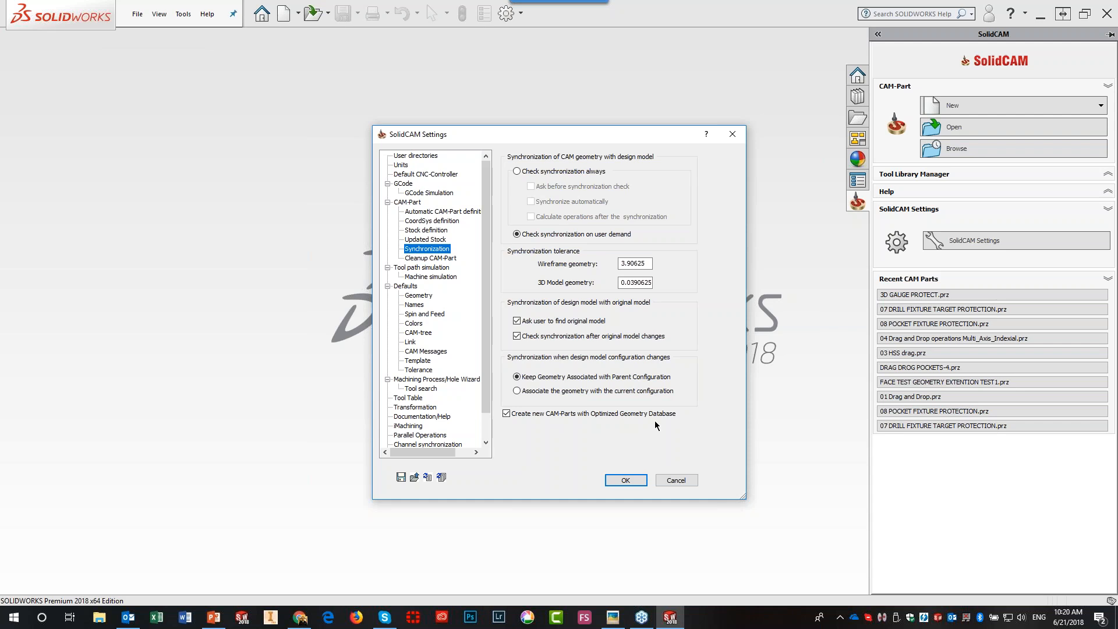
click(682, 481)
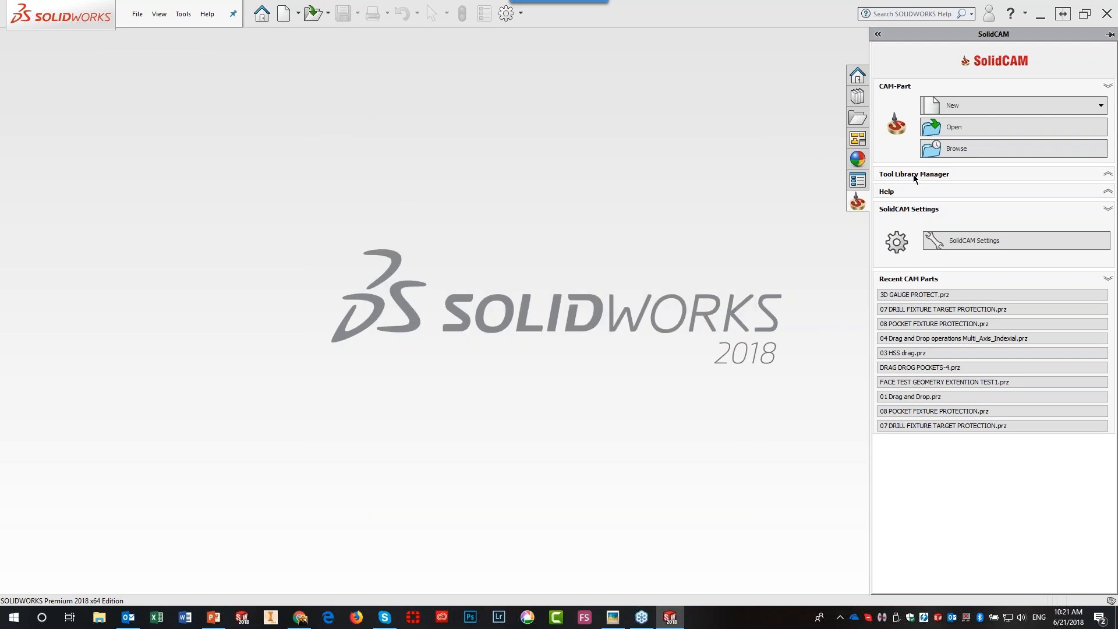
- Open 05 old tags.prz from D:\SolidCAM World 2018 Parts\Final
click(948, 129)
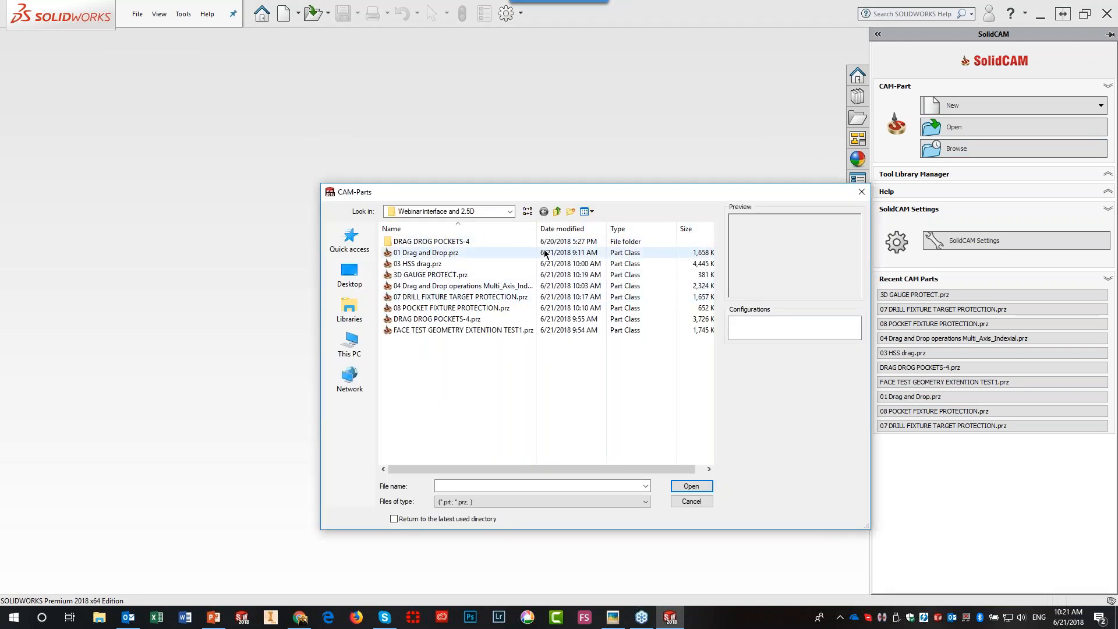
click(558, 212)
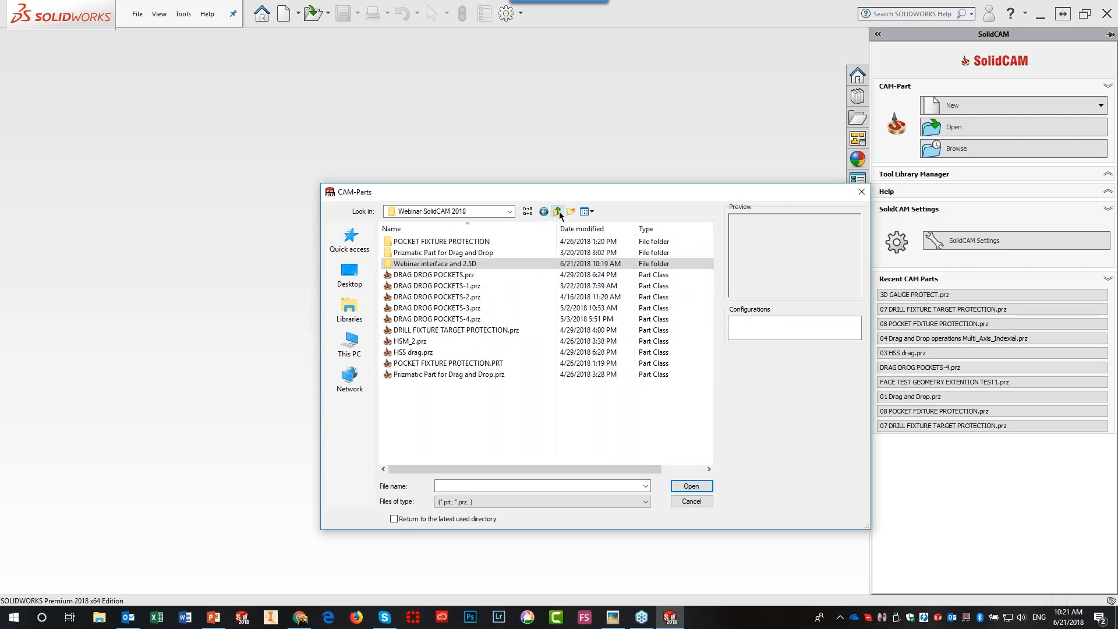
click(558, 212)
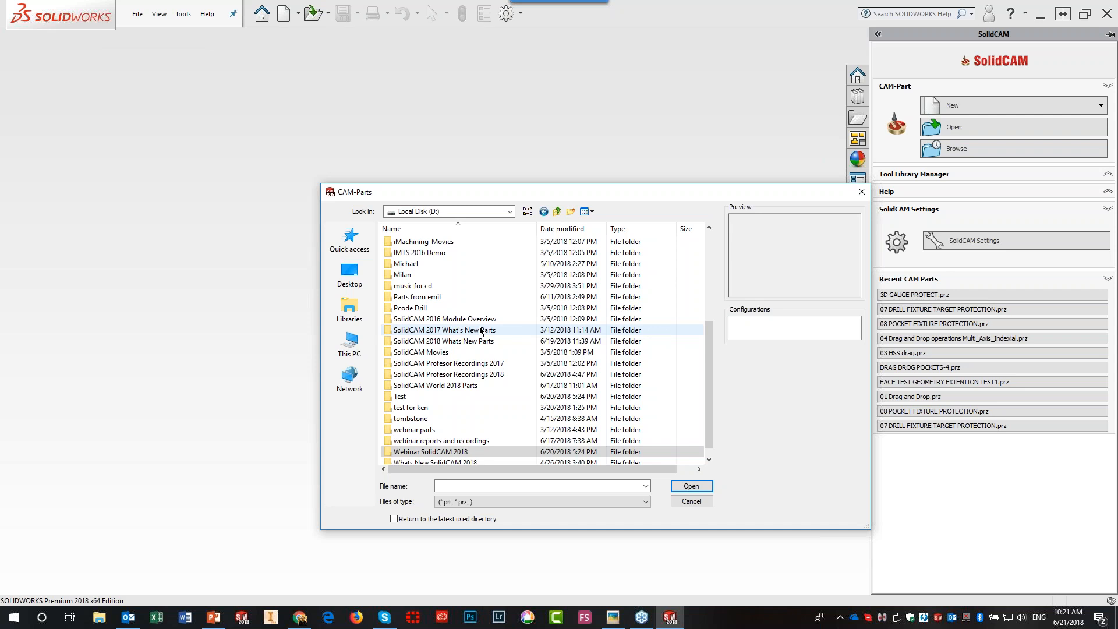
scroll(473, 365, down, 1)
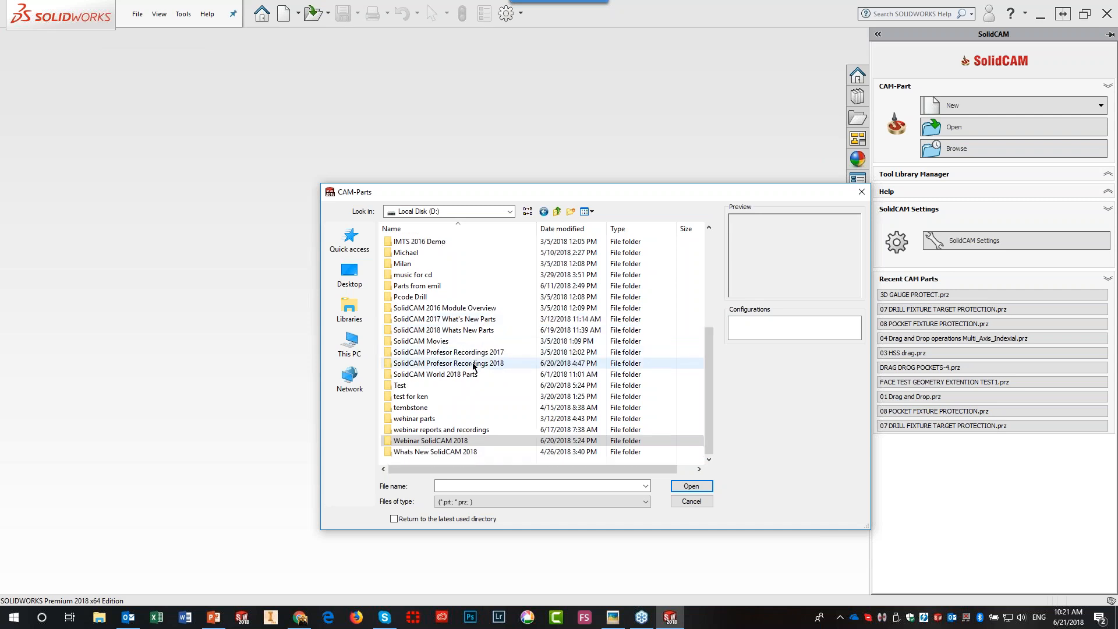
double_click(434, 378)
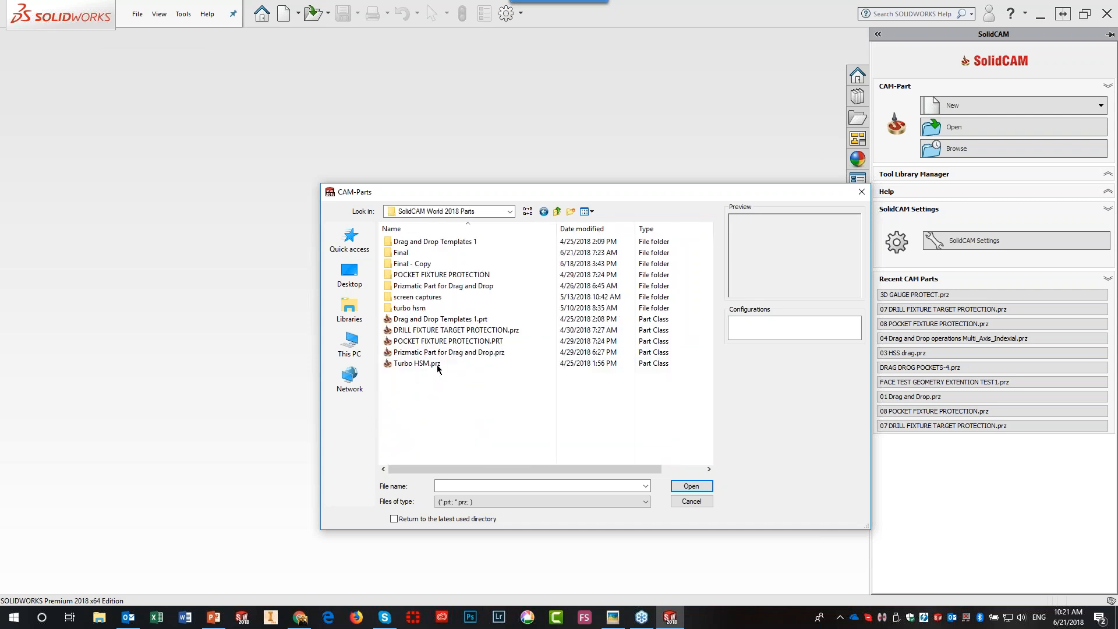
double_click(393, 255)
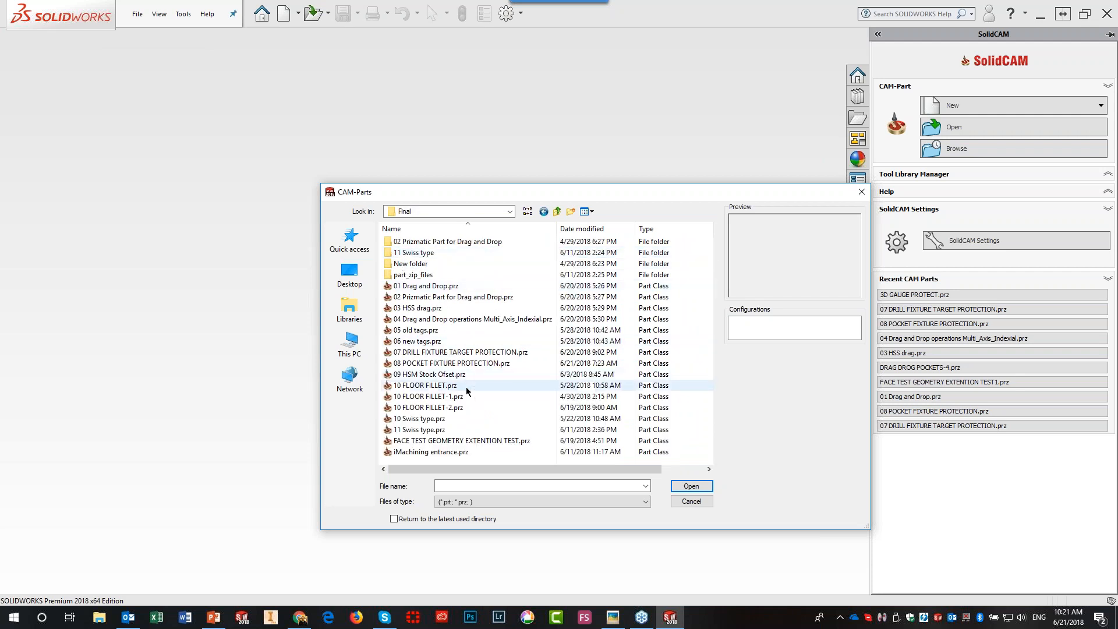
click(429, 332)
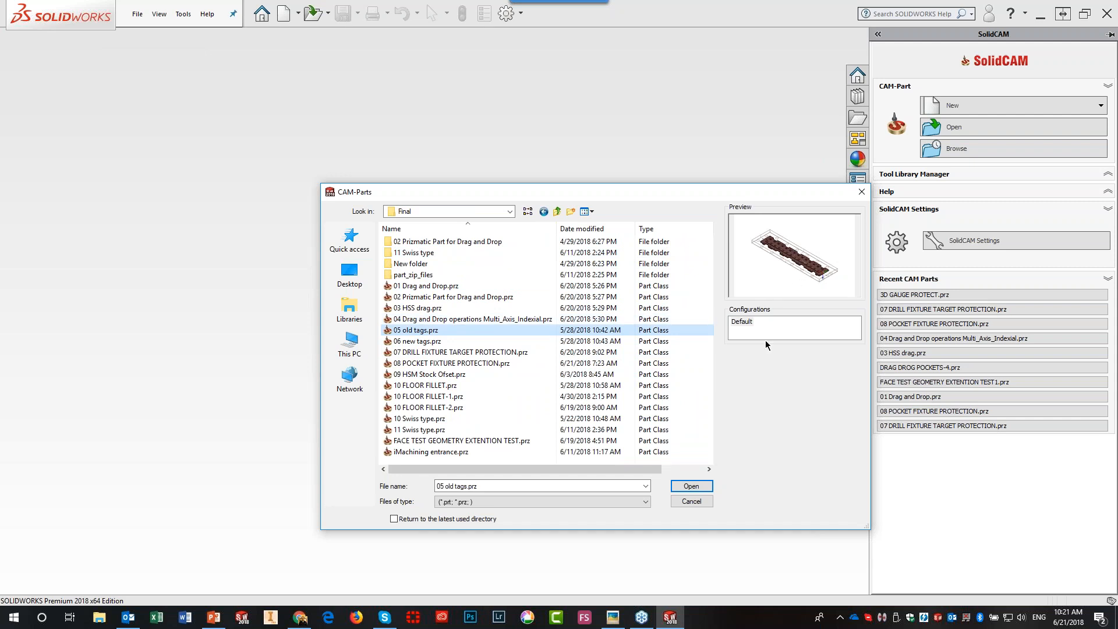
click(705, 488)
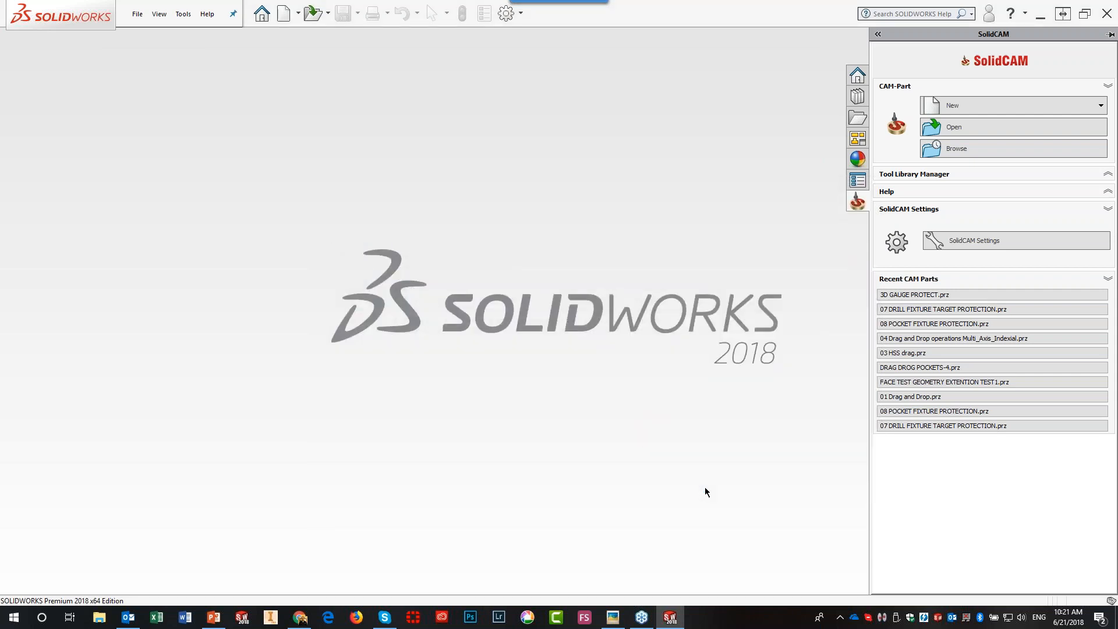
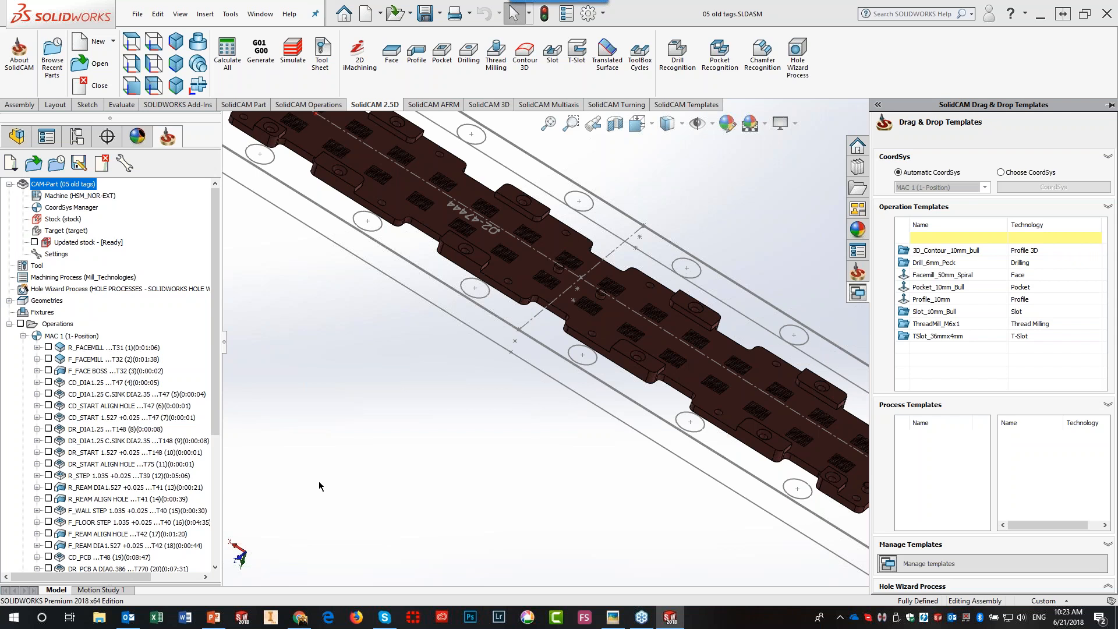
- Collapse the Drag & Drop Templates pane before closing the 05 old tags part
click(717, 210)
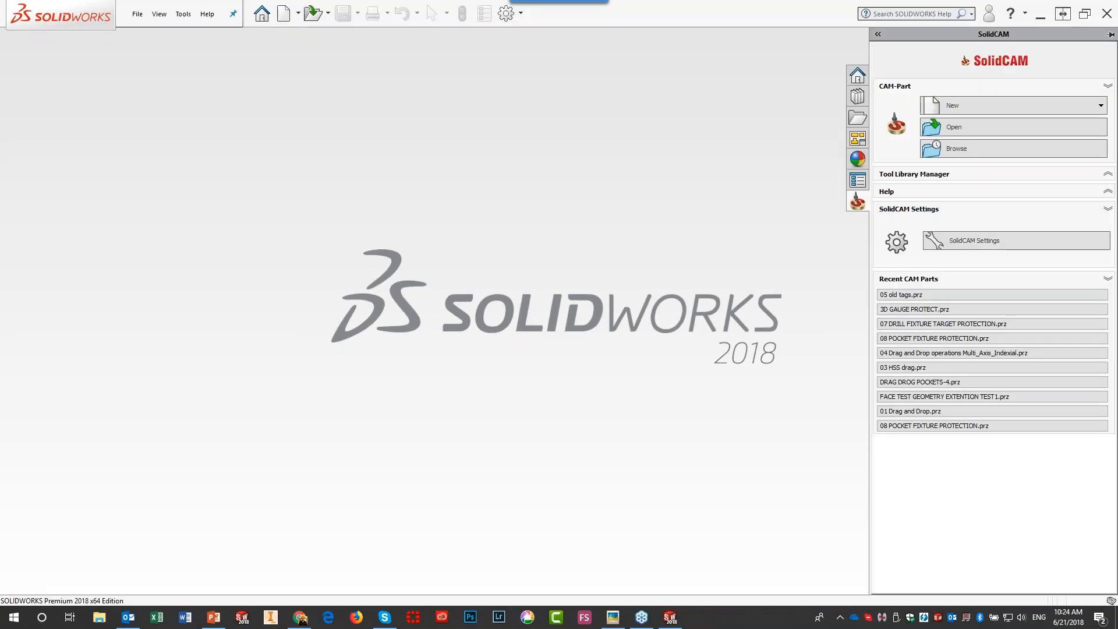
- Open 06 new tags.prz from the Final folder with Return to the latest used directory ticked
click(999, 124)
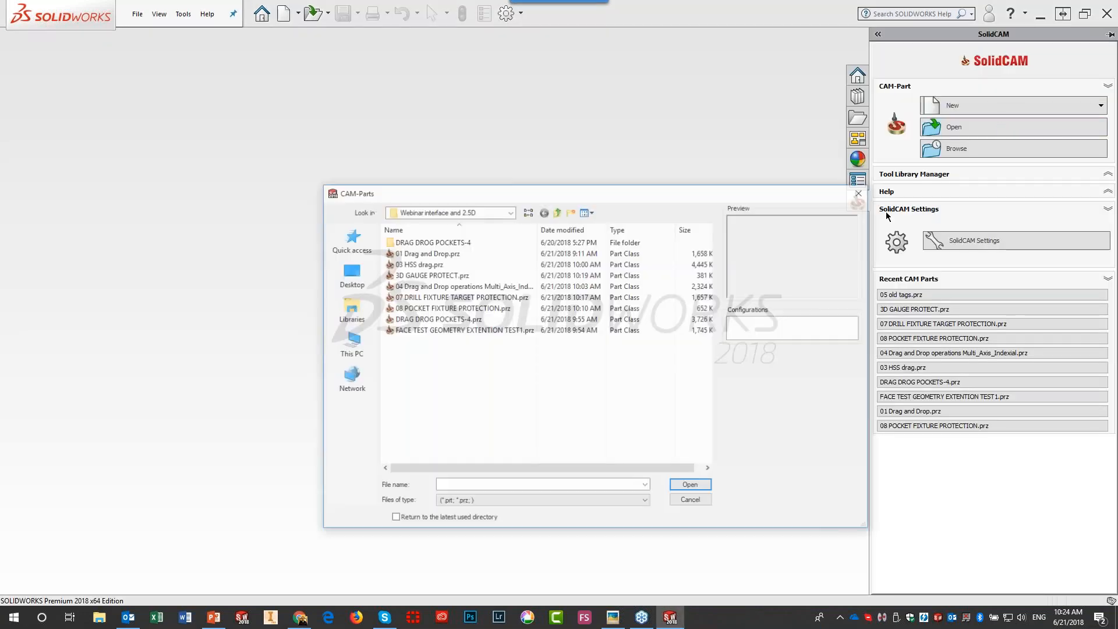
click(393, 518)
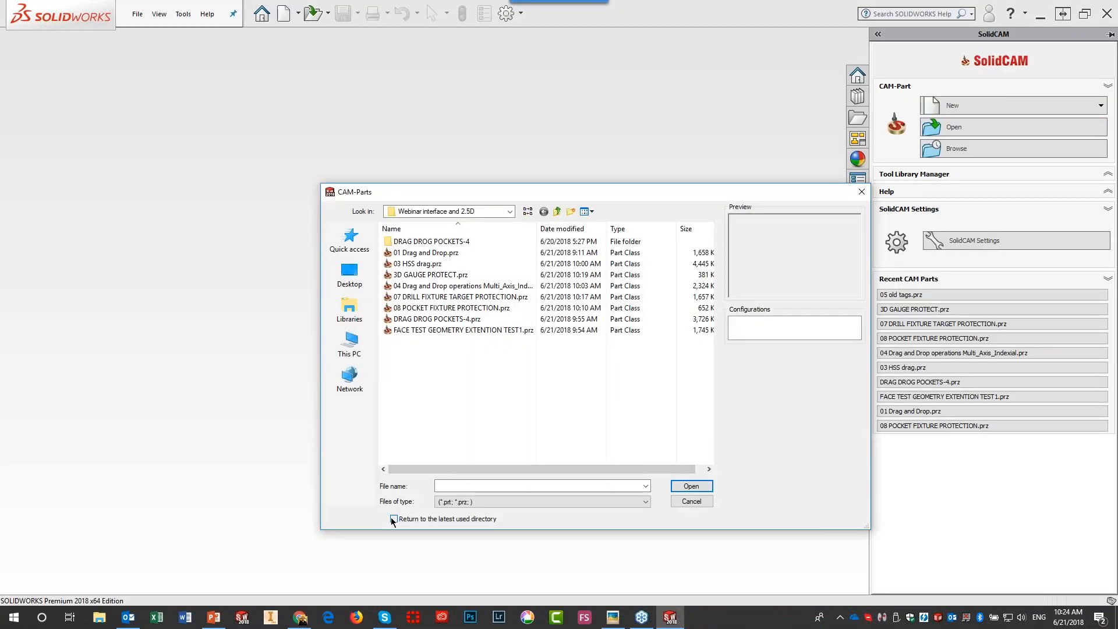
click(692, 501)
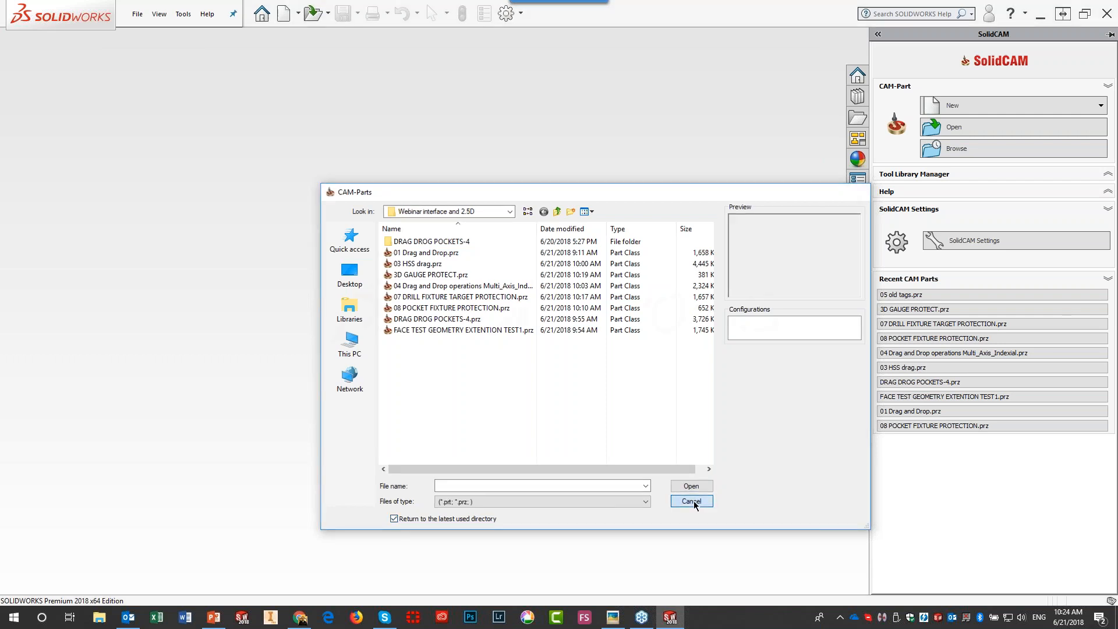
click(967, 128)
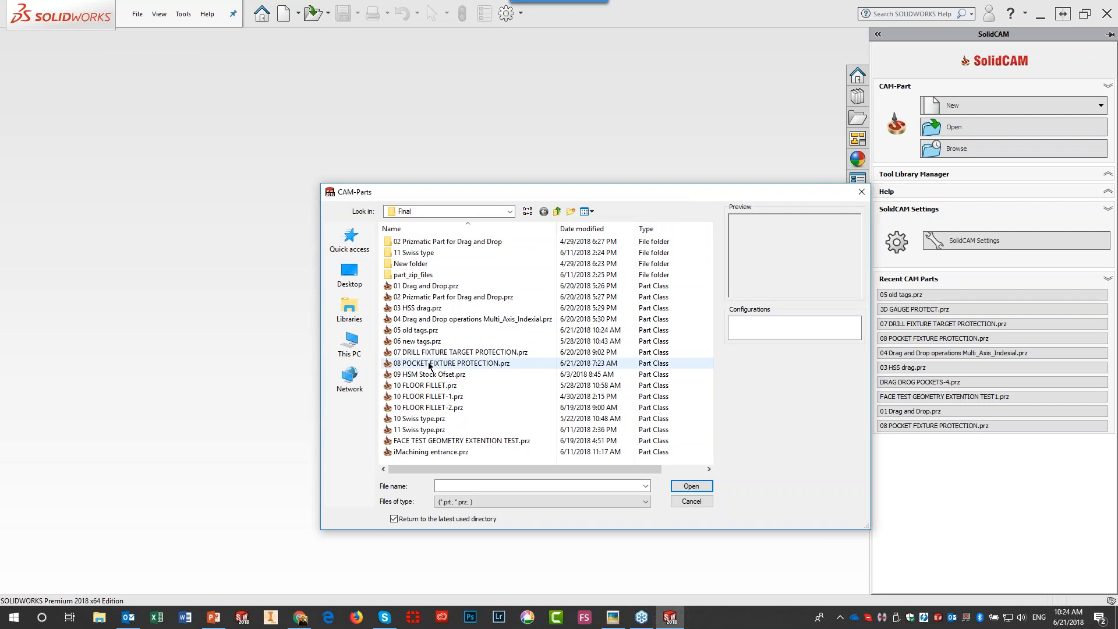
click(423, 342)
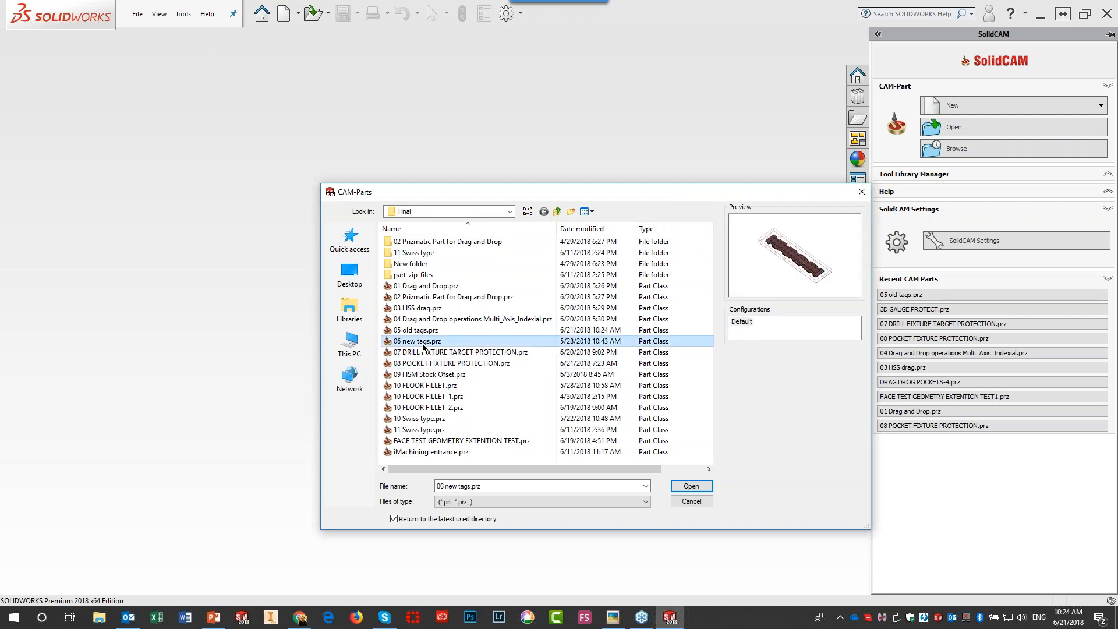
click(702, 487)
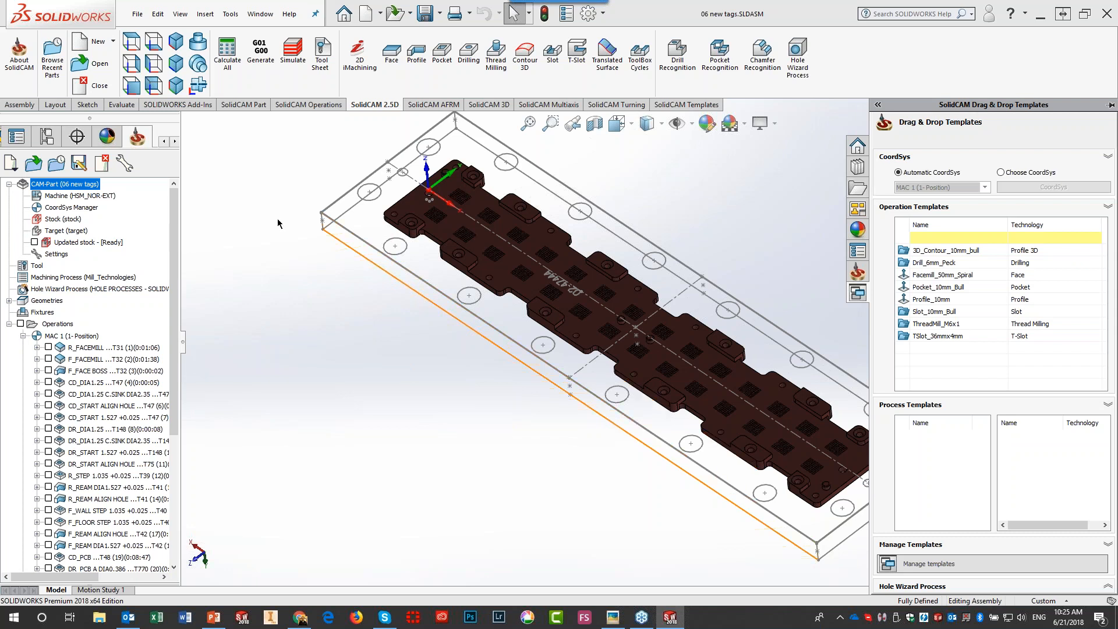
click(102, 164)
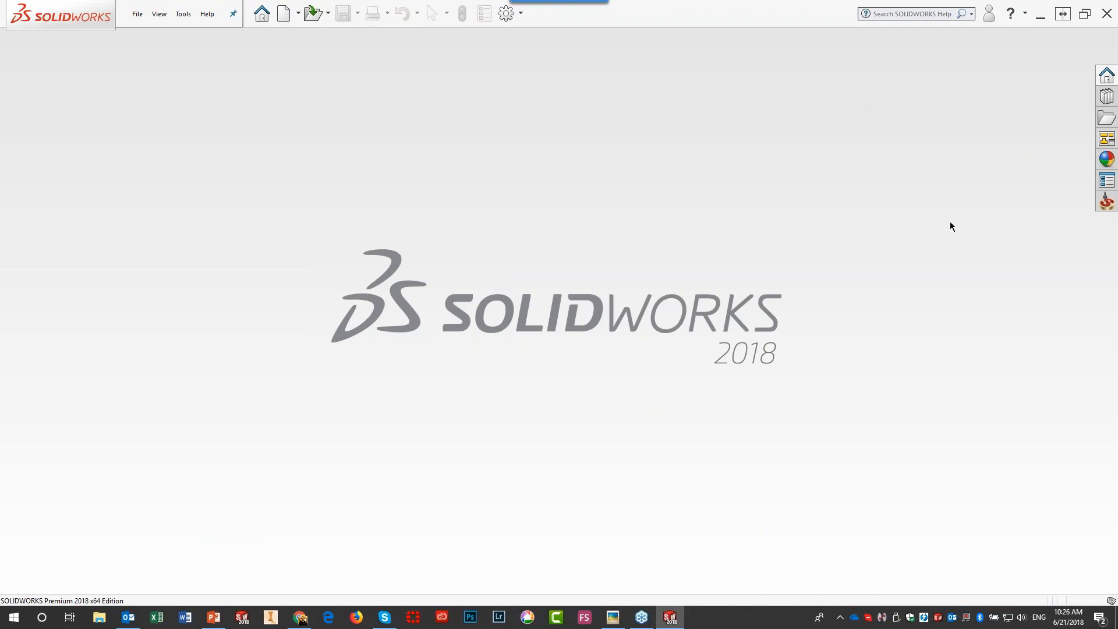
- Open FACE TEST GEOMETRY EXTENTION TEST1 from the Browse Recent Parts thumbnails
click(1107, 201)
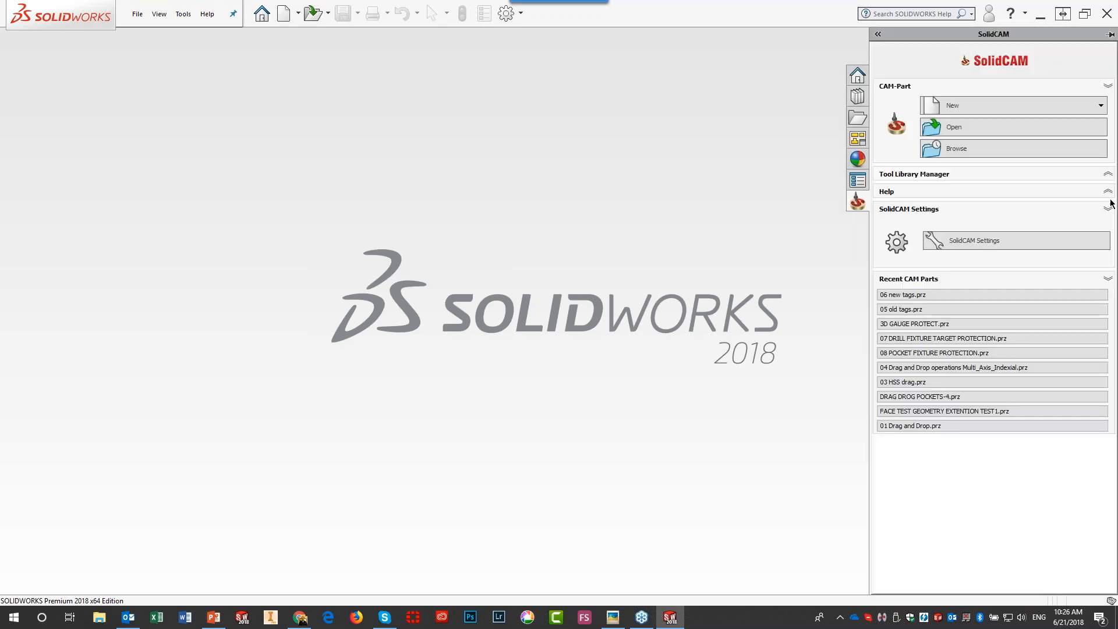
click(956, 127)
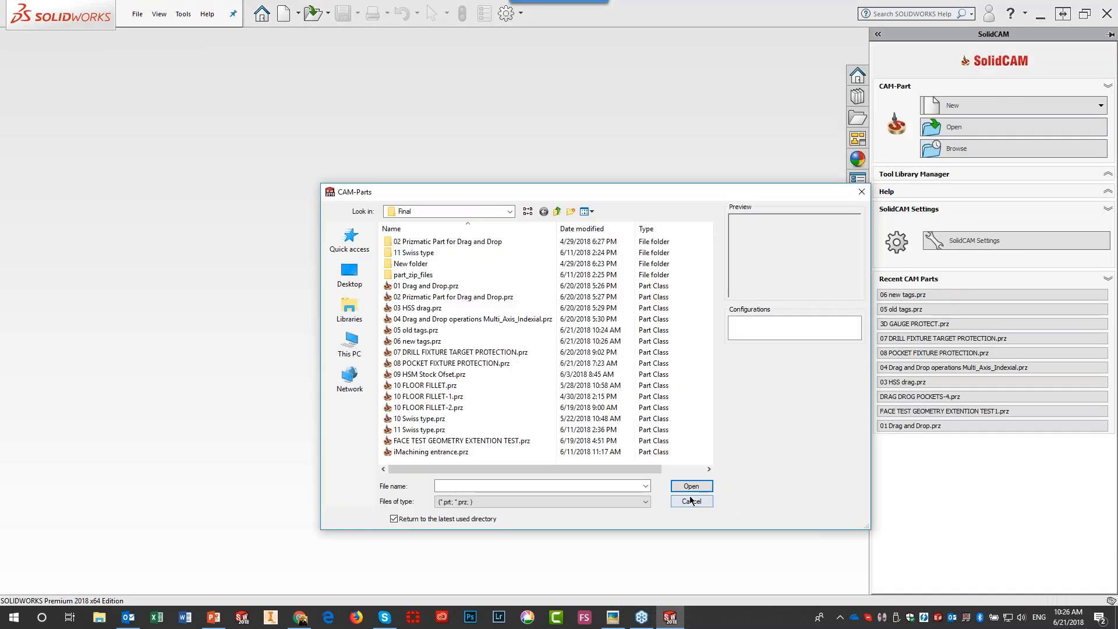
click(692, 500)
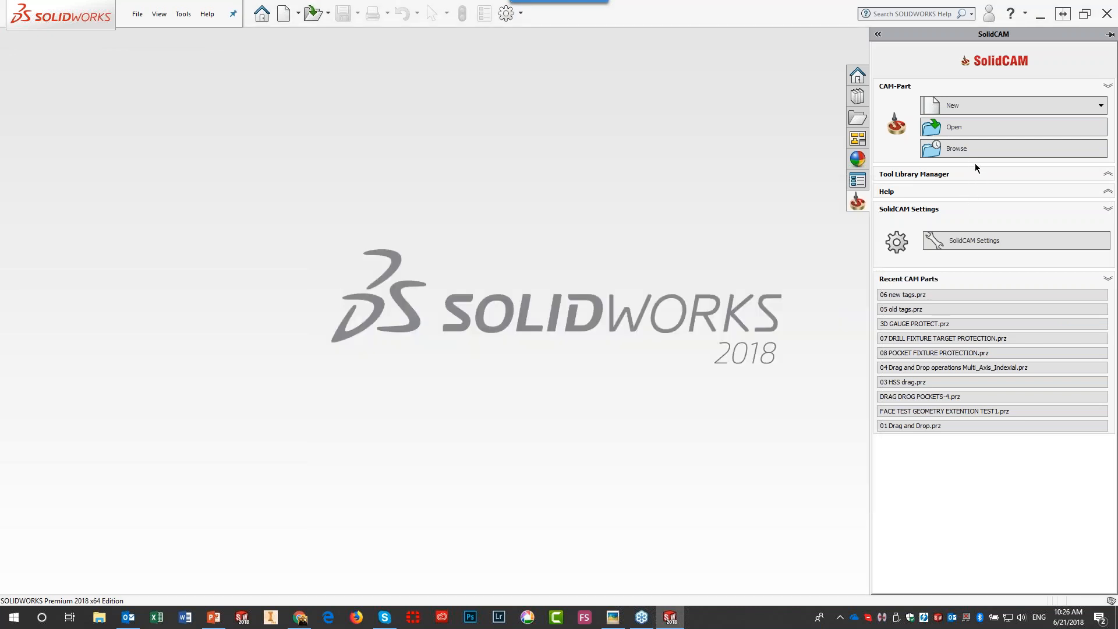
click(973, 148)
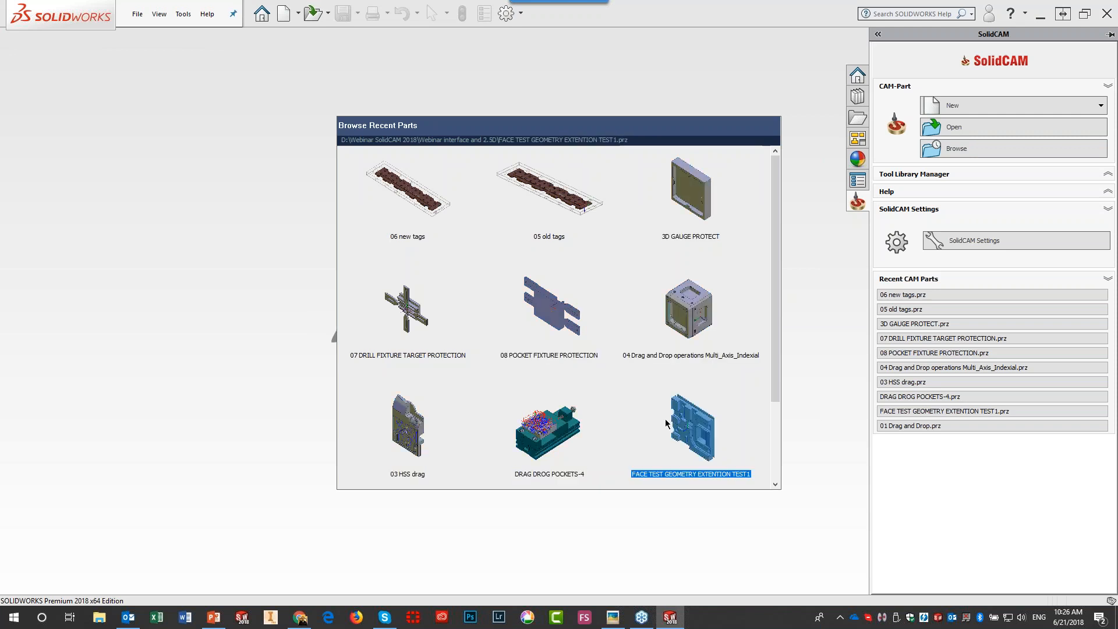
double_click(691, 442)
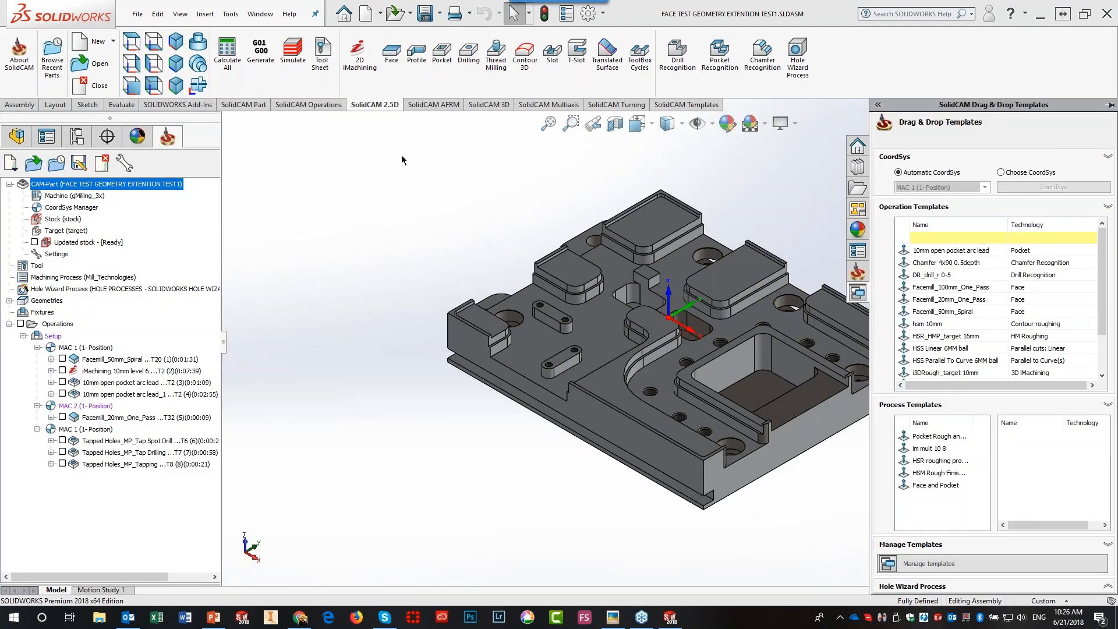
- Create a pocket with new geometry contour3 from the top face, cutting only rest material
click(444, 68)
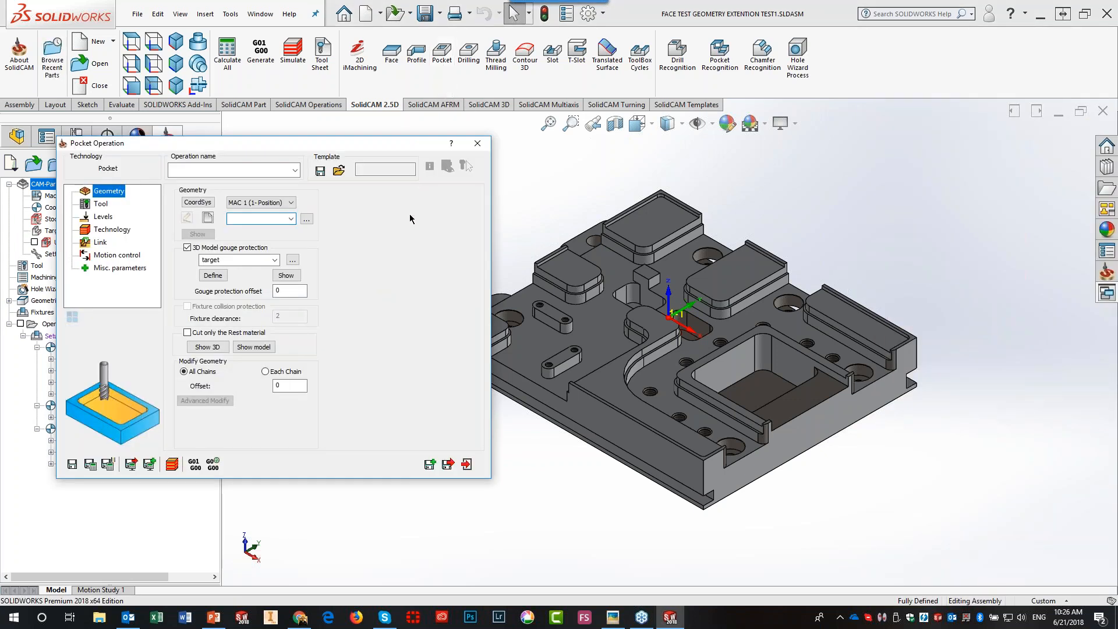
click(208, 220)
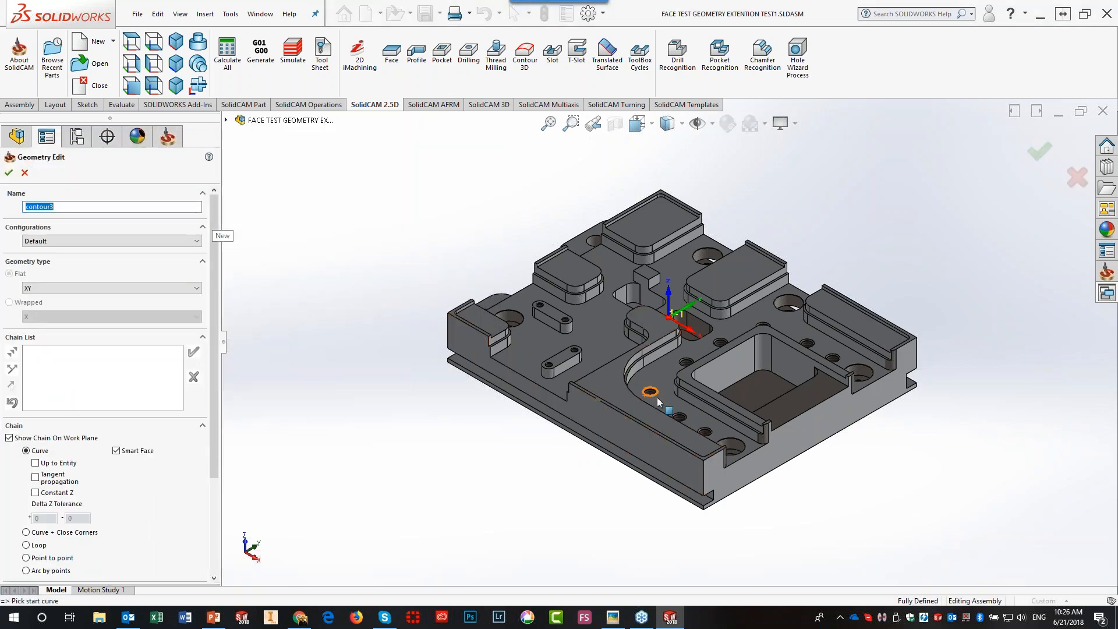
click(660, 403)
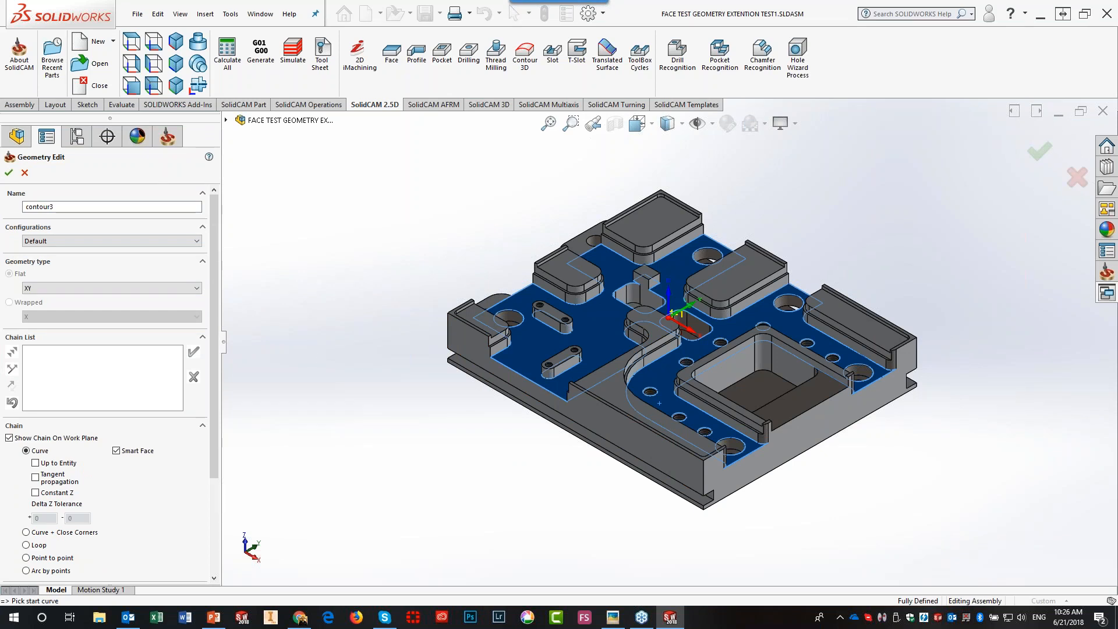
click(9, 172)
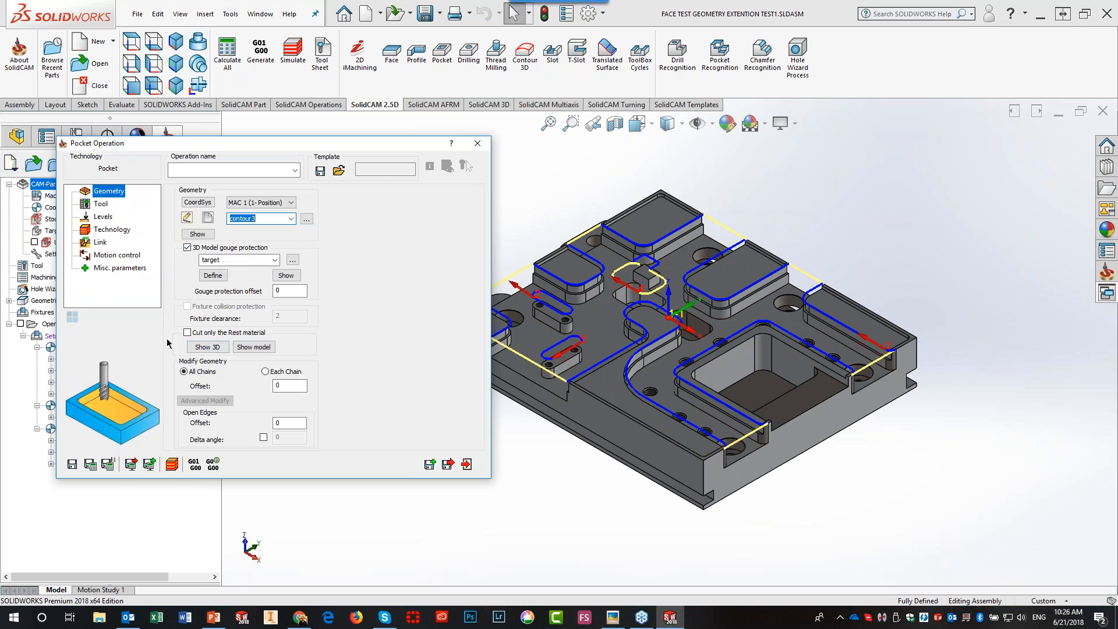
click(187, 333)
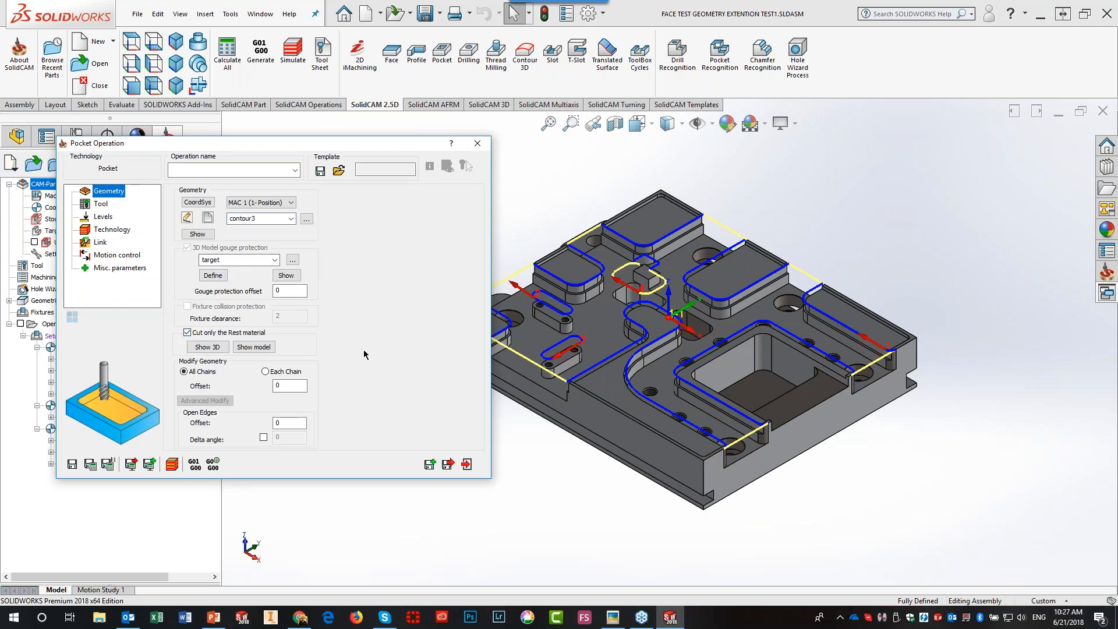
click(101, 205)
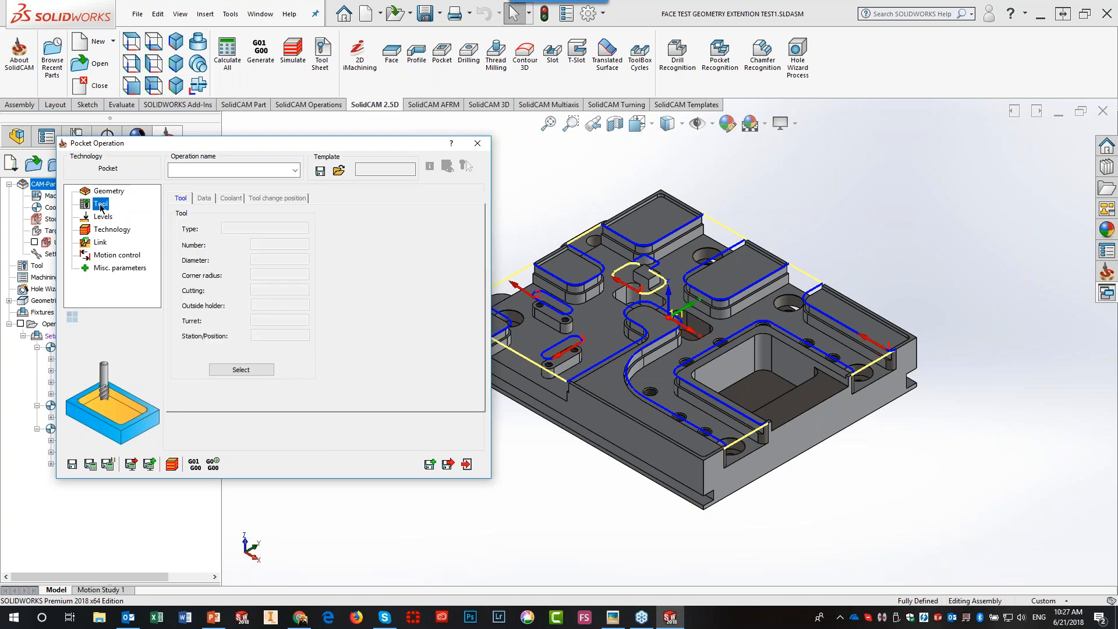
click(234, 370)
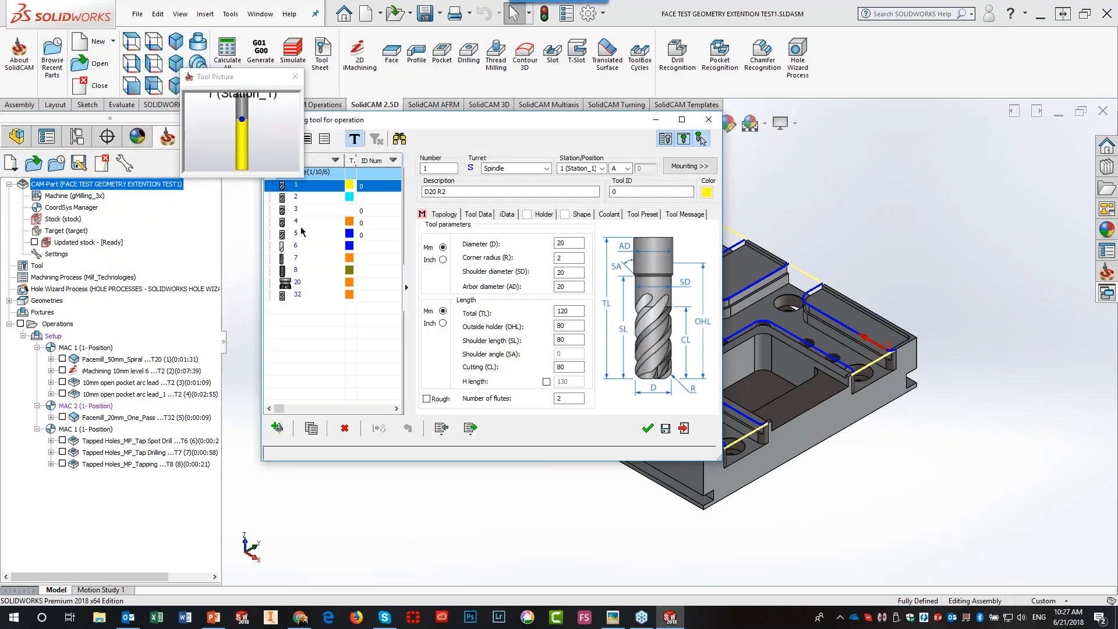
- Assign tool 2, the 10 mm Carbide Ball Cutter, to the pocket operation
click(303, 198)
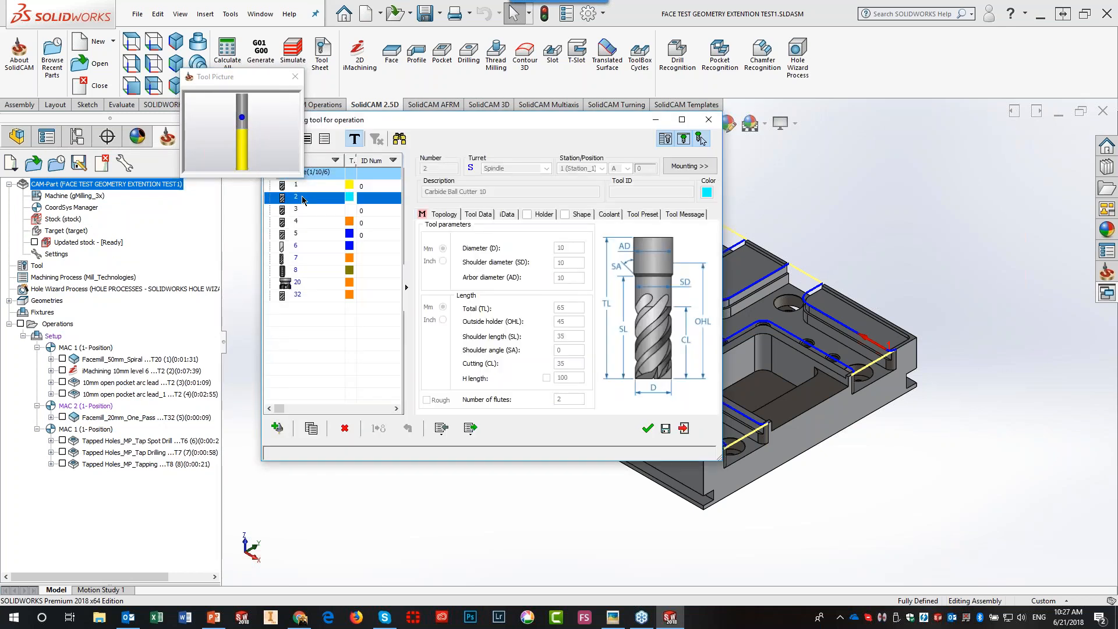
click(648, 430)
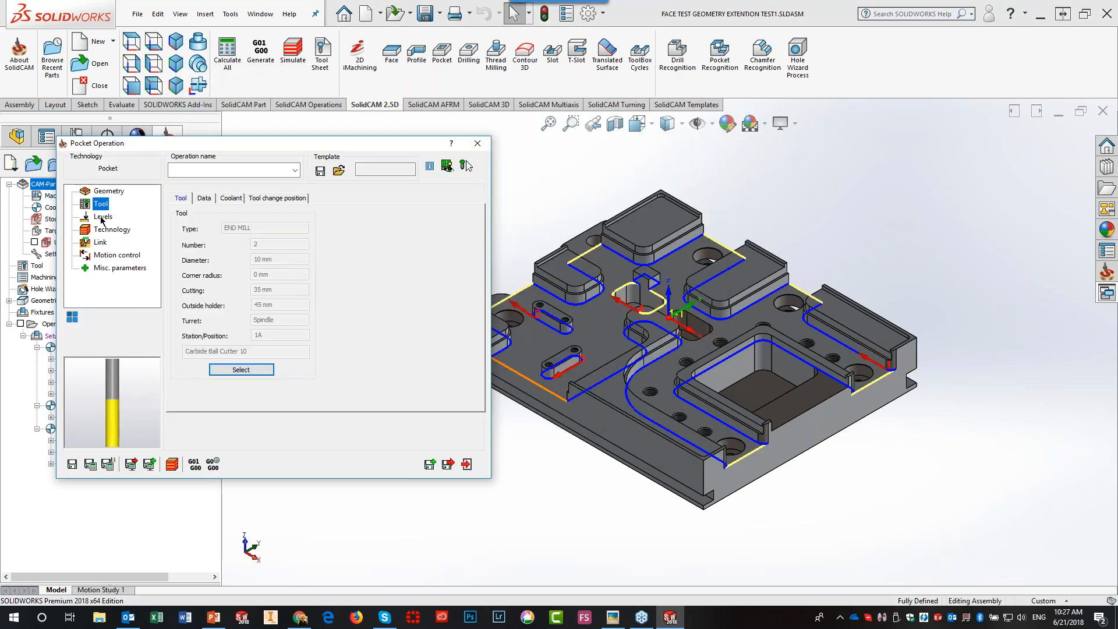
- Check the 10 mm depth and 5 mm step-down levels, then enable One way profile strategy for open pockets
click(103, 217)
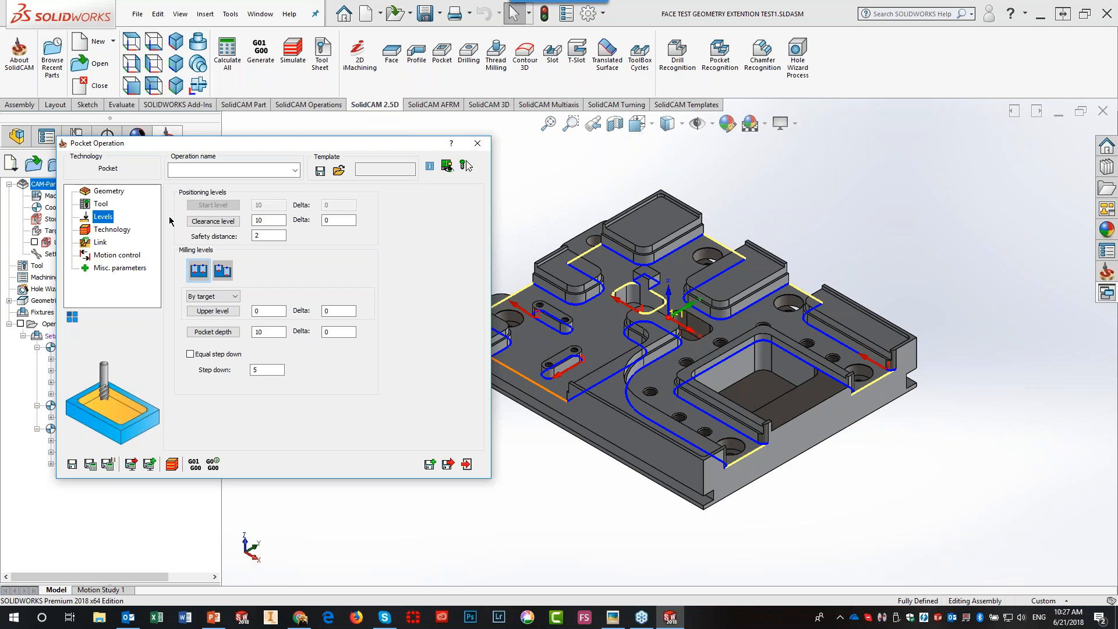
click(111, 193)
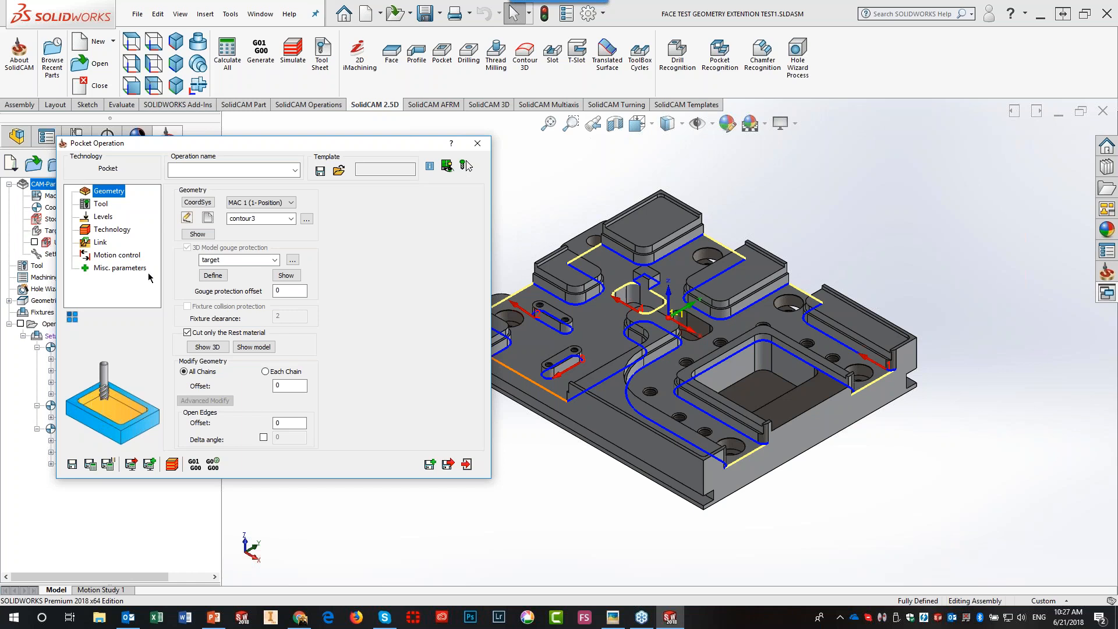
click(107, 217)
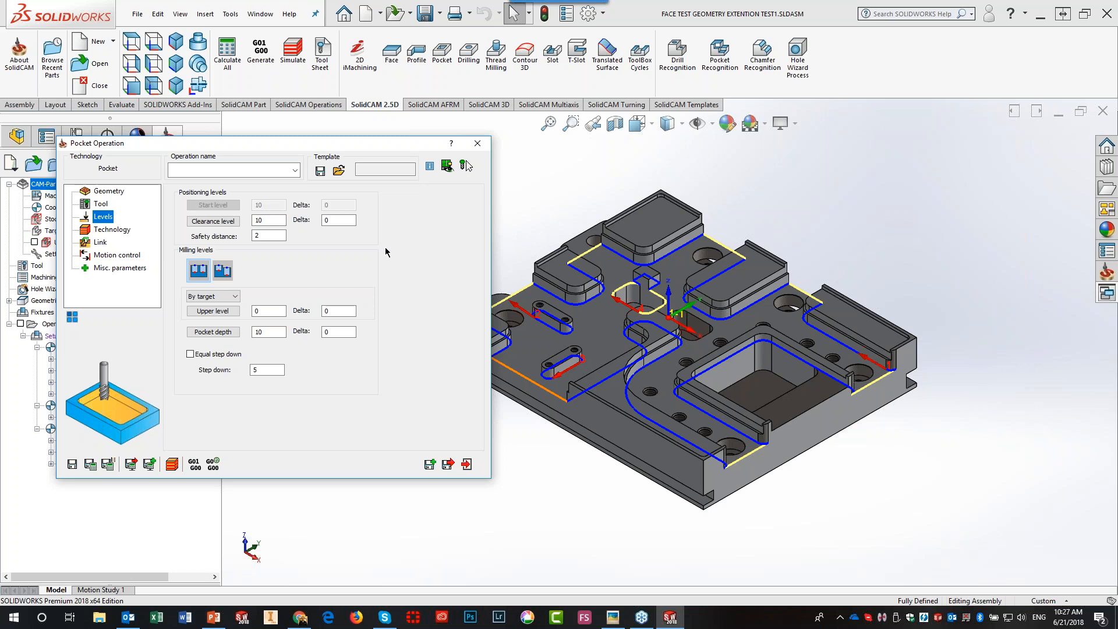
click(100, 230)
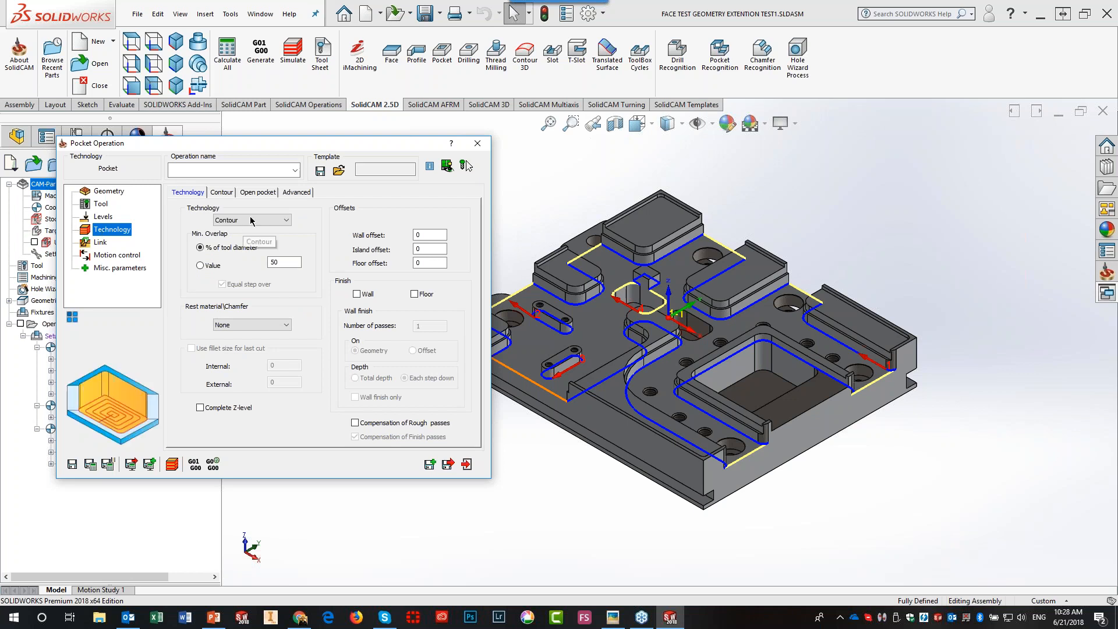
click(258, 192)
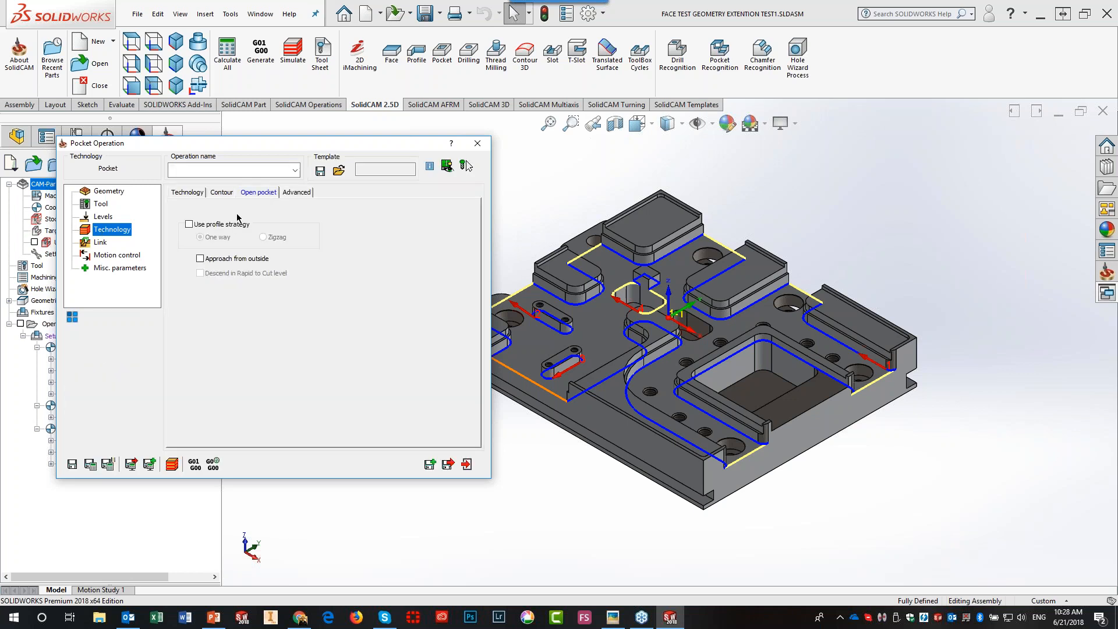
click(190, 225)
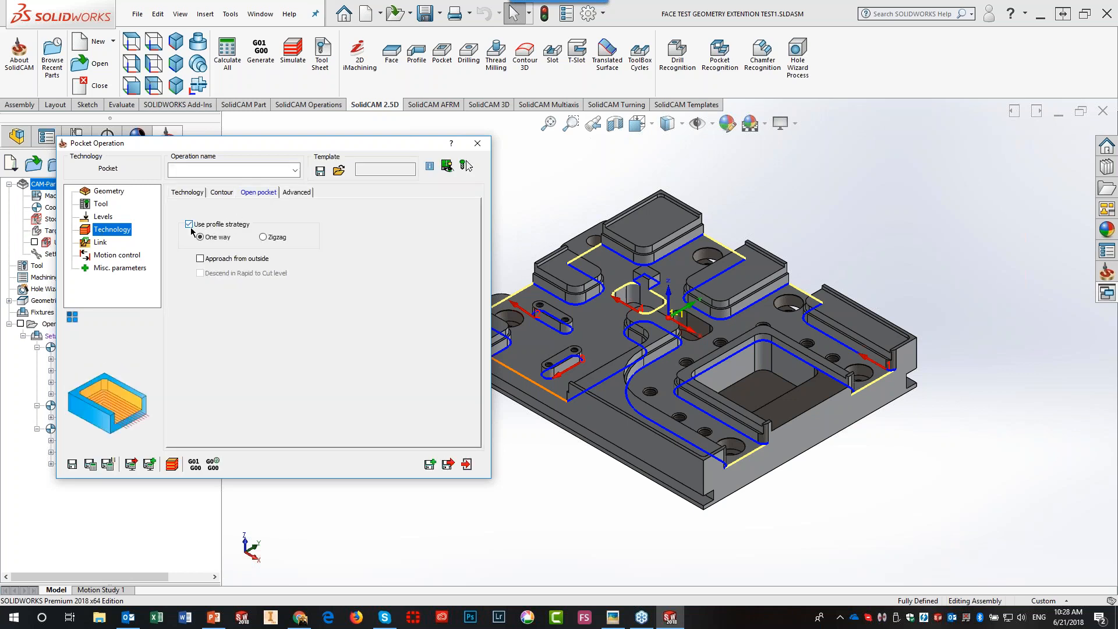
click(118, 194)
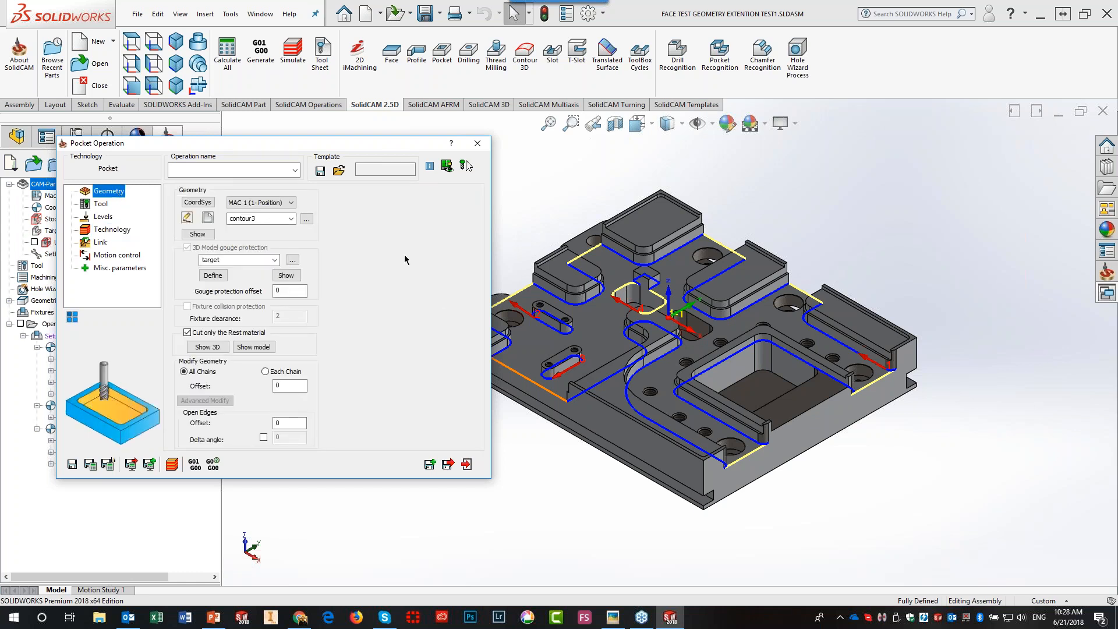
- Save the pocket operation as template 'webinar 2.5 10mm' and exit the operation
click(321, 171)
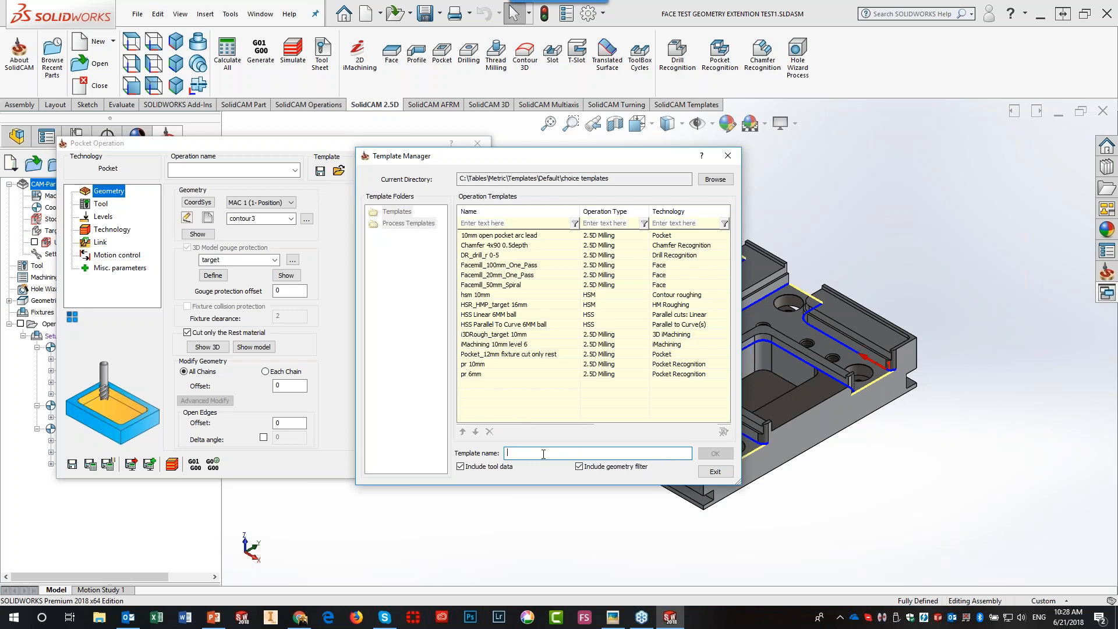
text(webinar 2.5 10mm)
click(707, 454)
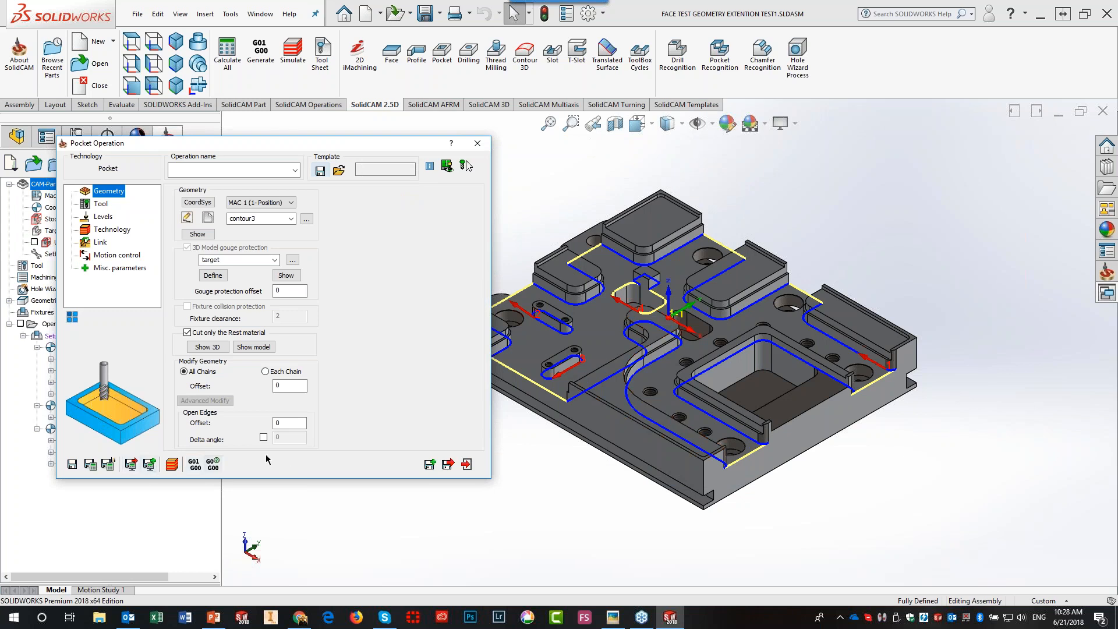
click(467, 464)
- Close the operation keeping geometry contour3, and pin the Drag & Drop Templates pane open
click(377, 164)
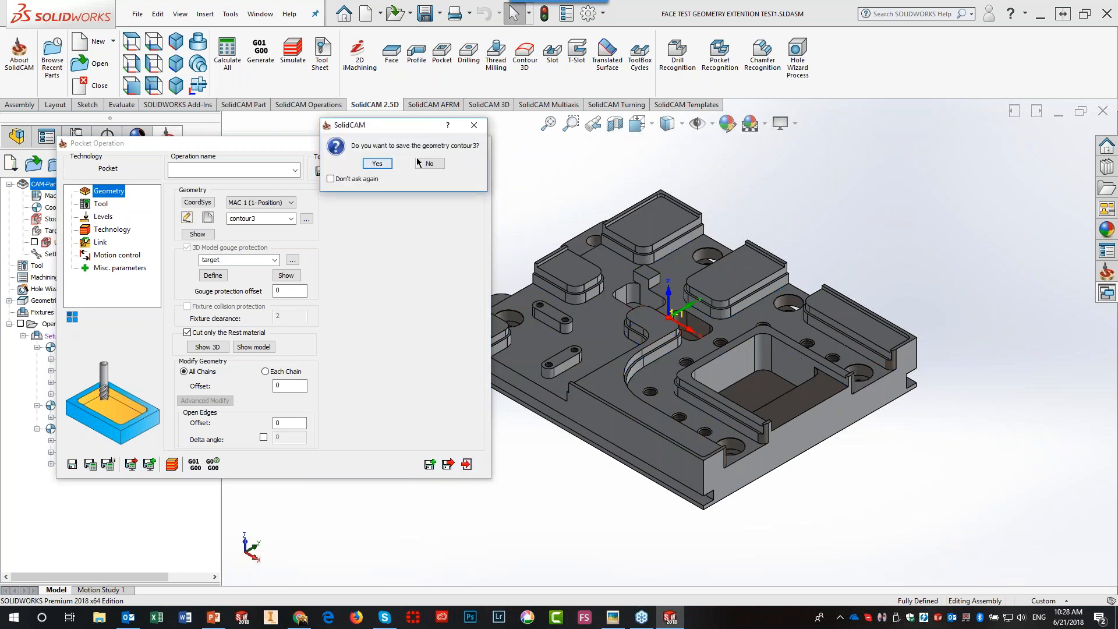
click(377, 164)
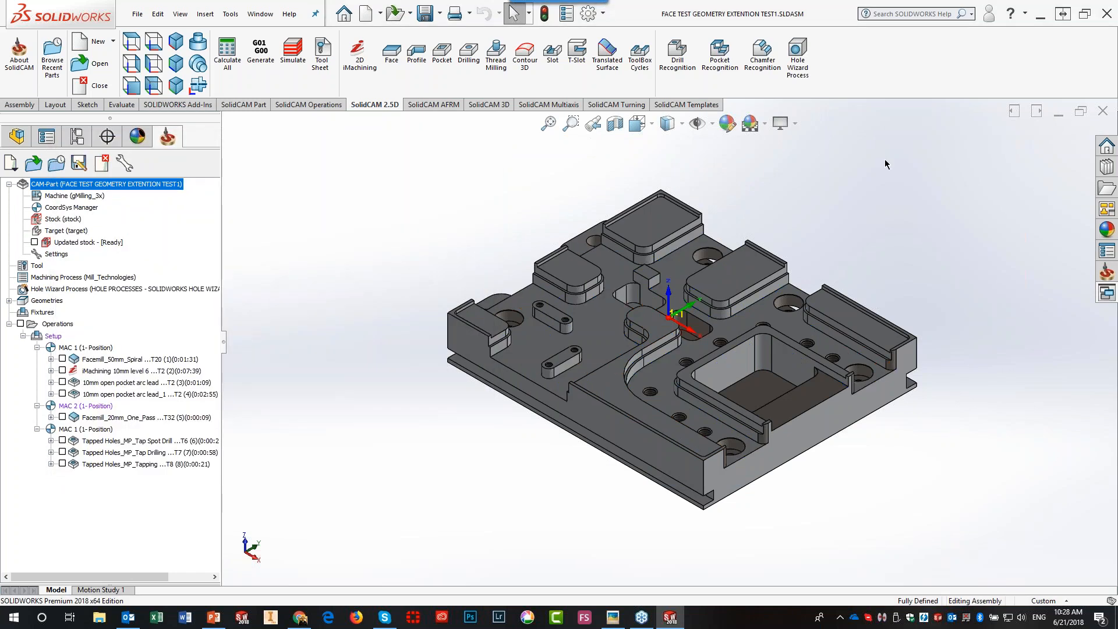
click(1102, 292)
click(1110, 105)
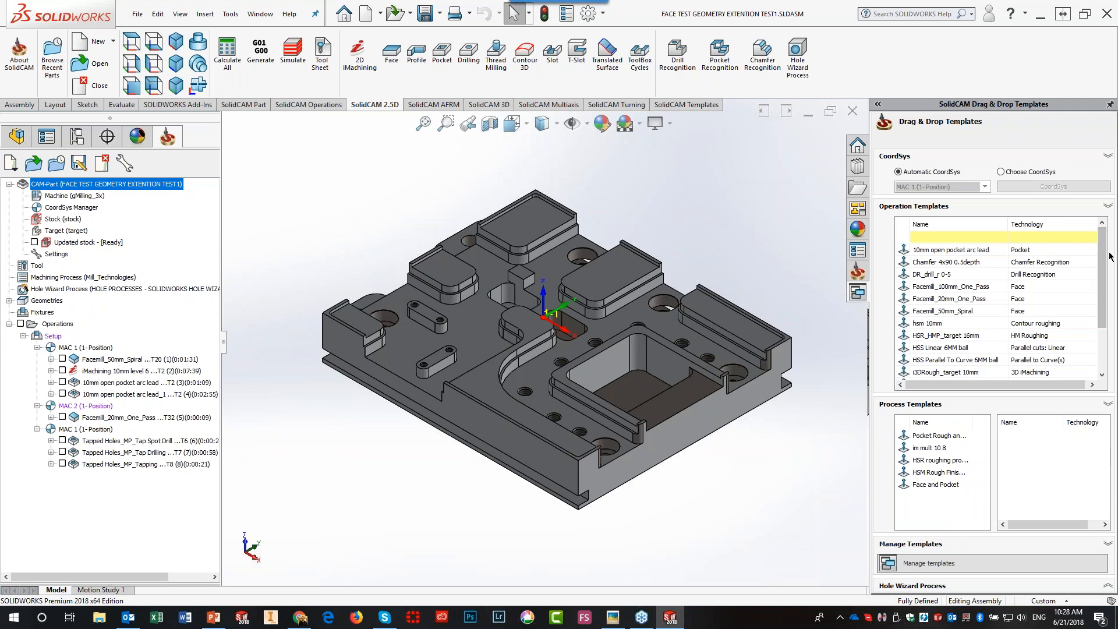
- Drag the 'webinar 2.5 10mm' template onto the model, adding a T2 pocket operation under MAC 1
drag(1104, 258, 1104, 300)
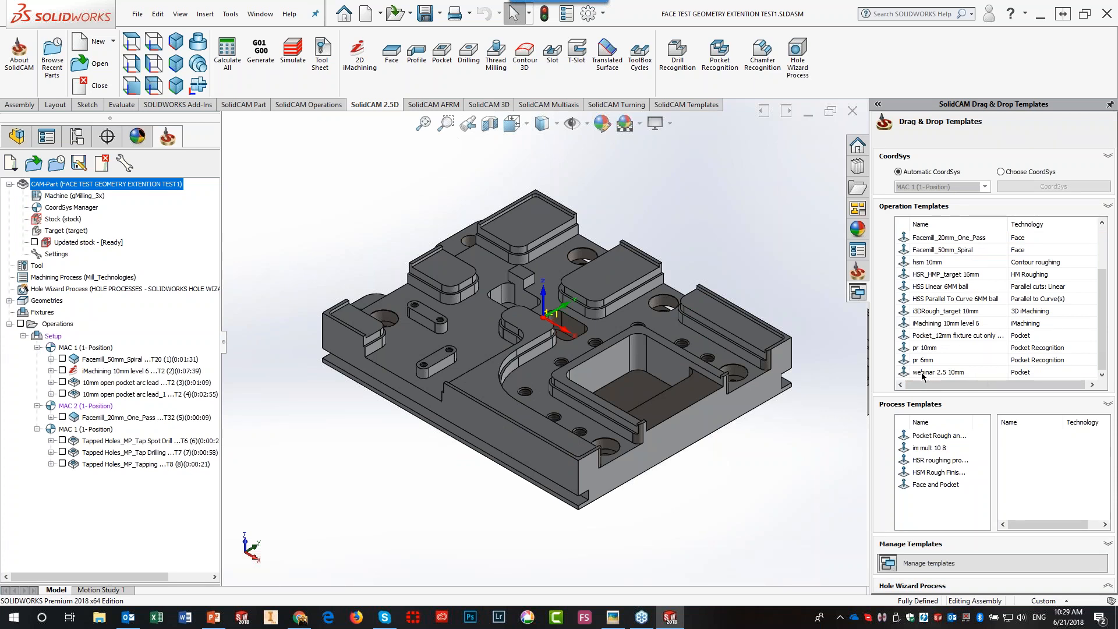
drag(922, 375, 614, 393)
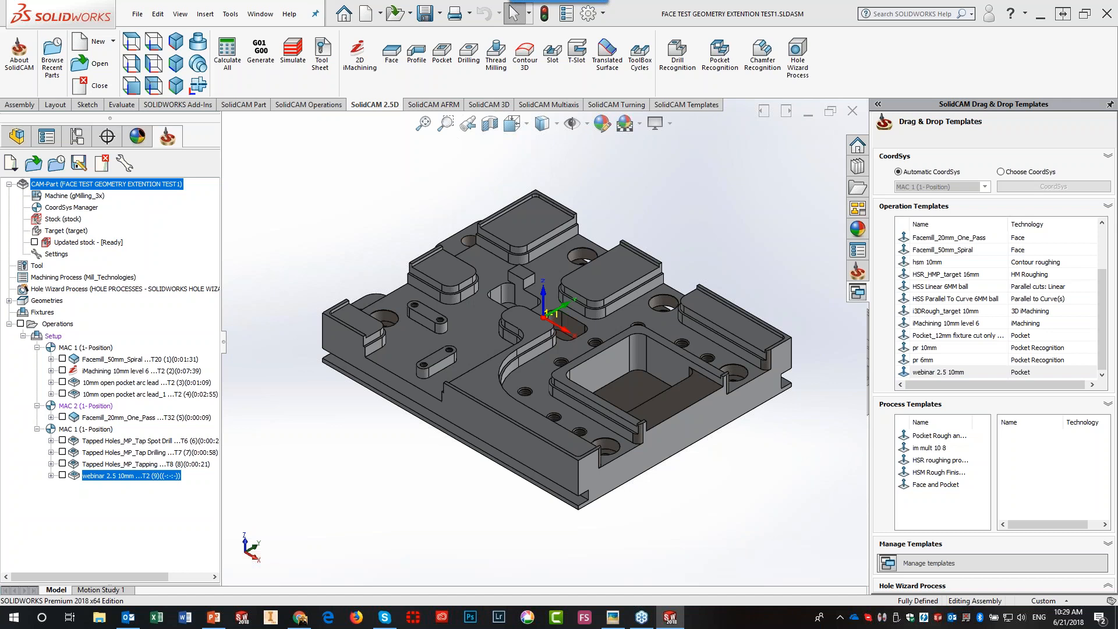
click(651, 336)
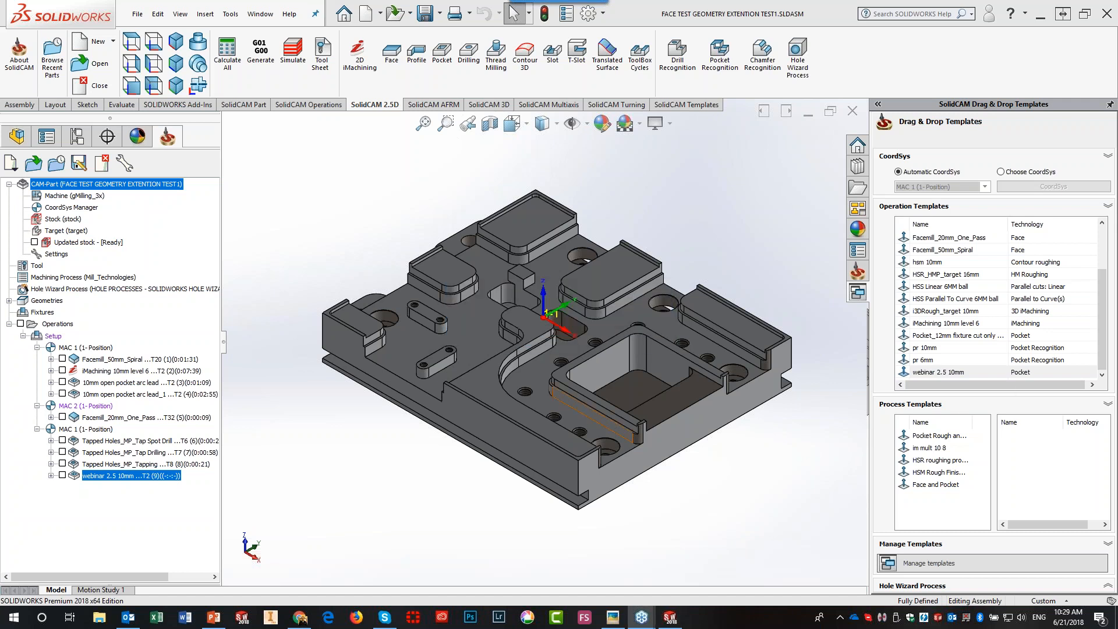